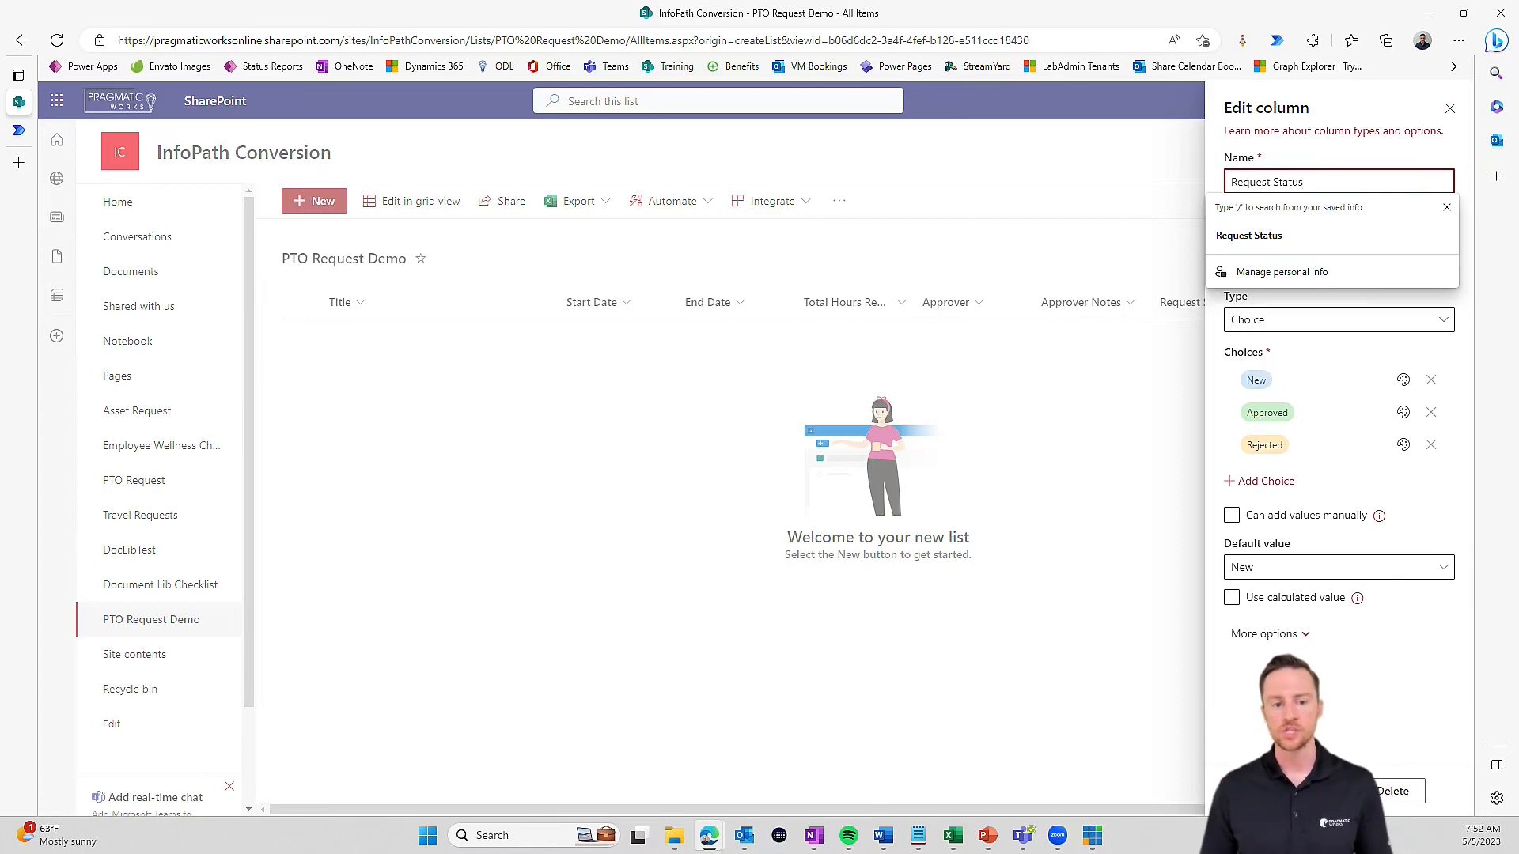
- Switch to Power Automate and create an automated cloud flow with the Dataverse trigger "When a row is added, modified or deleted"
click(19, 131)
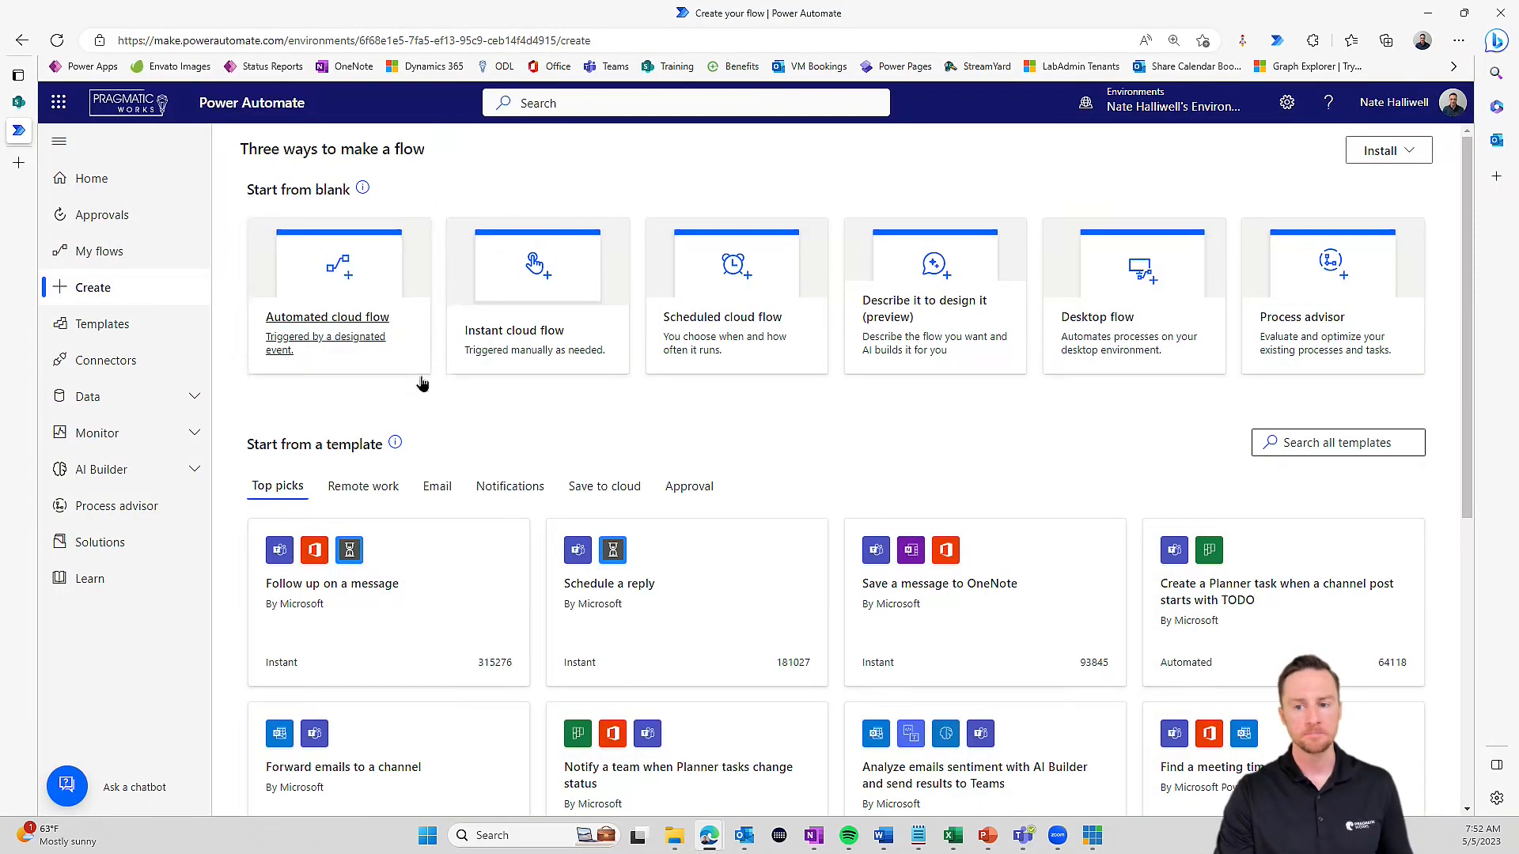
click(356, 328)
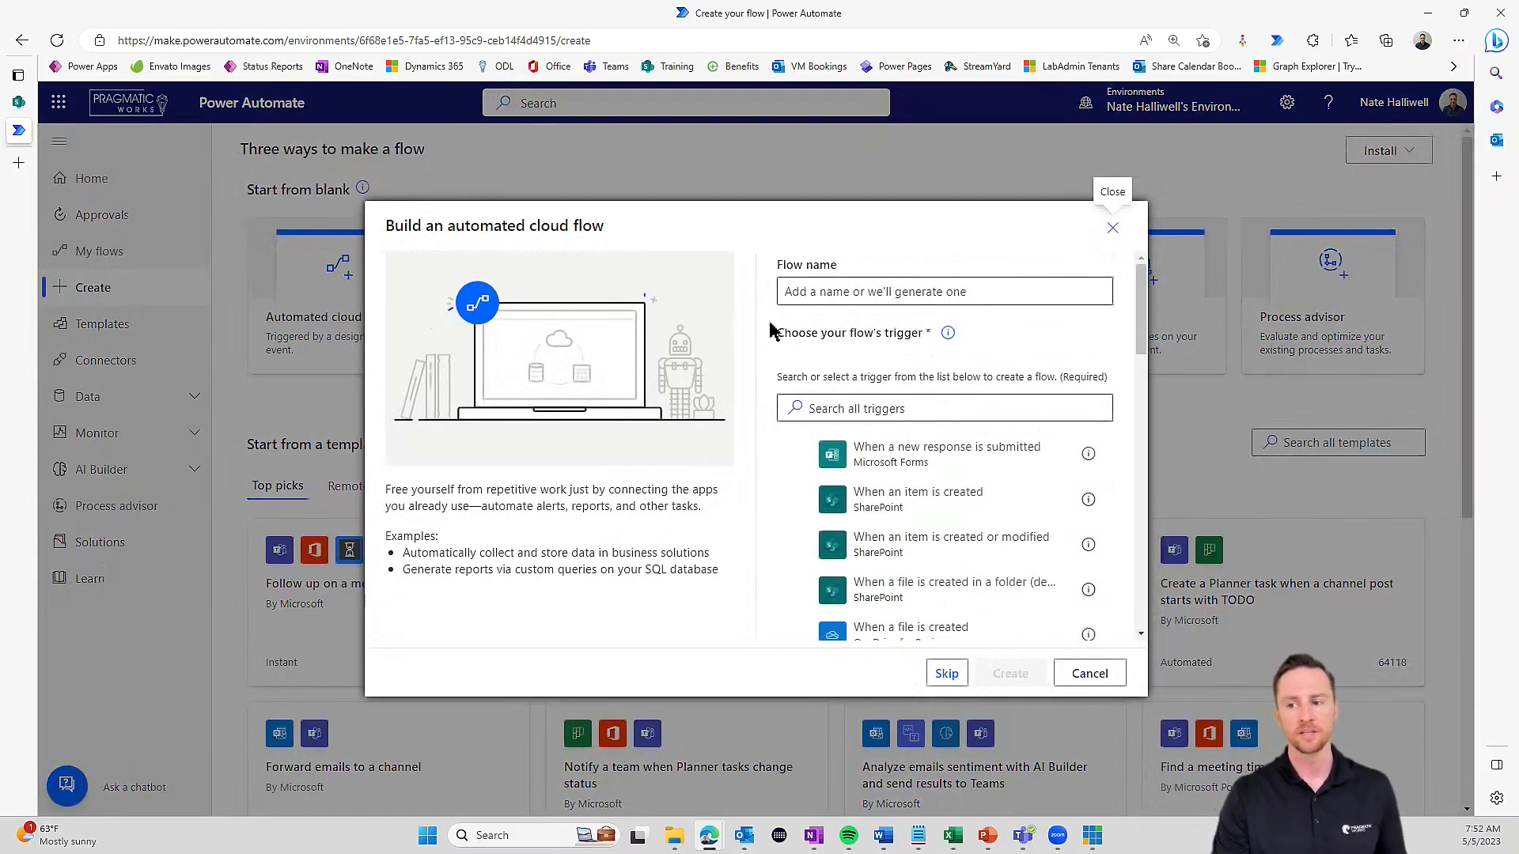
click(819, 295)
click(863, 405)
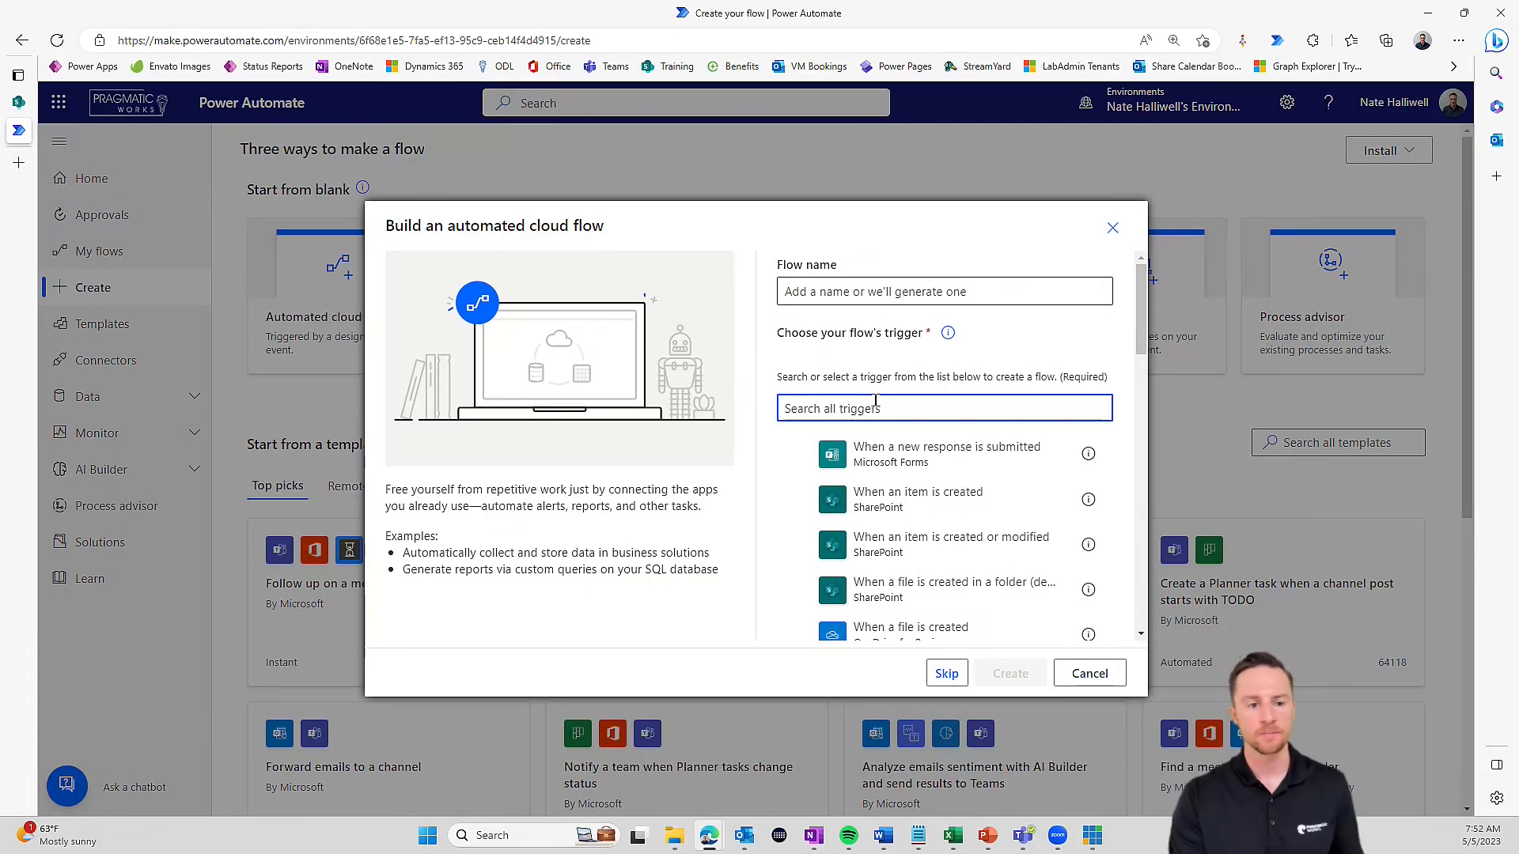
text(dataver)
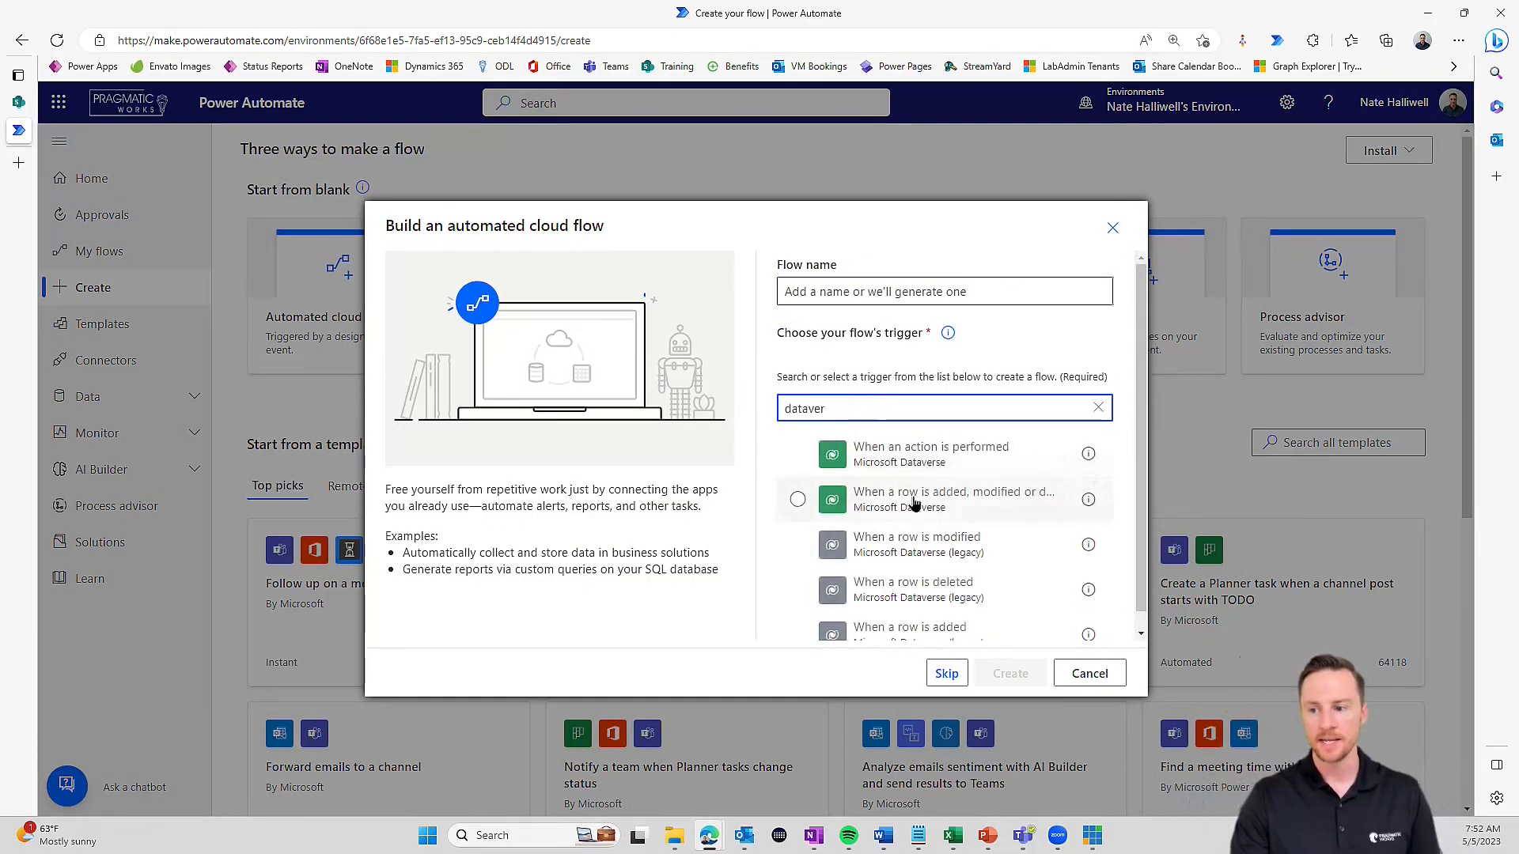
click(953, 511)
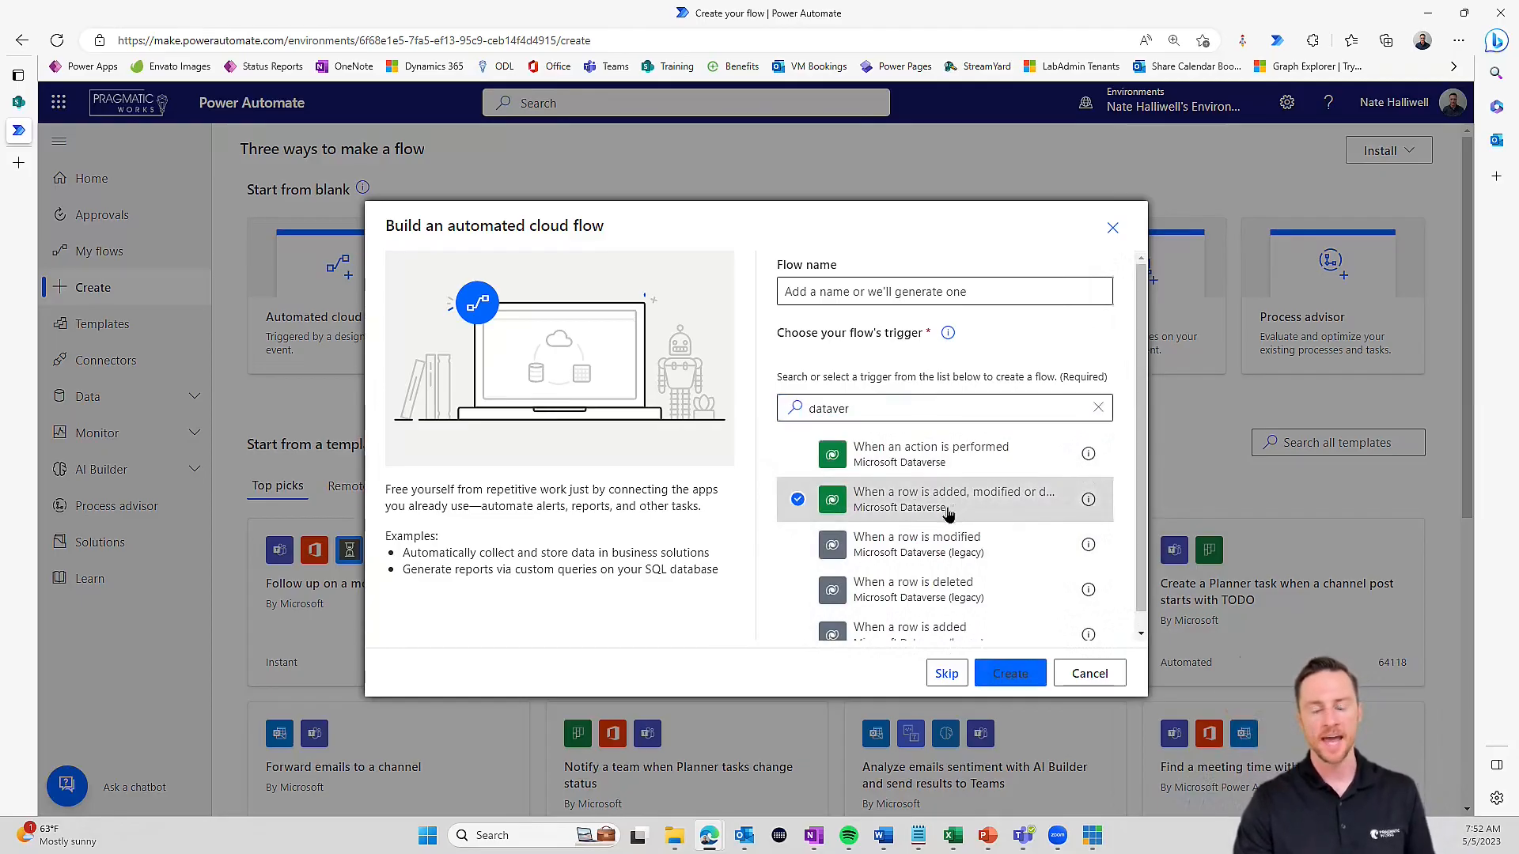
click(1013, 674)
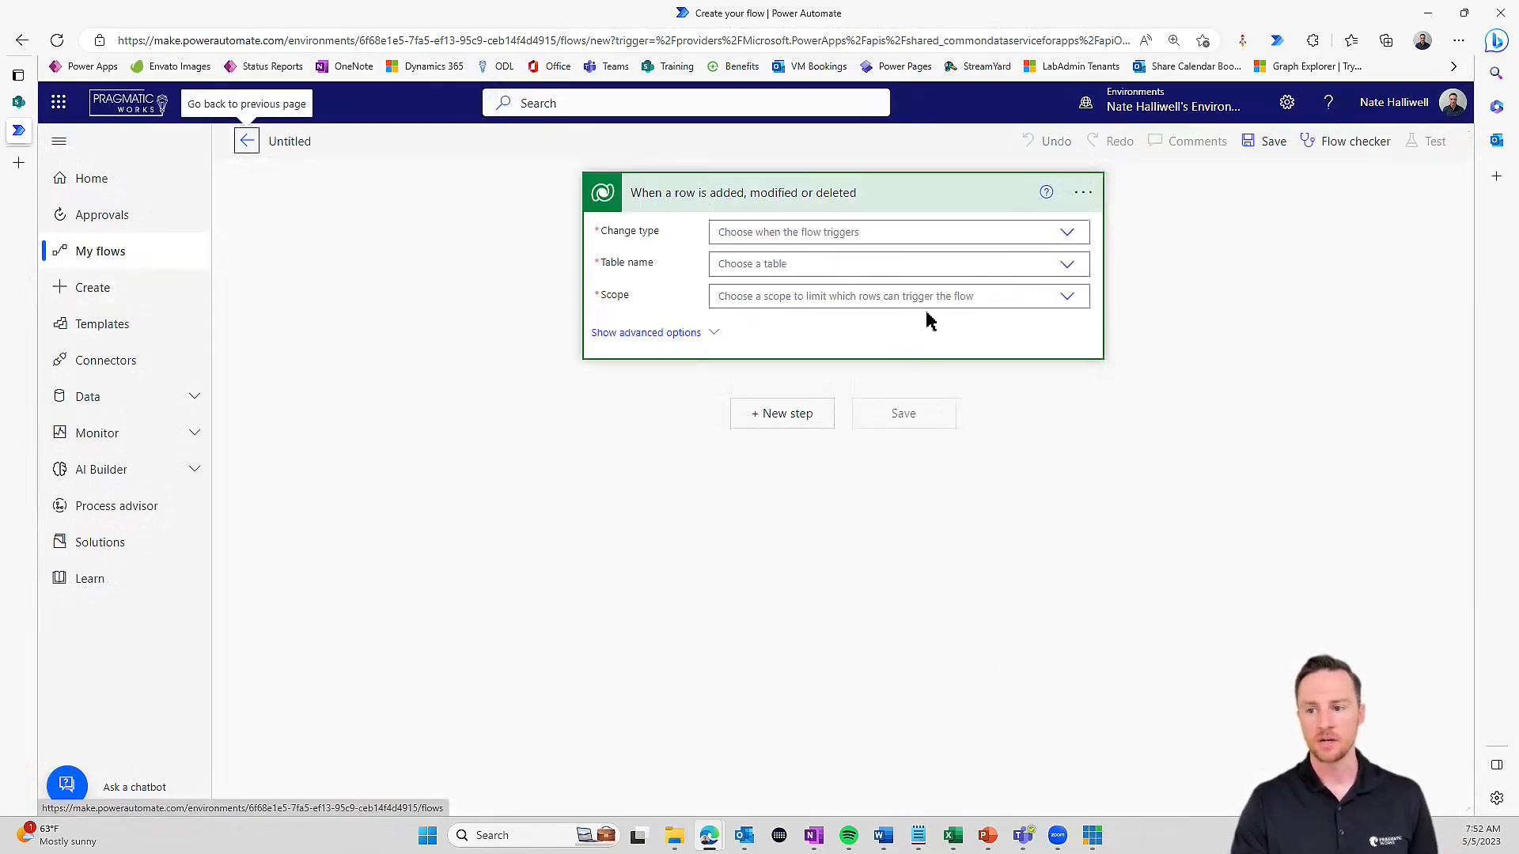
- Set the Dataverse trigger's change type to Modified and show its advanced options, including Select columns
click(1065, 244)
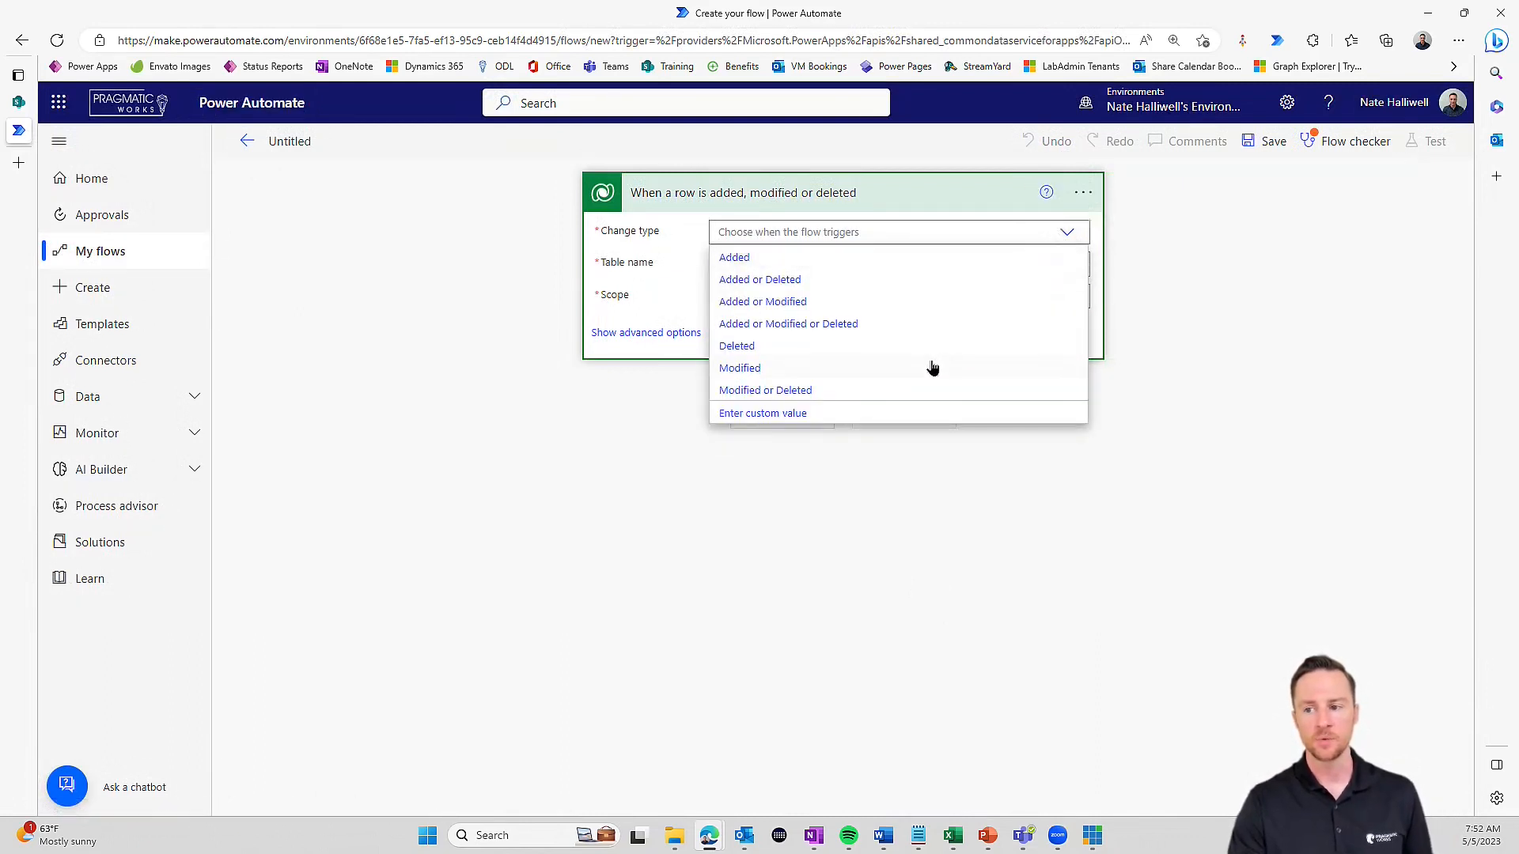
click(931, 371)
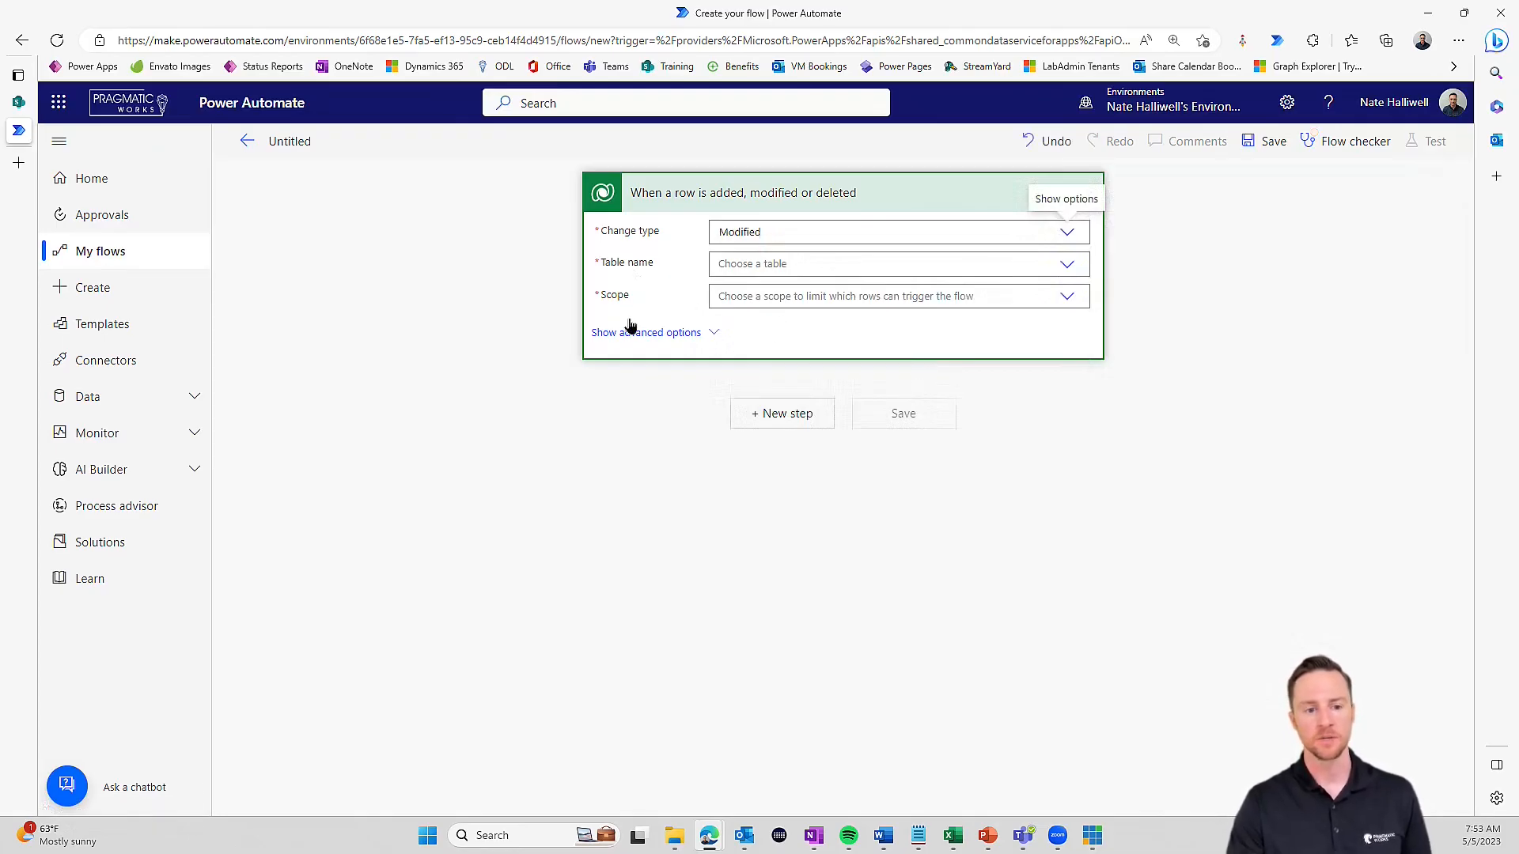
click(656, 335)
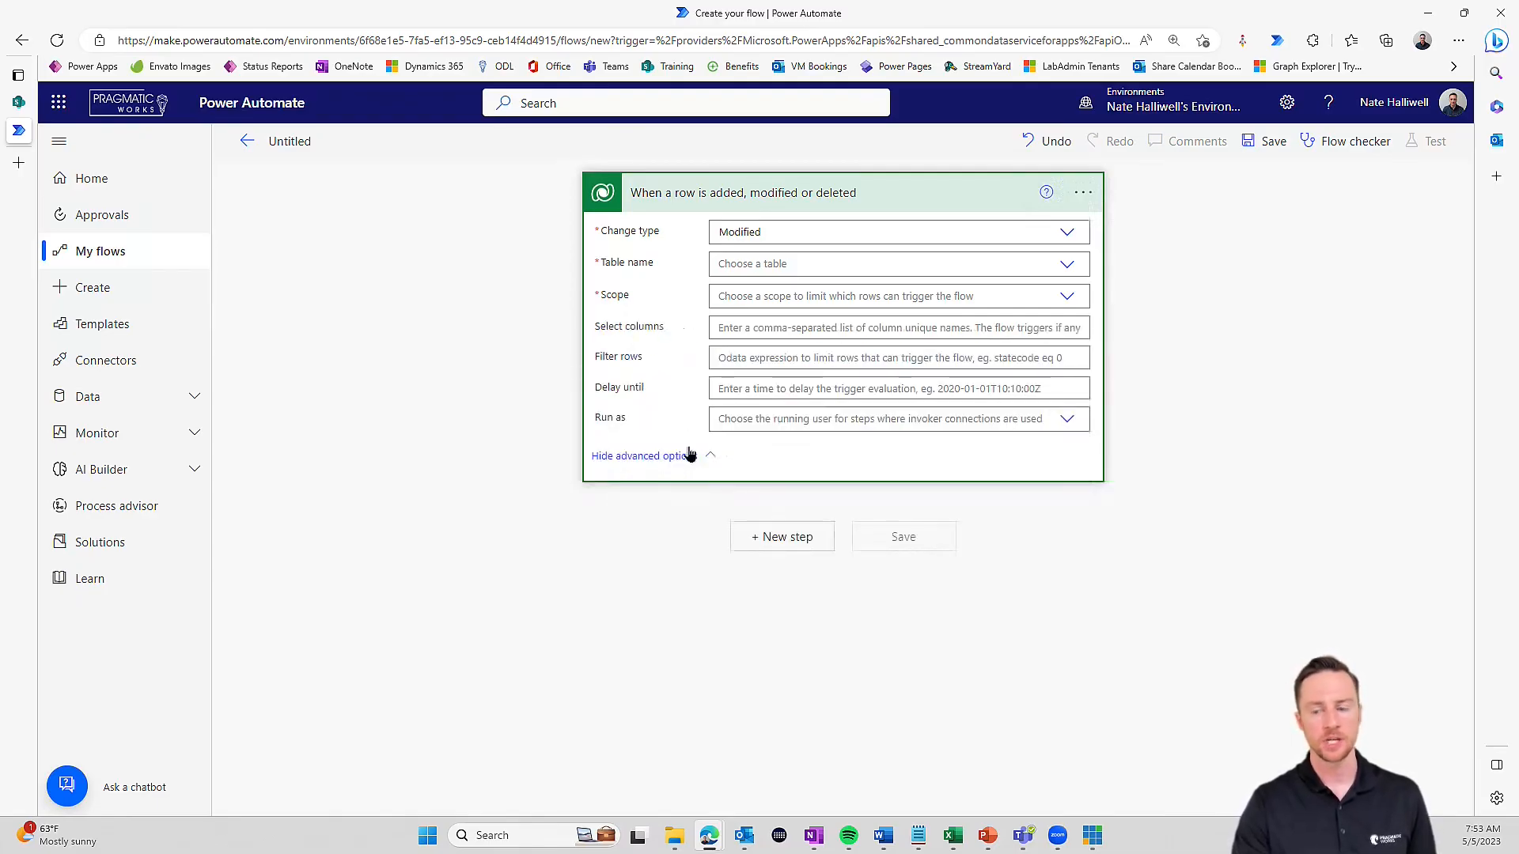
click(775, 329)
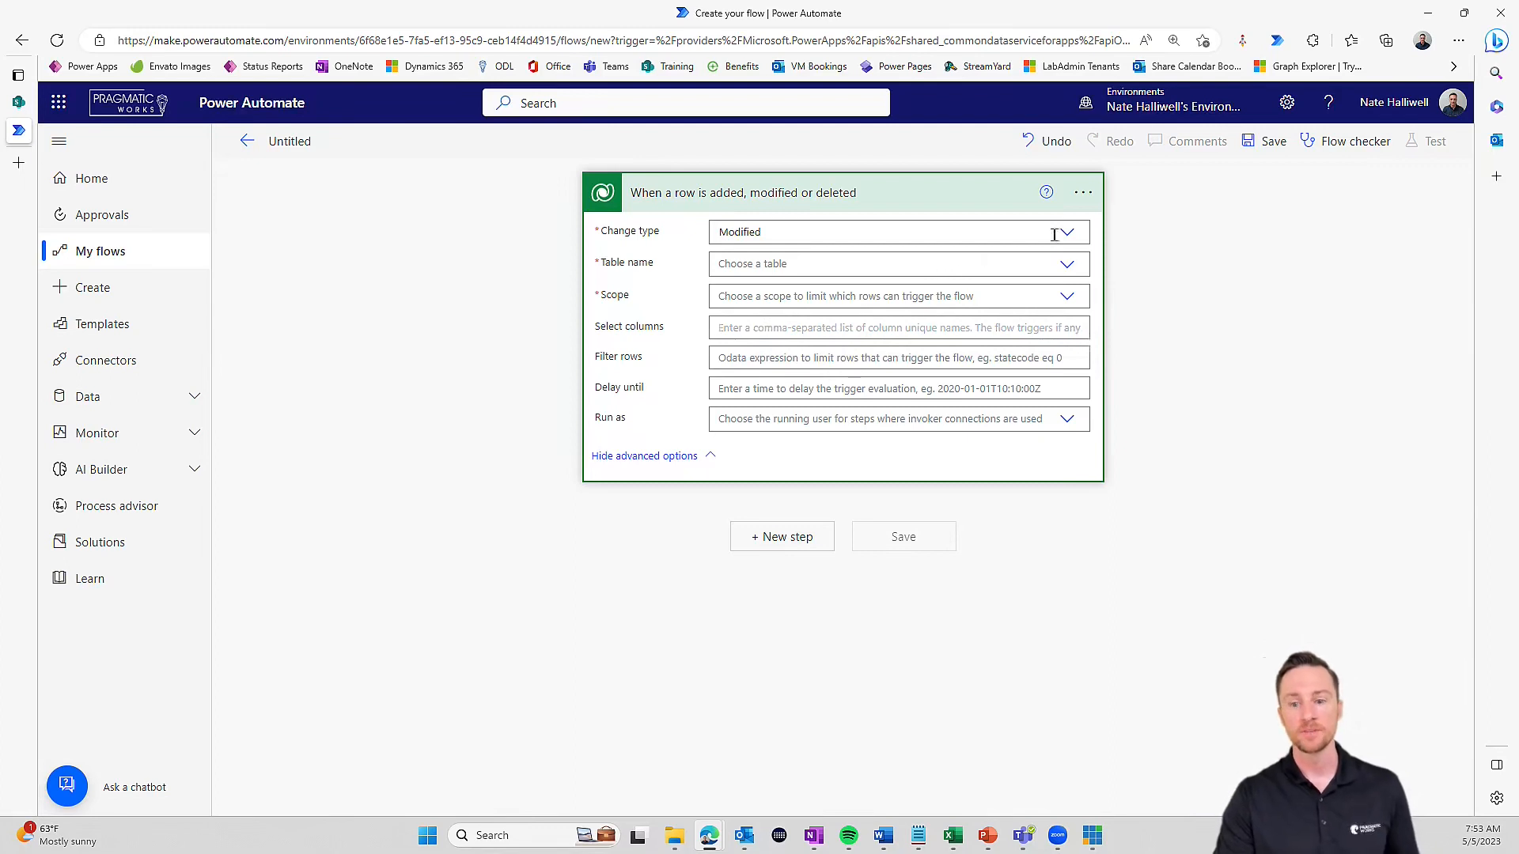
- Replace the Dataverse trigger with the SharePoint trigger "When an item or a file is modified"
click(1087, 204)
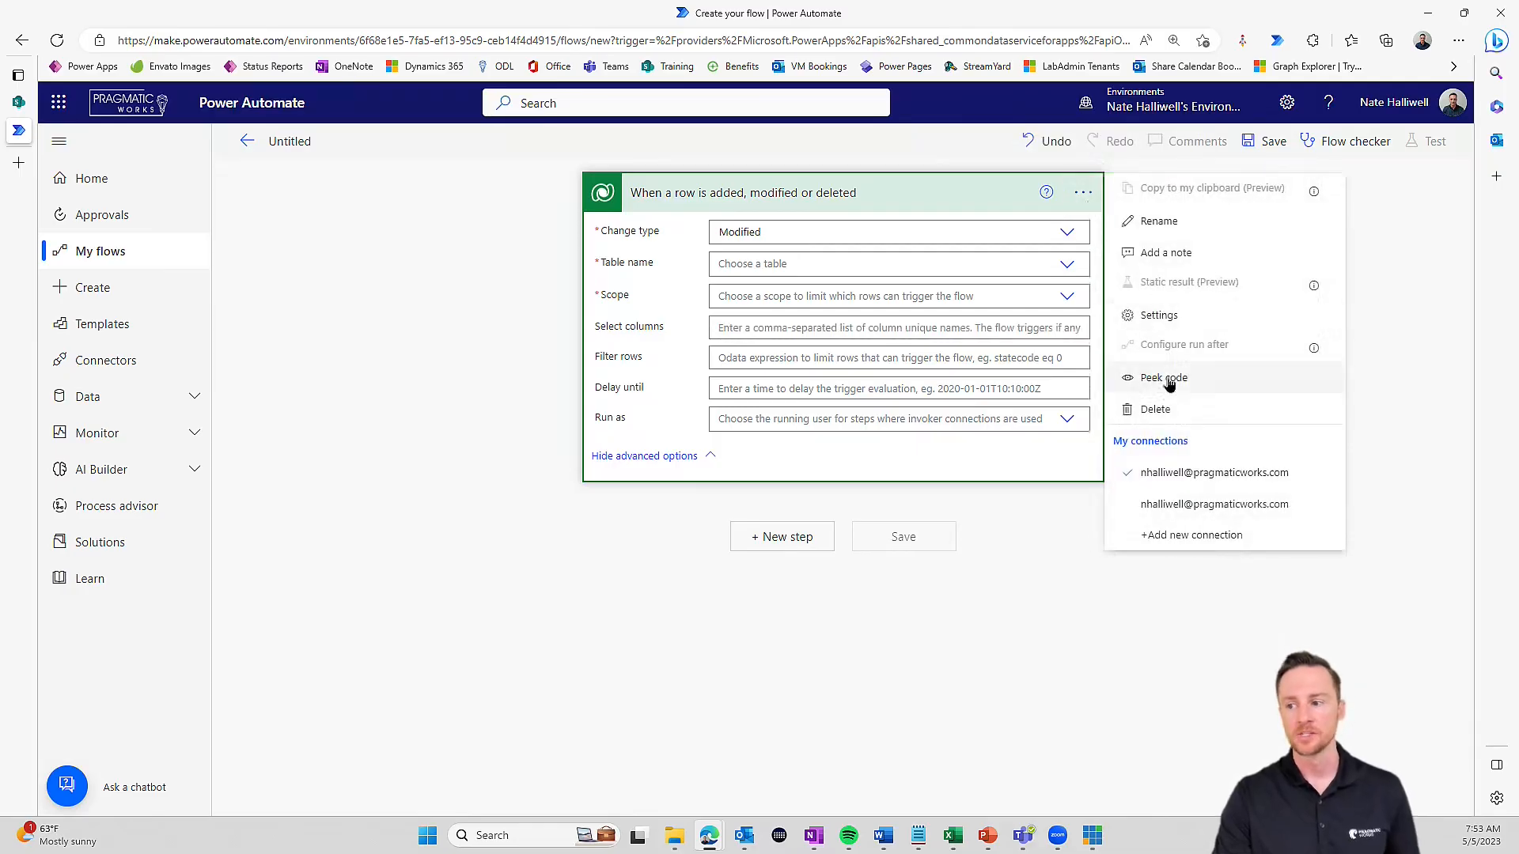
click(1169, 409)
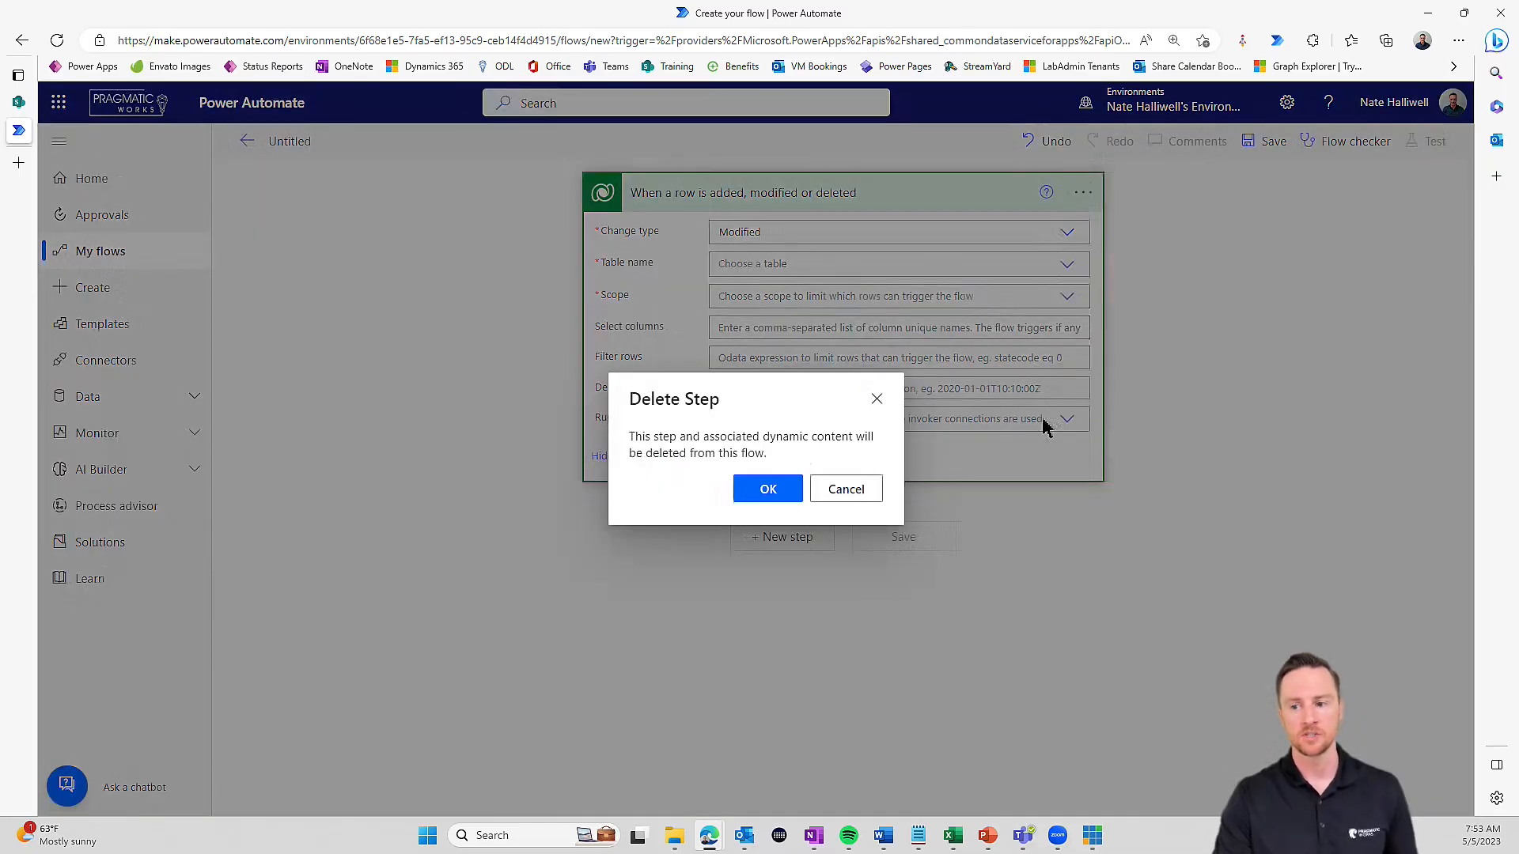
click(768, 491)
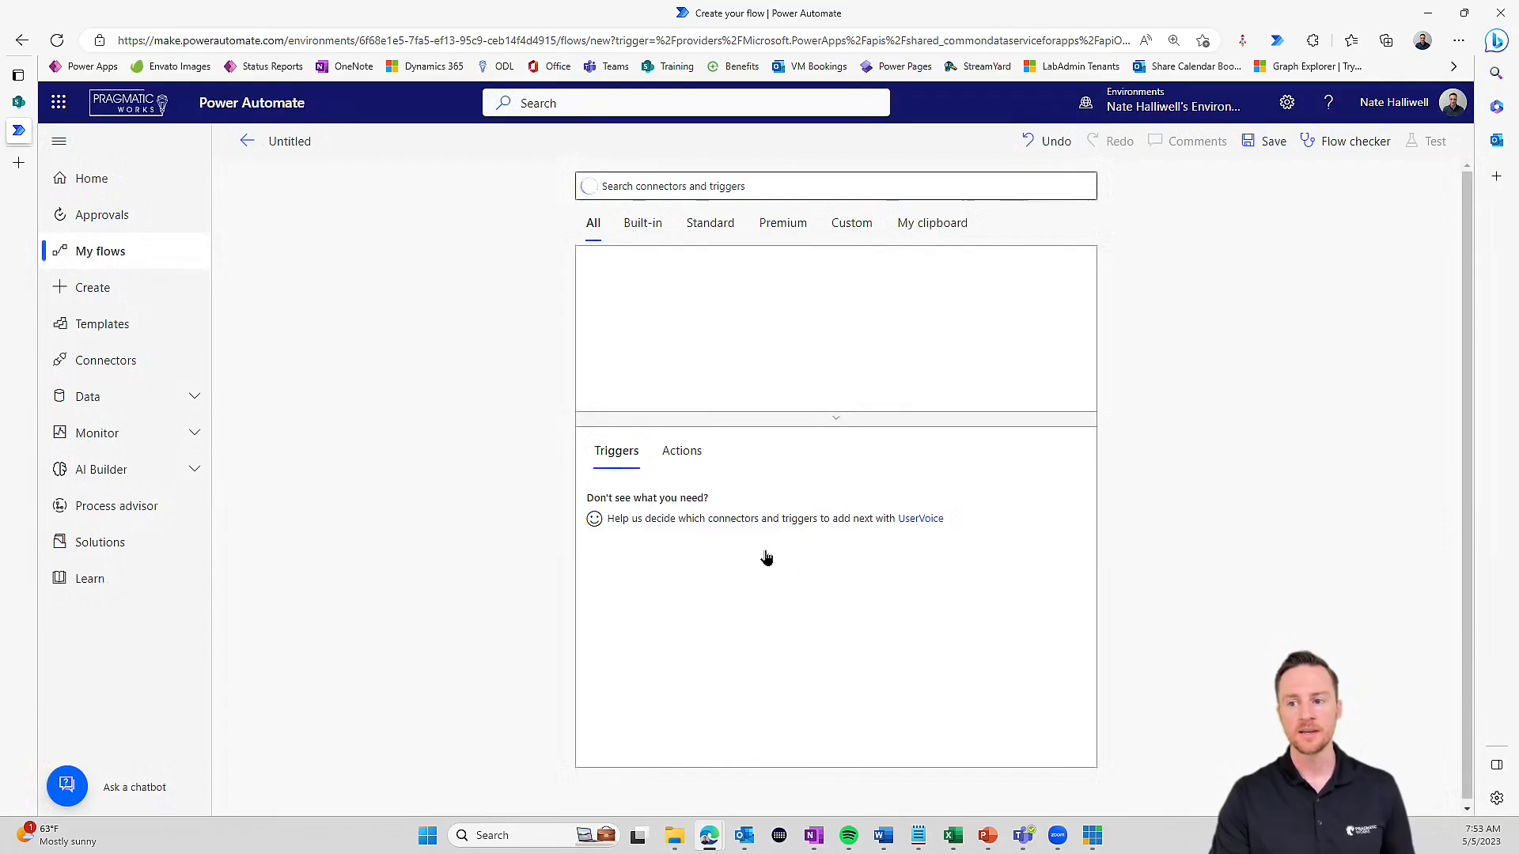
text(share)
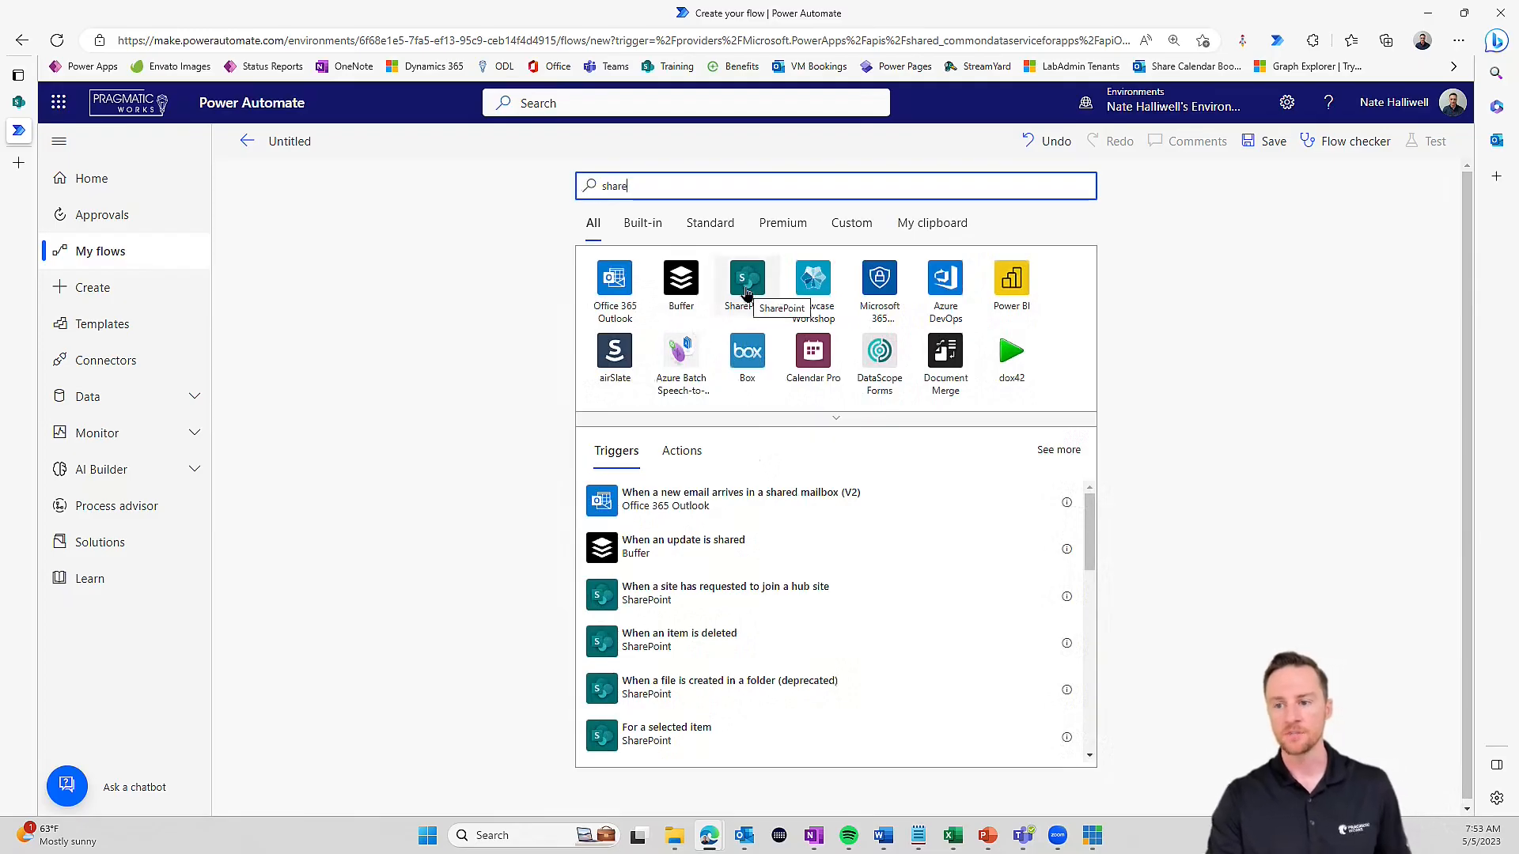
click(746, 293)
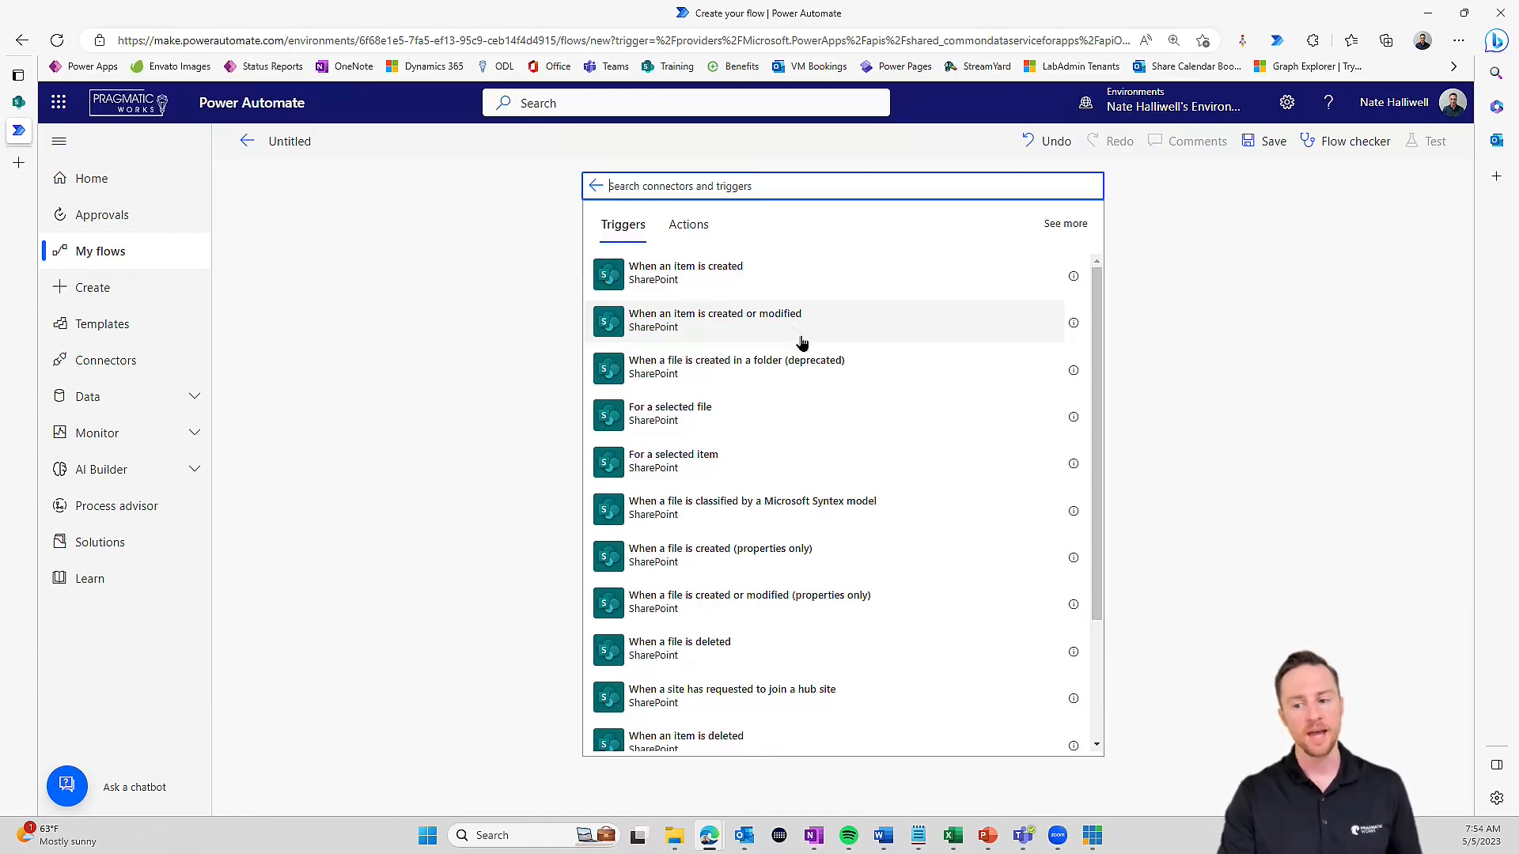
scroll(808, 450, down, 1)
scroll(808, 451, down, 2)
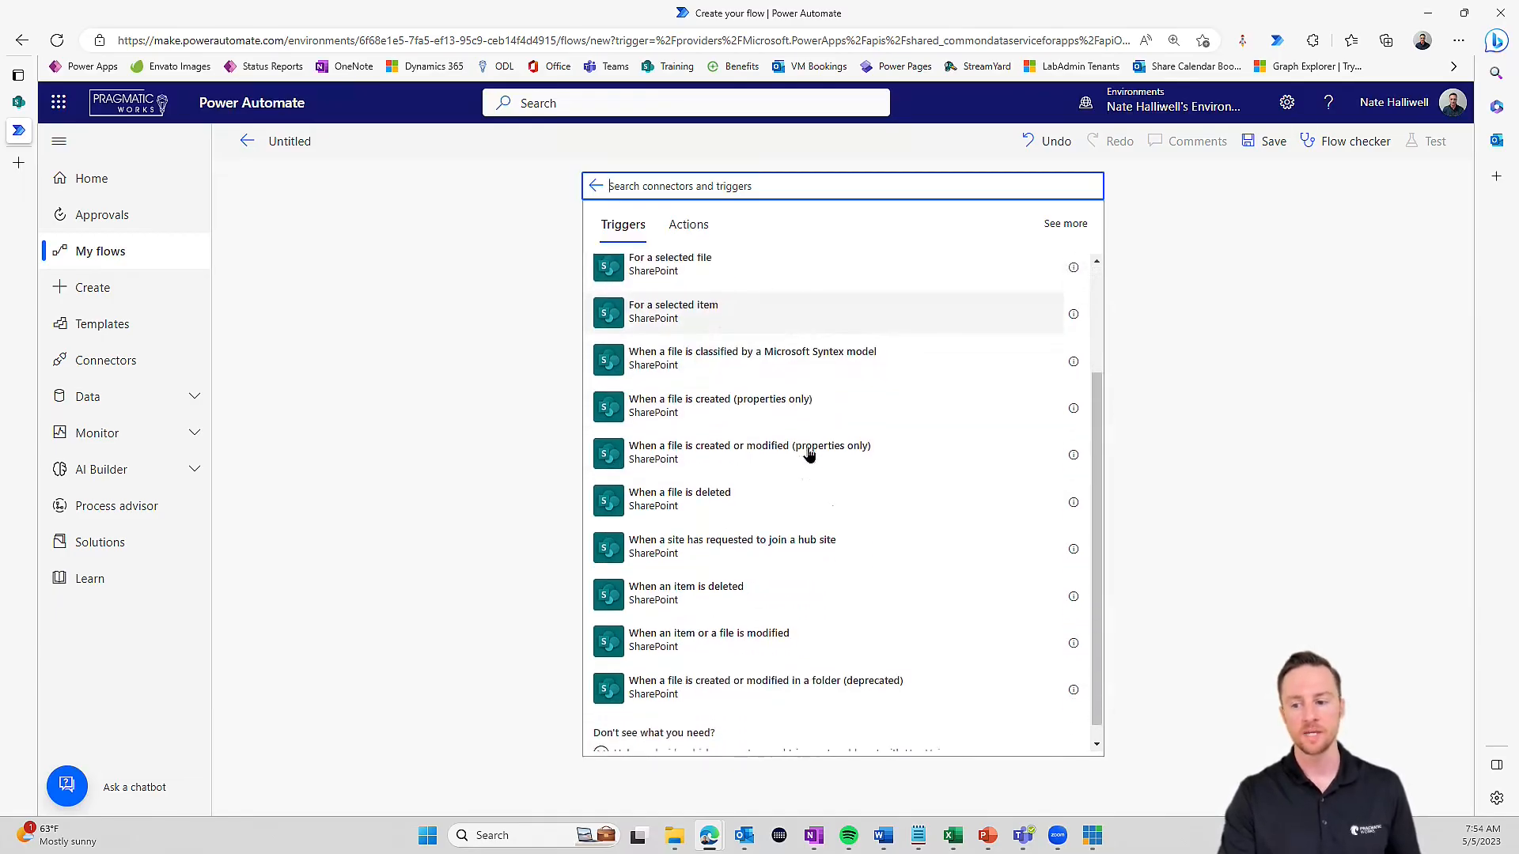
click(799, 632)
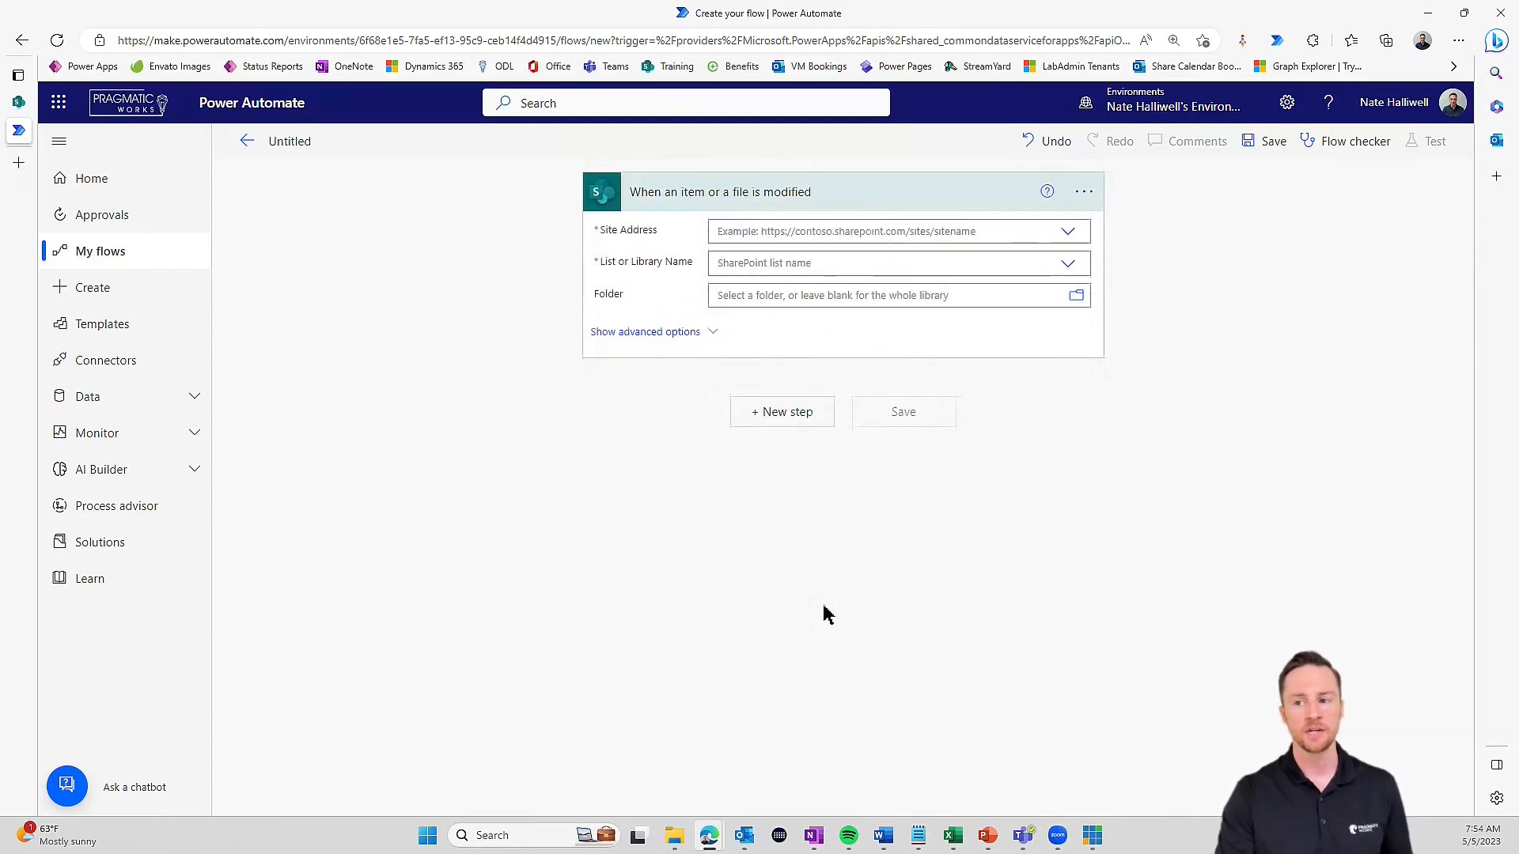
- Point the trigger to the InfoPath Conversion site and the PTO Request Demo list, and show its advanced options
click(1070, 232)
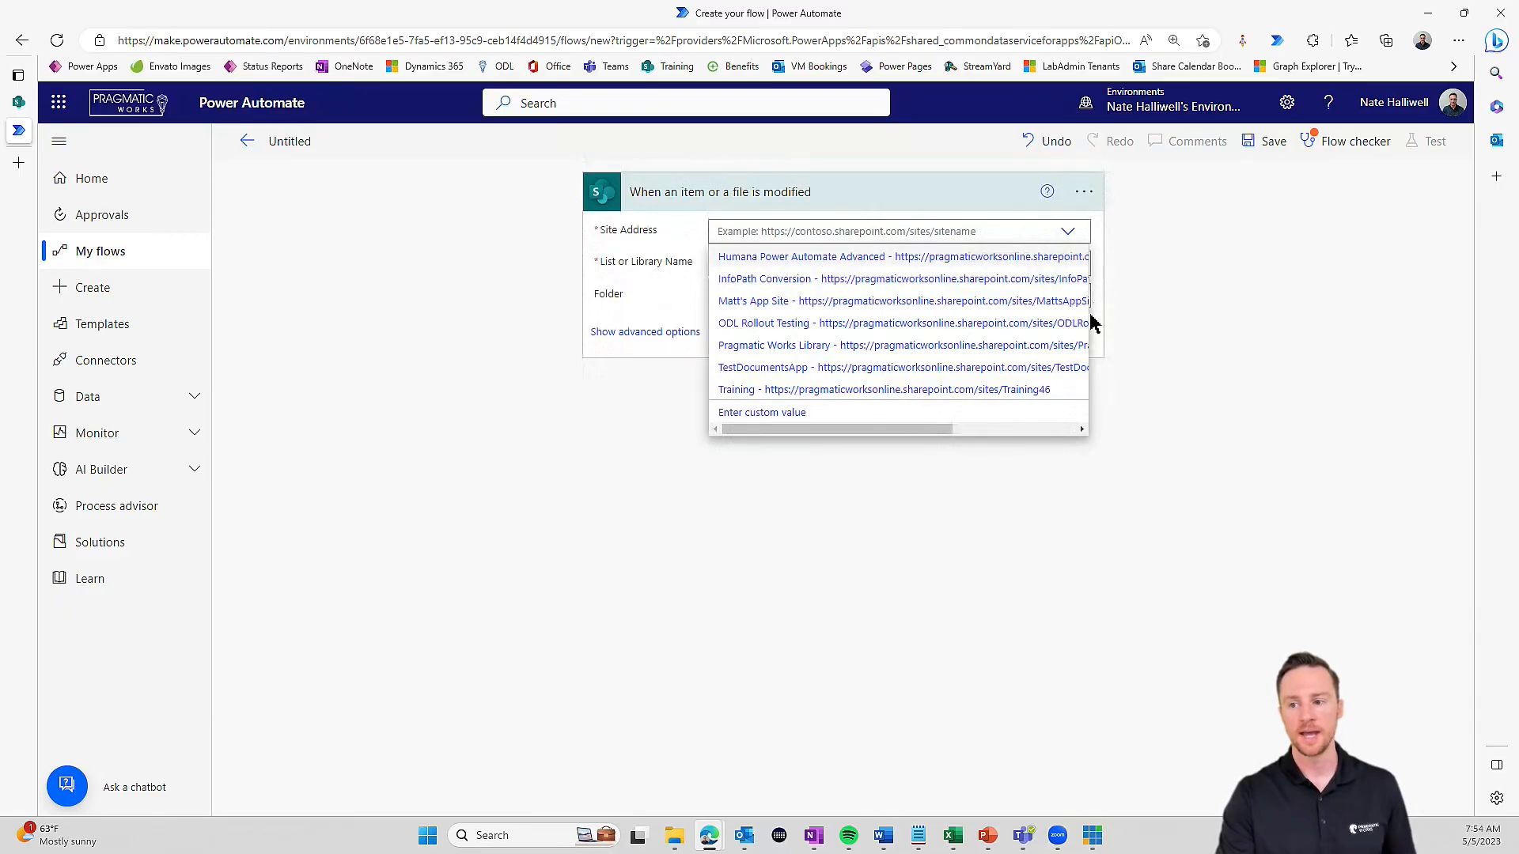
click(820, 283)
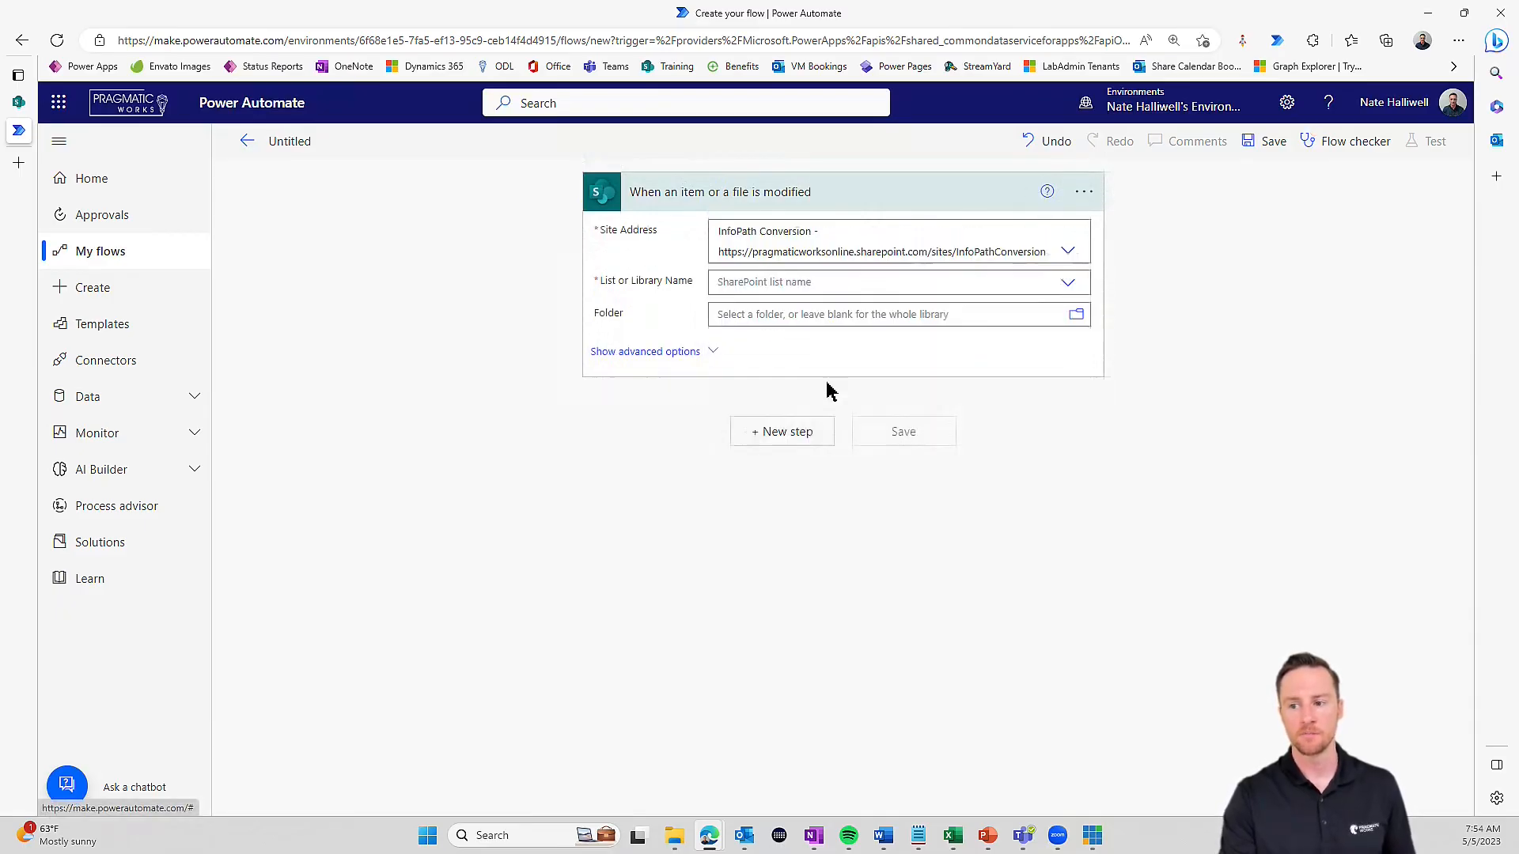
click(1067, 285)
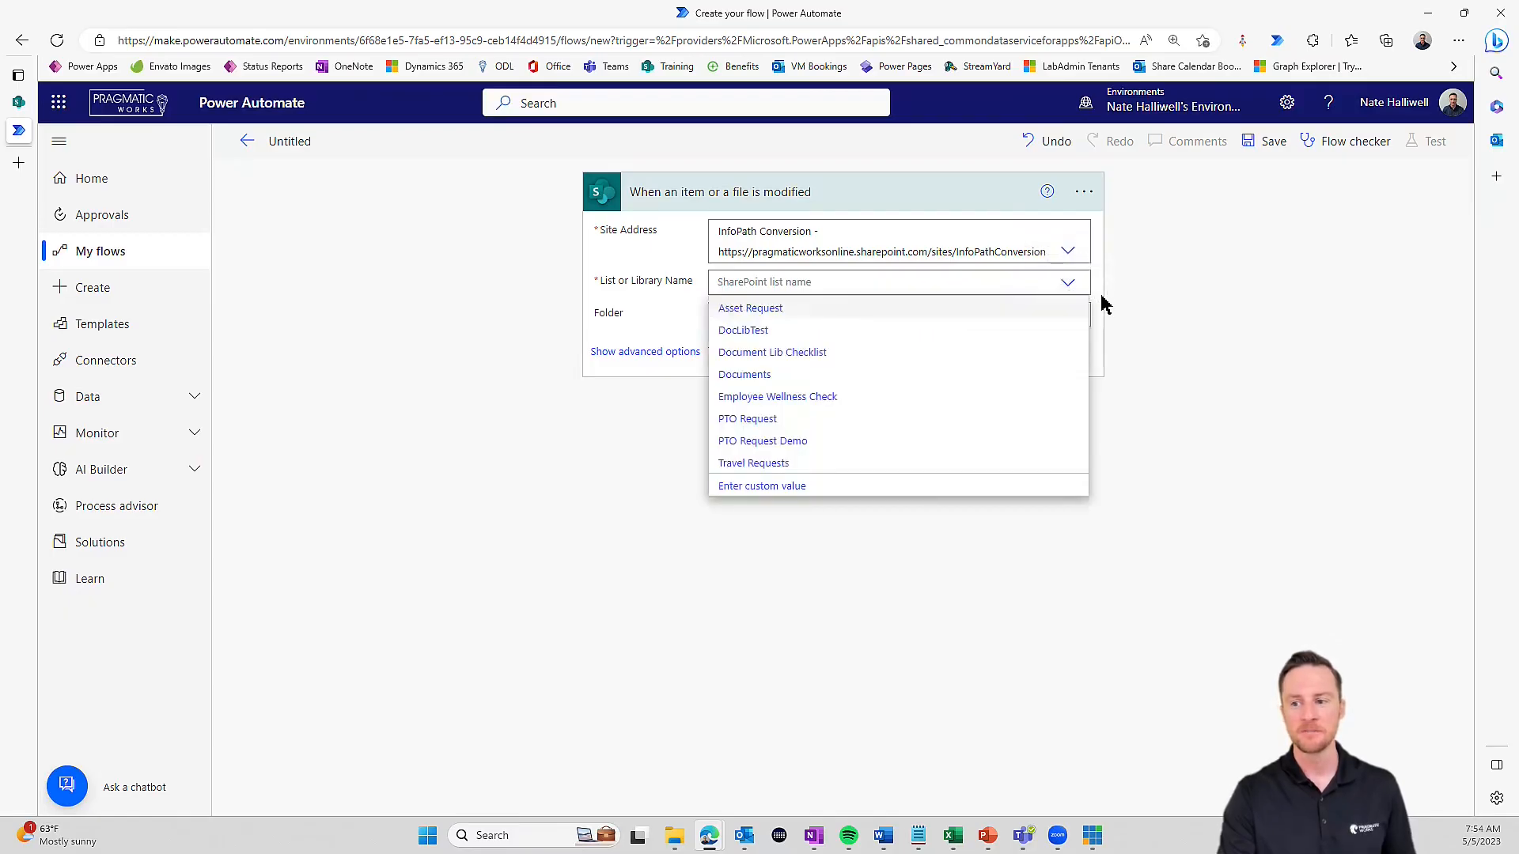
click(785, 448)
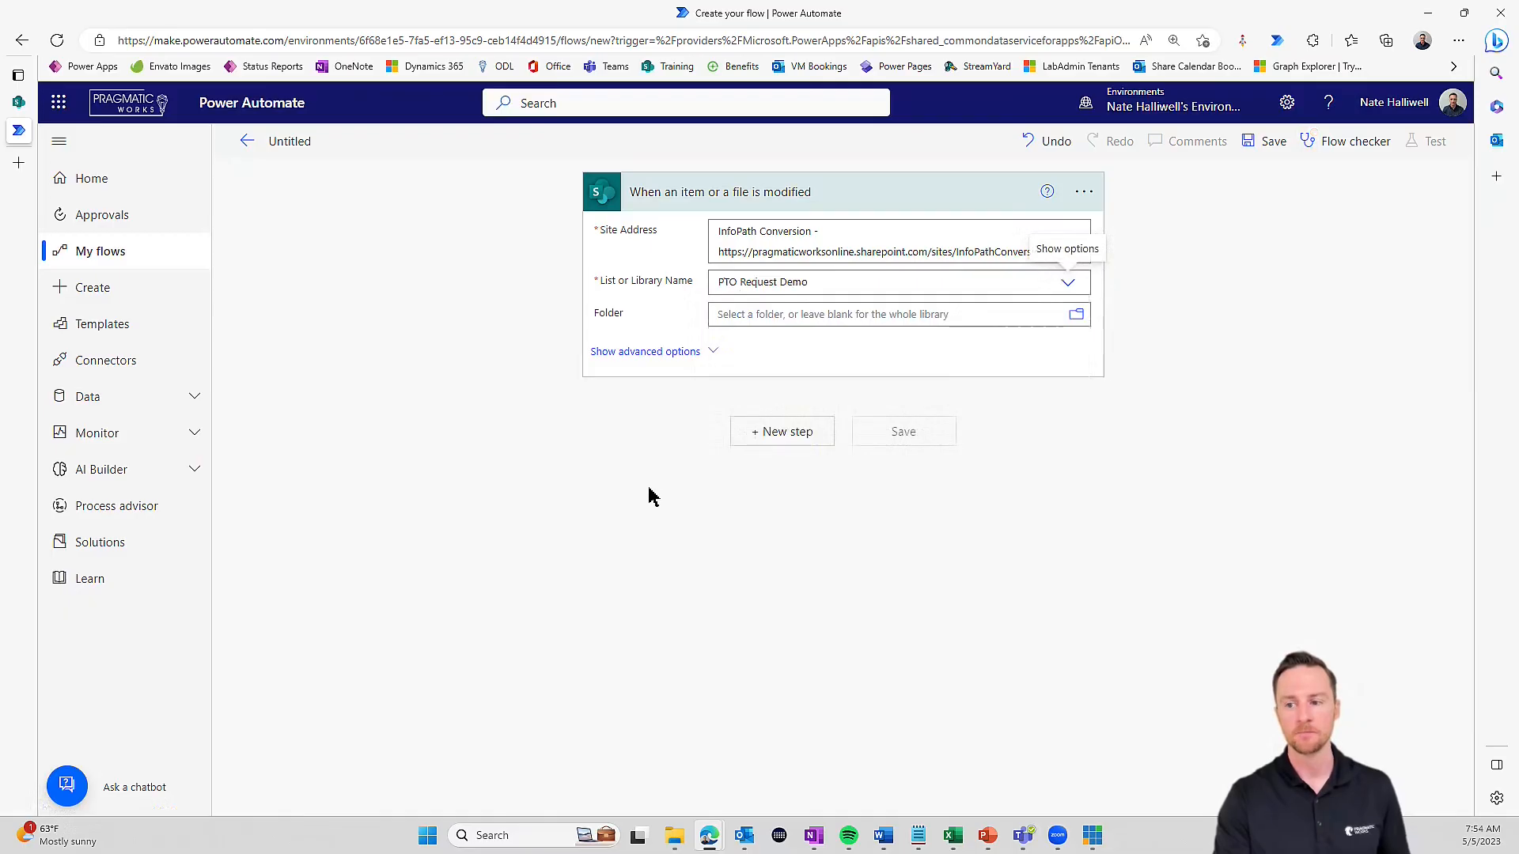
click(654, 361)
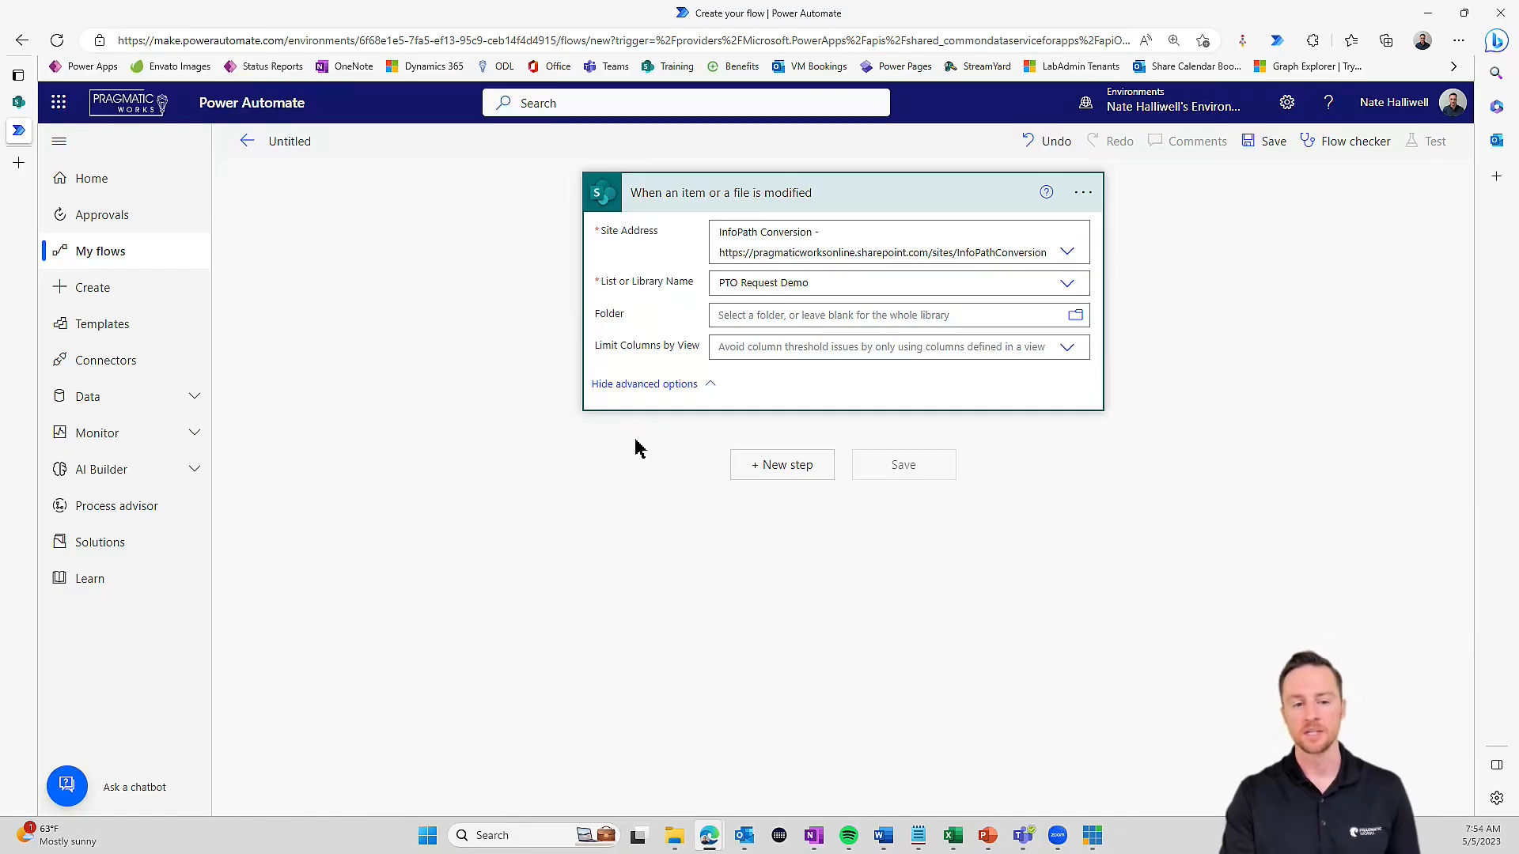
- Add an empty trigger condition in the settings of the SharePoint trigger
click(1083, 193)
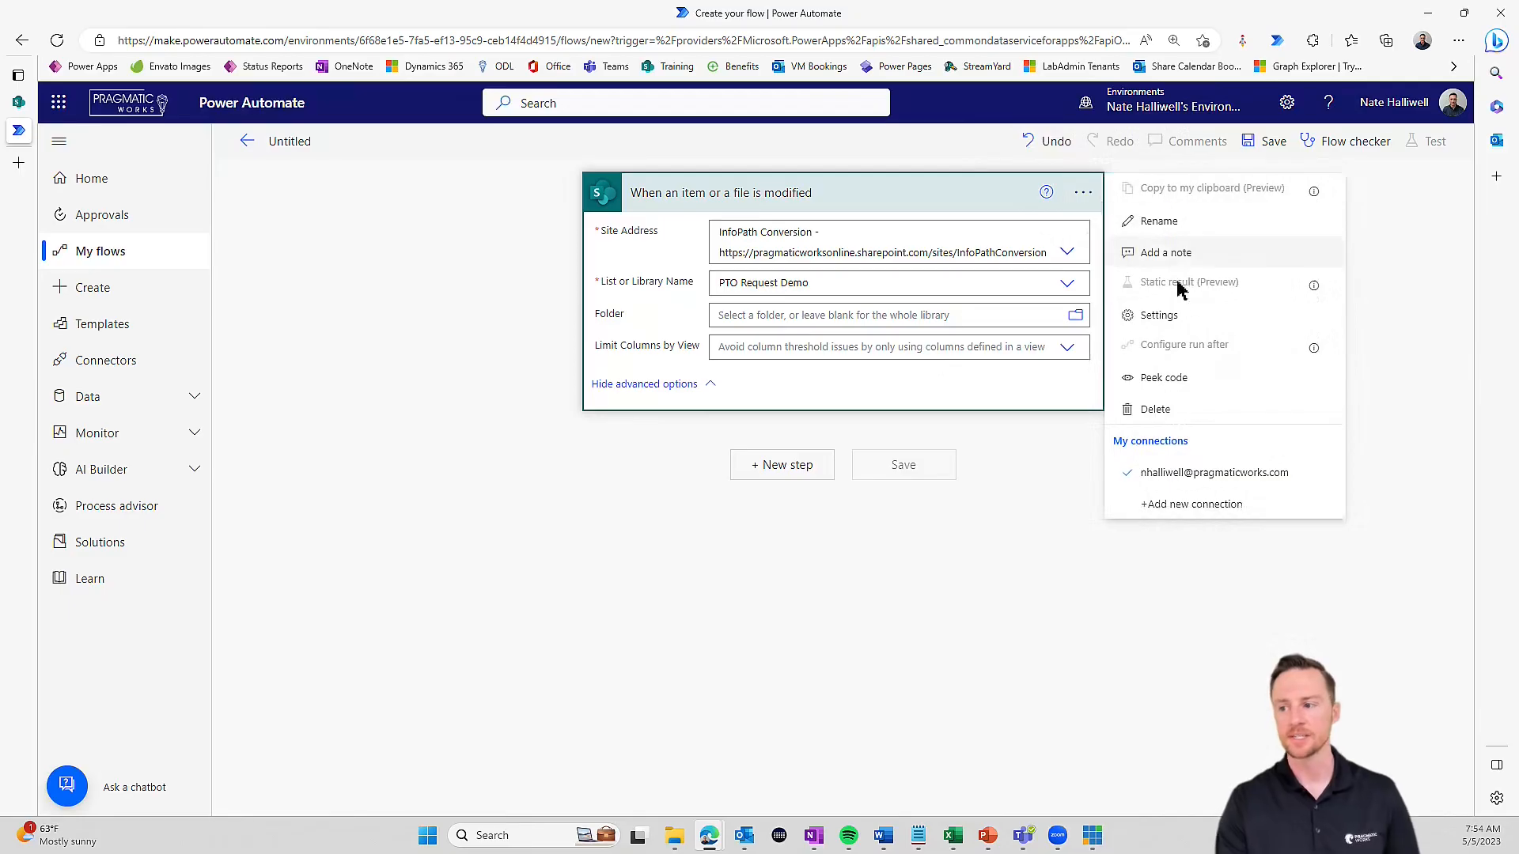
click(1190, 325)
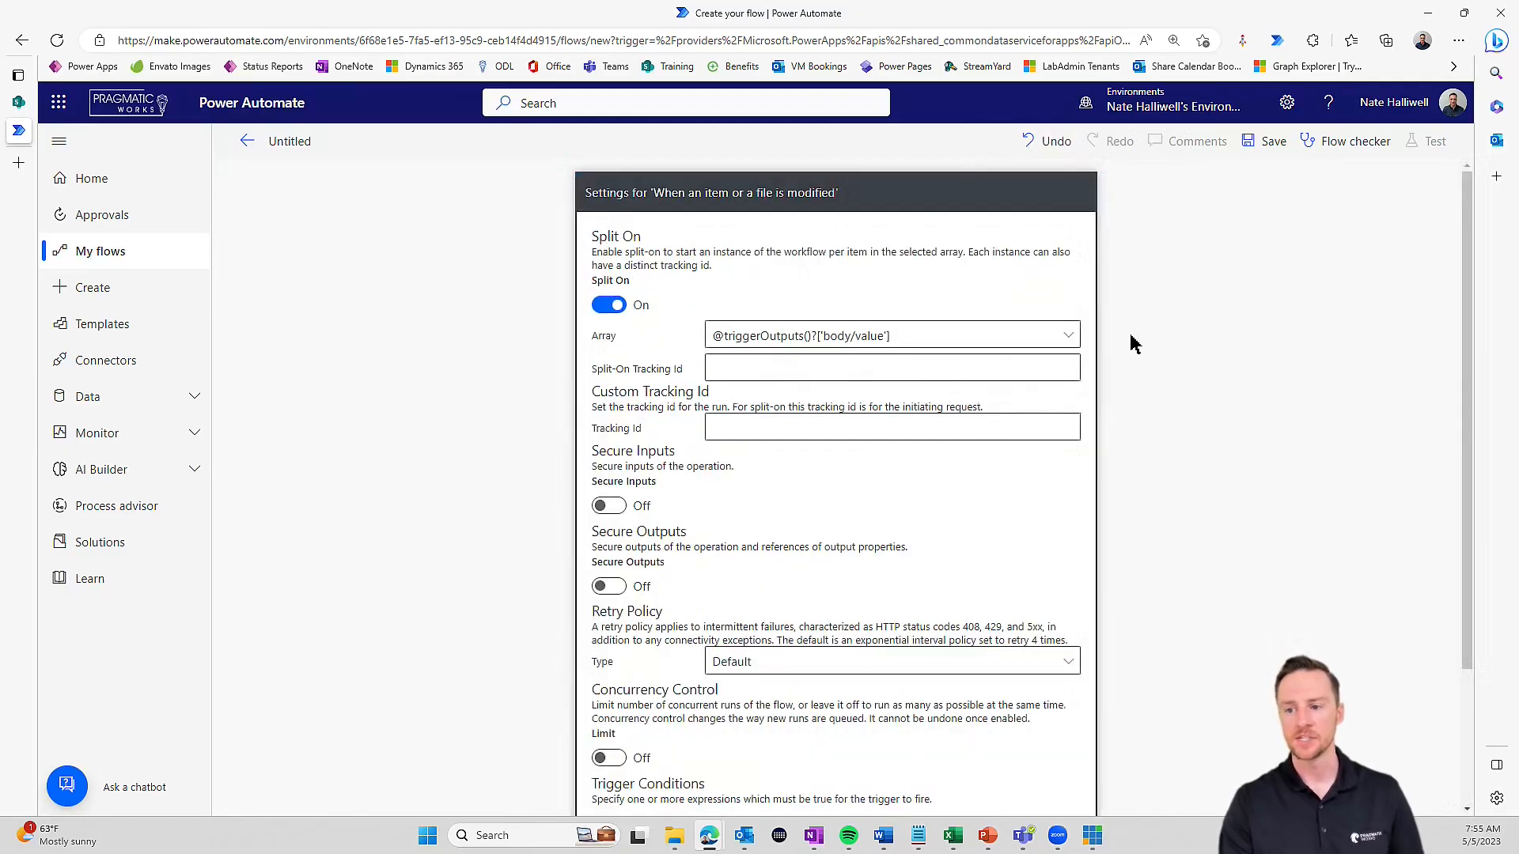
scroll(787, 392, down, 2)
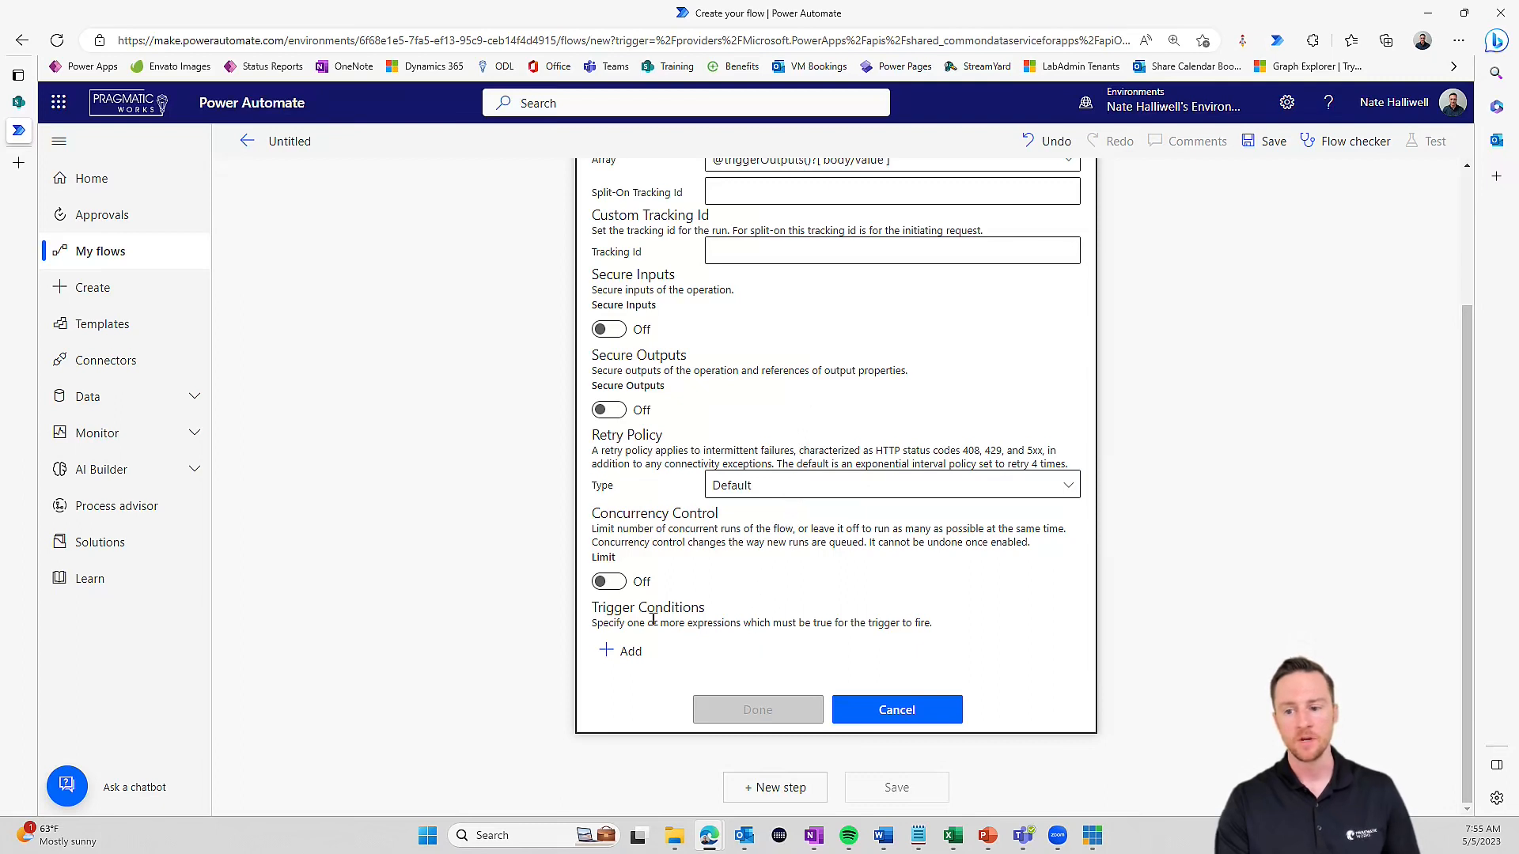
drag(605, 615, 685, 617)
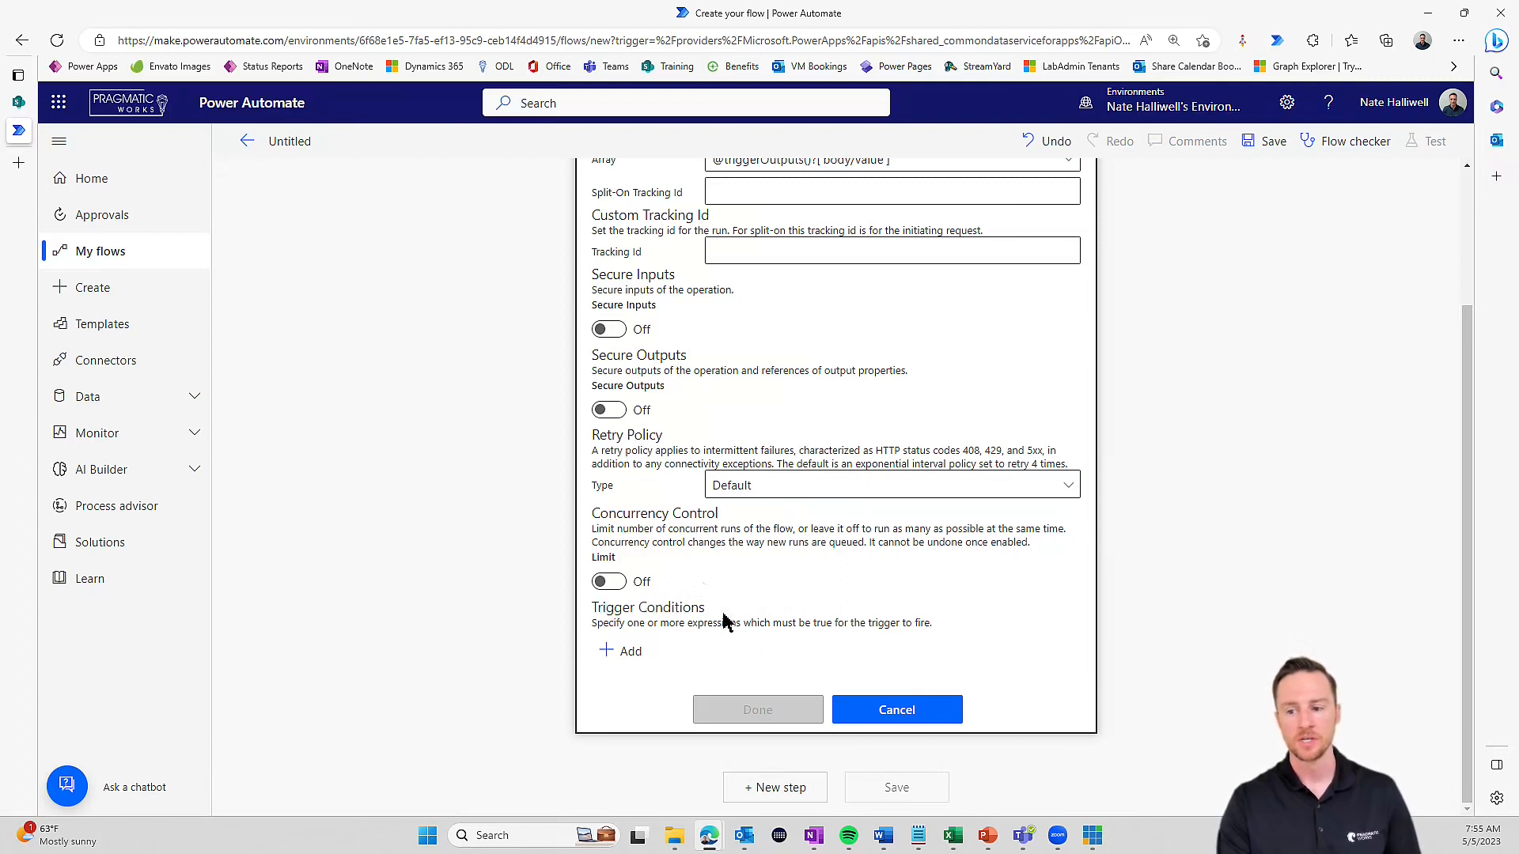
click(627, 651)
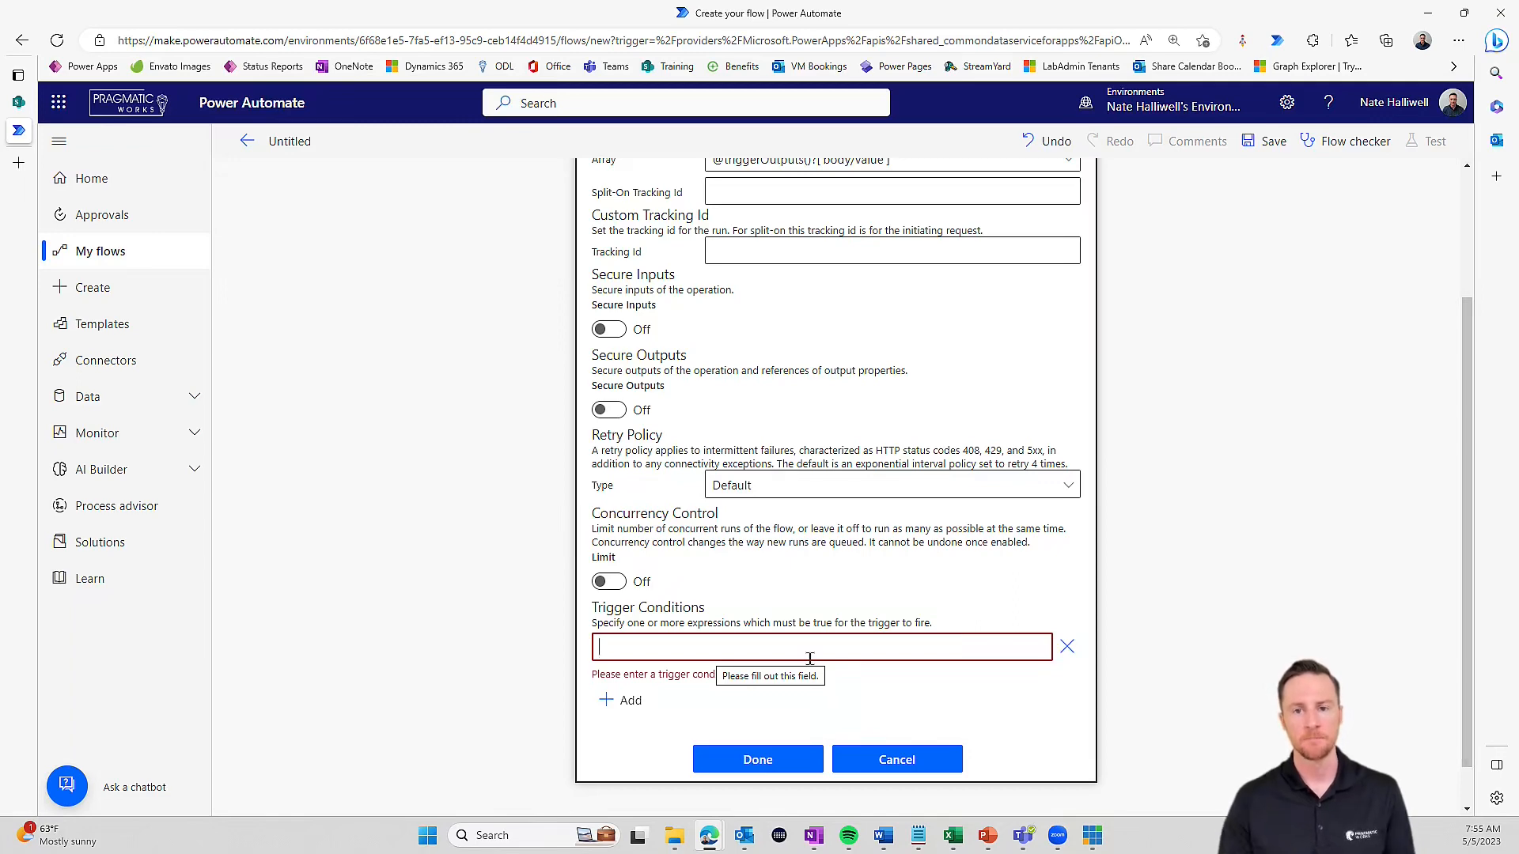
- Switch to the SharePoint list, save the Request Status column, and add a single-line text column named Request Status Trigger
click(32, 101)
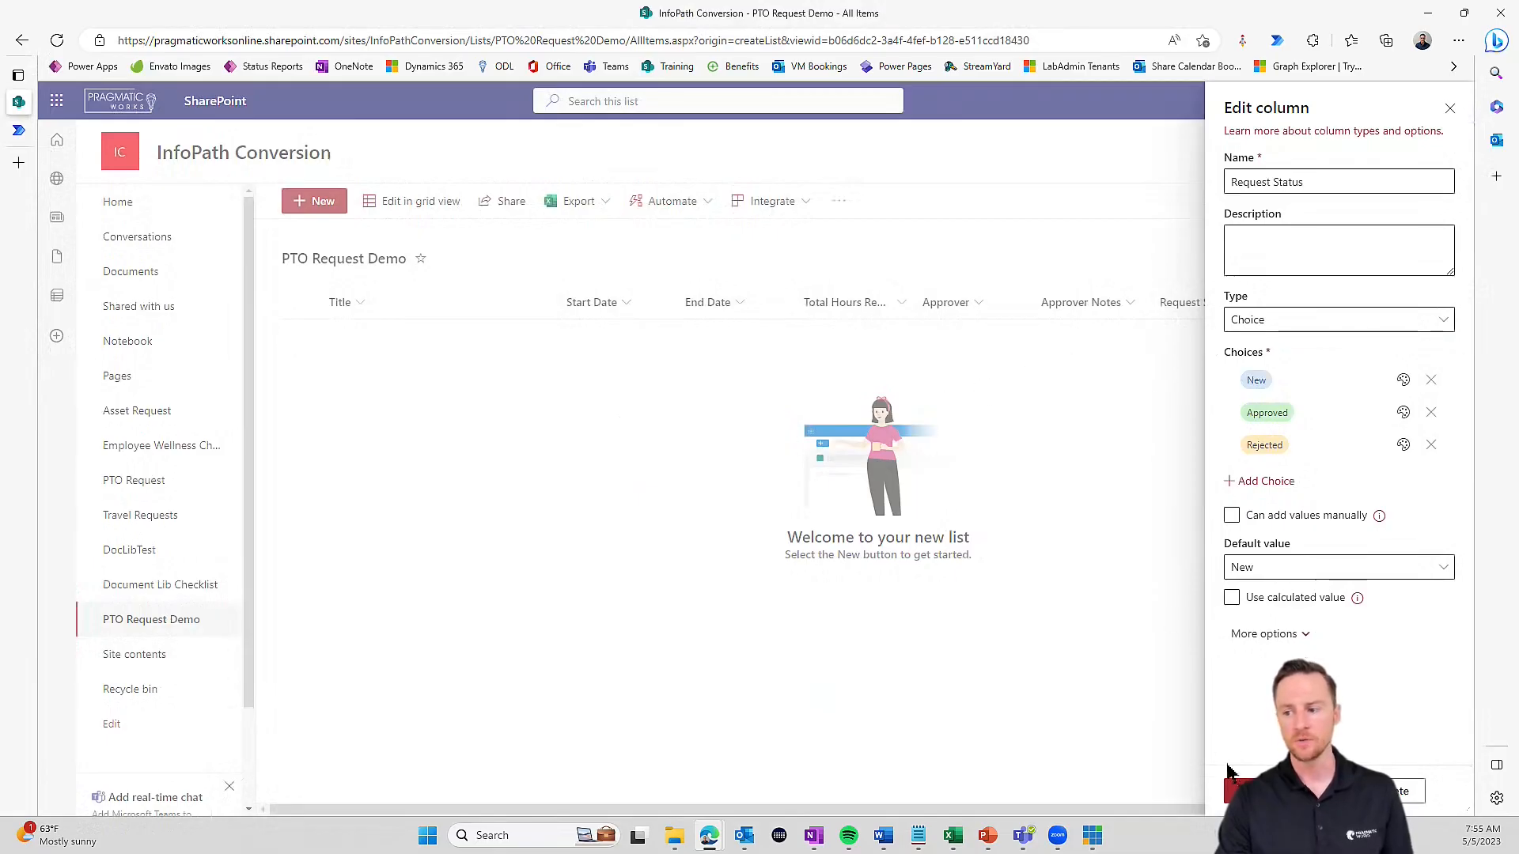
click(1246, 791)
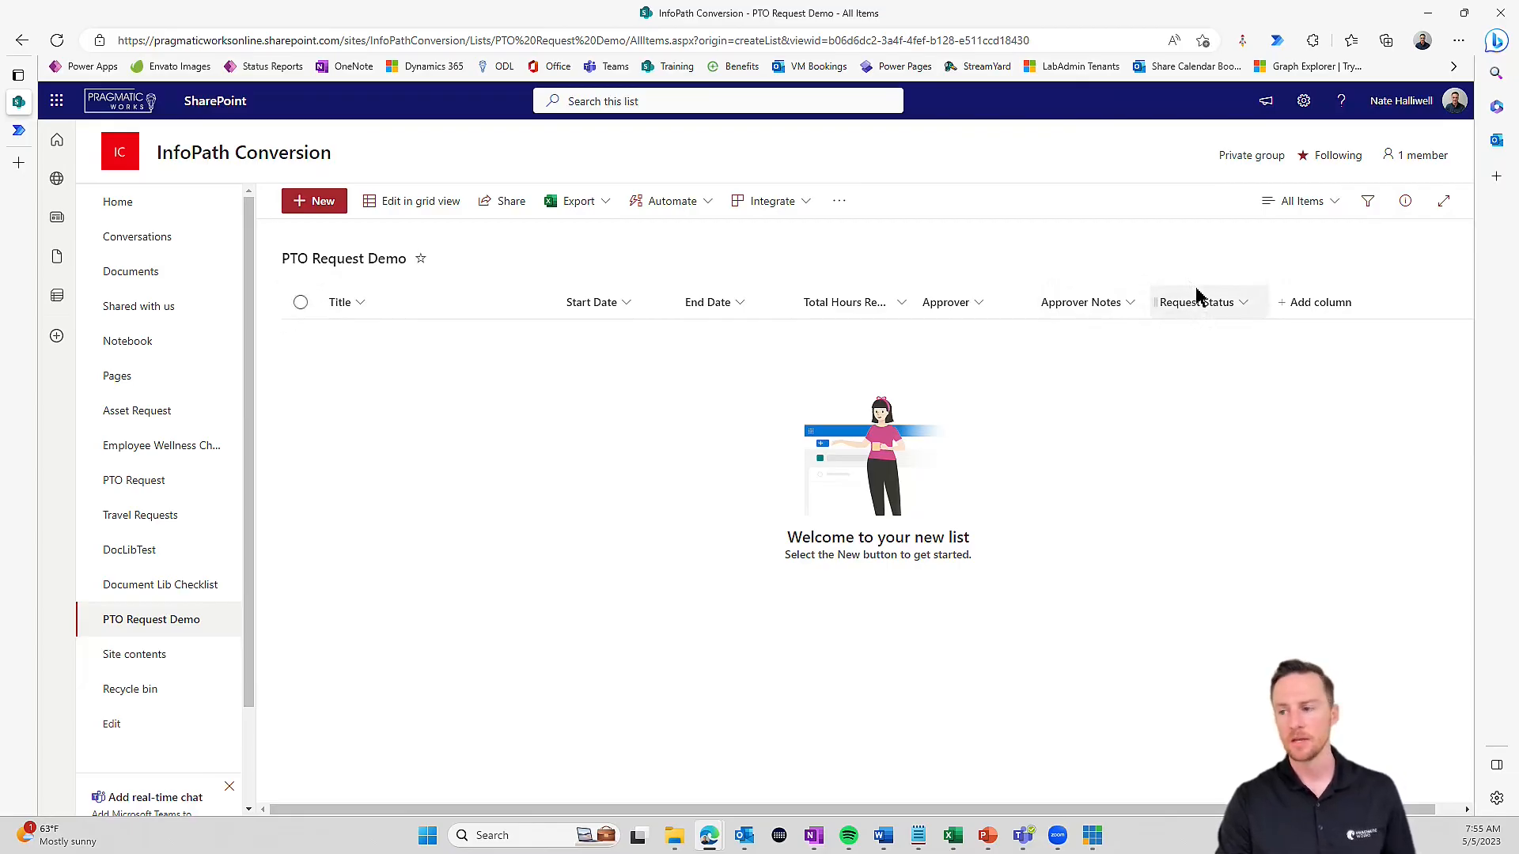
click(1307, 312)
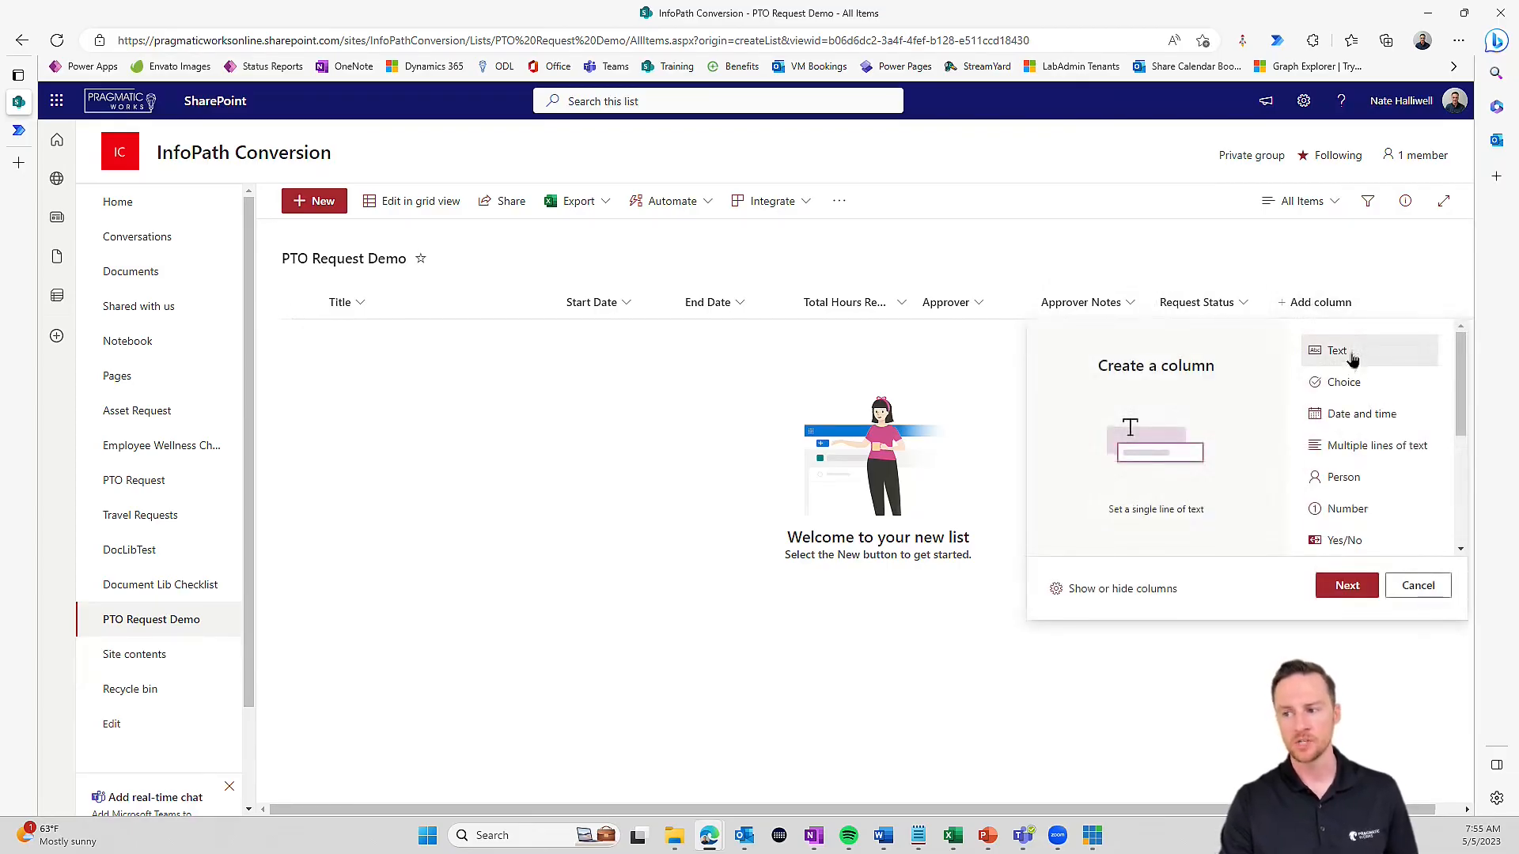
click(1349, 589)
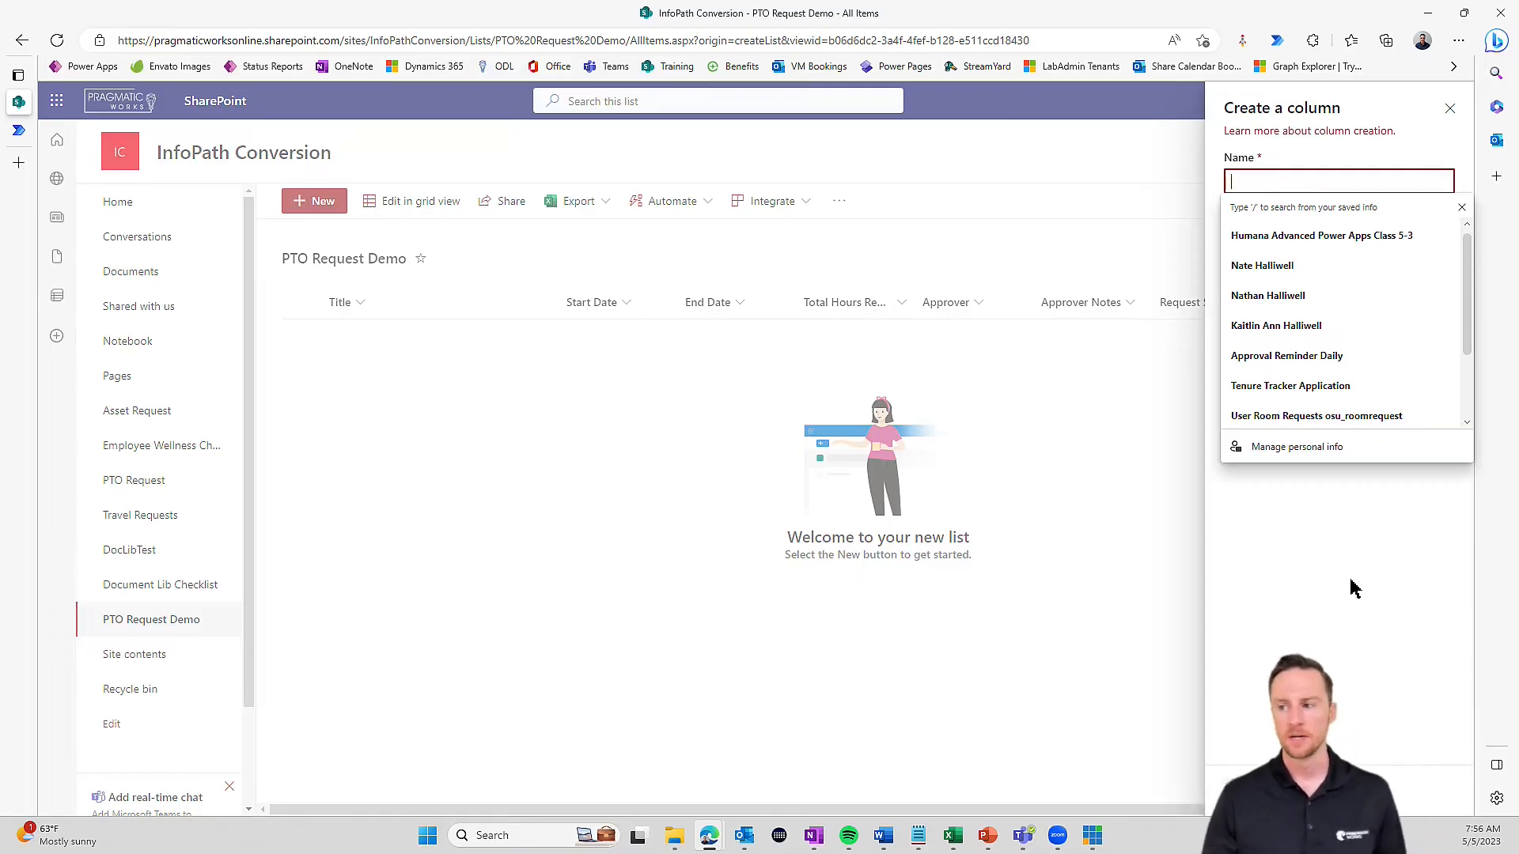
text(Re)
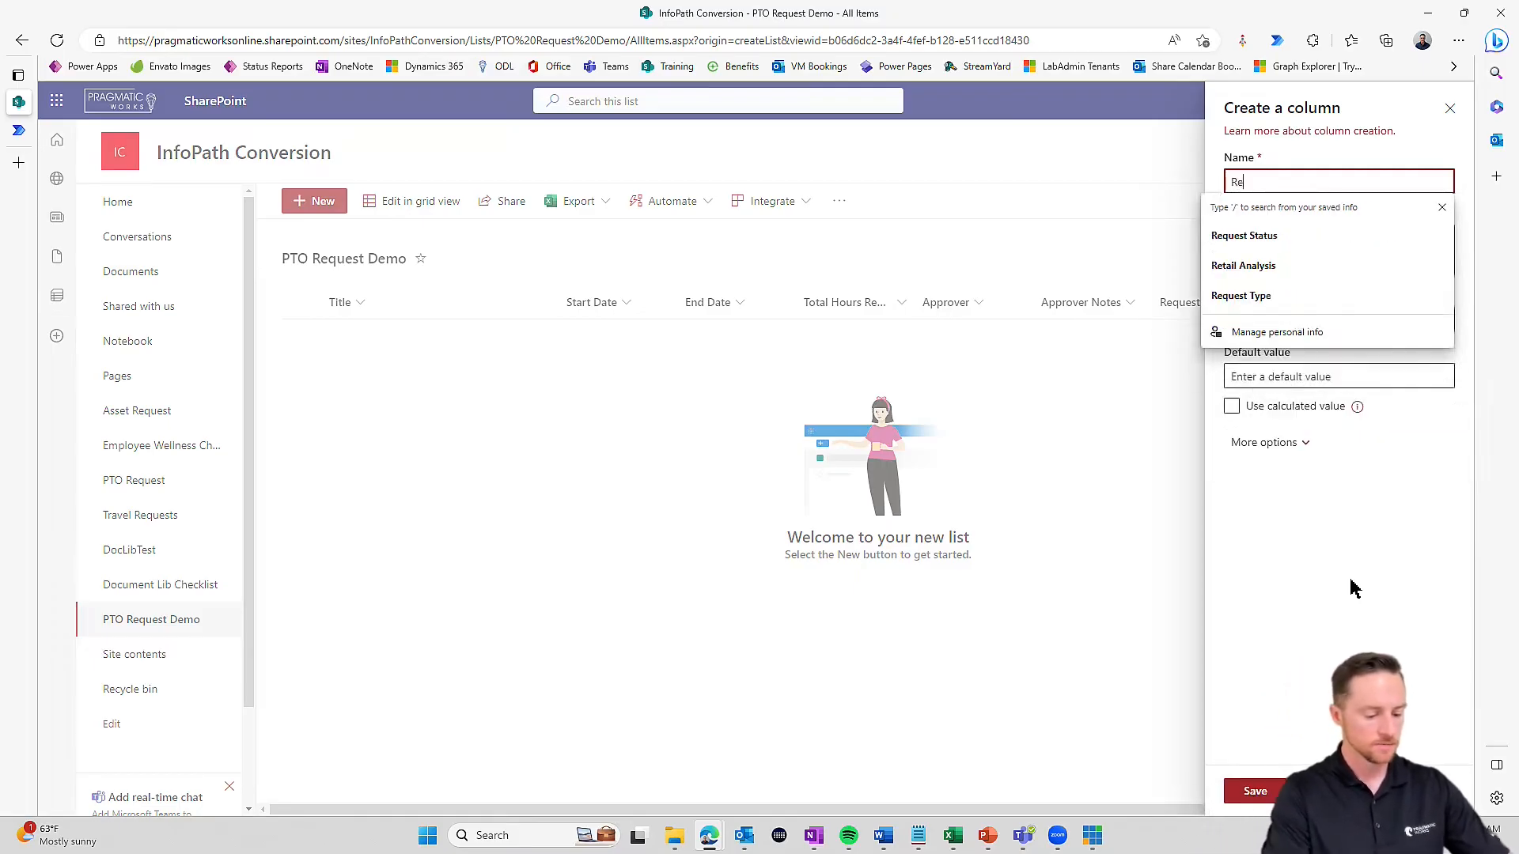
text(quest)
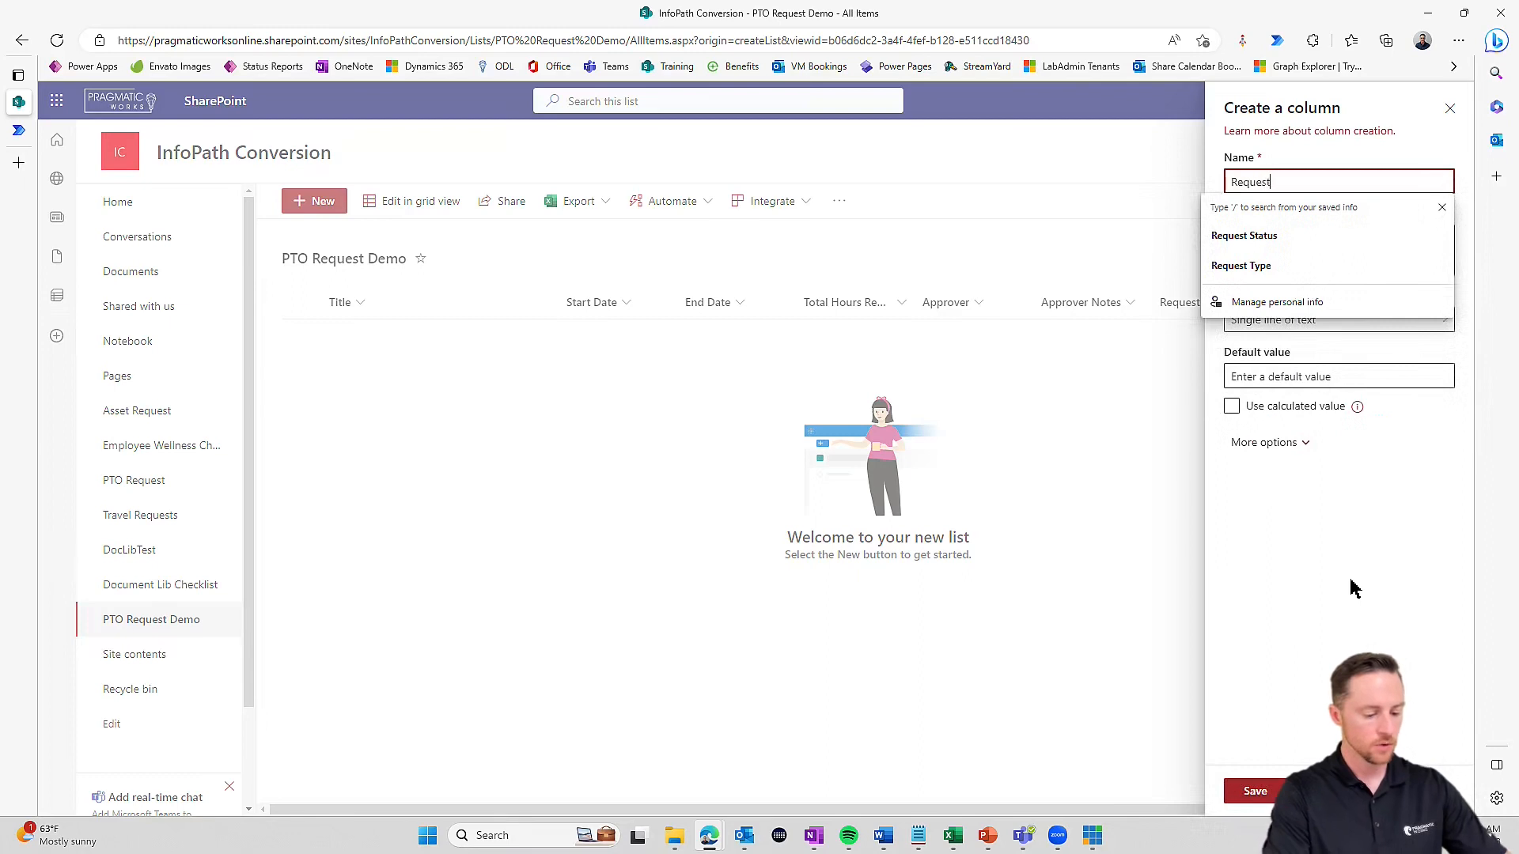
text( Status Trigger)
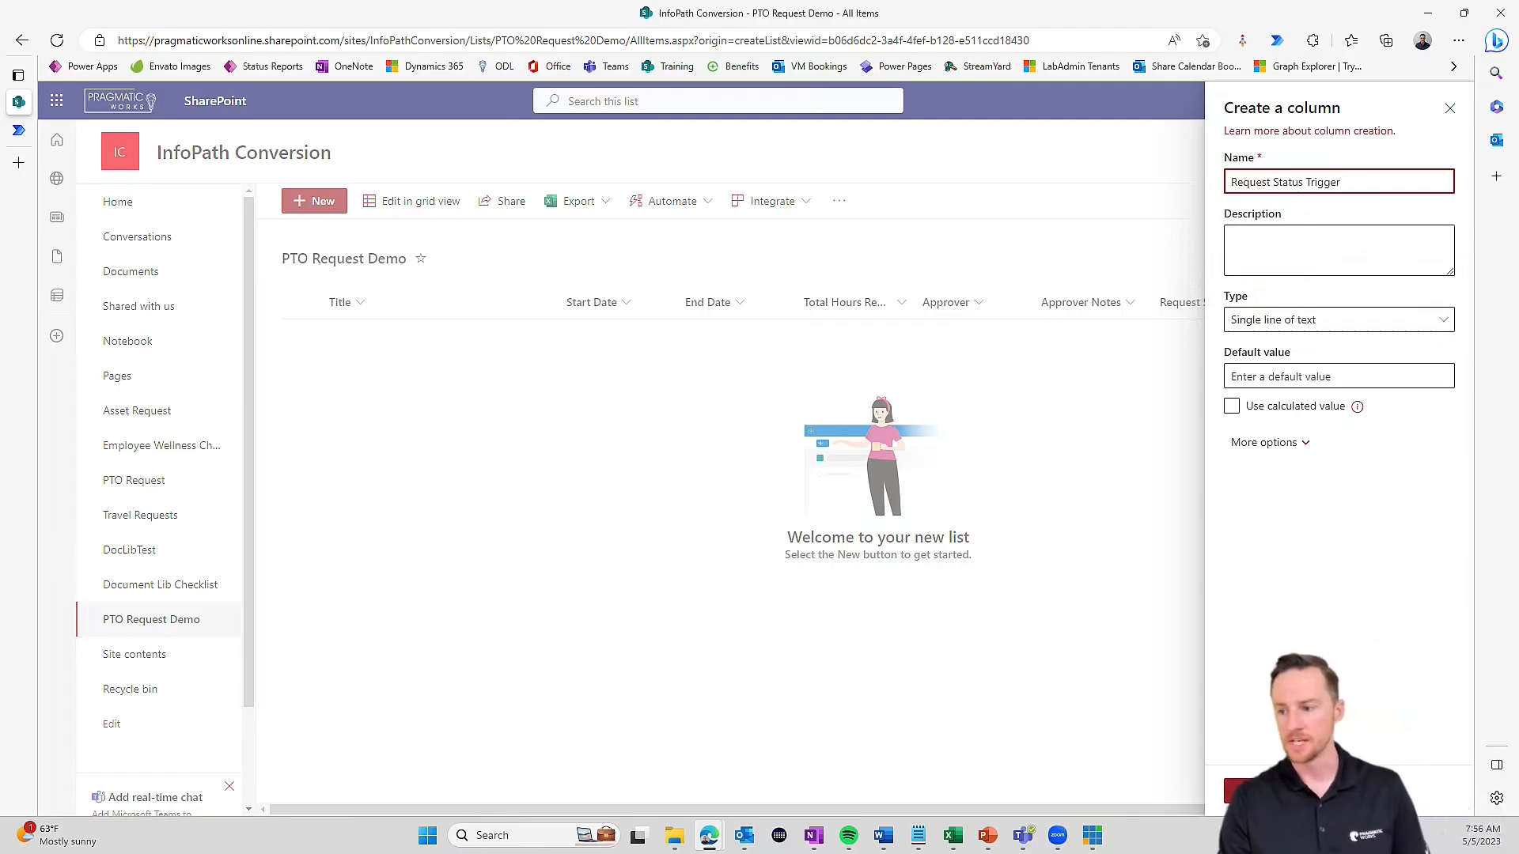
click(1244, 791)
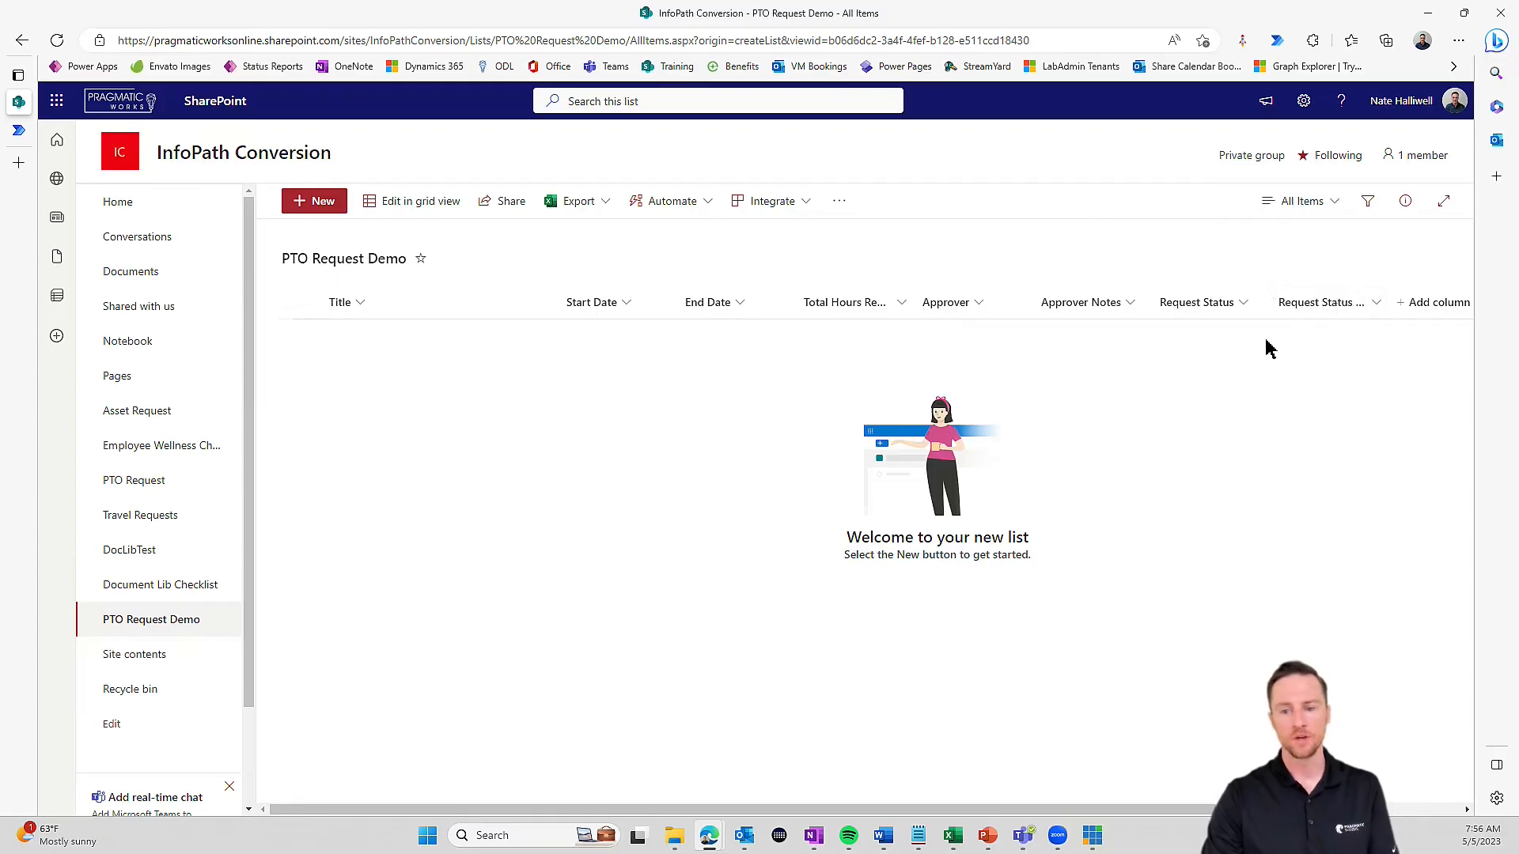
click(1223, 311)
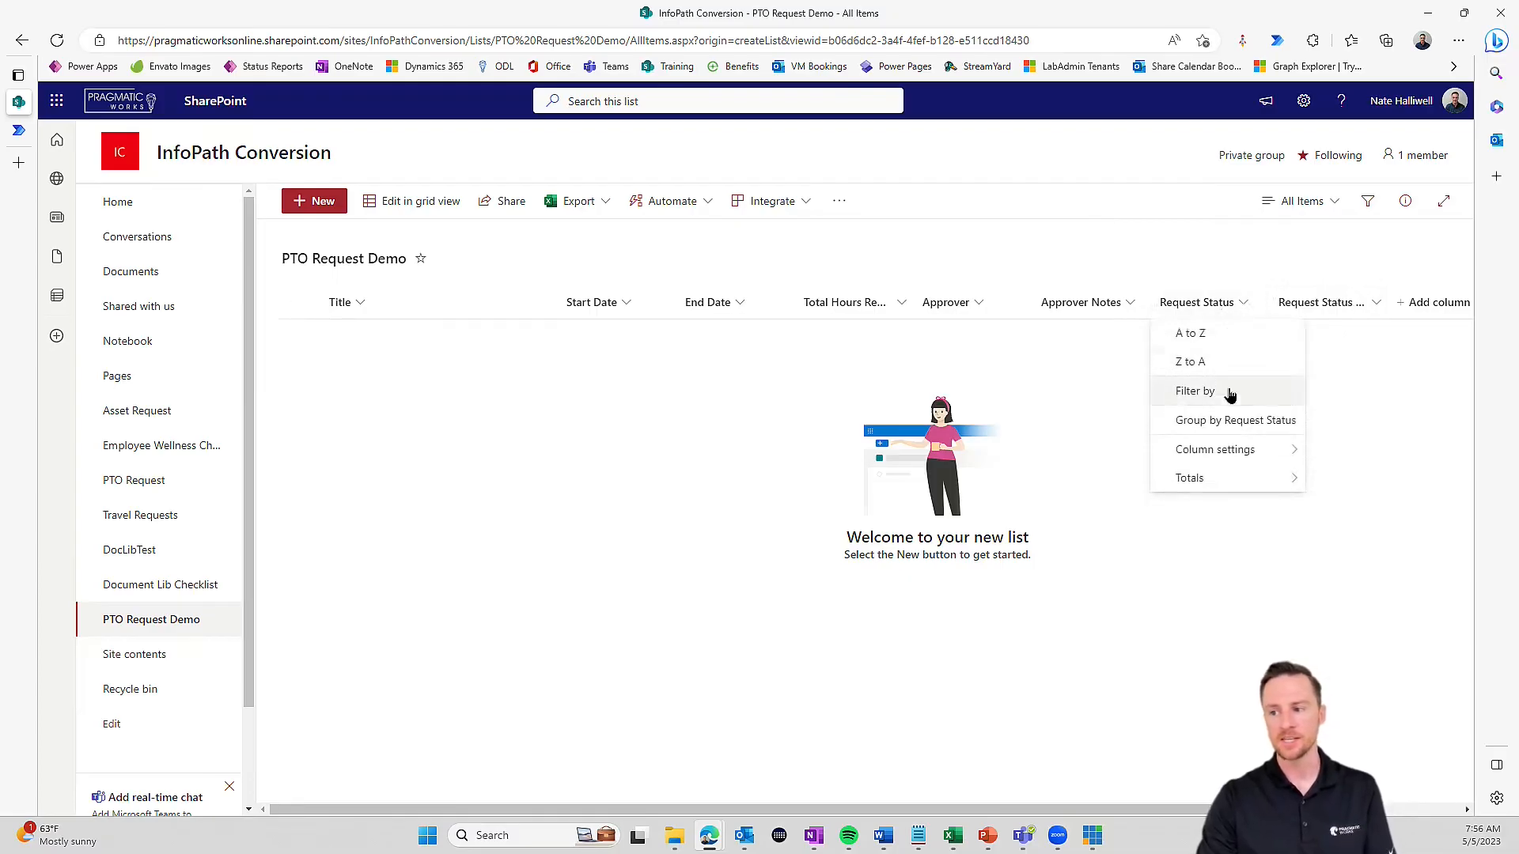
click(1123, 363)
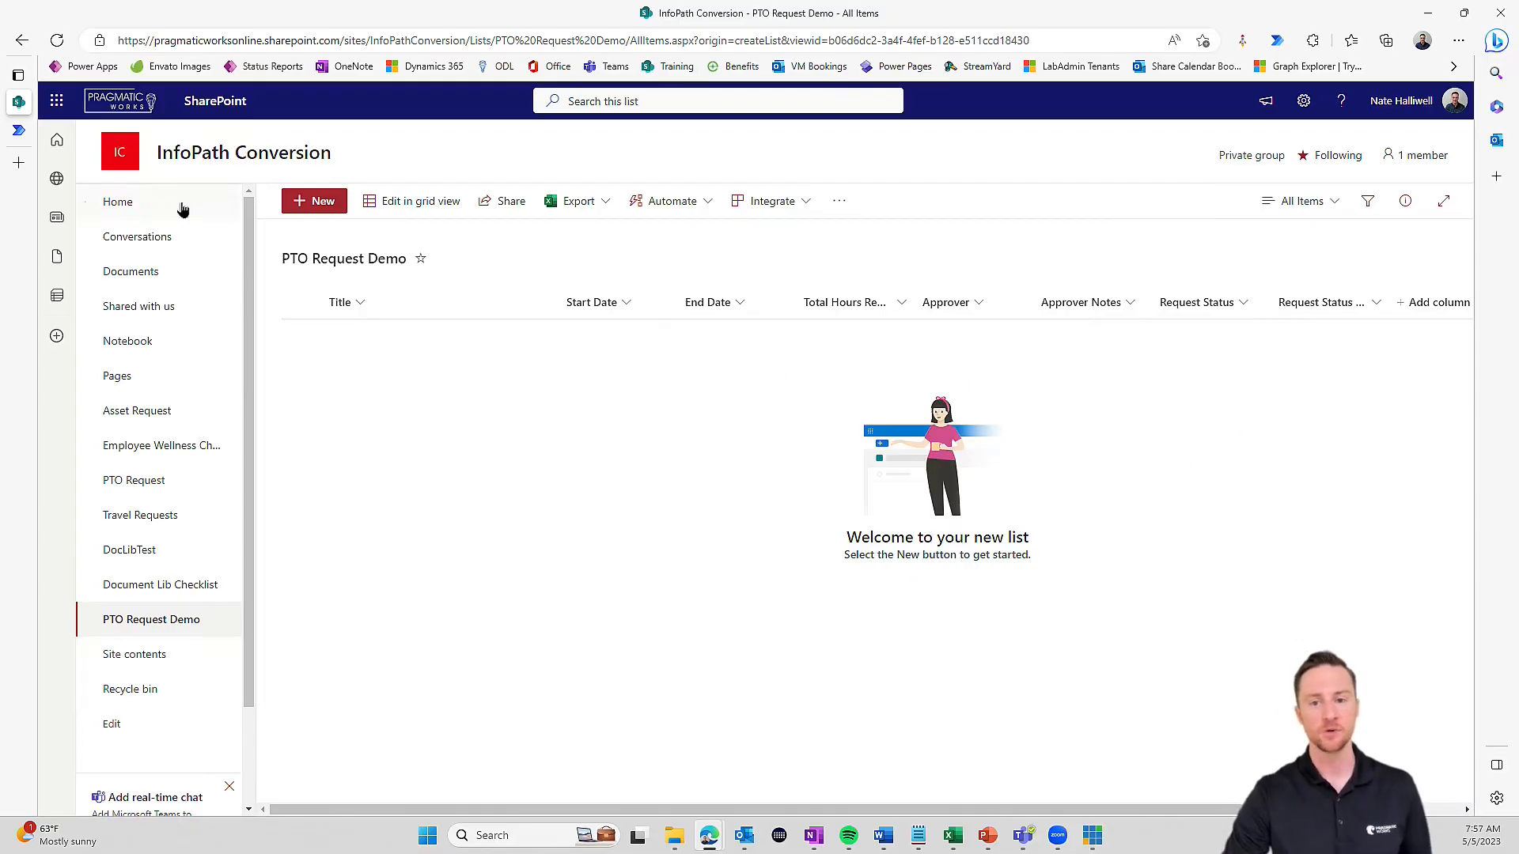
- Switch to the Power Automate tab and leave the untitled flow, discarding its unsaved changes
mouse_move(22, 146)
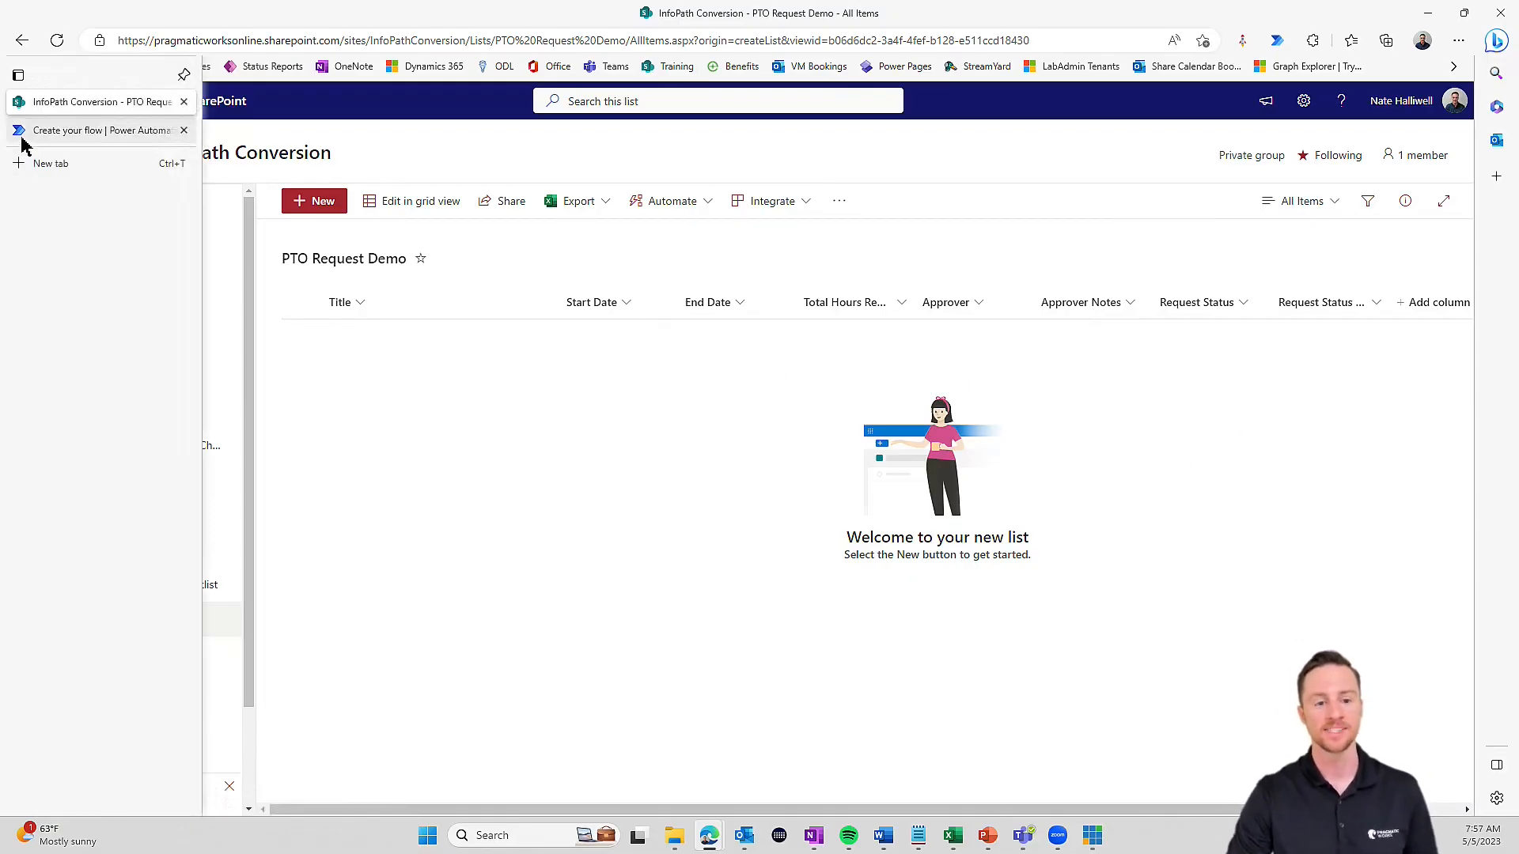
click(22, 140)
scroll(406, 545, up, 2)
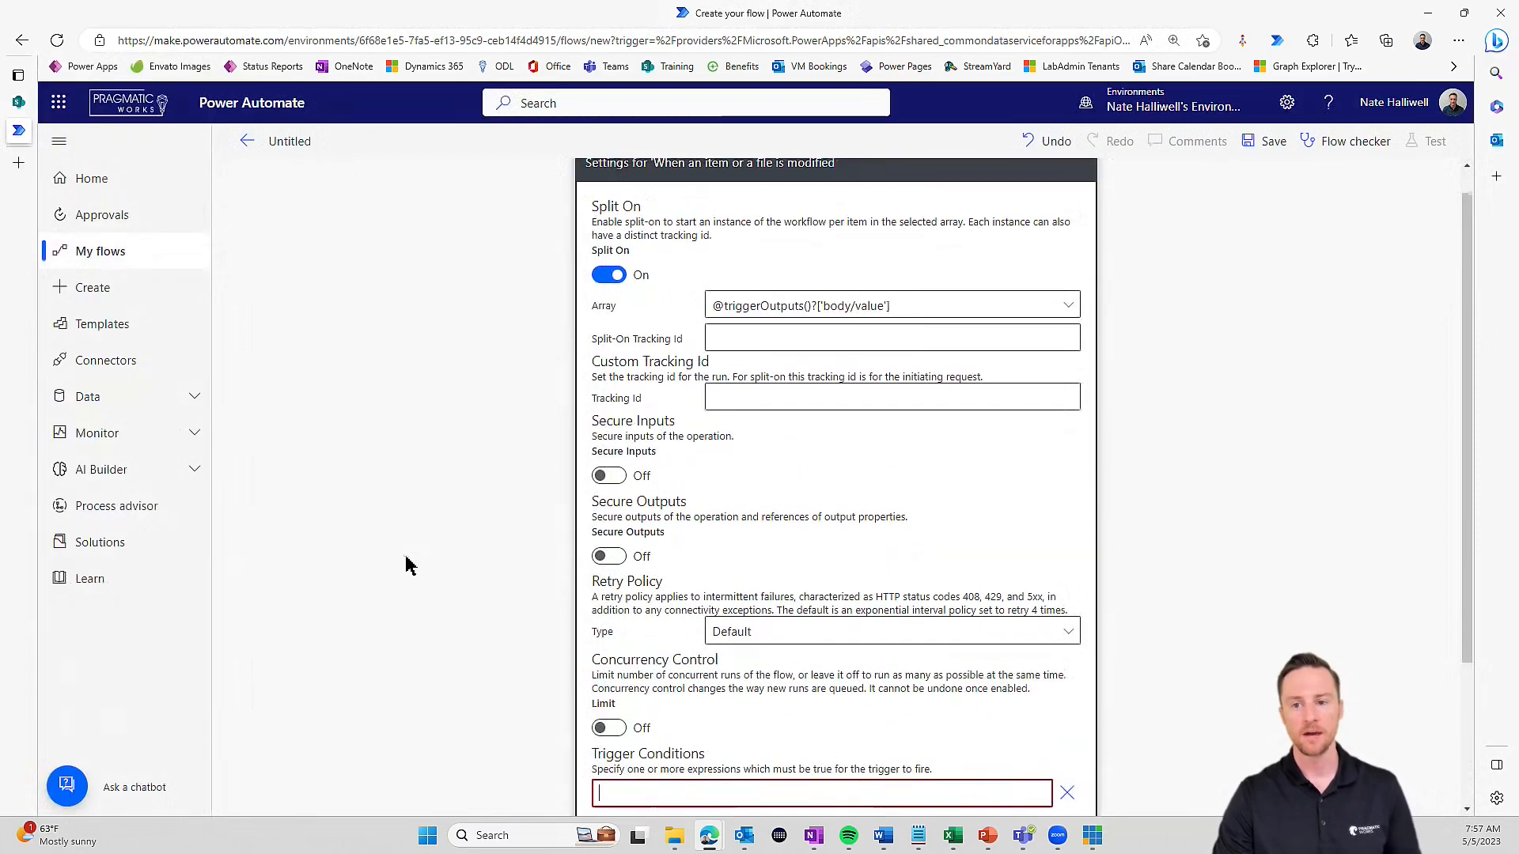
click(246, 145)
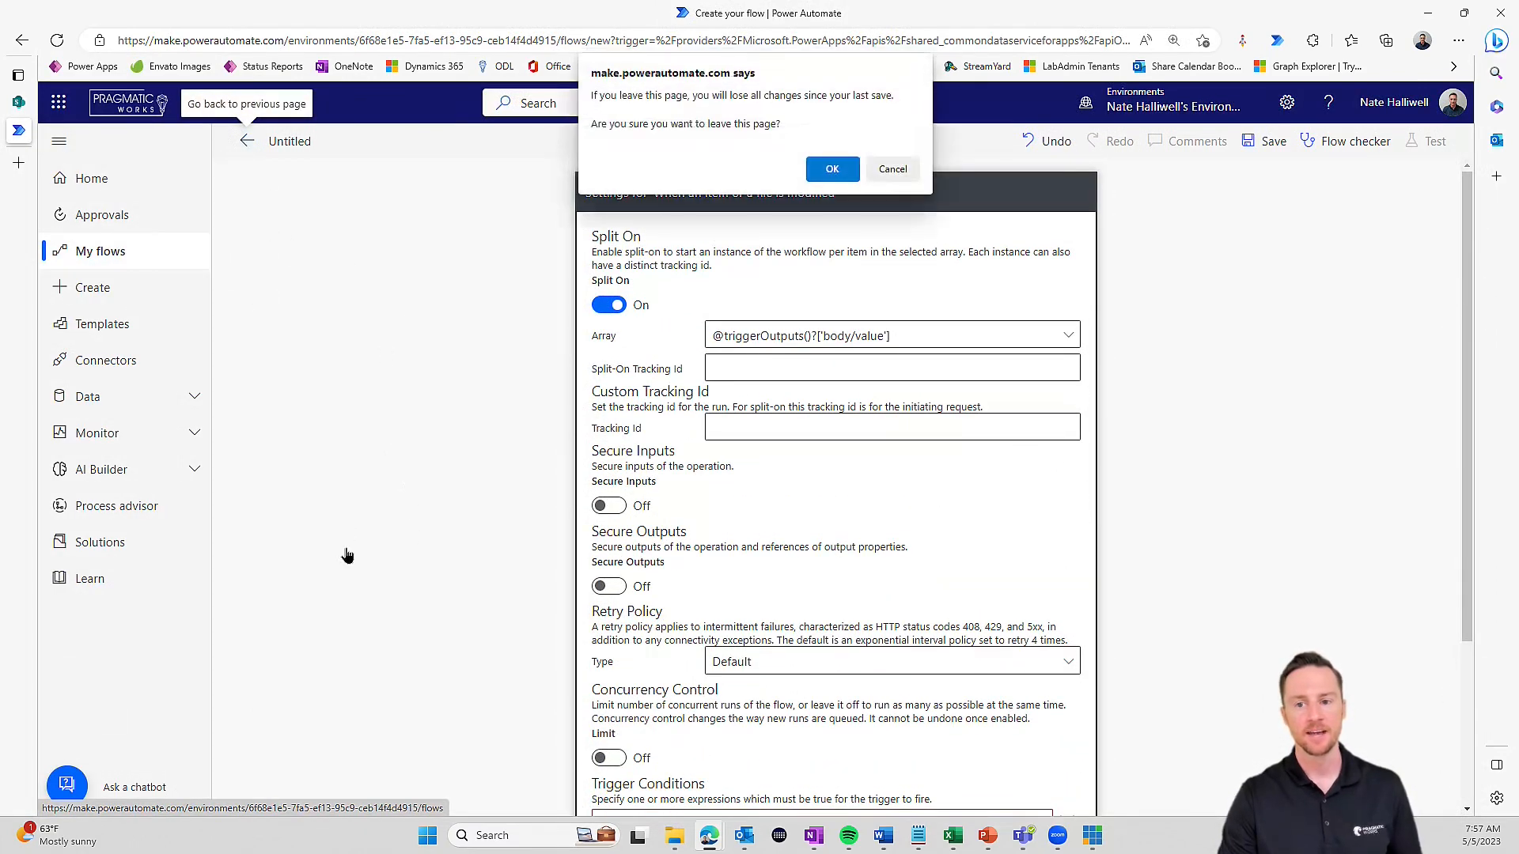
click(825, 168)
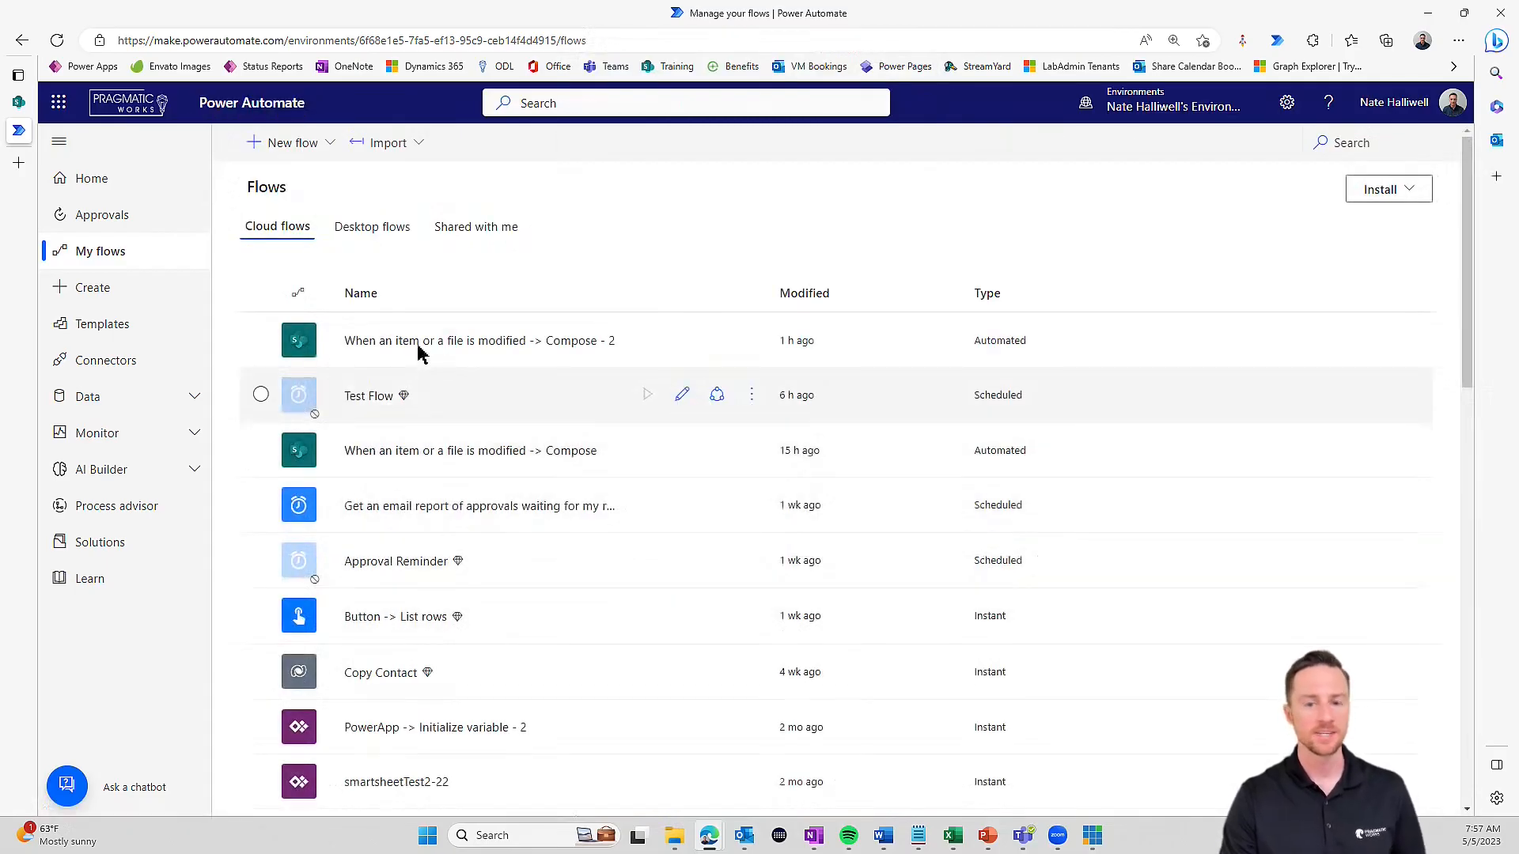
- Create a new automated cloud flow with the SharePoint trigger "When an item or a file is modified"
click(309, 155)
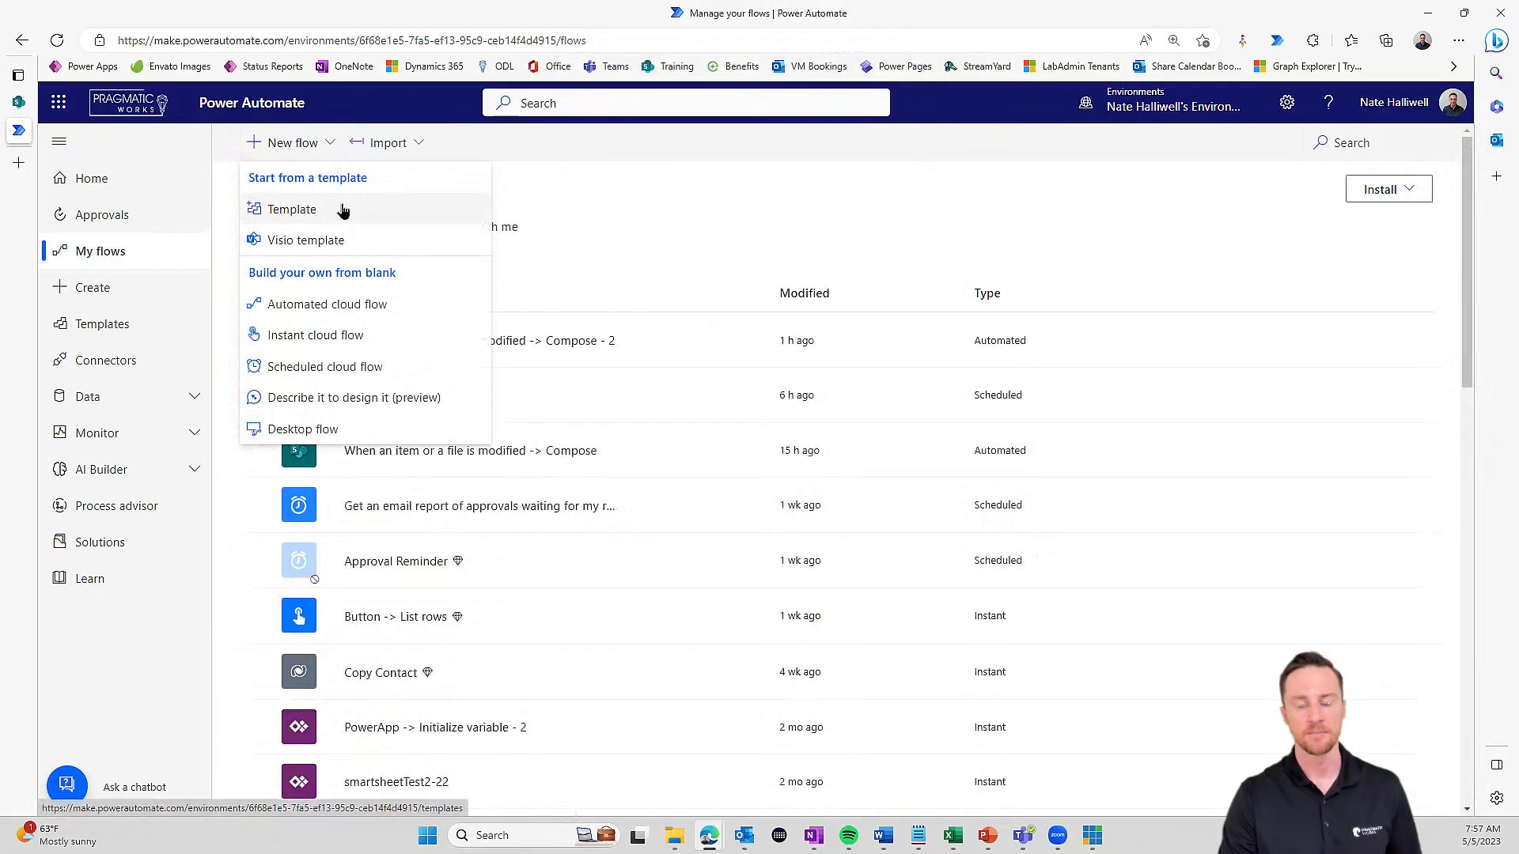
click(348, 307)
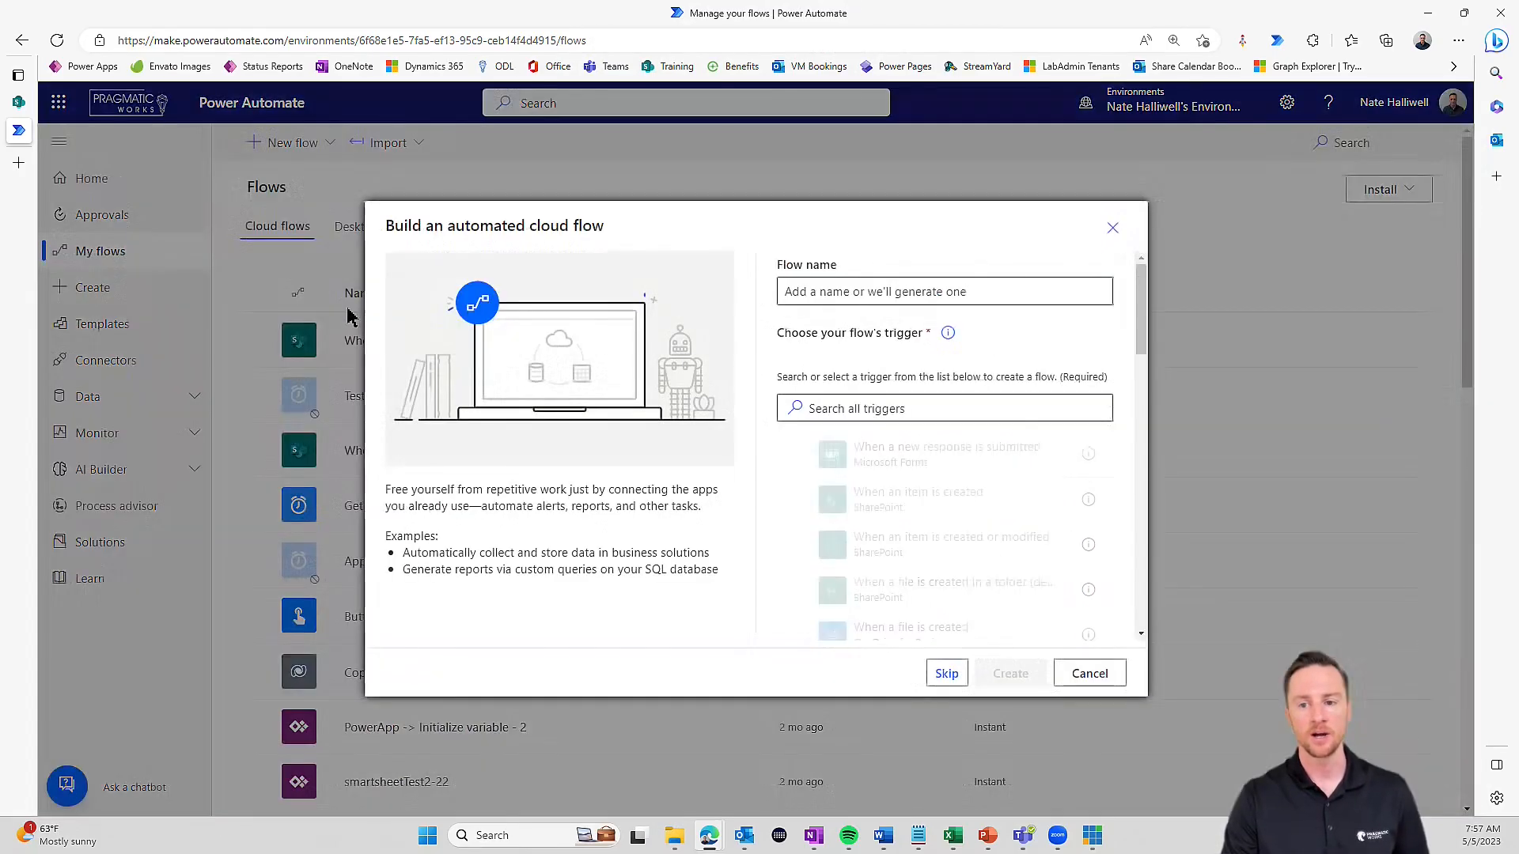
click(884, 410)
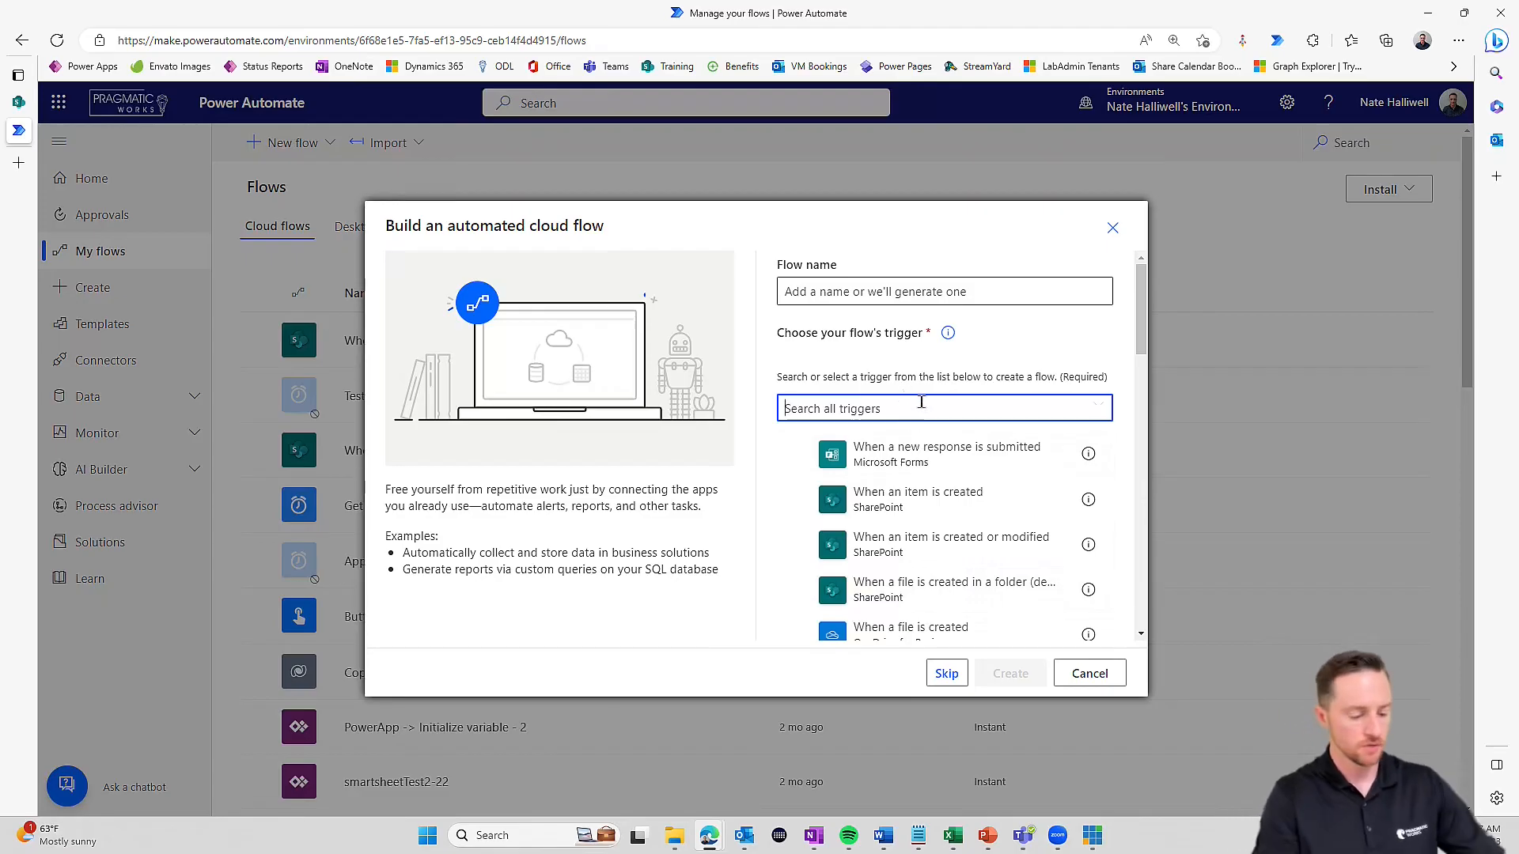
text(sharepo)
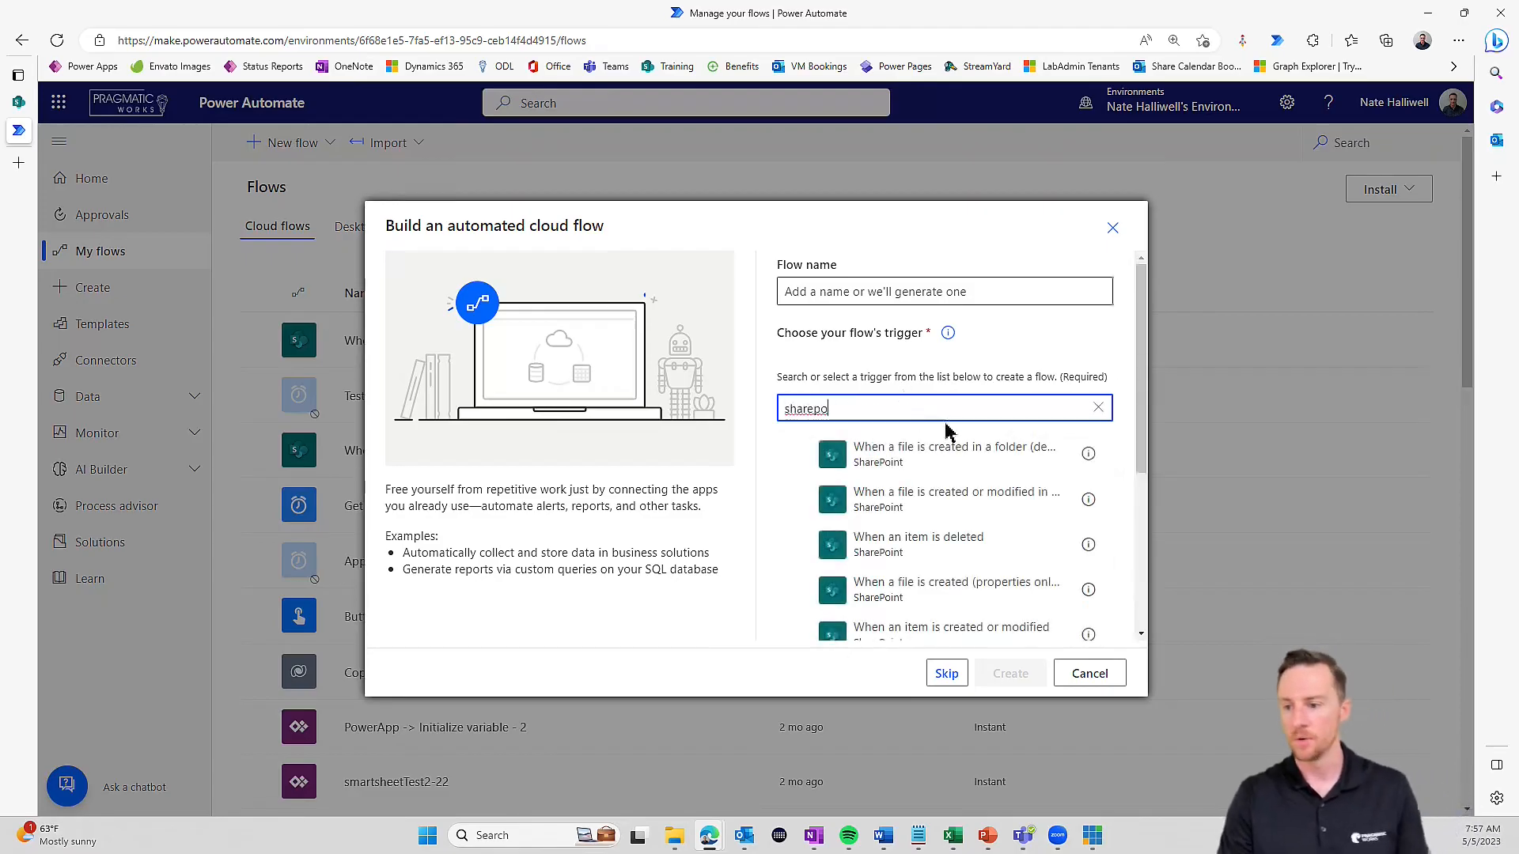
scroll(963, 512, down, 3)
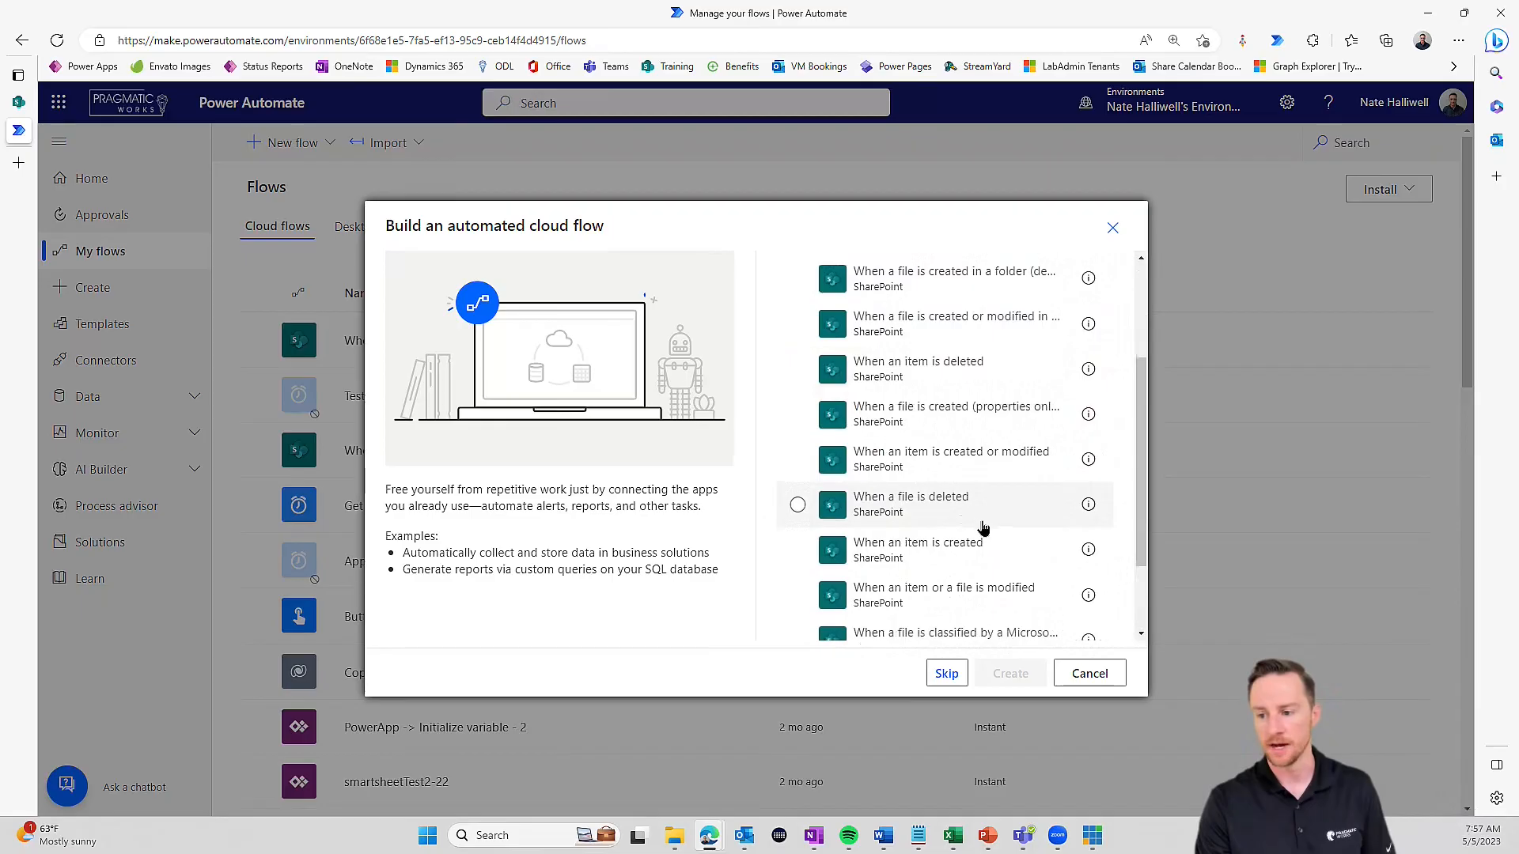
click(1001, 595)
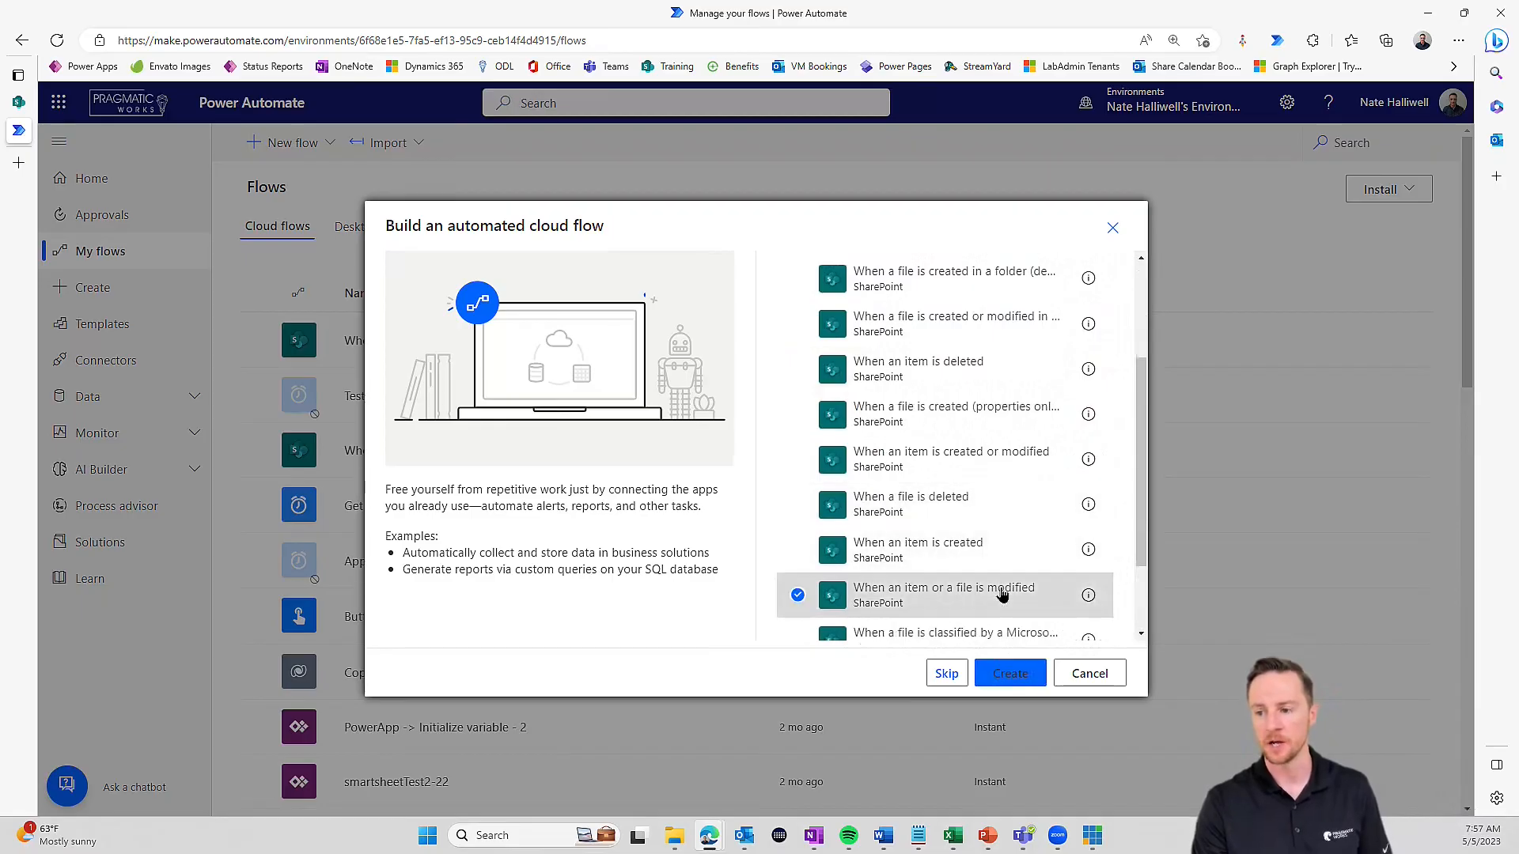
click(1019, 673)
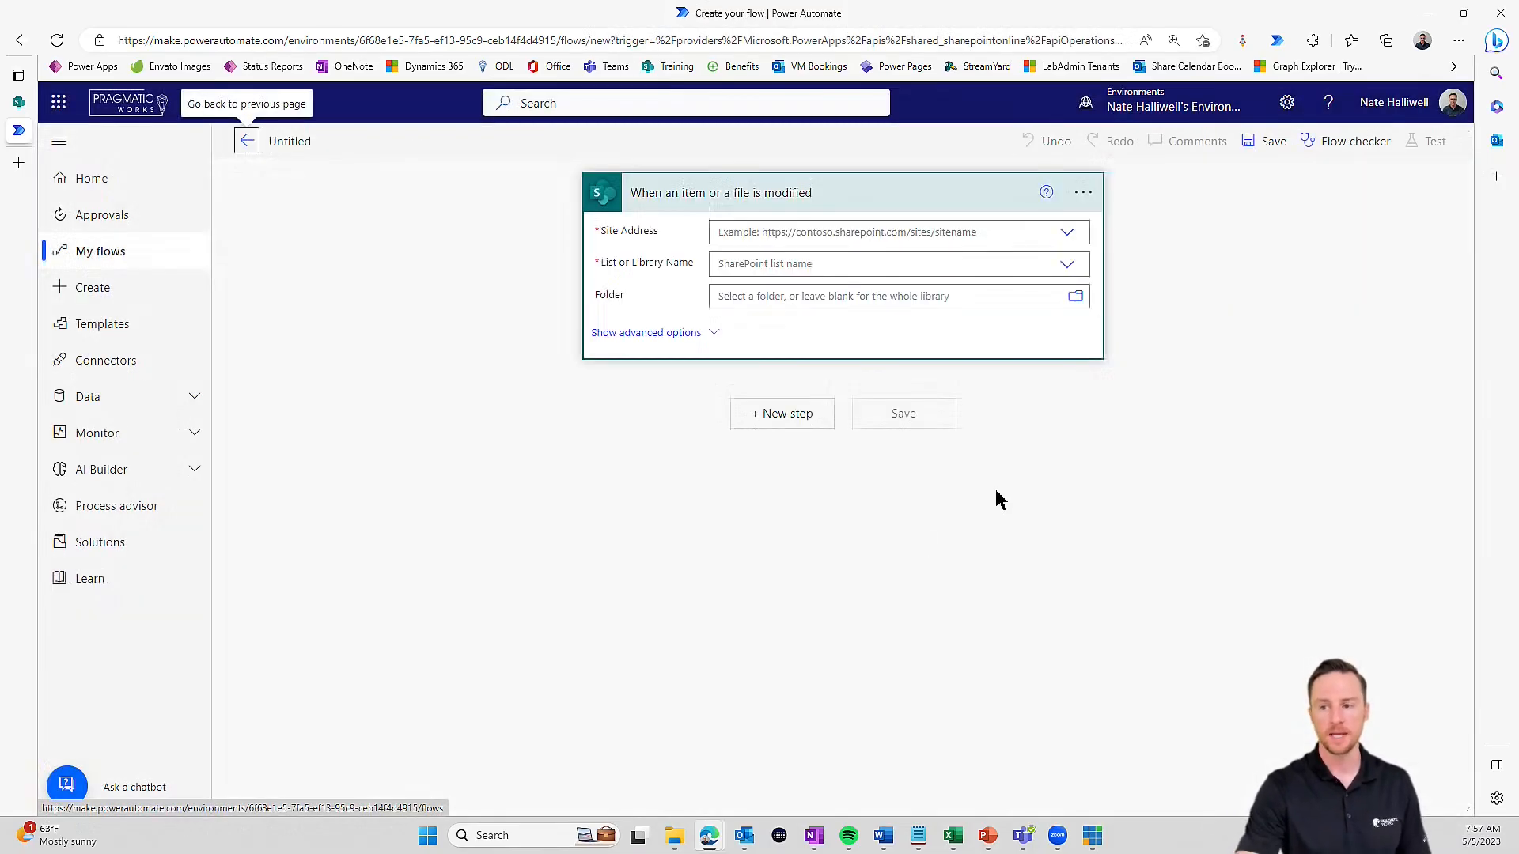
- Point the new flow's trigger to the InfoPath Conversion site and the PTO Request Demo list
click(1067, 232)
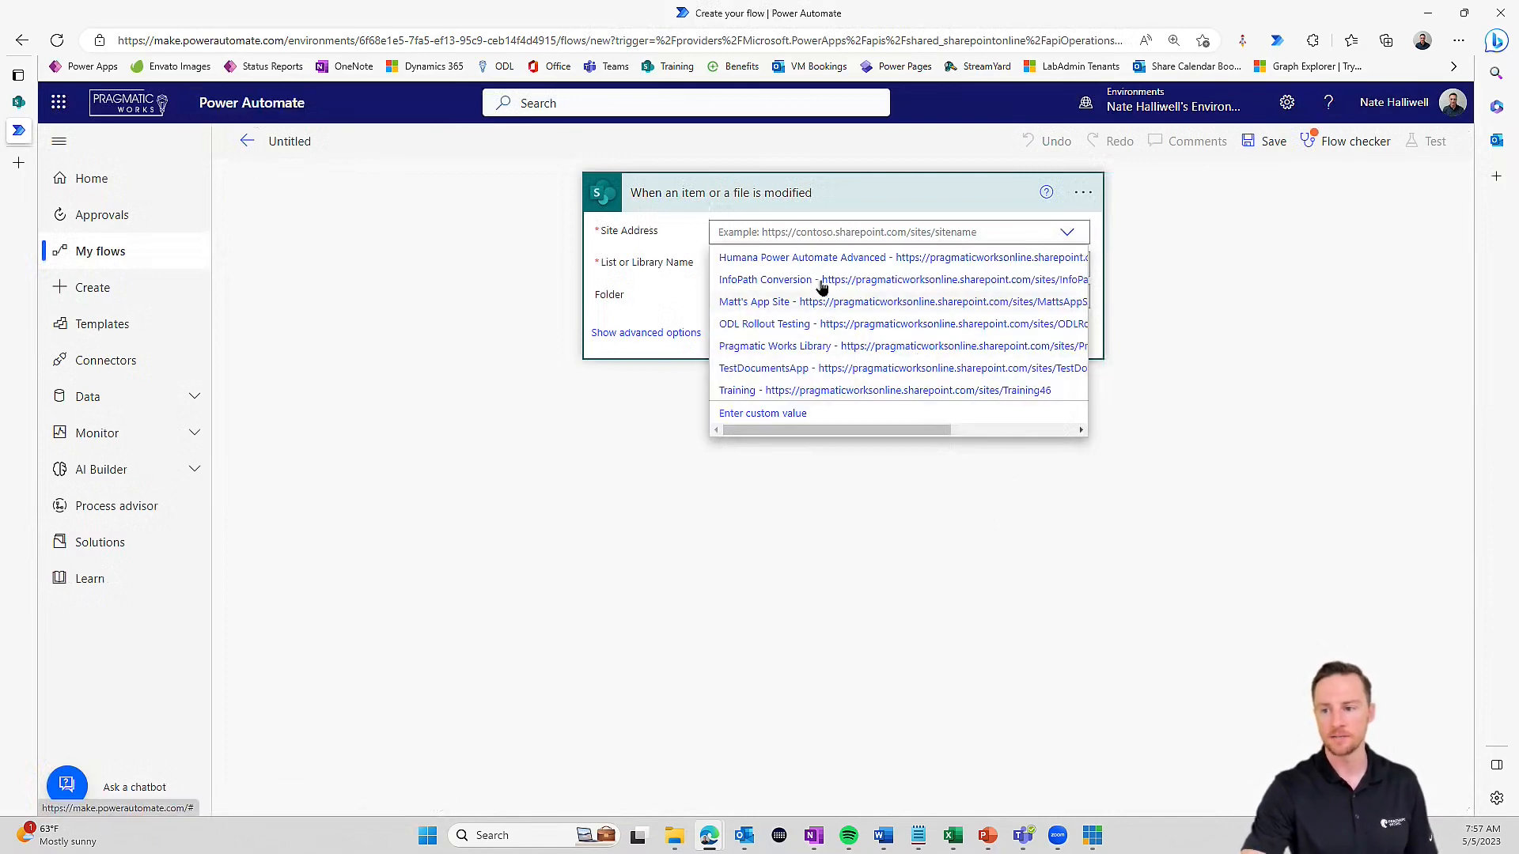
click(820, 297)
click(1064, 284)
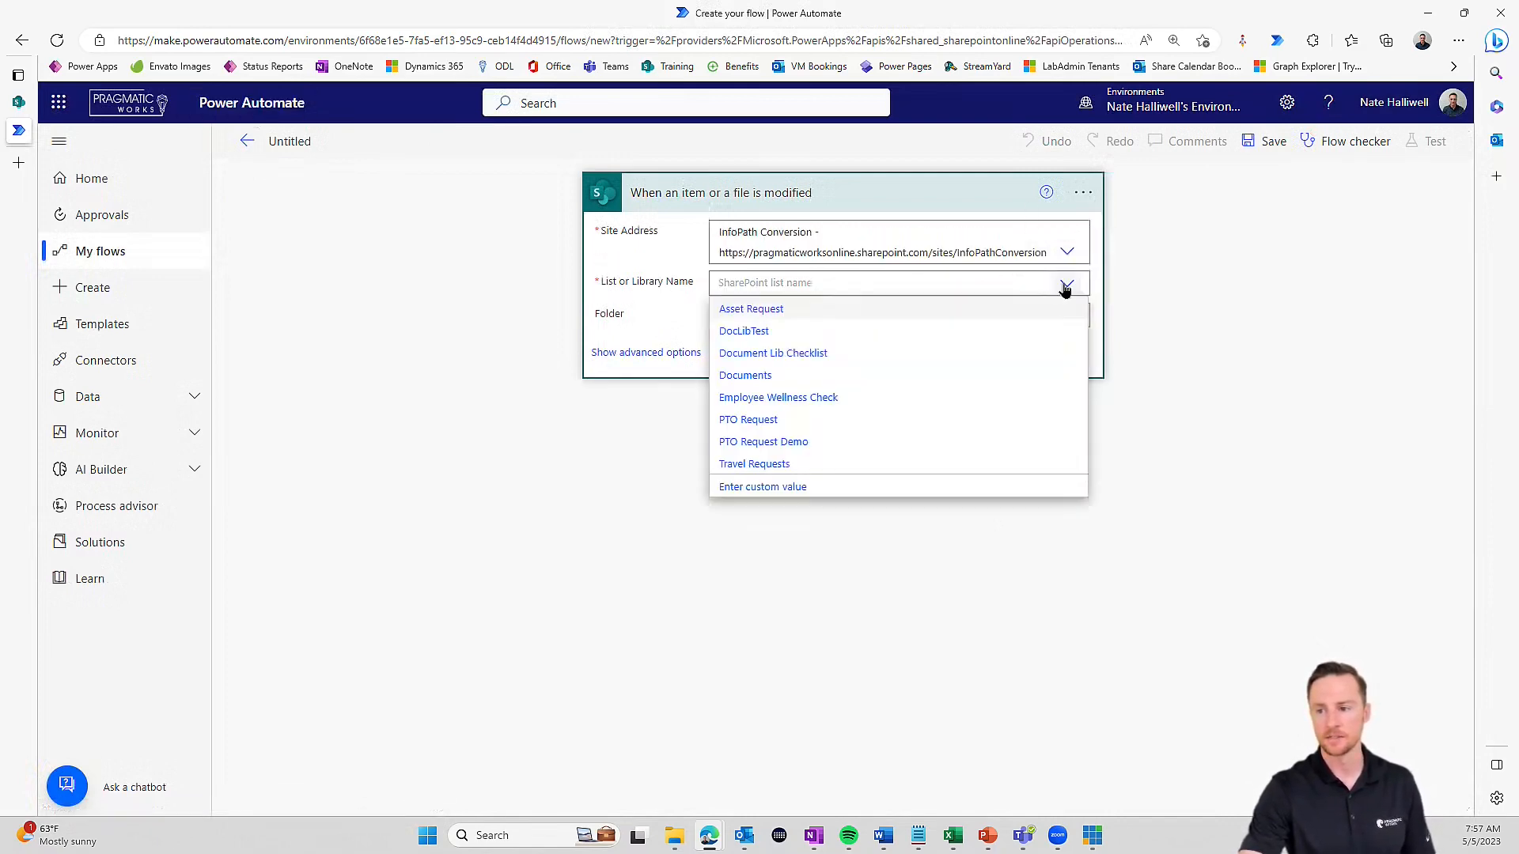
click(805, 444)
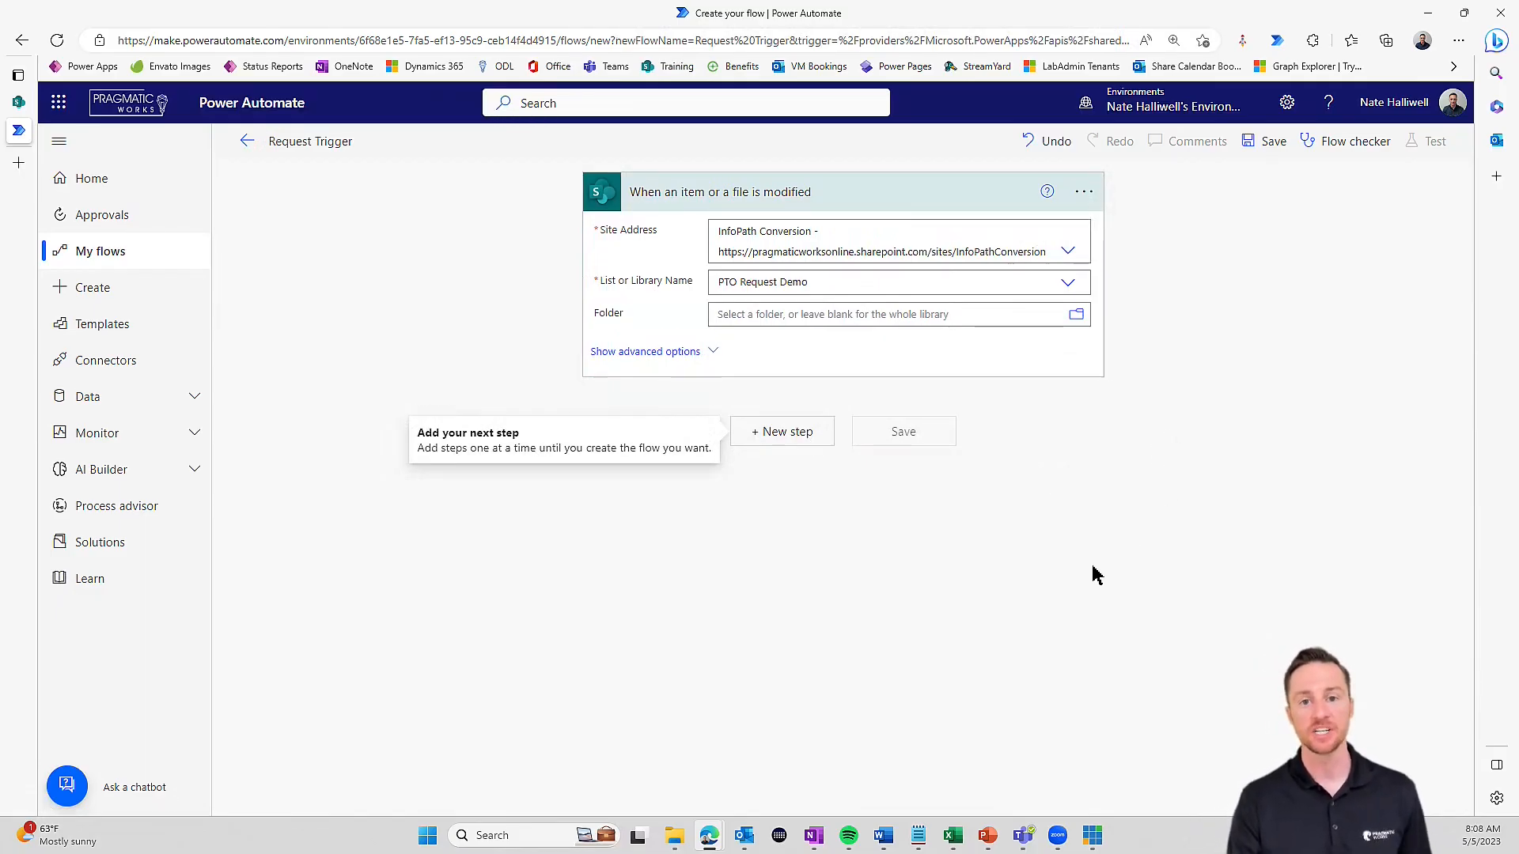
- Add a Filter array action after the trigger and open the first value of its condition for editing
click(797, 438)
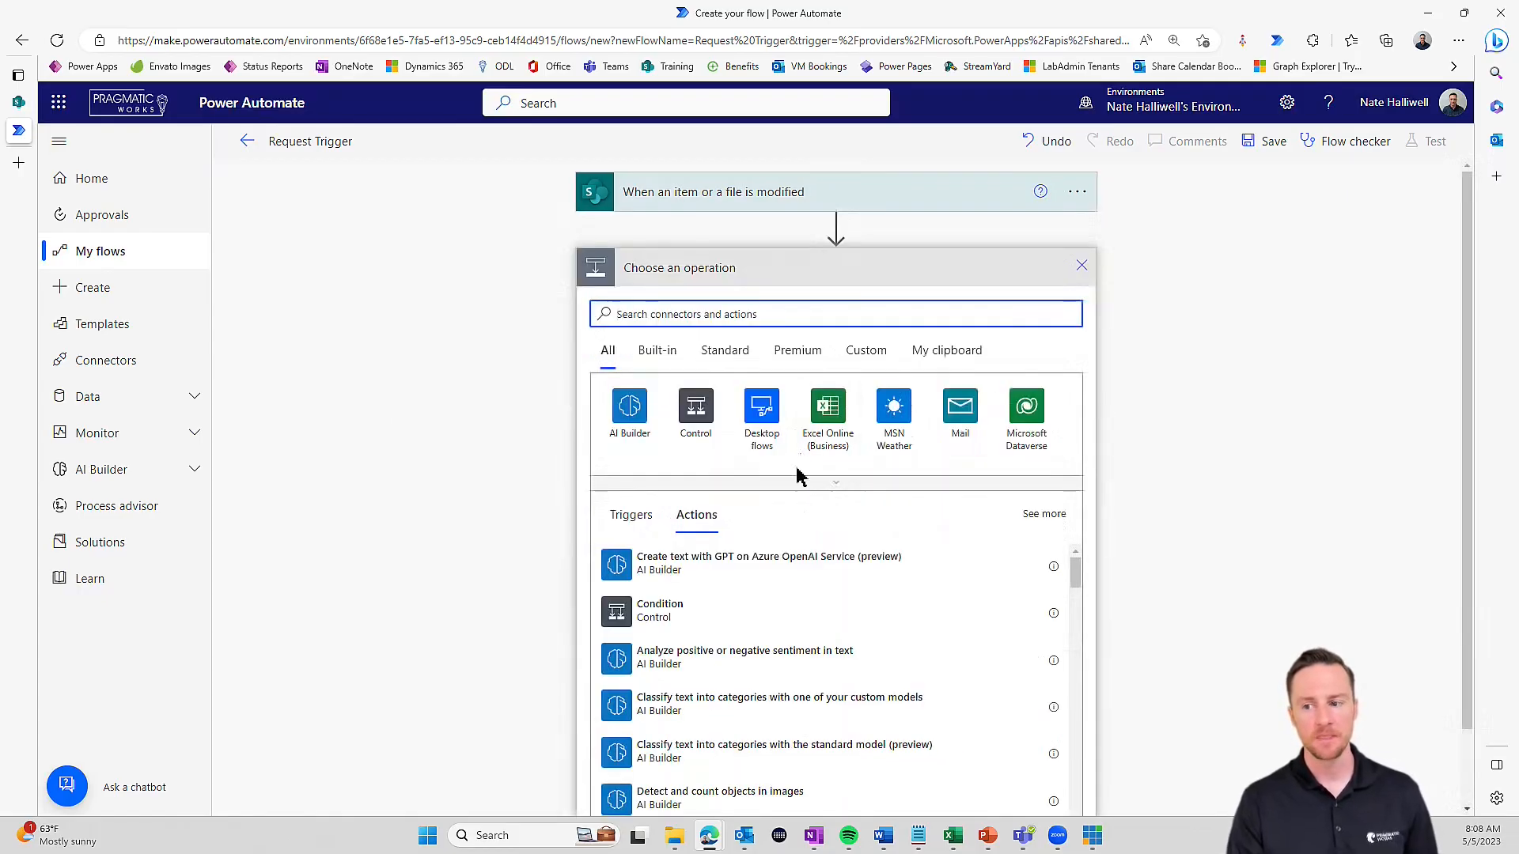
text(filt)
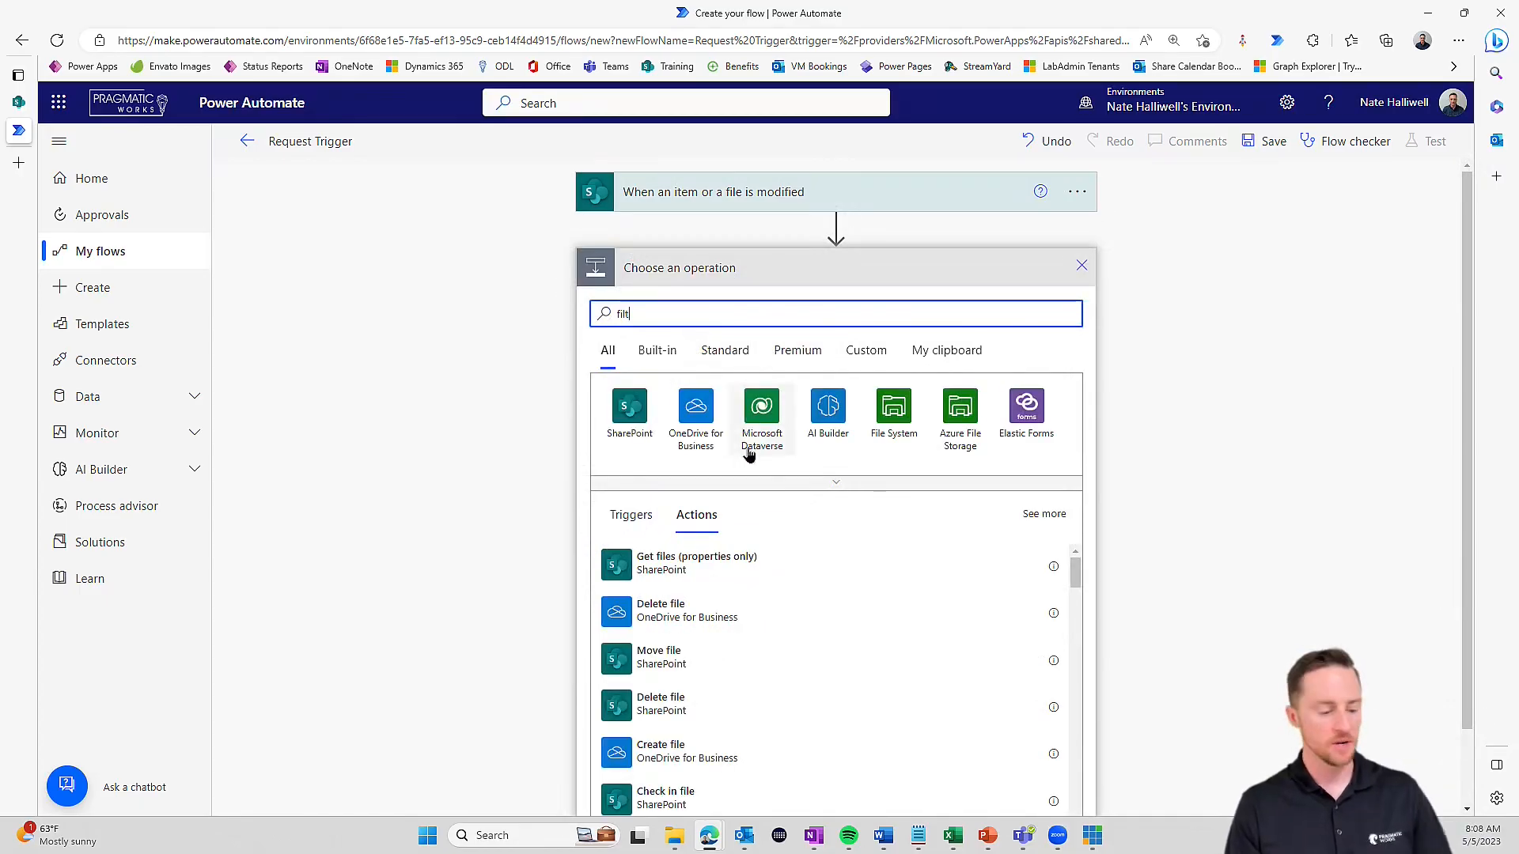
text(er)
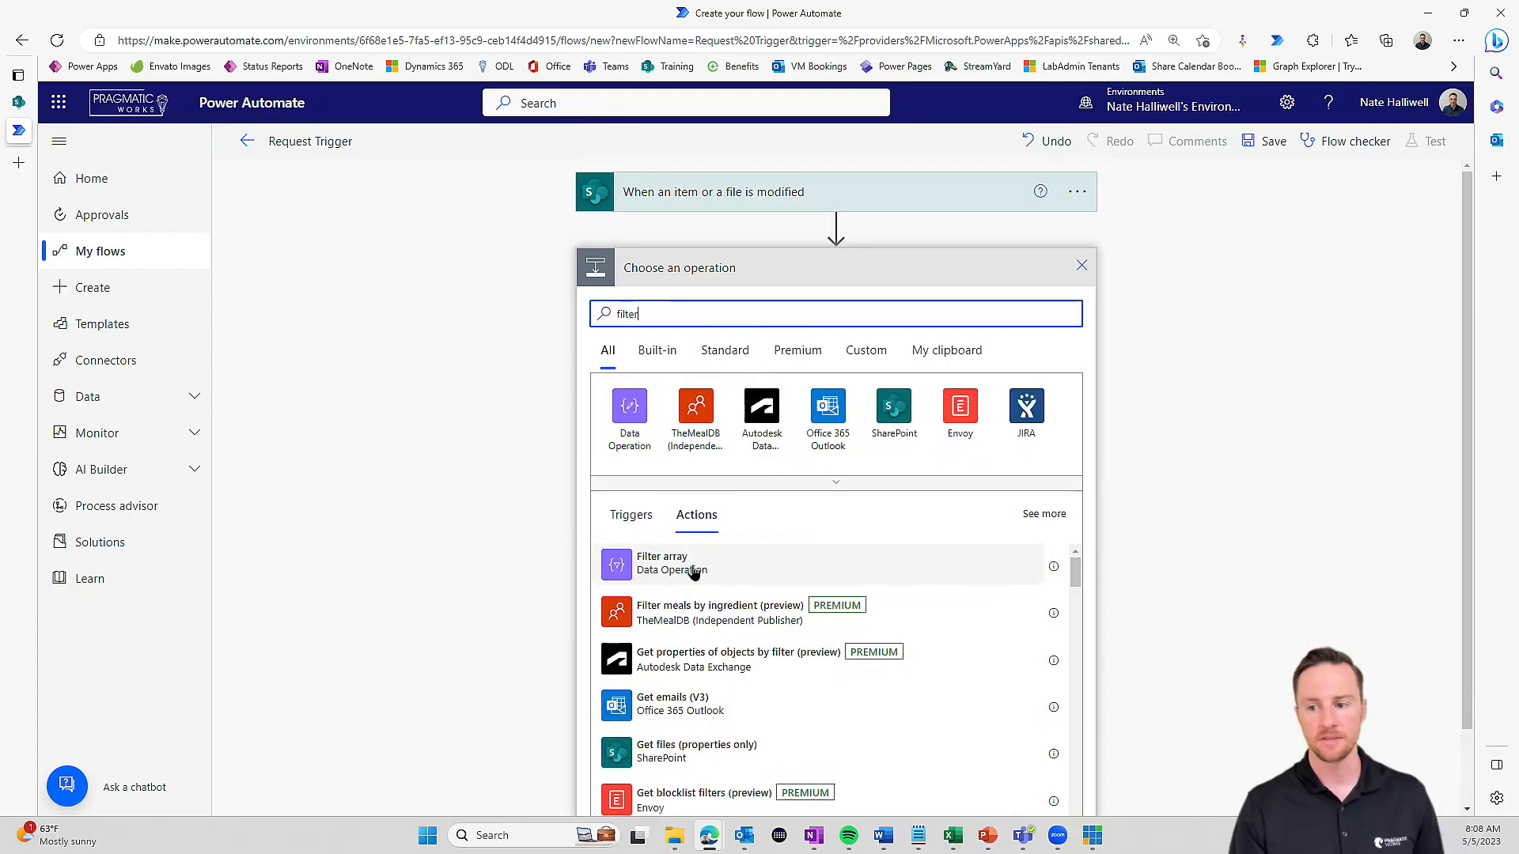
click(693, 571)
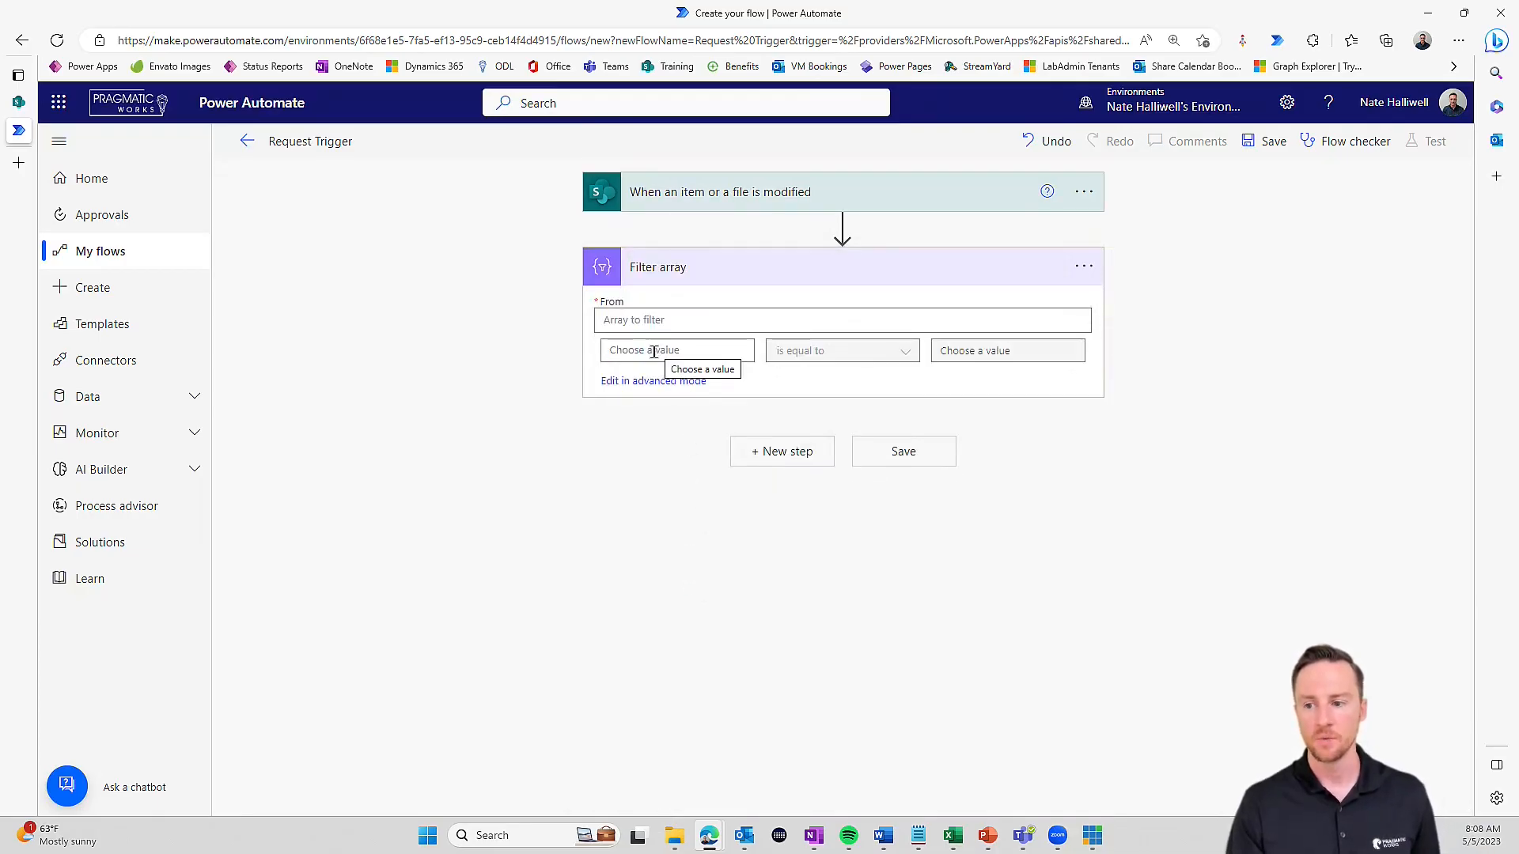
click(656, 350)
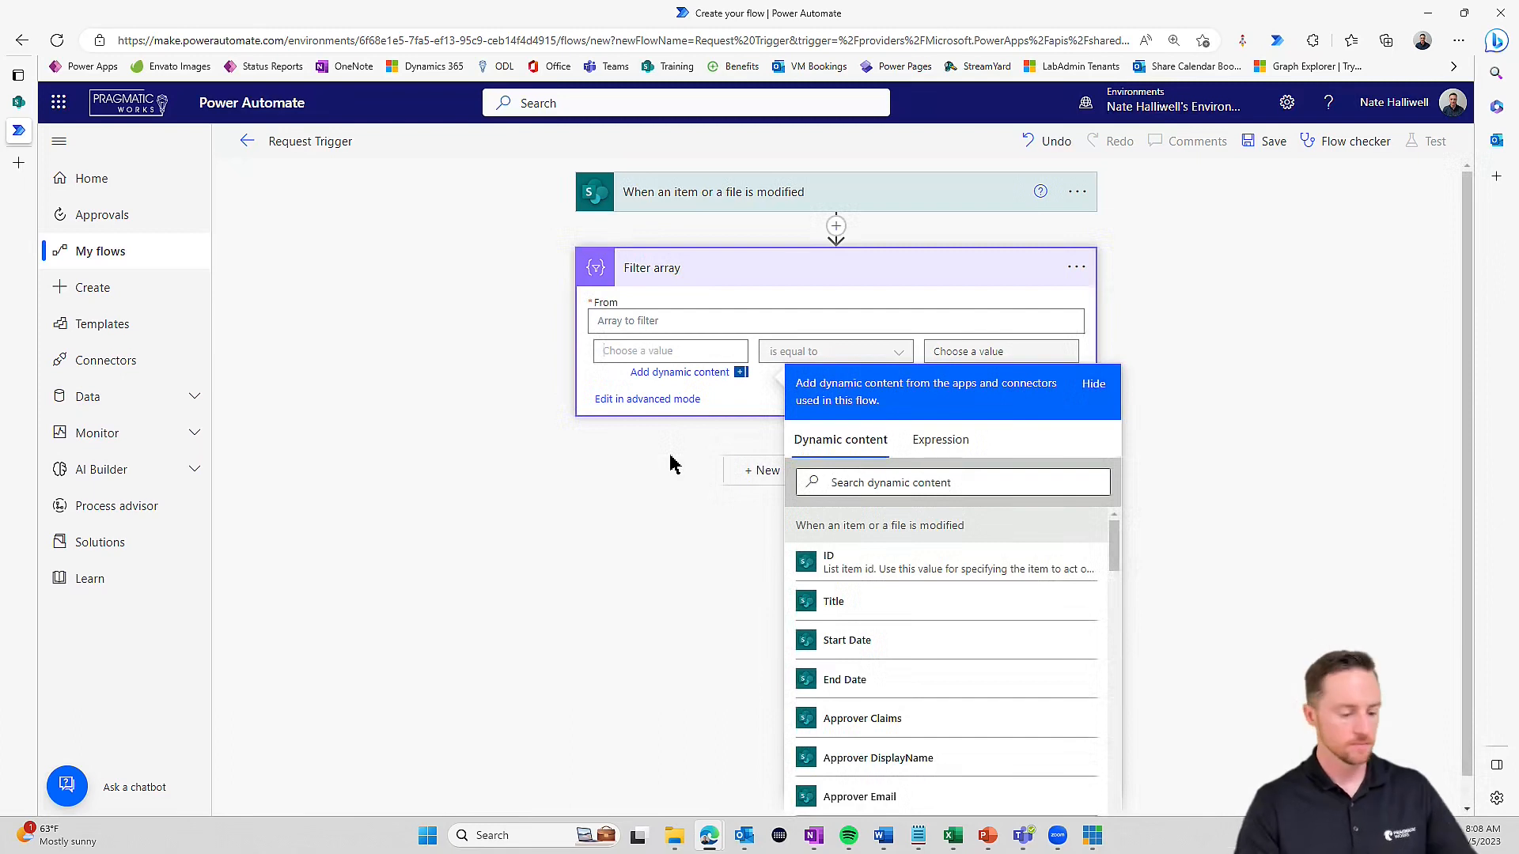
text(req)
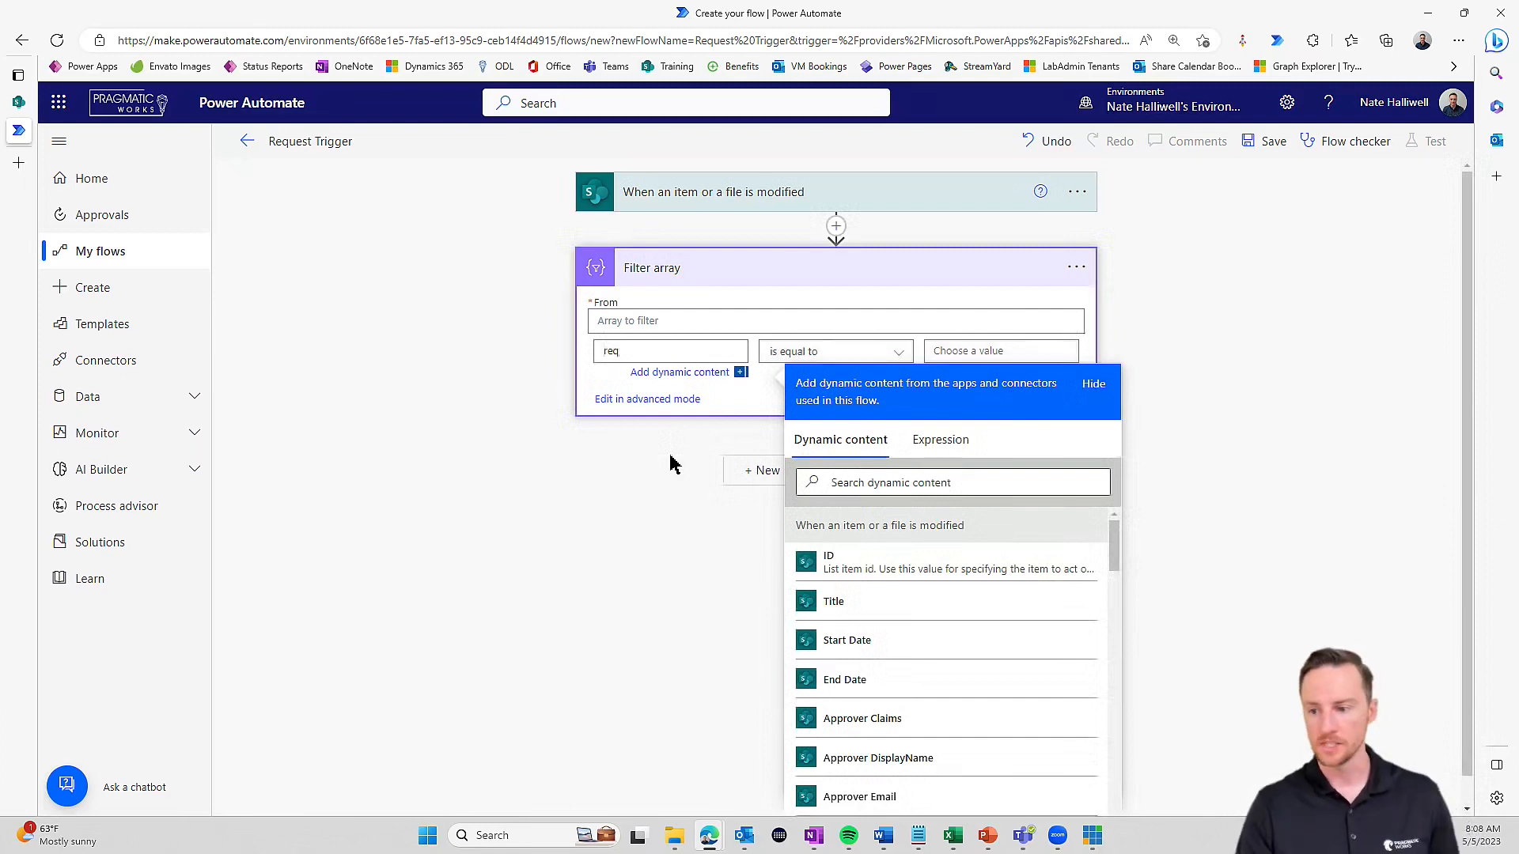
drag(625, 358, 552, 363)
key(BackSpace)
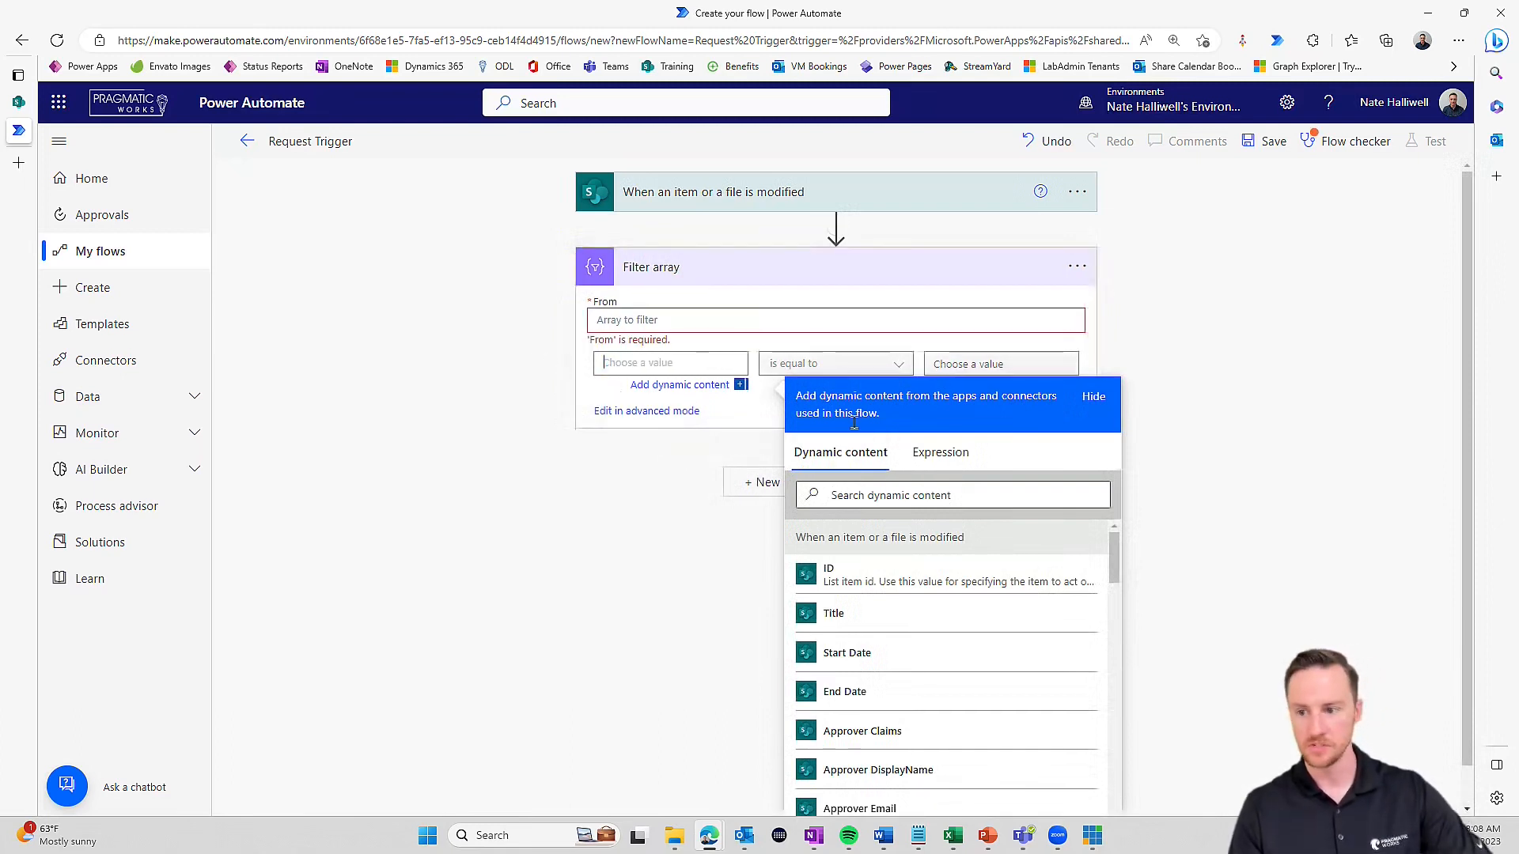
- Set the Filter array condition to Request Status Value is not equal to Request Status Trigger, using dynamic content
click(856, 496)
text(stat)
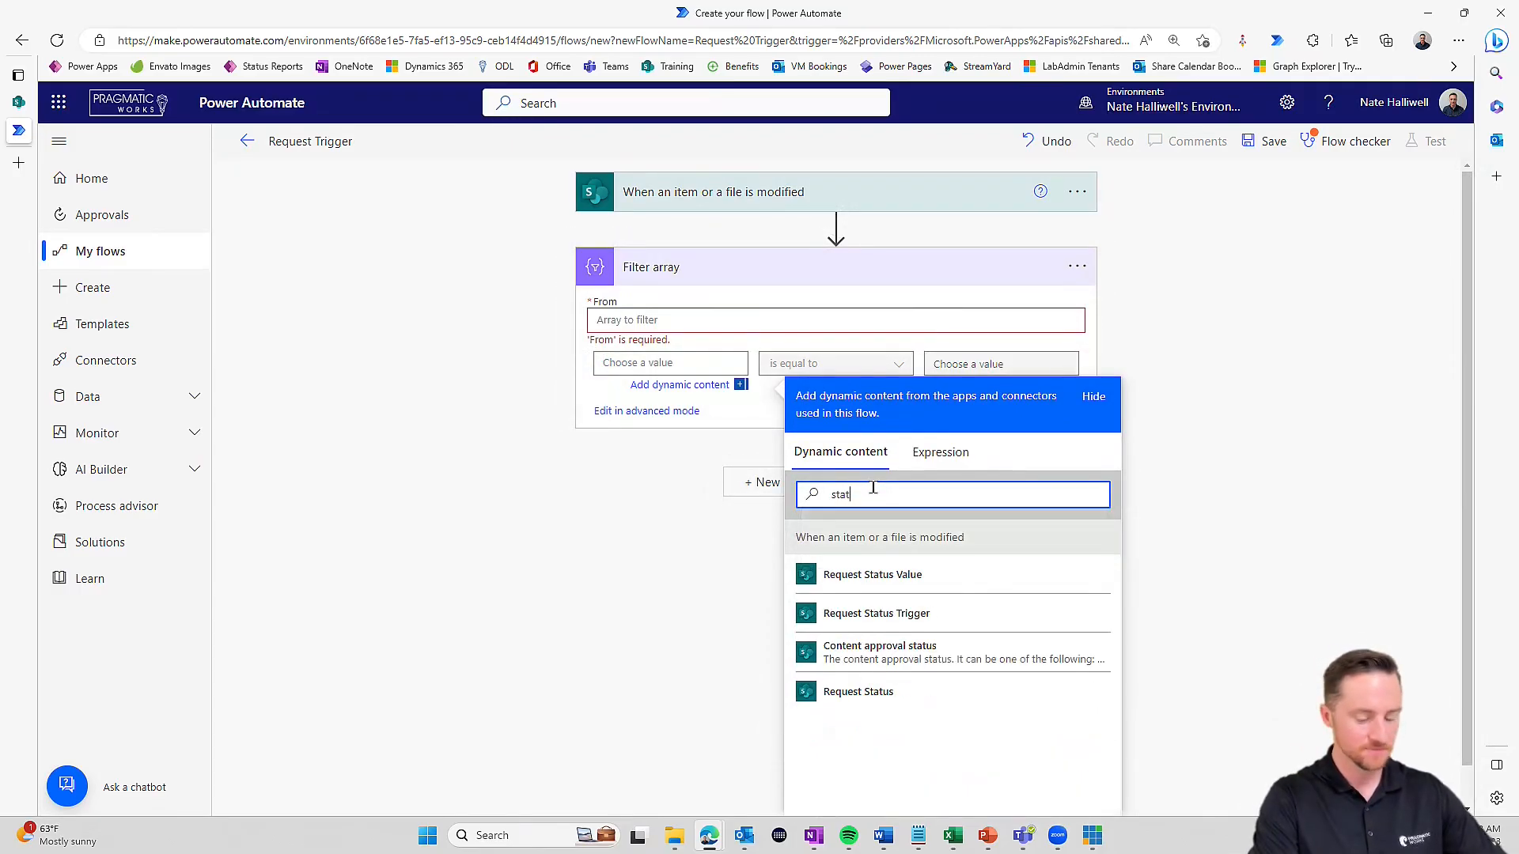
click(931, 578)
click(899, 375)
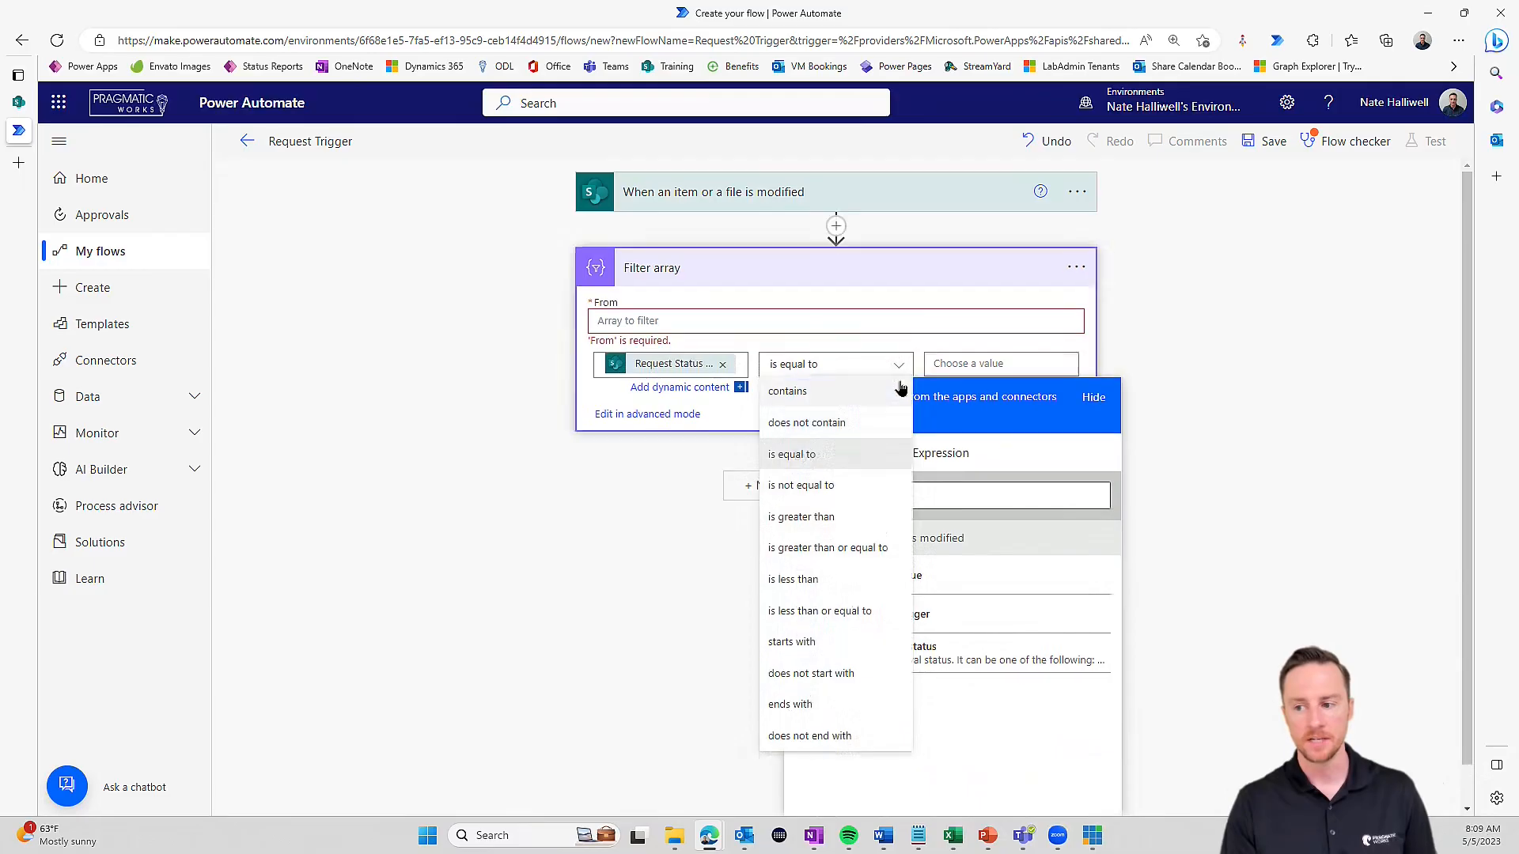
click(854, 497)
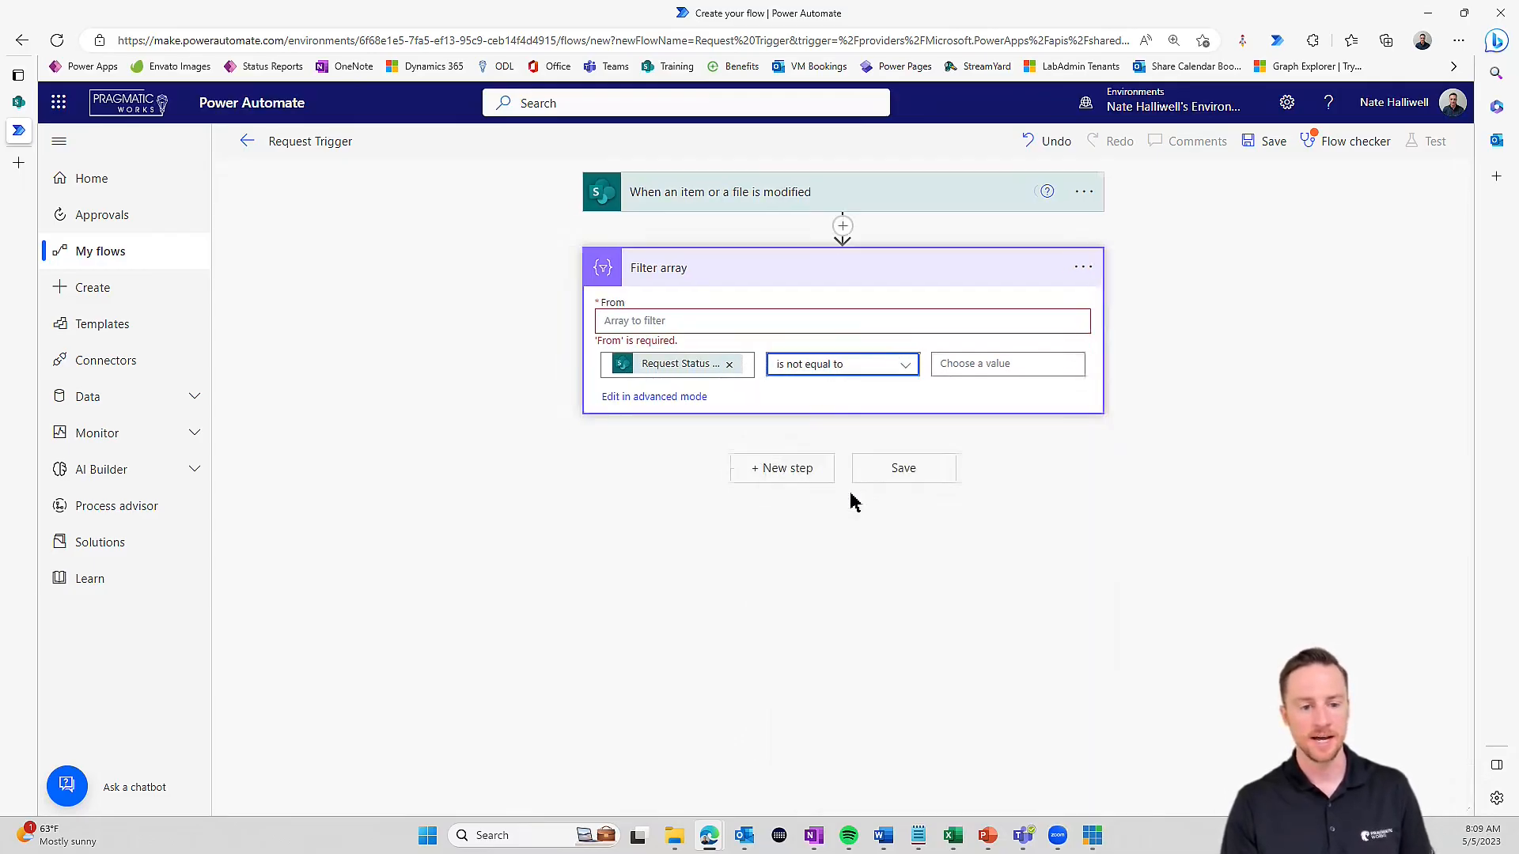
click(965, 369)
click(1201, 495)
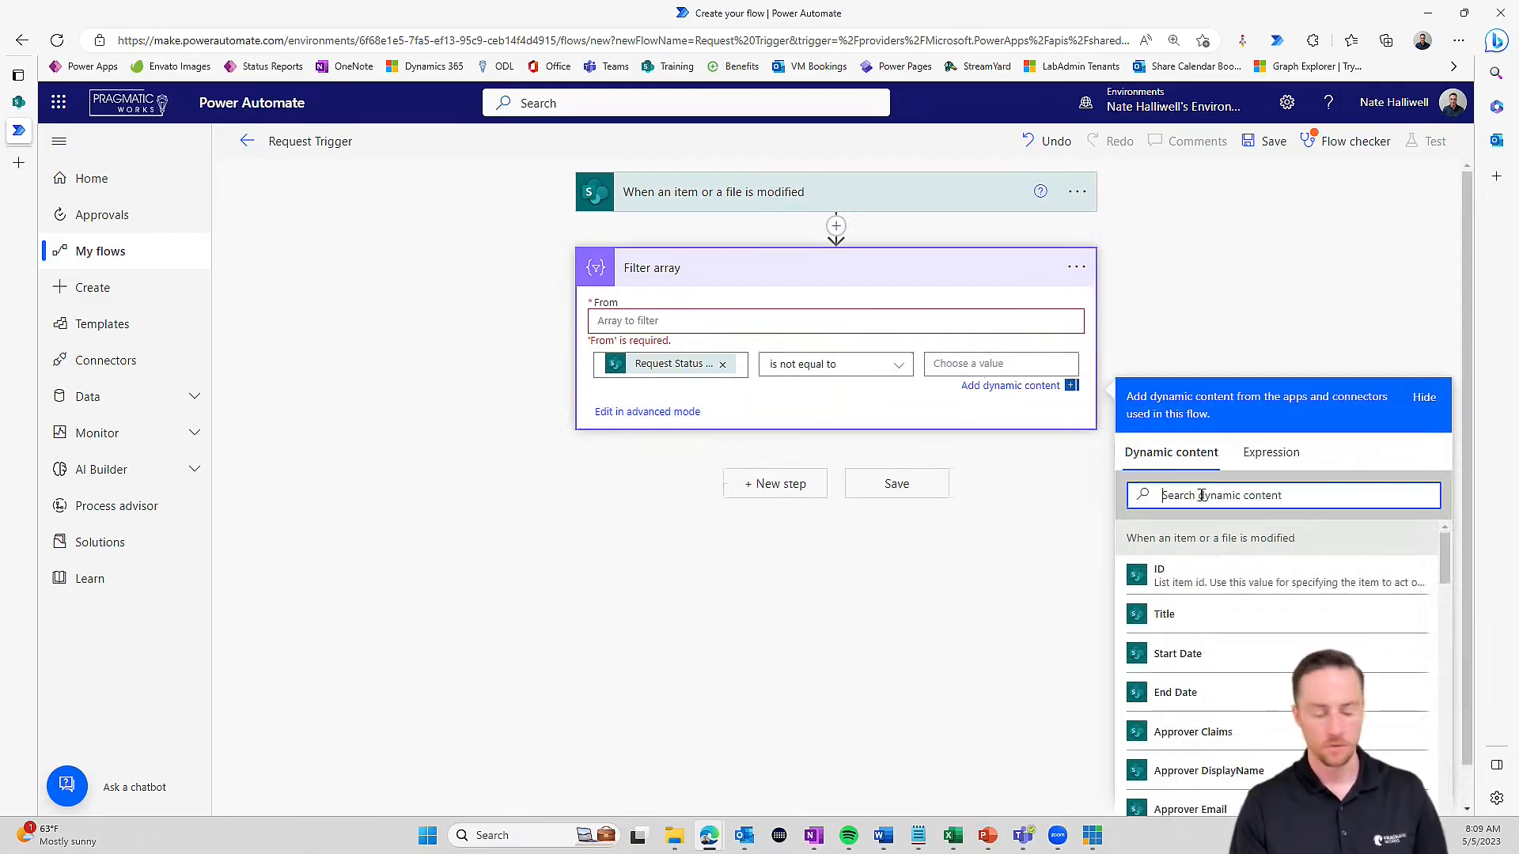
text(tr)
click(1208, 579)
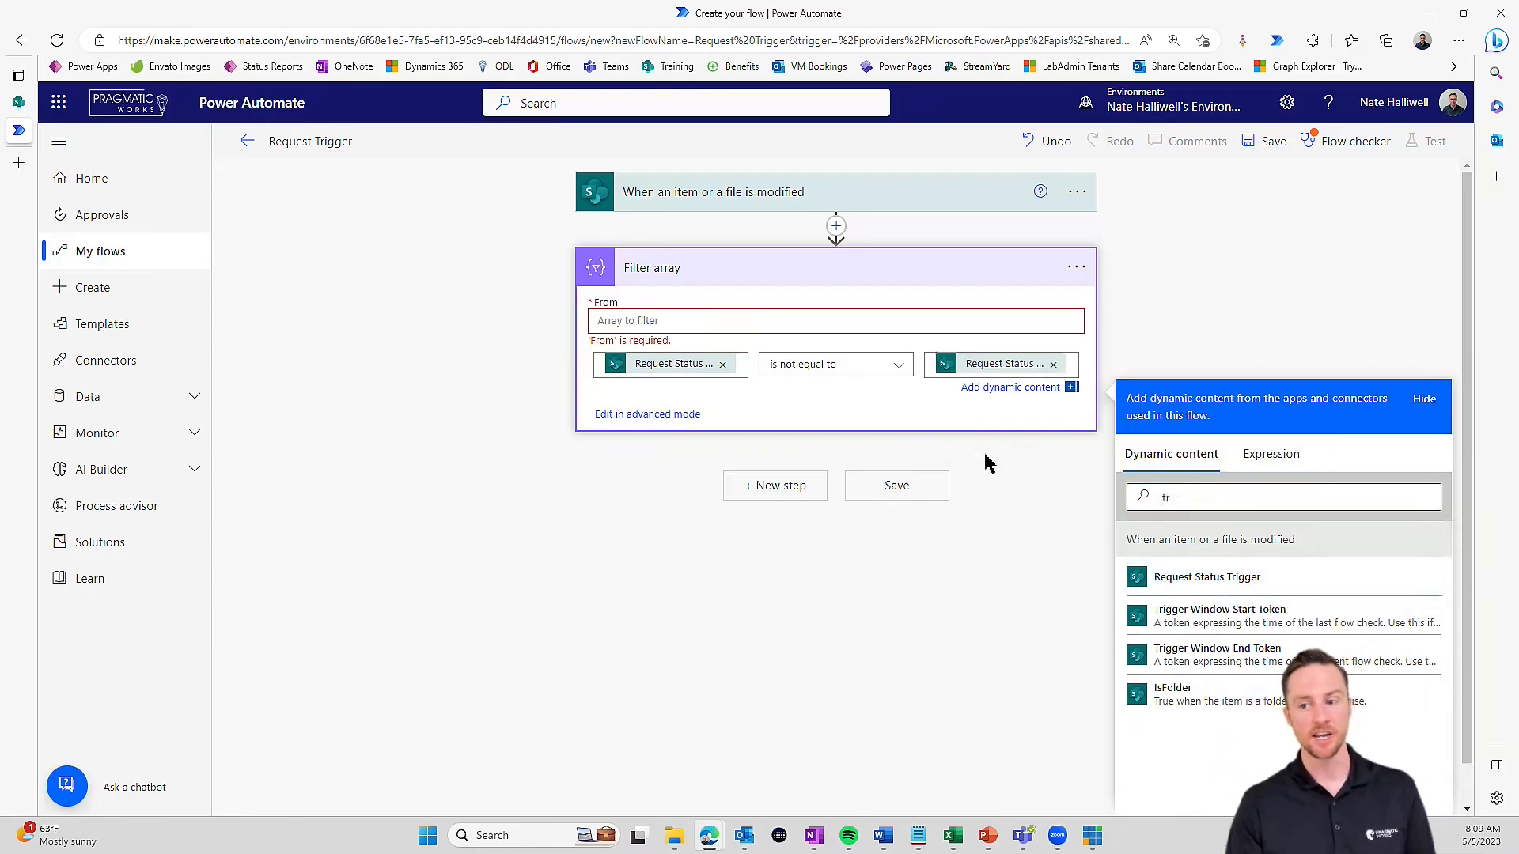
- Show the Filter array condition in advanced mode and copy its complete expression
click(636, 417)
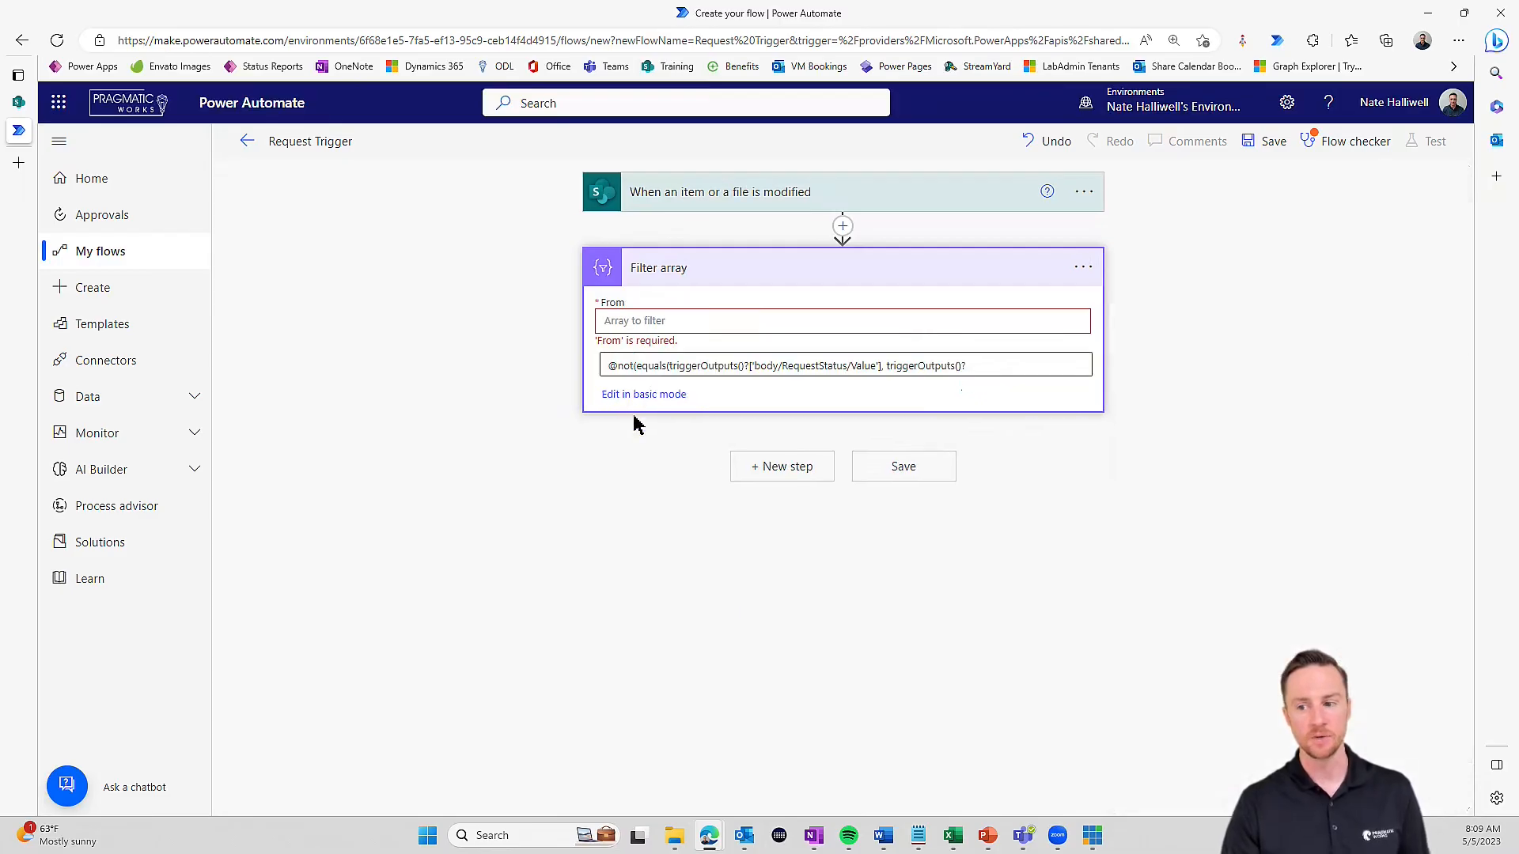
drag(605, 366, 1010, 445)
drag(934, 372, 1007, 390)
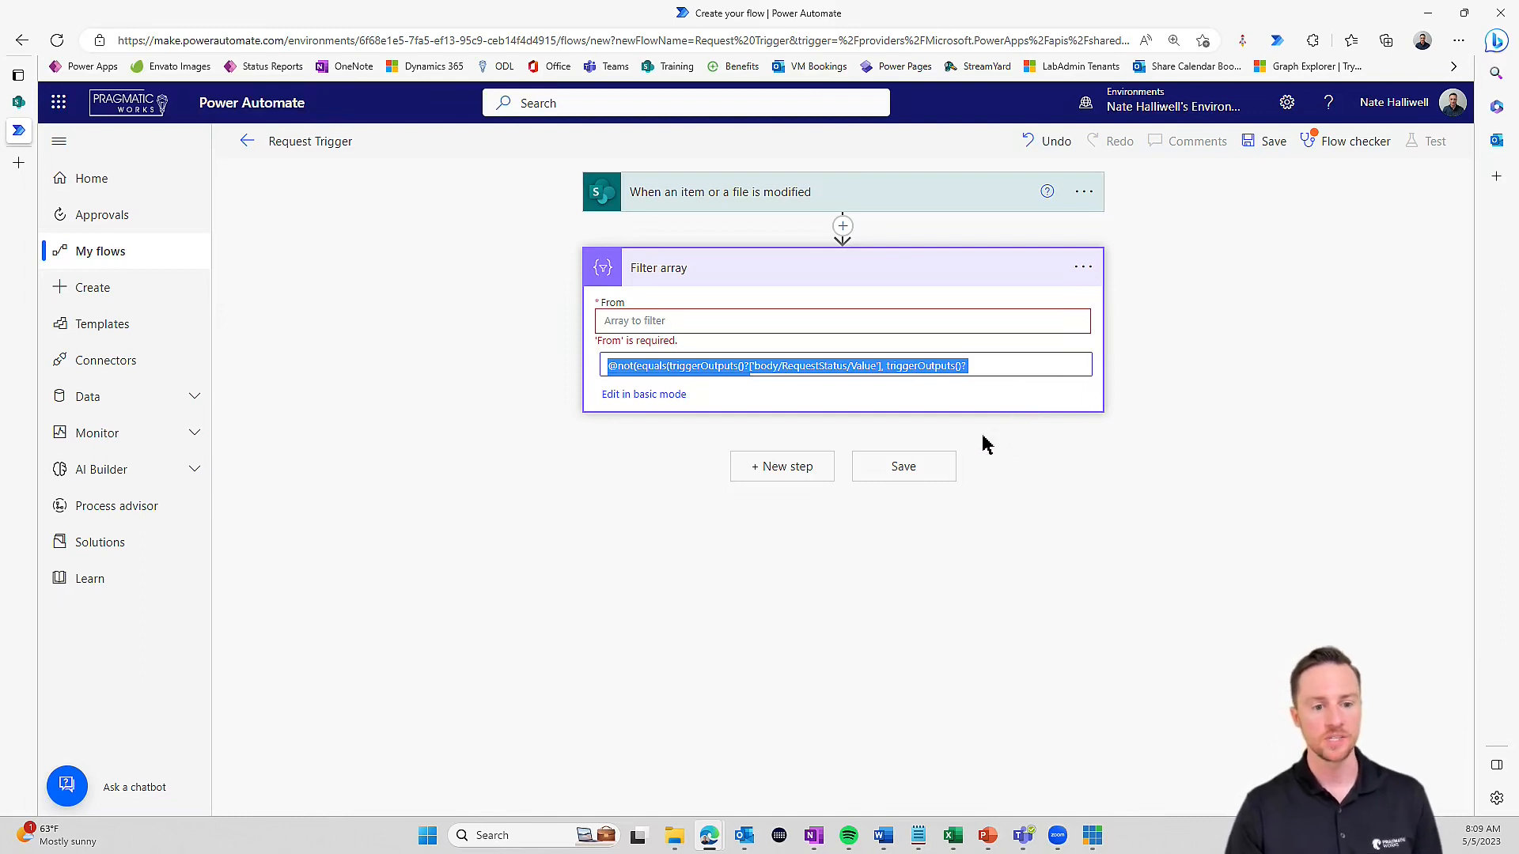
click(1086, 192)
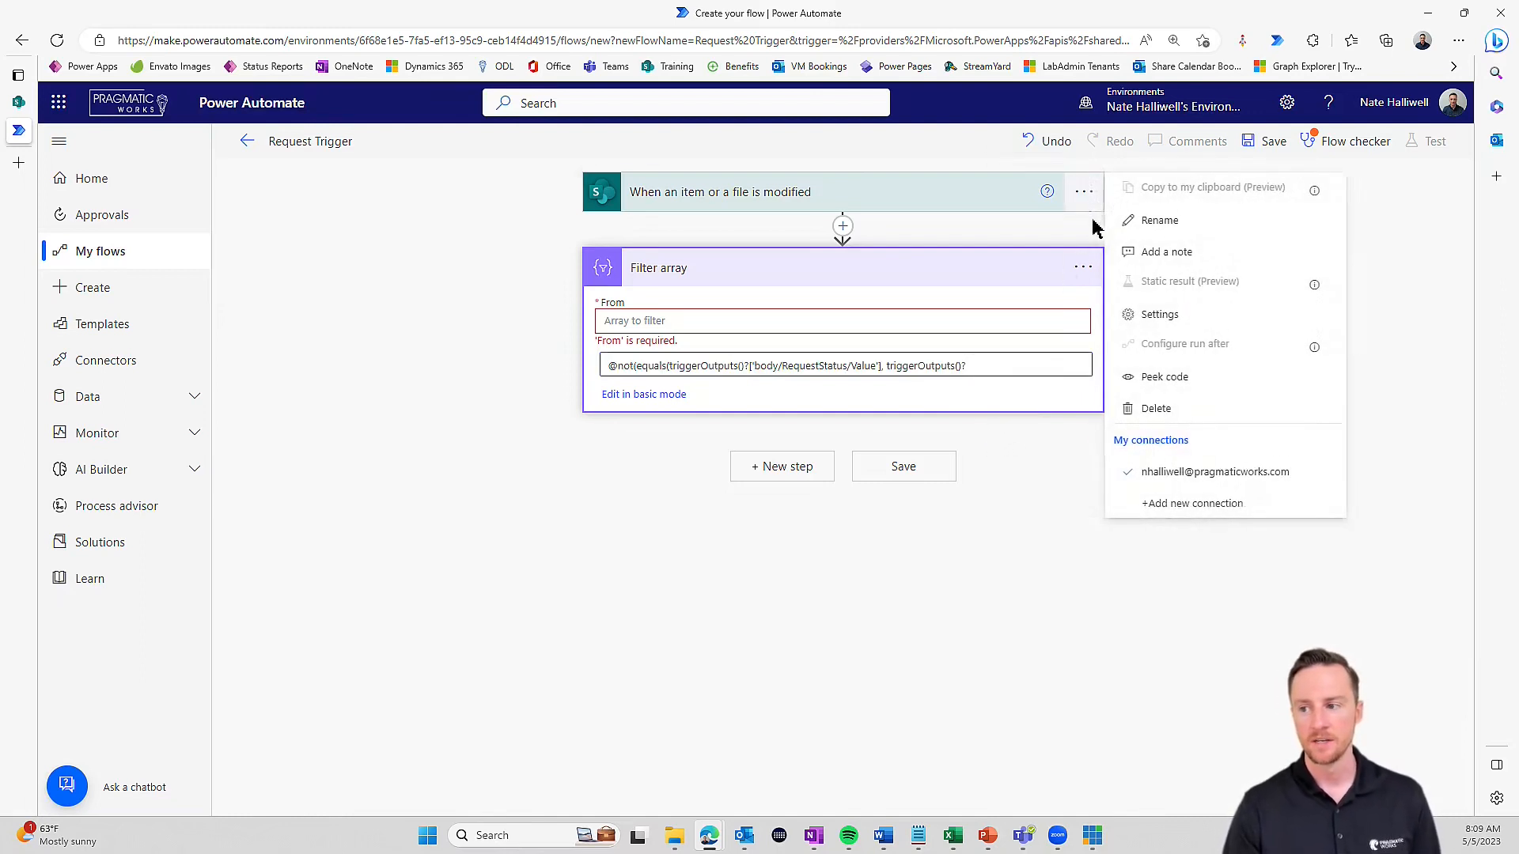
click(1158, 327)
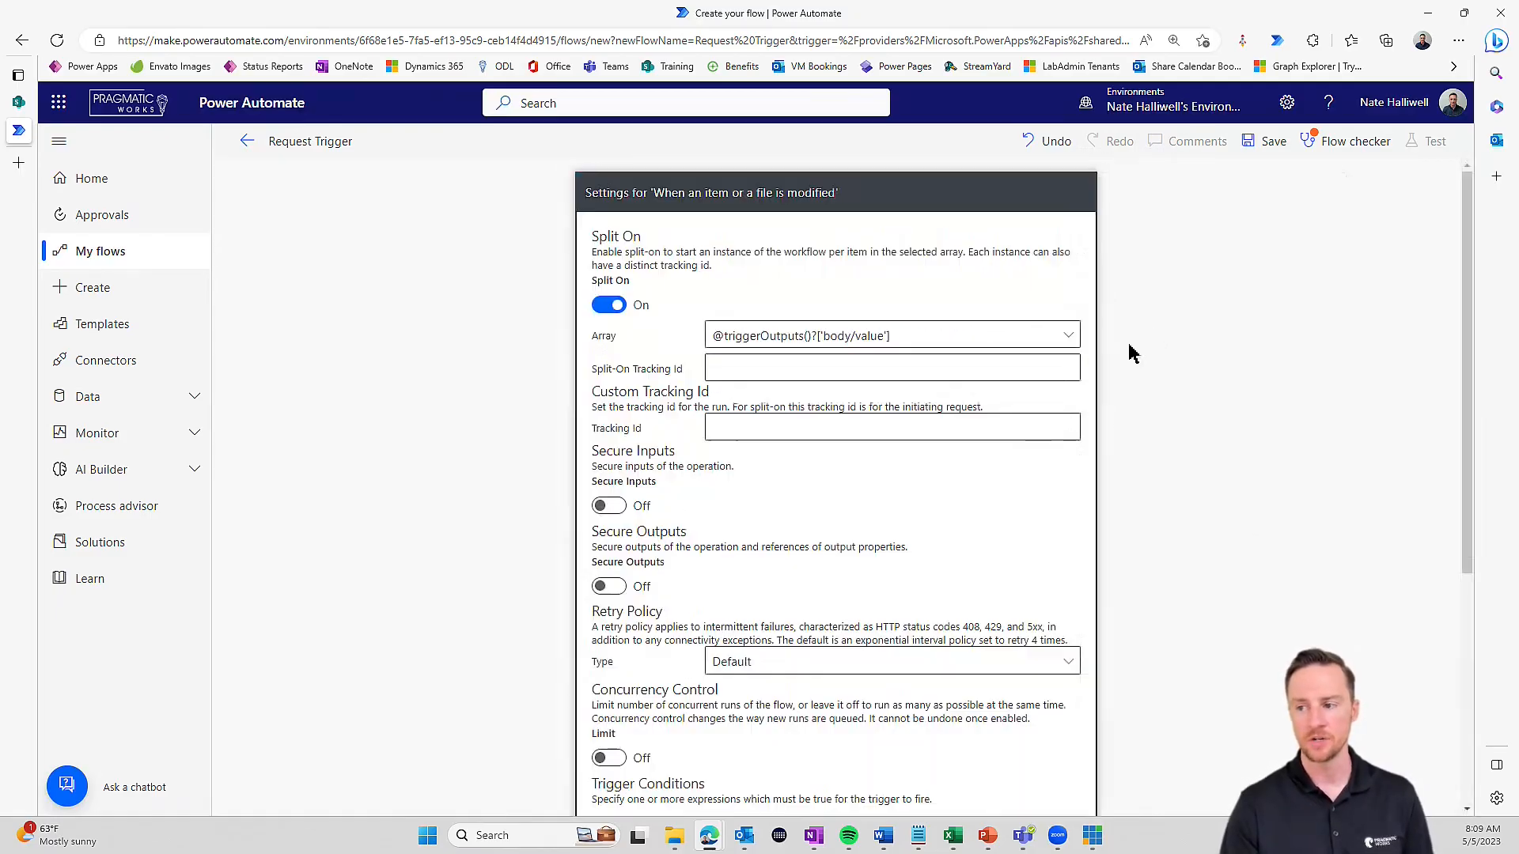
scroll(925, 525, down, 4)
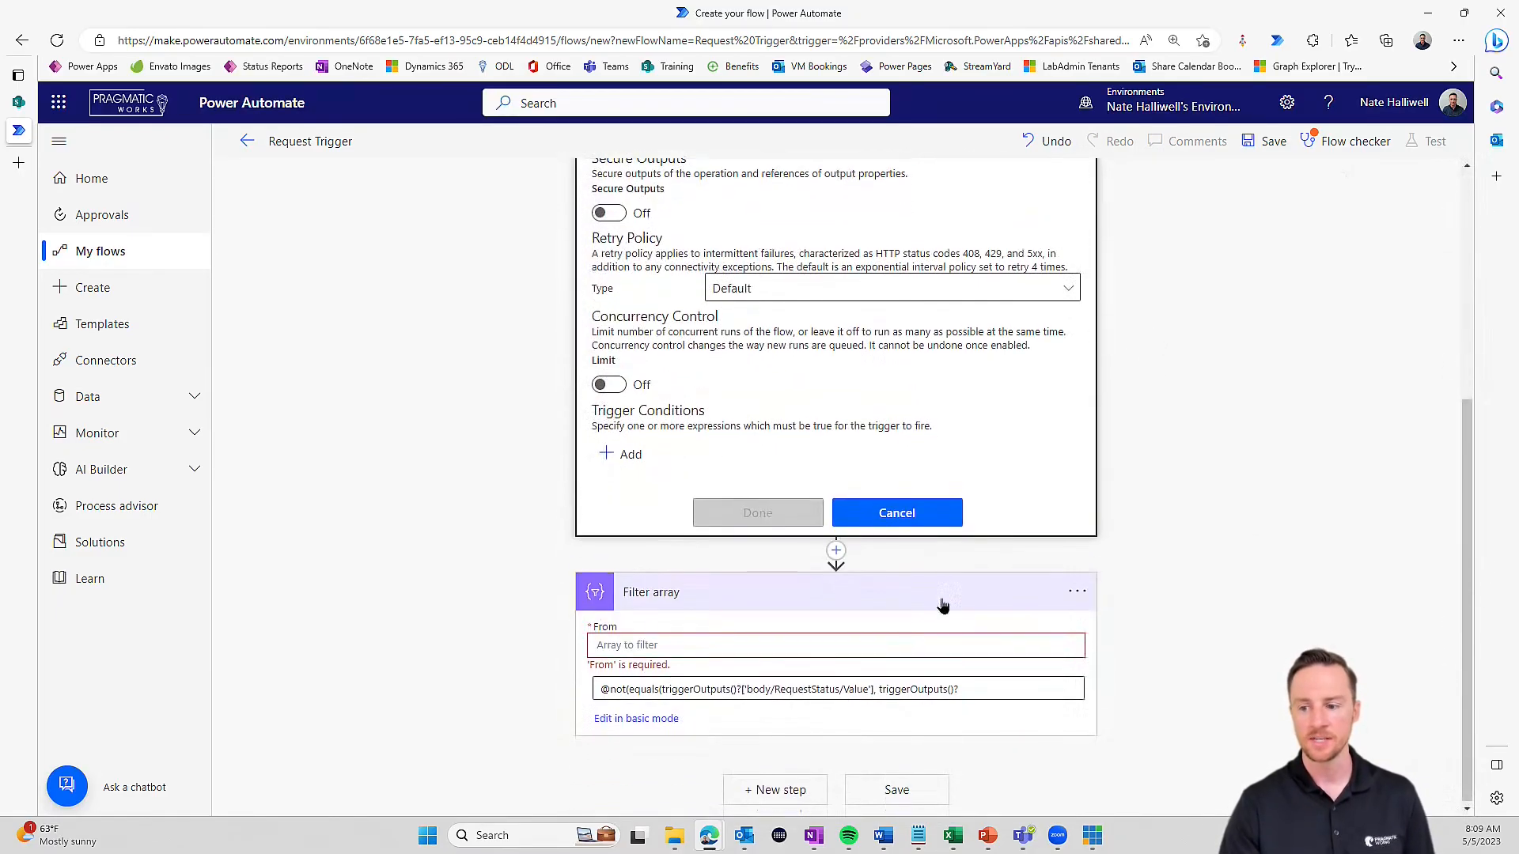
click(624, 452)
click(676, 449)
text(@not(equals(triggerOutputs()?['body/RequestStatus/Value'], triggerOutputs()?['body/RequestStatusTrigger'])))
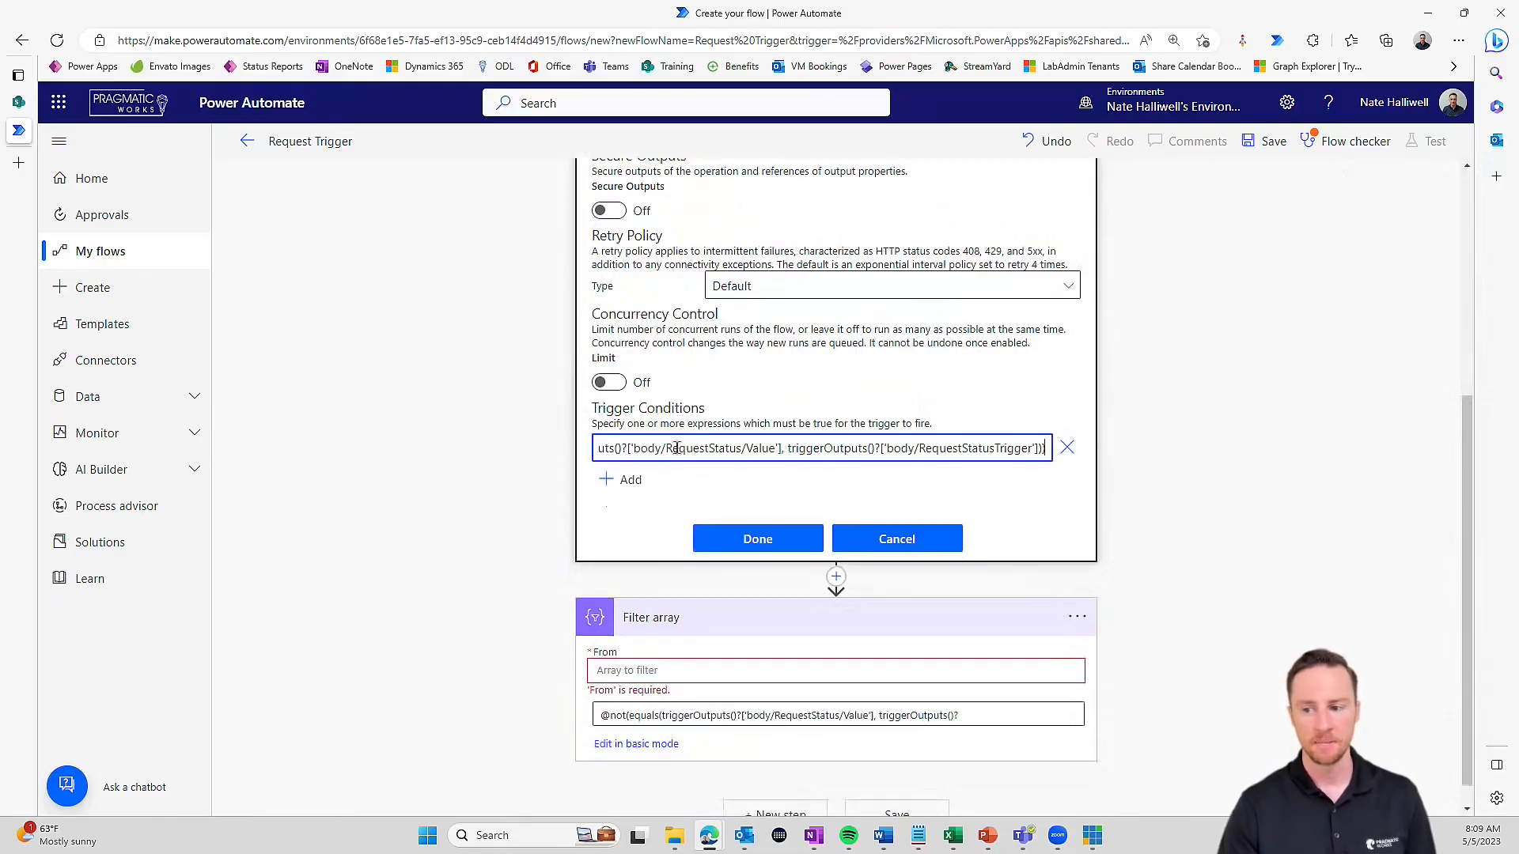
drag(1032, 448, 549, 458)
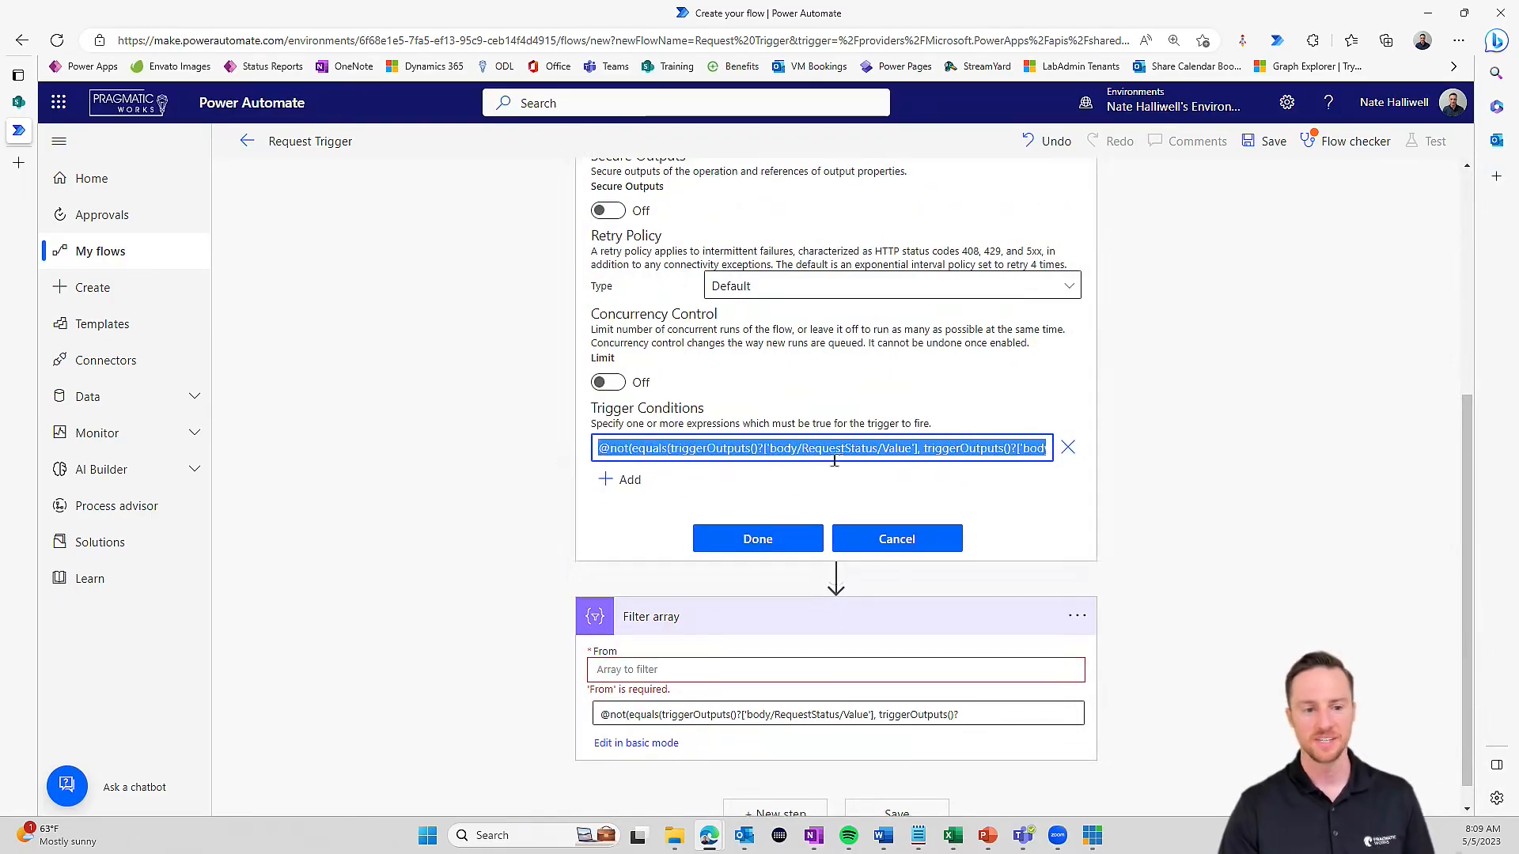
click(747, 548)
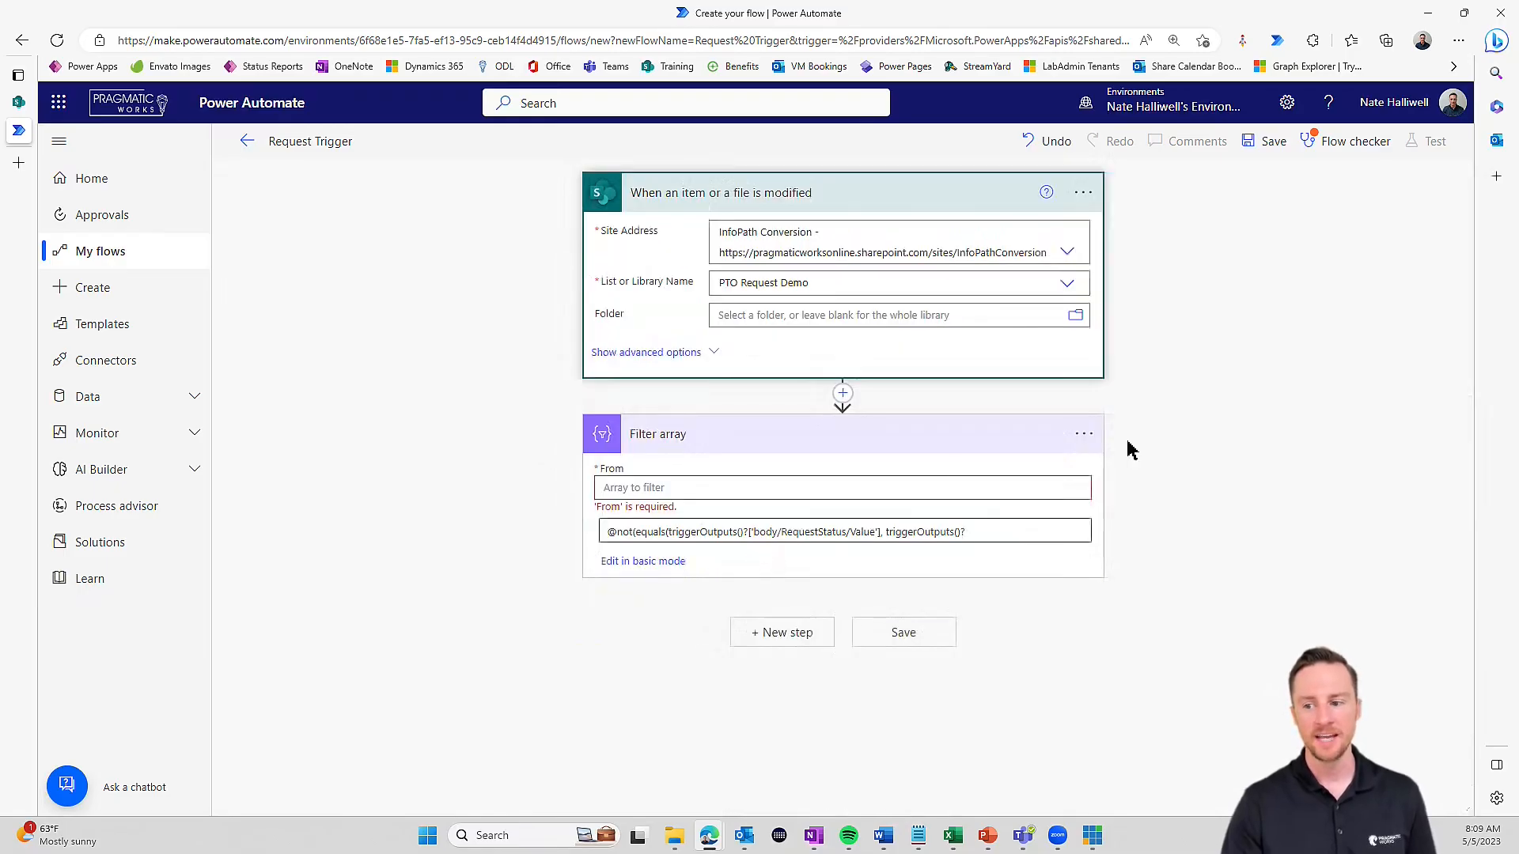
- Delete the Filter array action from the flow
click(1084, 434)
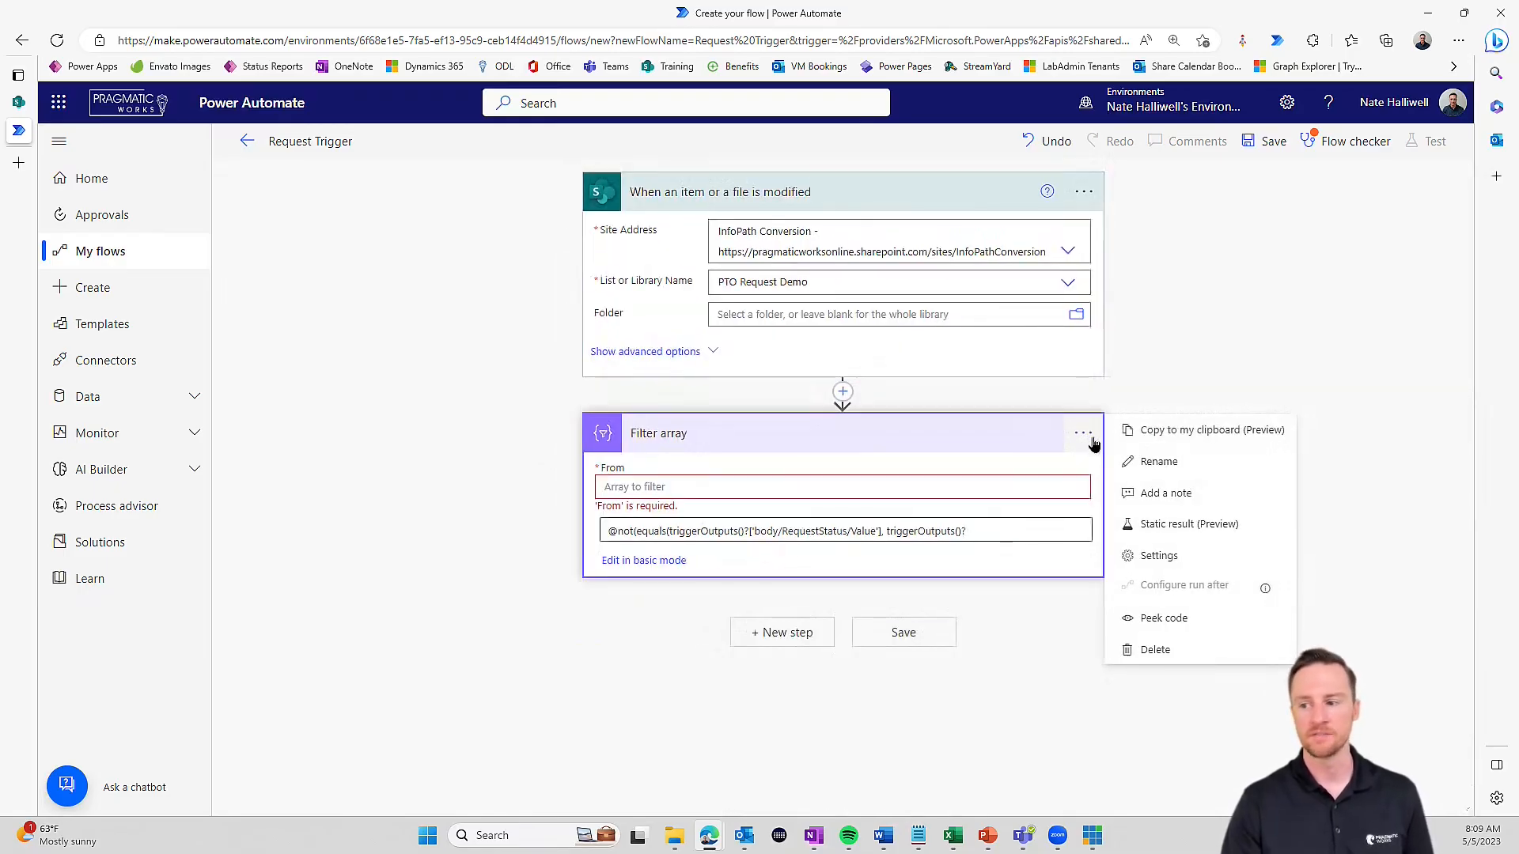
click(1156, 650)
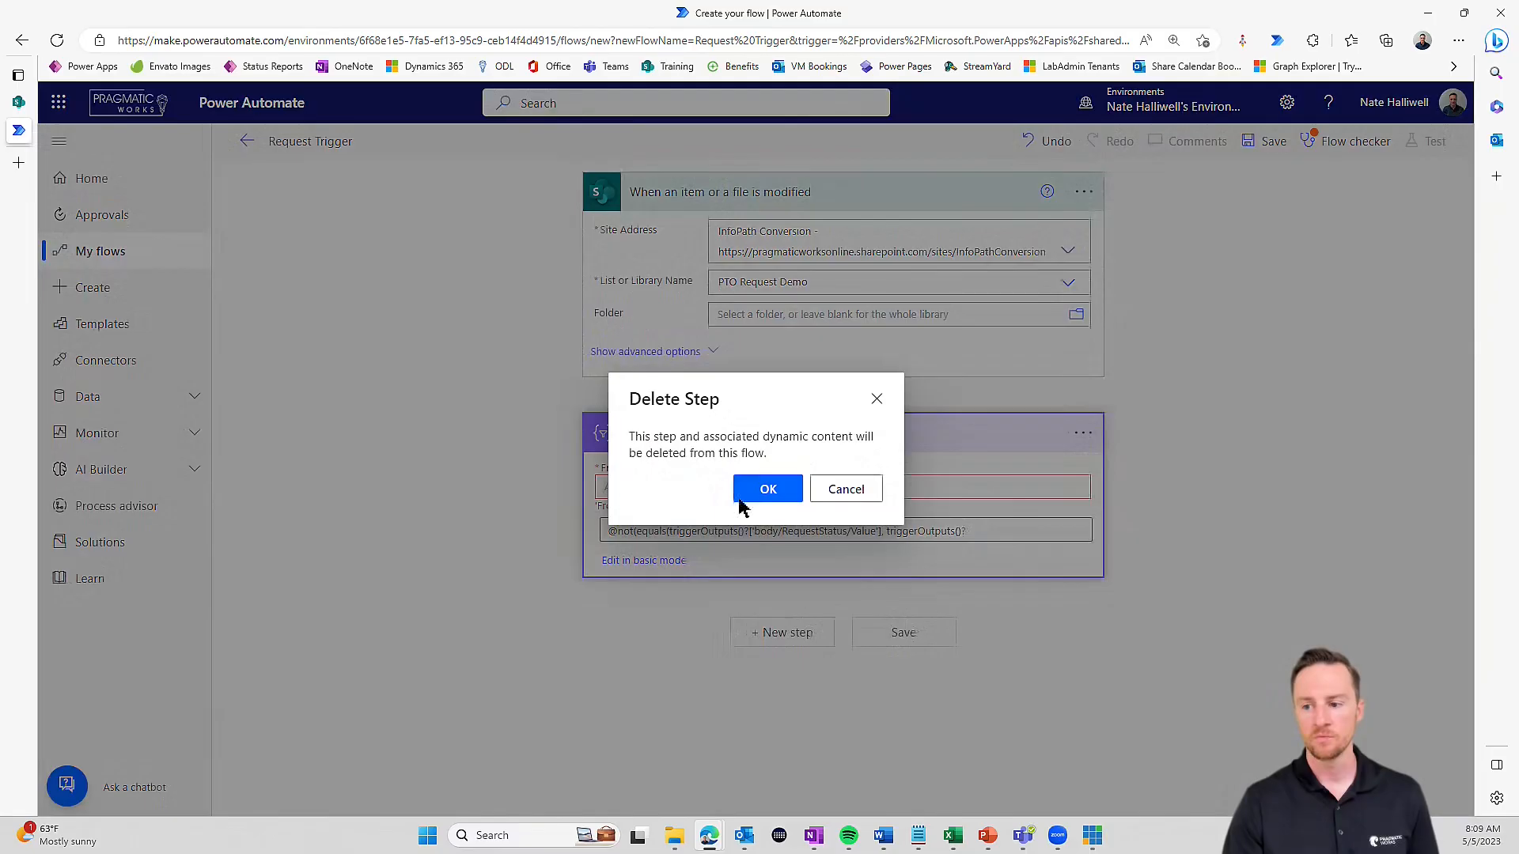
click(741, 497)
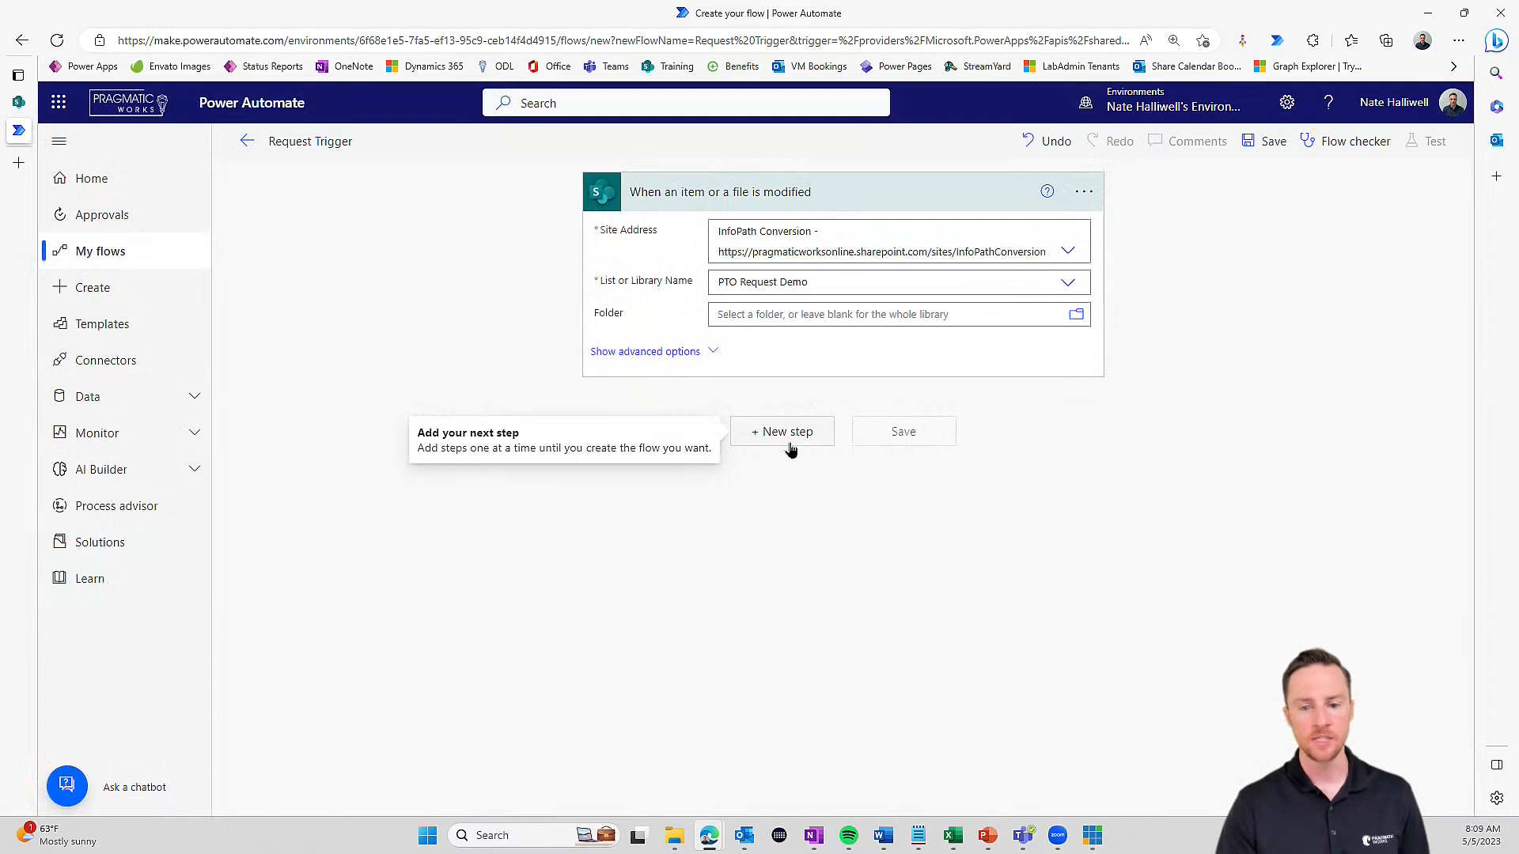
- Add a Compose action after the trigger with the Title dynamic content as its input, and save the flow
click(791, 450)
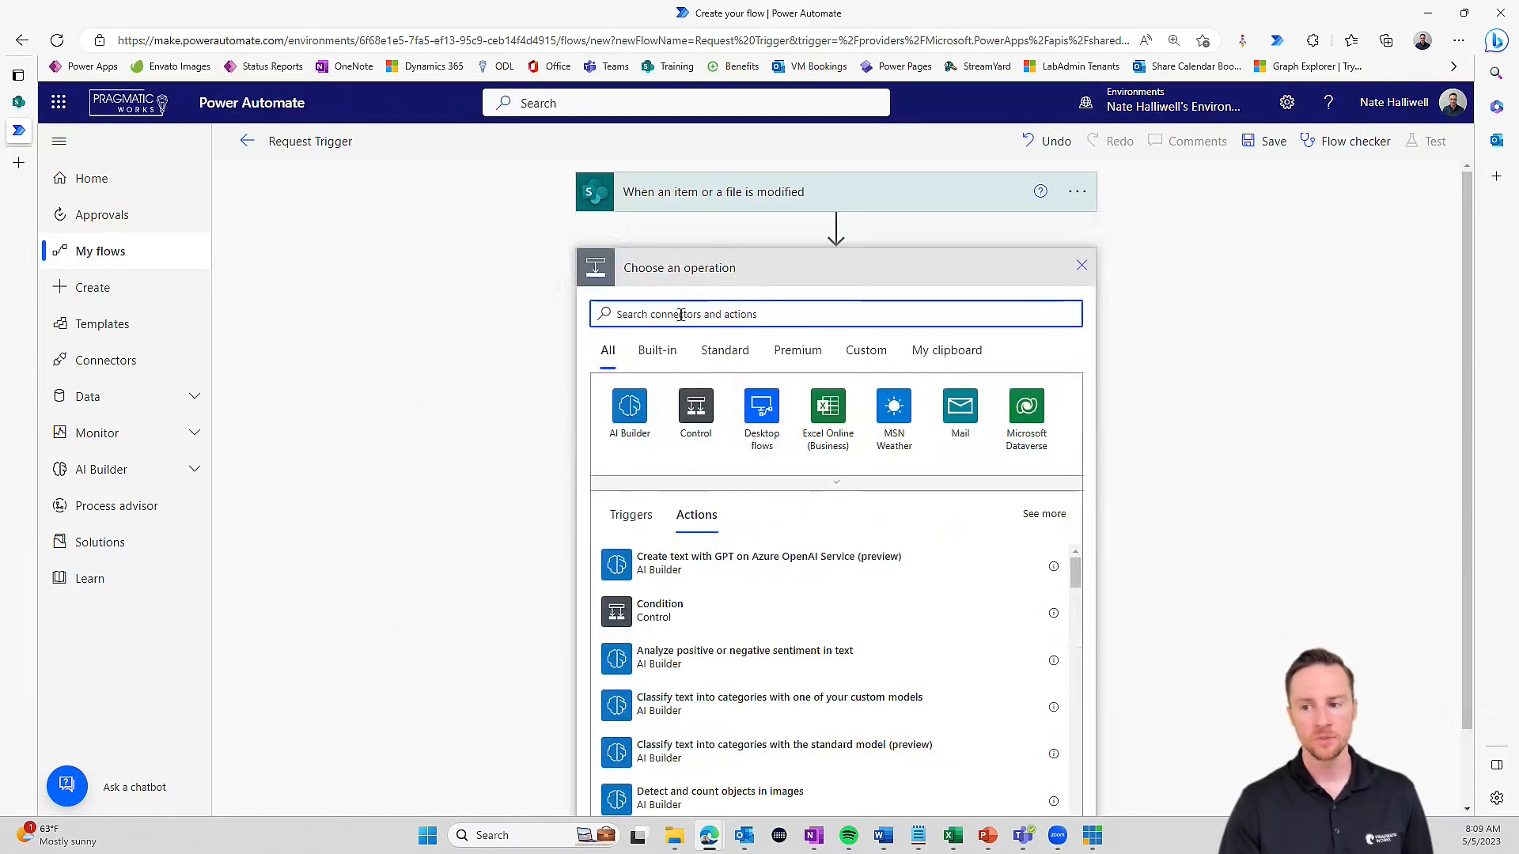
text(compose)
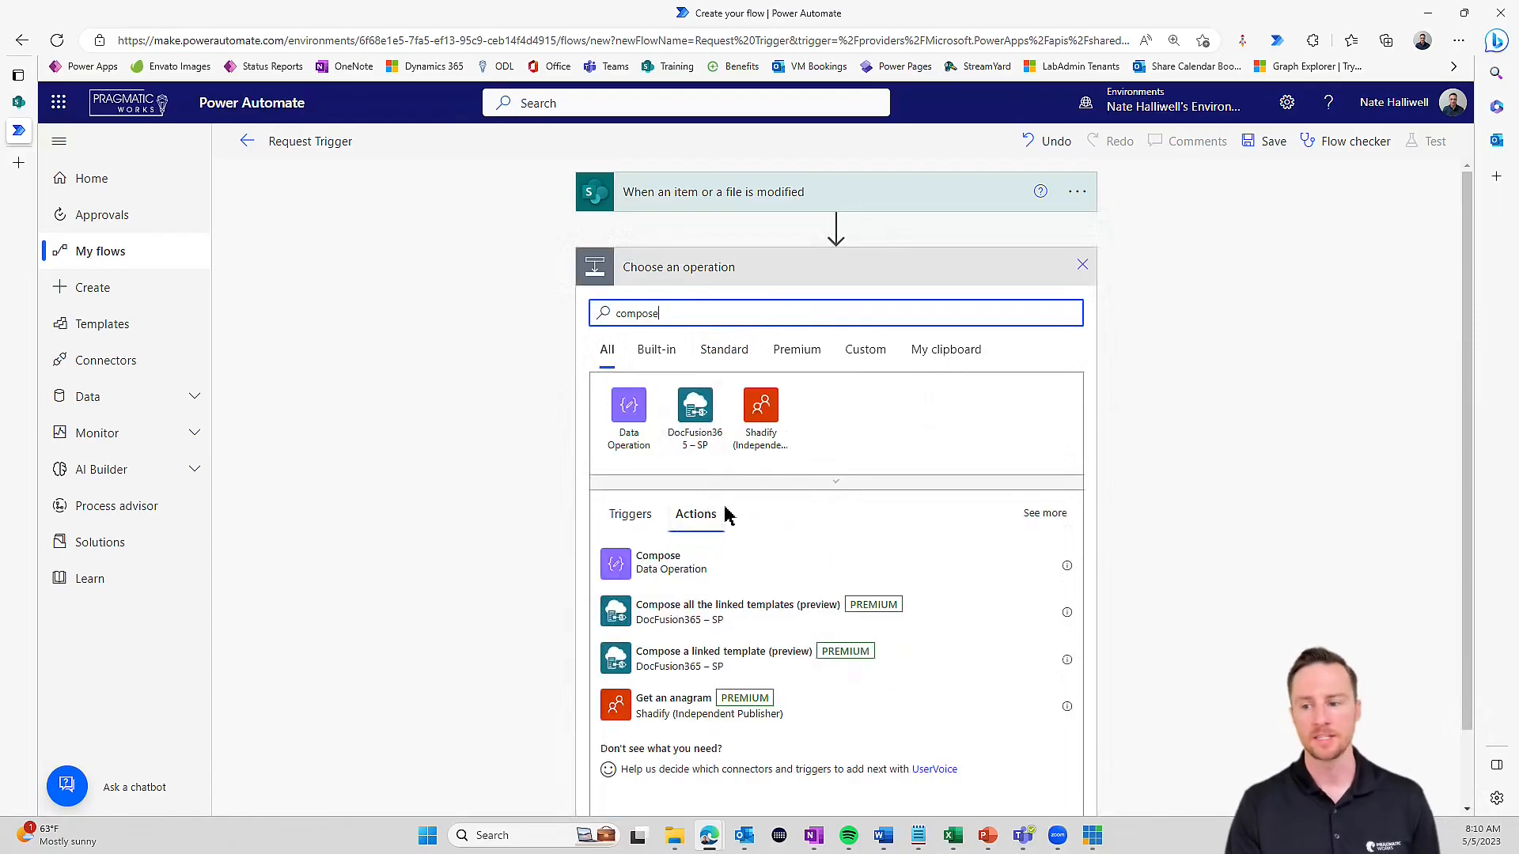
click(702, 566)
click(768, 310)
click(1190, 559)
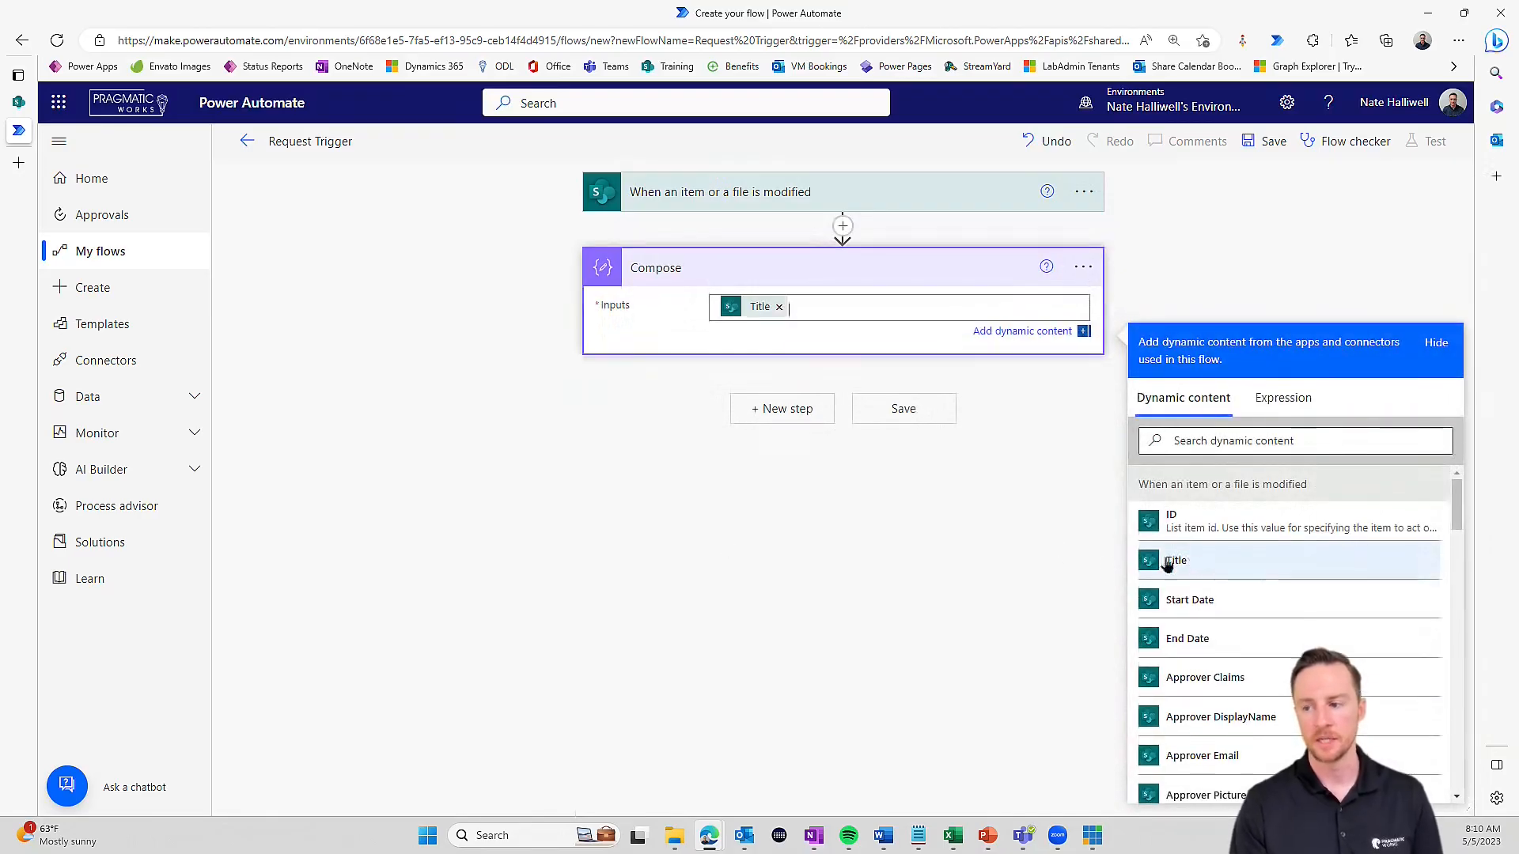
click(899, 411)
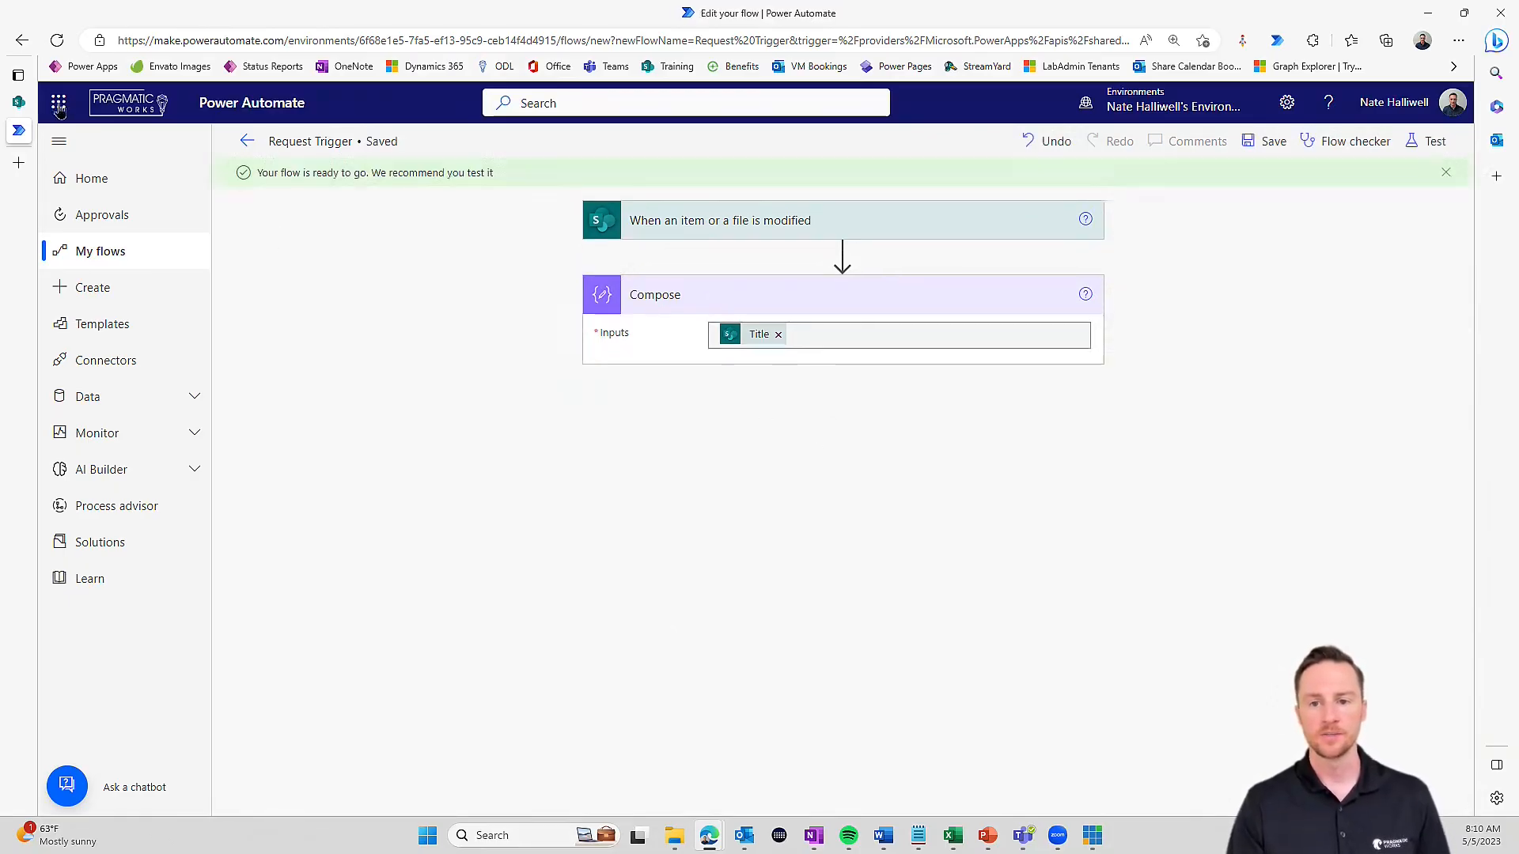
- Look at the PTO Request Demo list in SharePoint, return to Power Automate and start a manual test of the flow
click(18, 103)
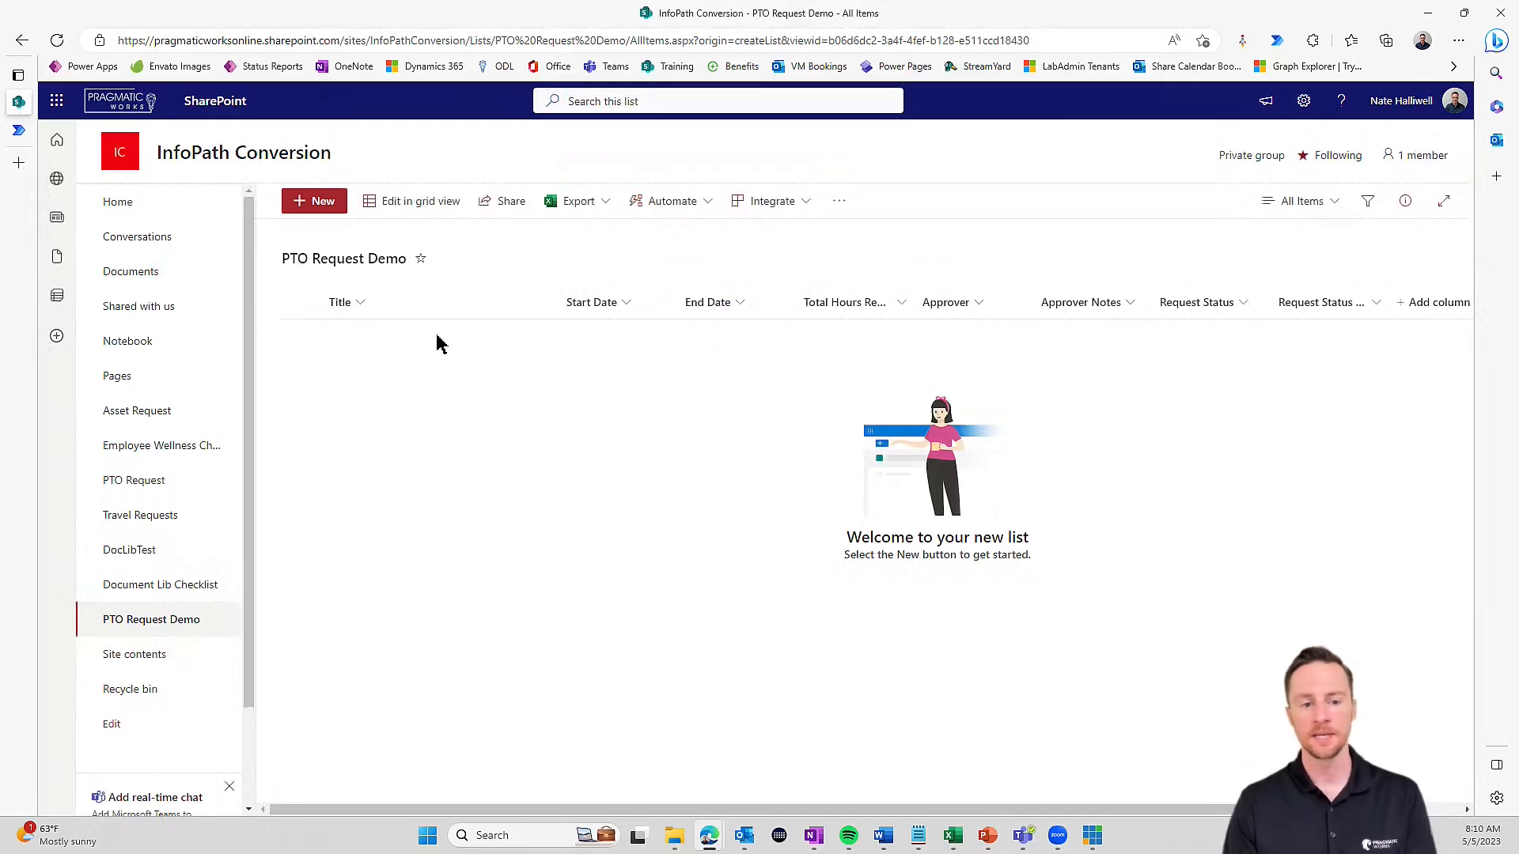
click(18, 129)
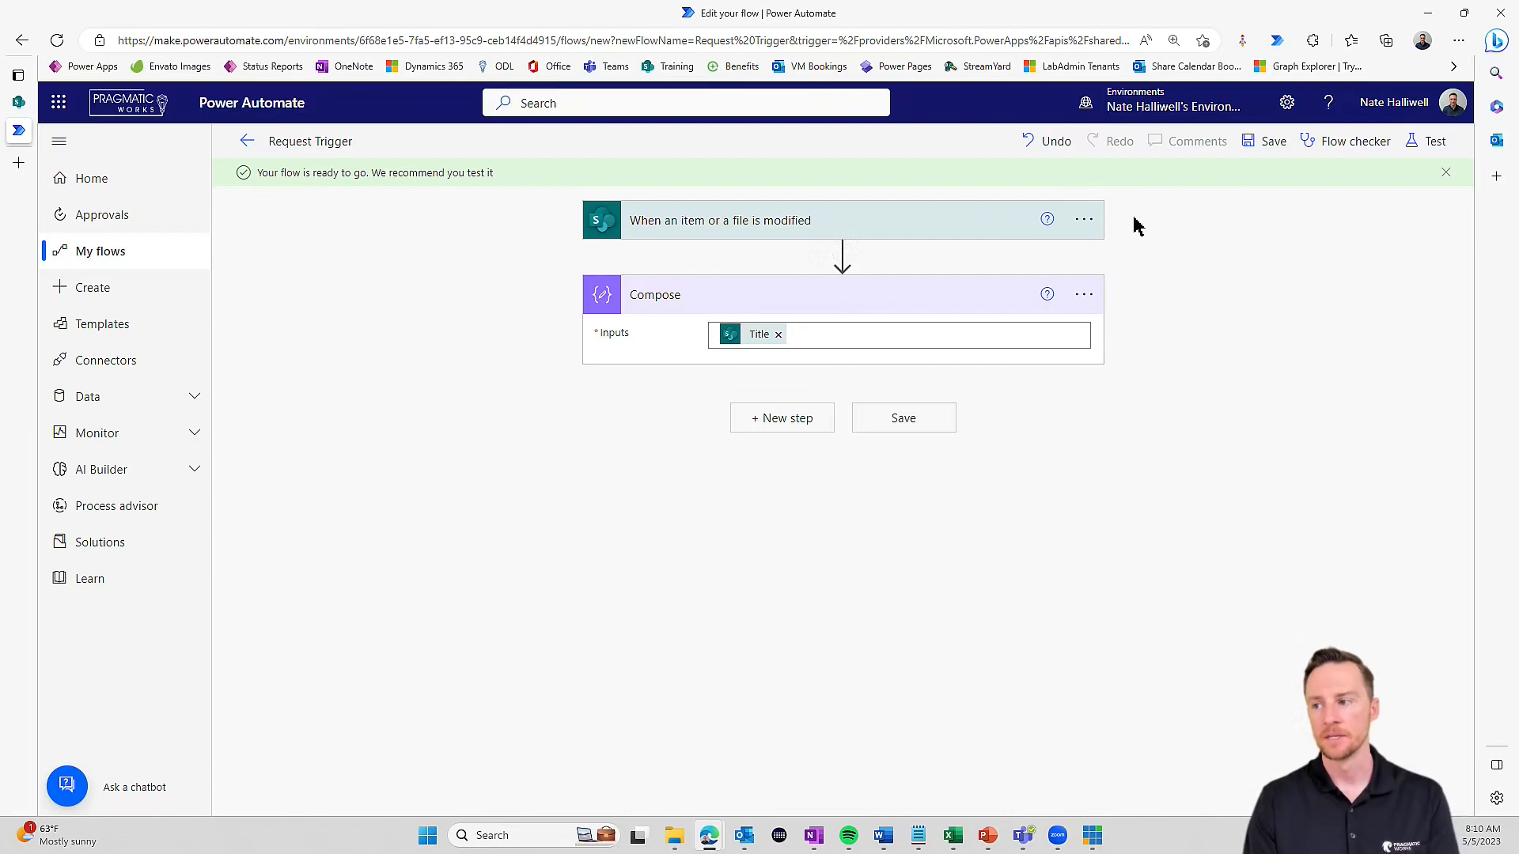
click(1424, 143)
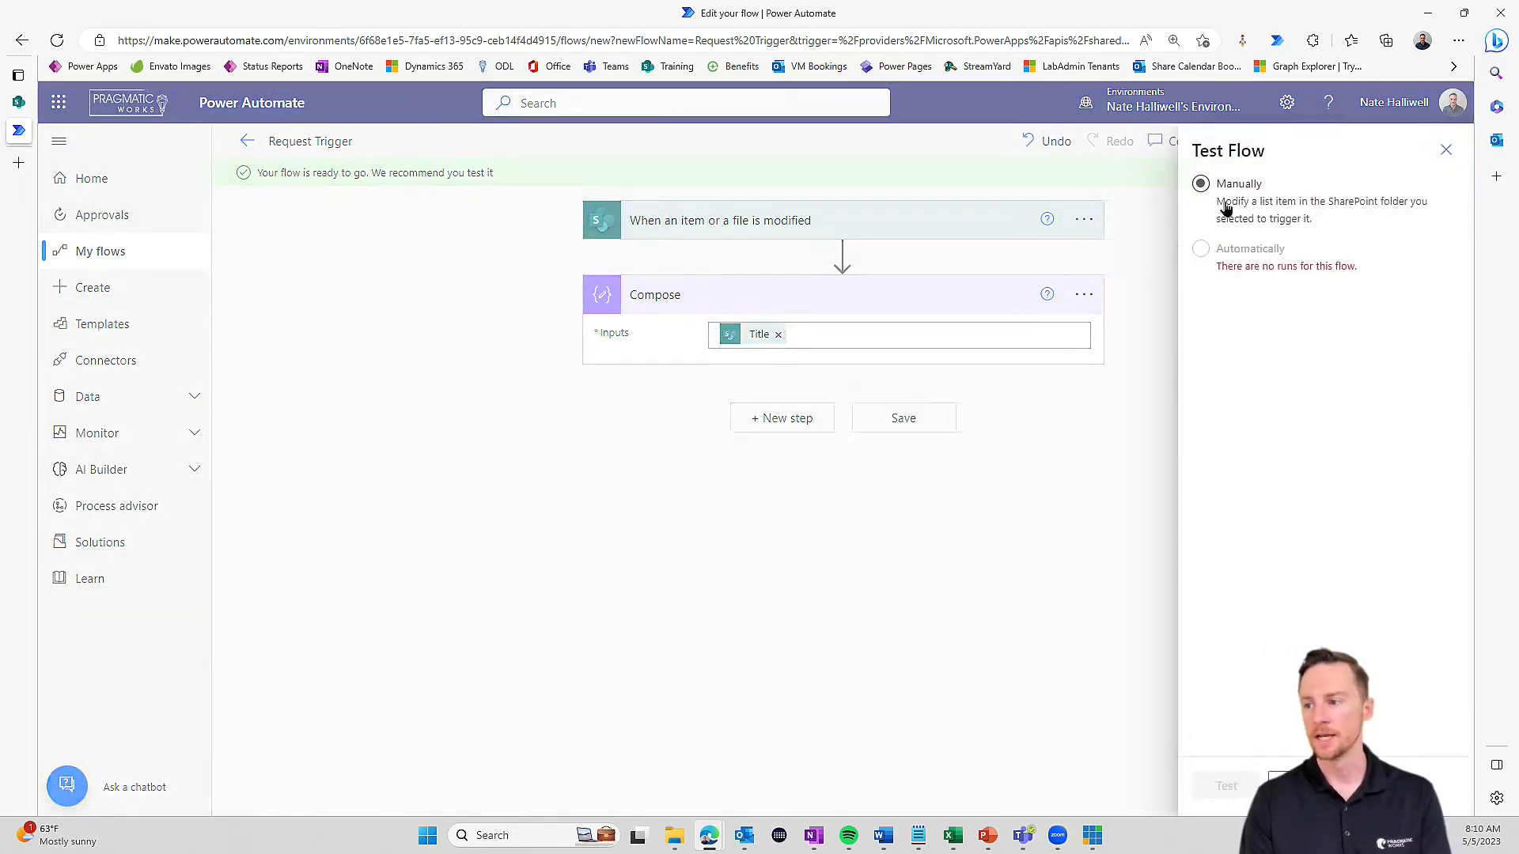
click(1227, 208)
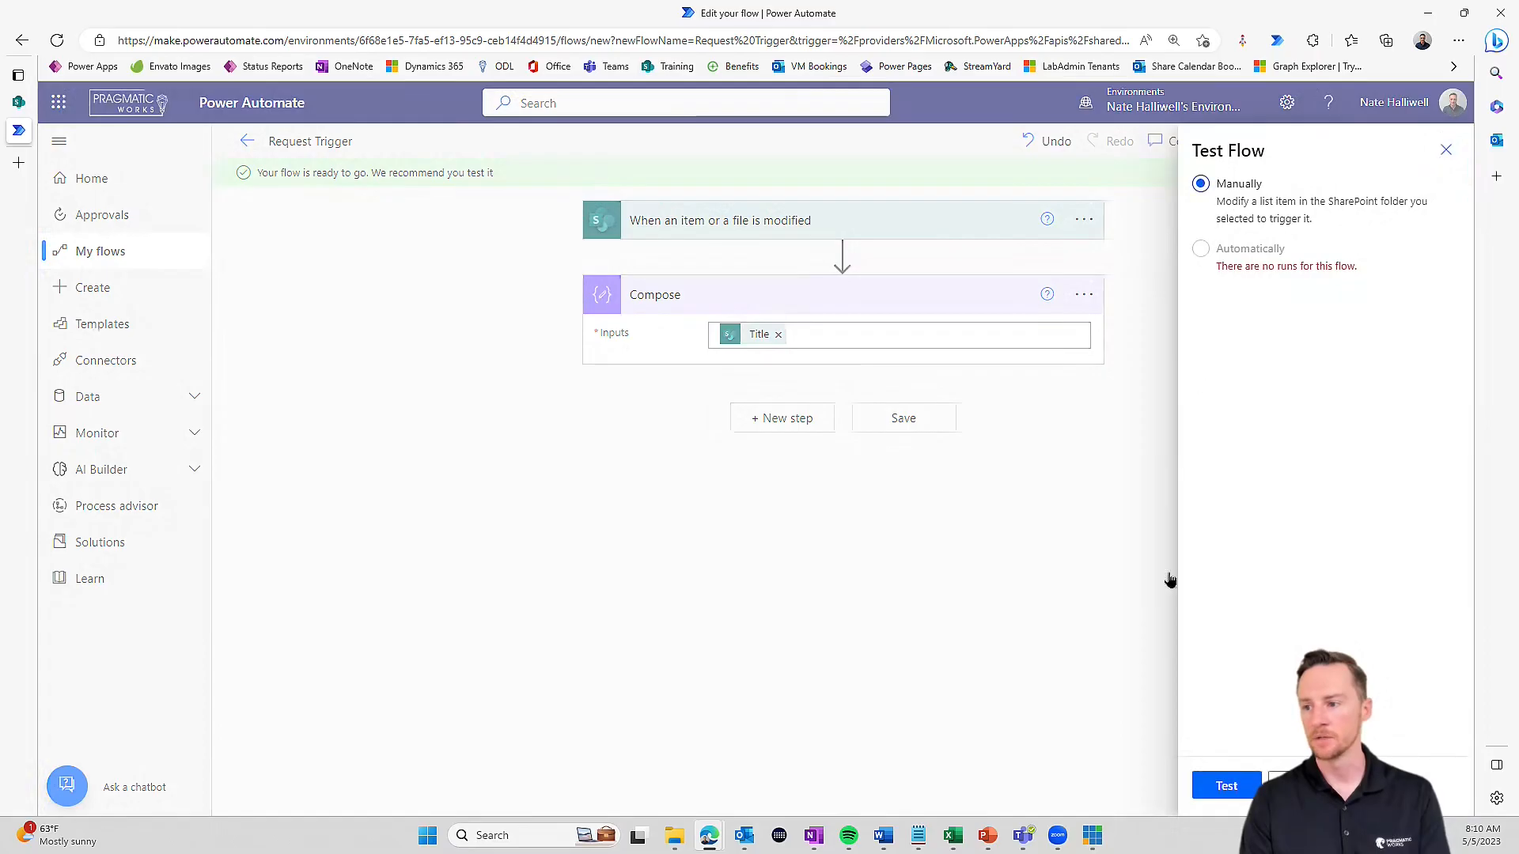
click(1226, 786)
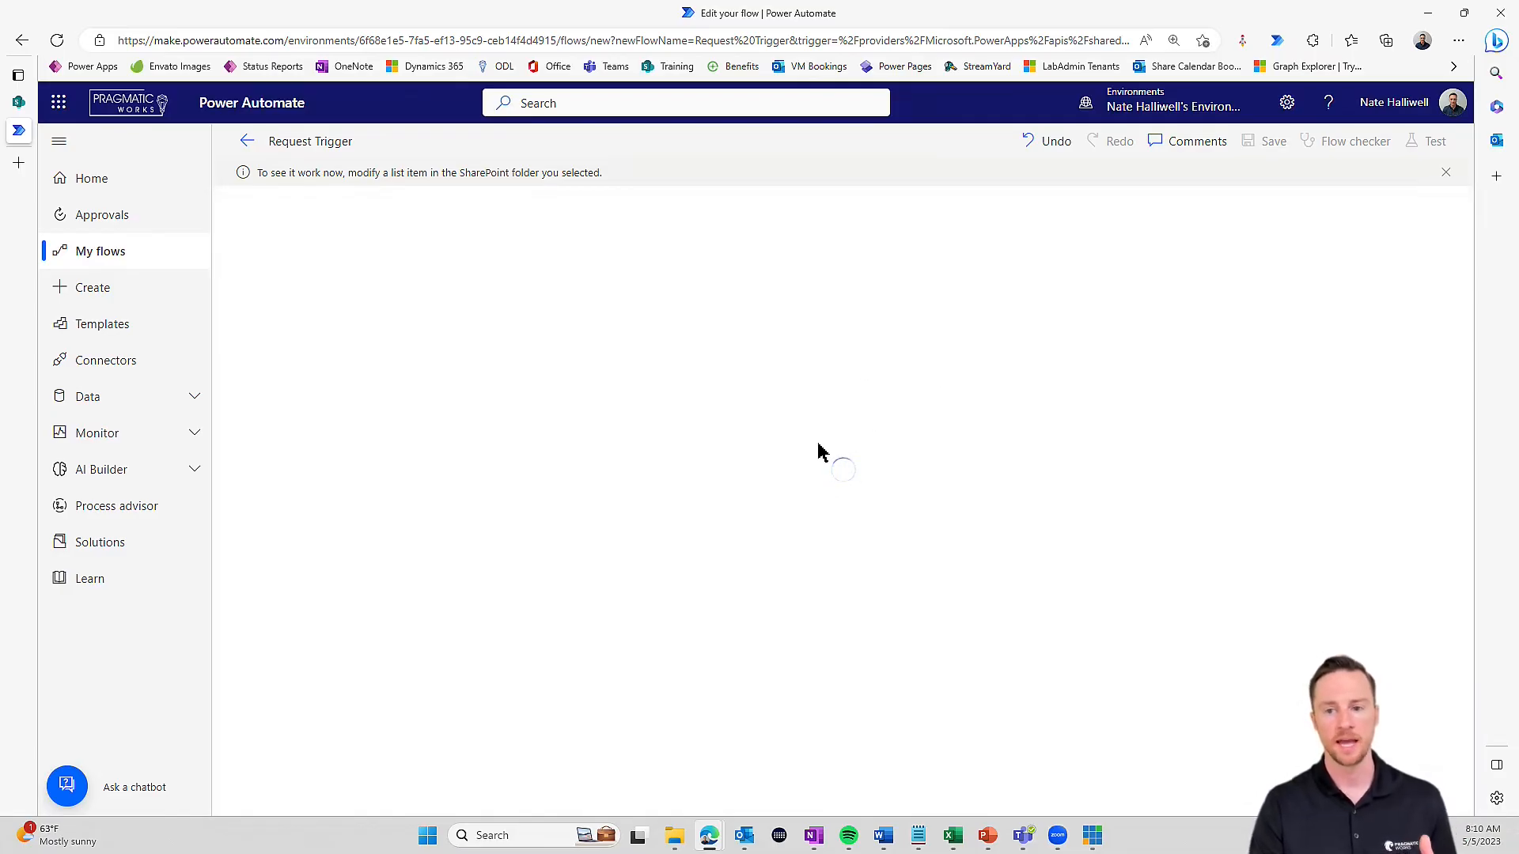
- Switch to SharePoint, create a PTO Request Demo item titled Should Not Run, and check the running flow test in Power Automate
click(18, 104)
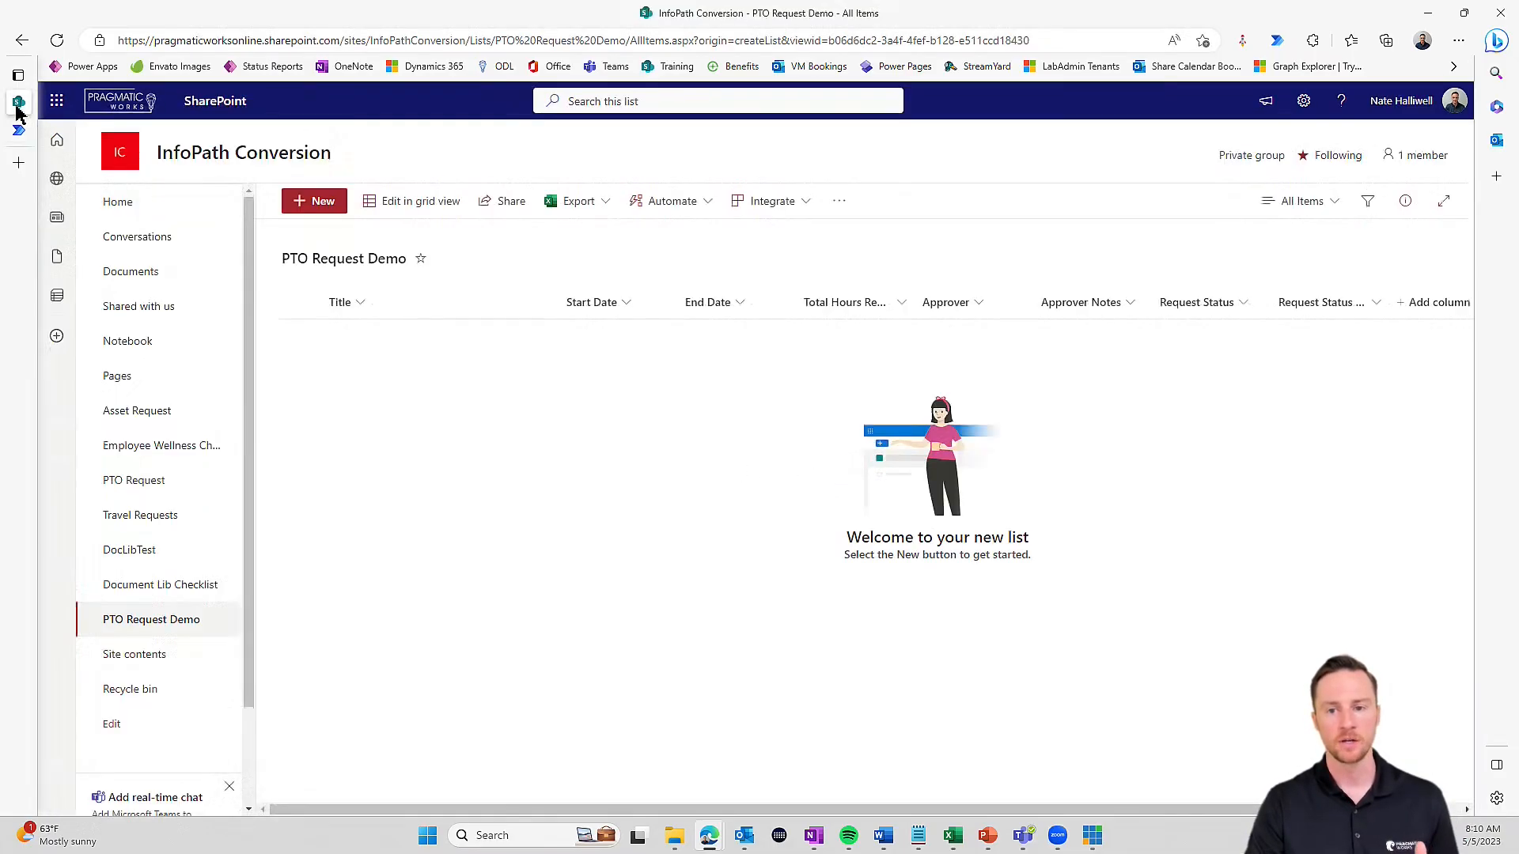
click(310, 212)
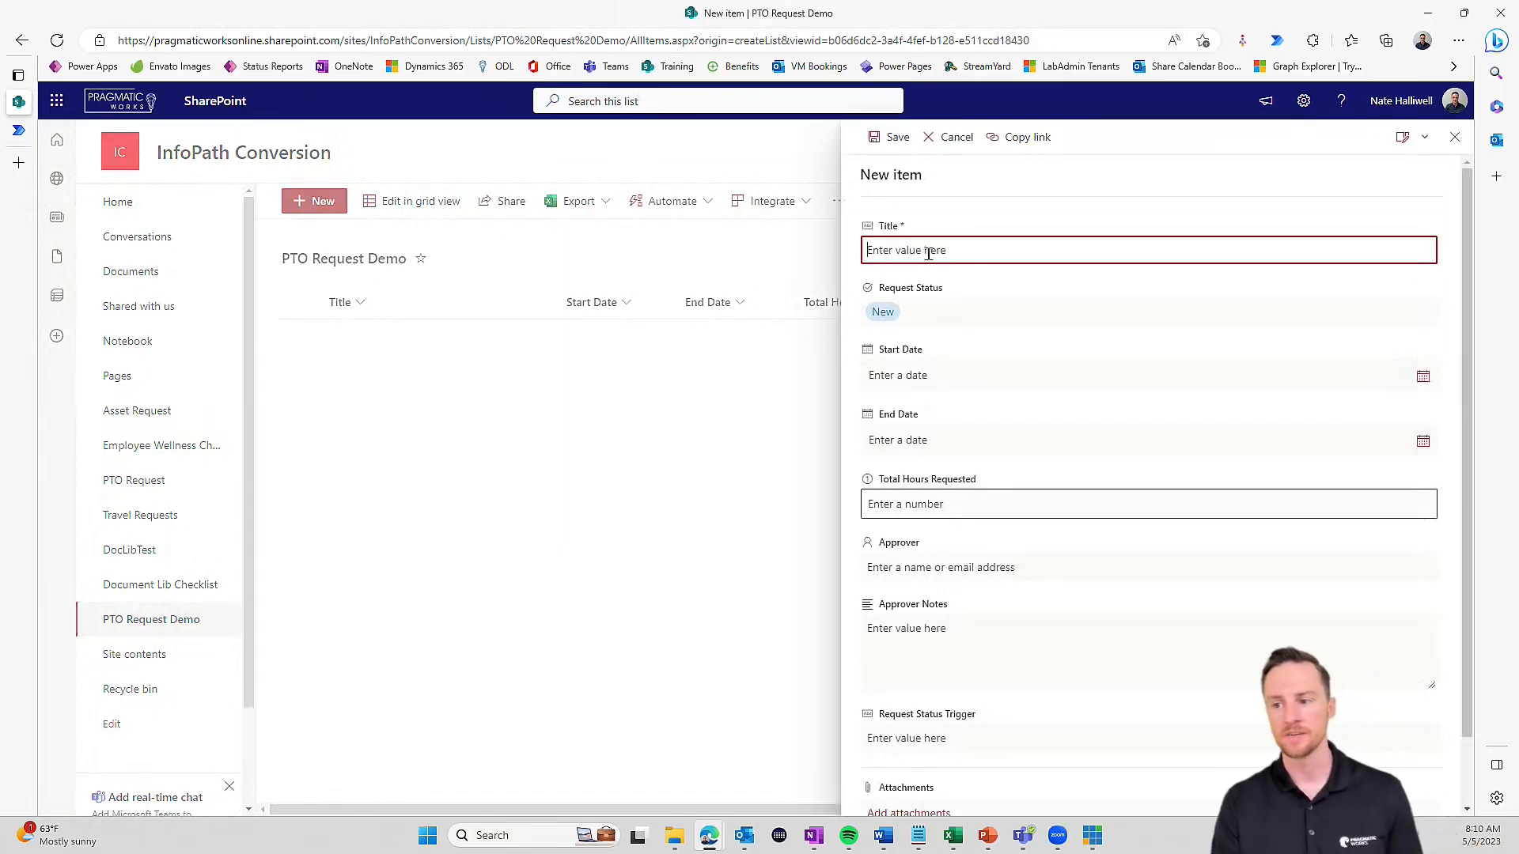
text(Should Not Run)
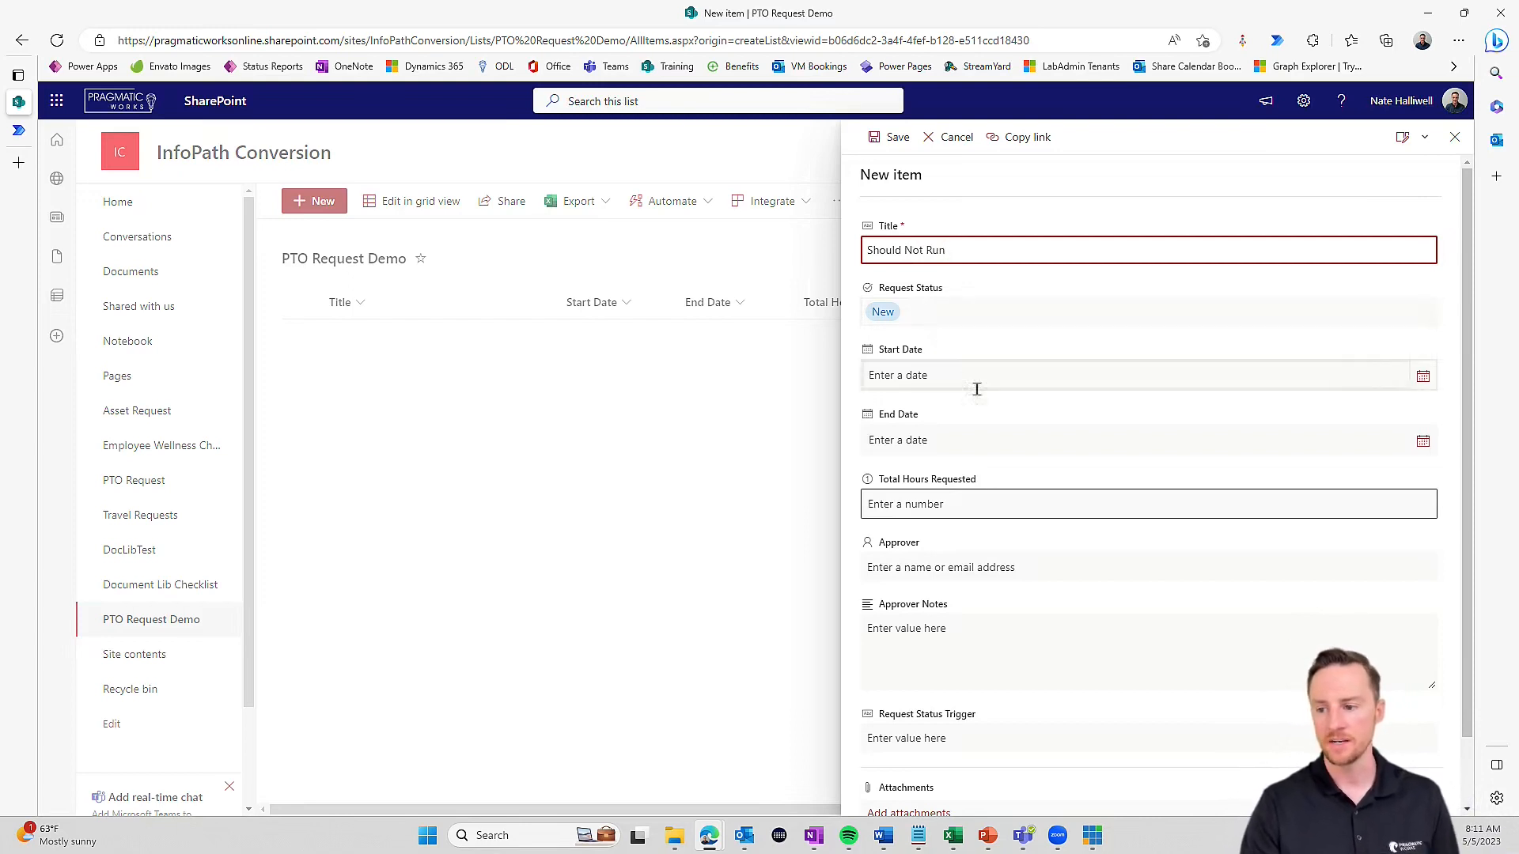
scroll(977, 404, down, 1)
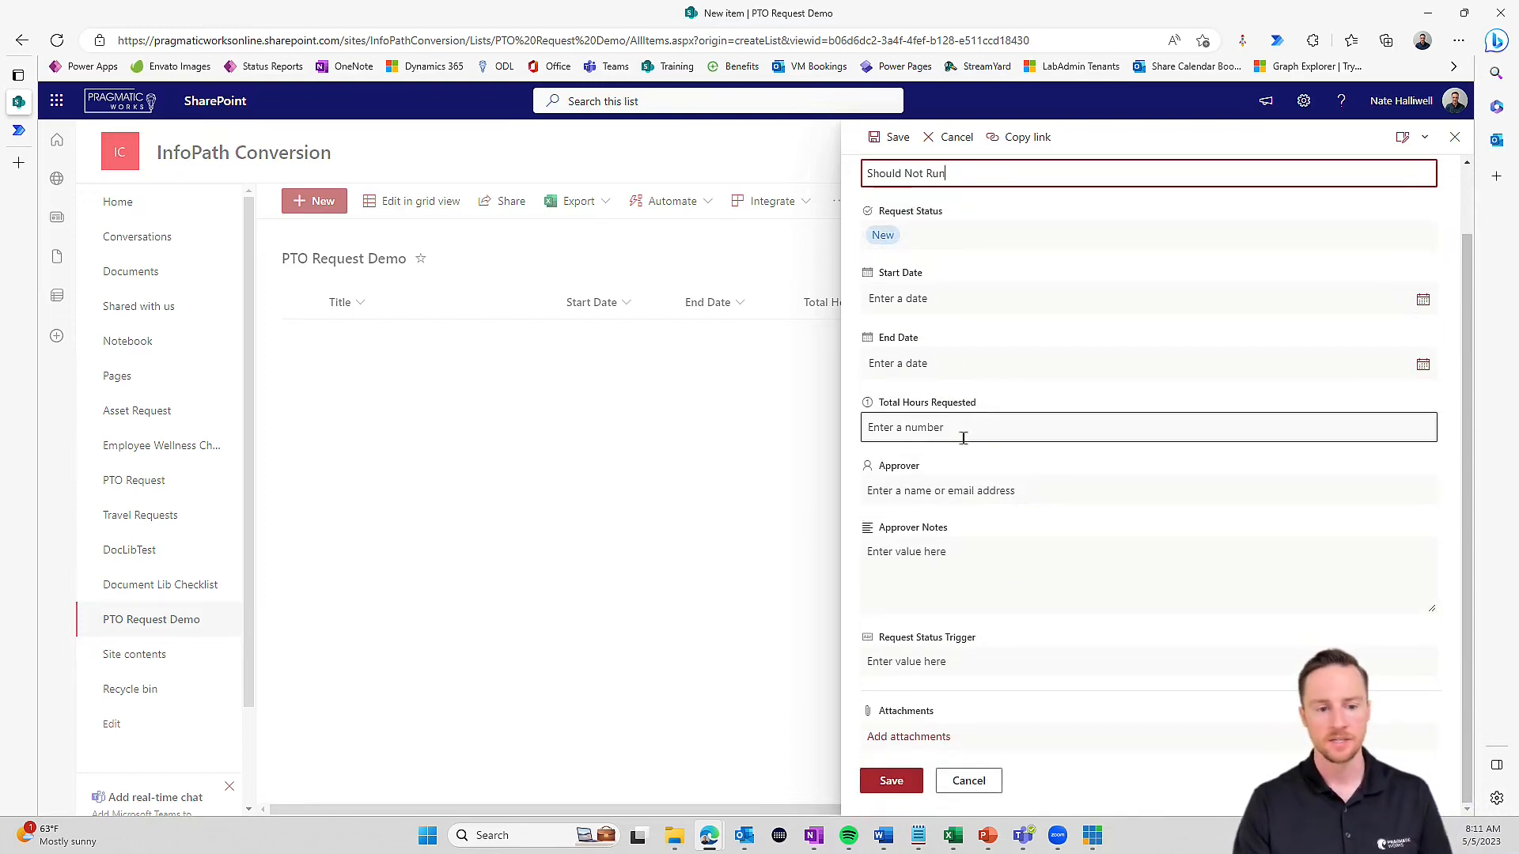
scroll(964, 437, up, 1)
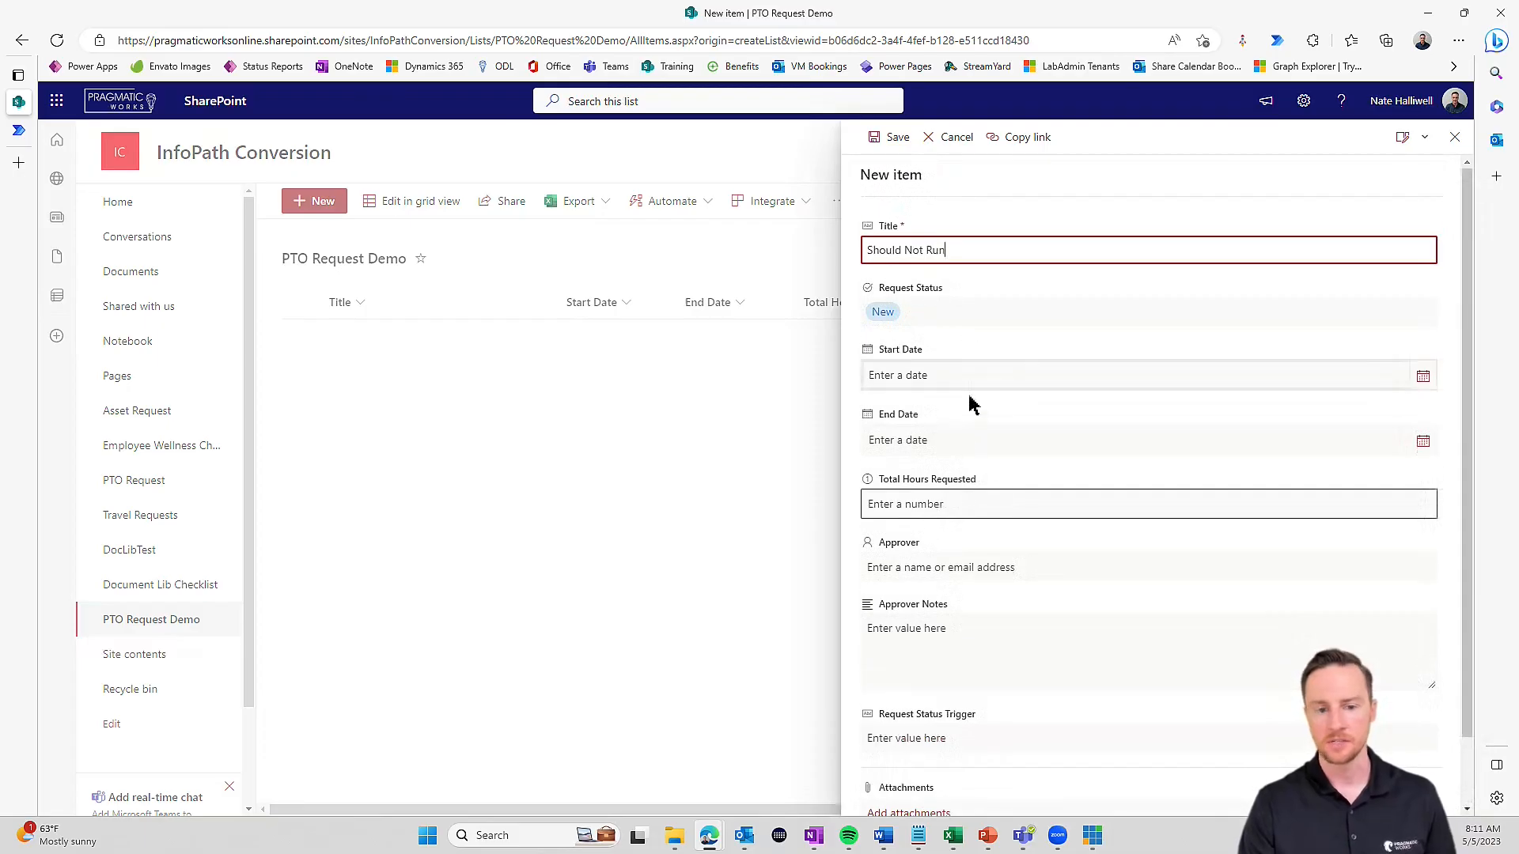
scroll(957, 439, down, 1)
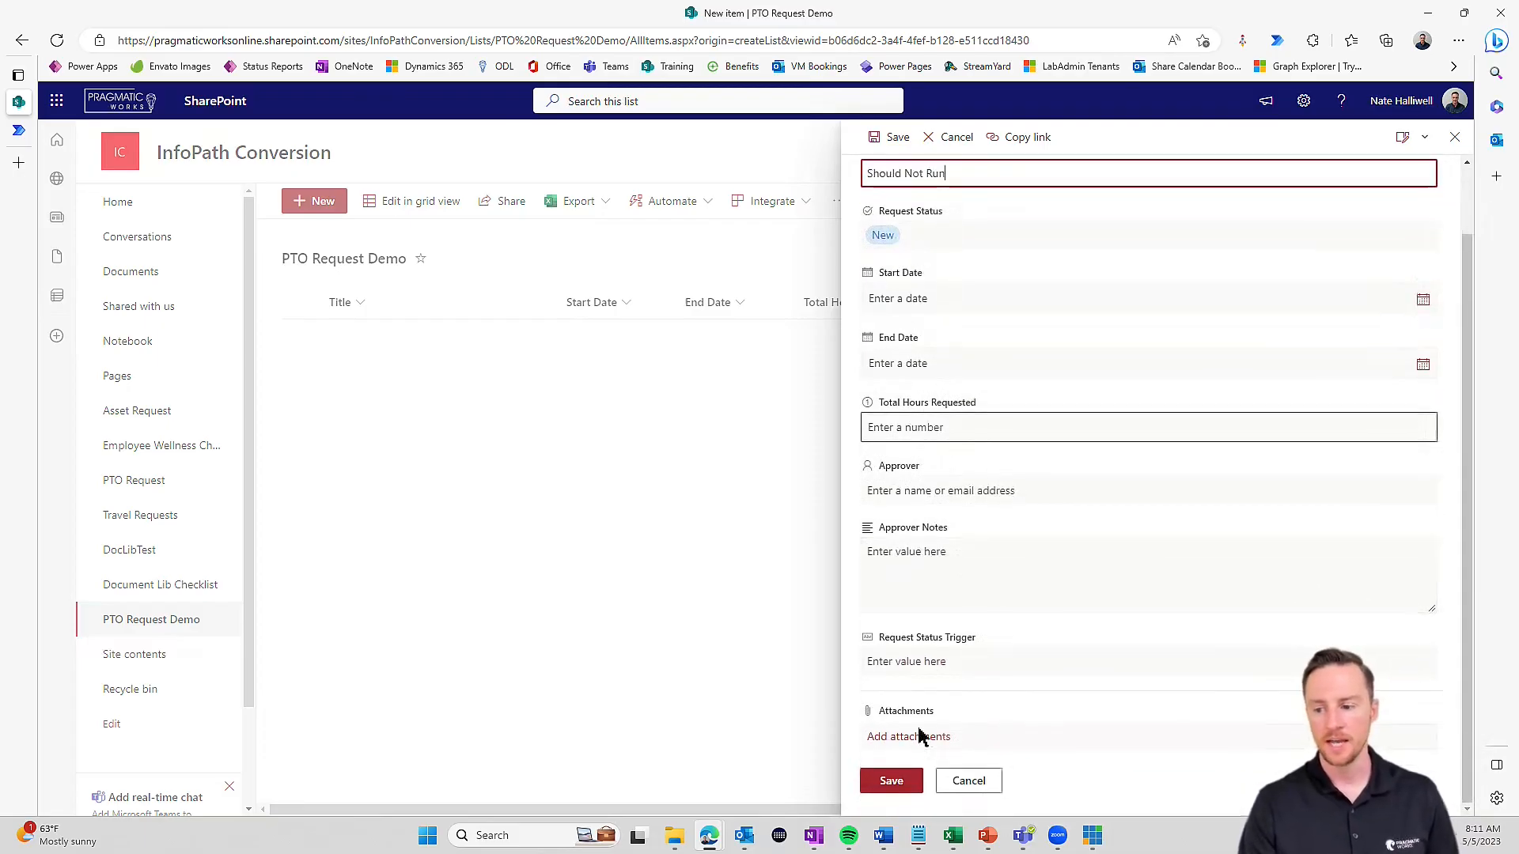
click(910, 784)
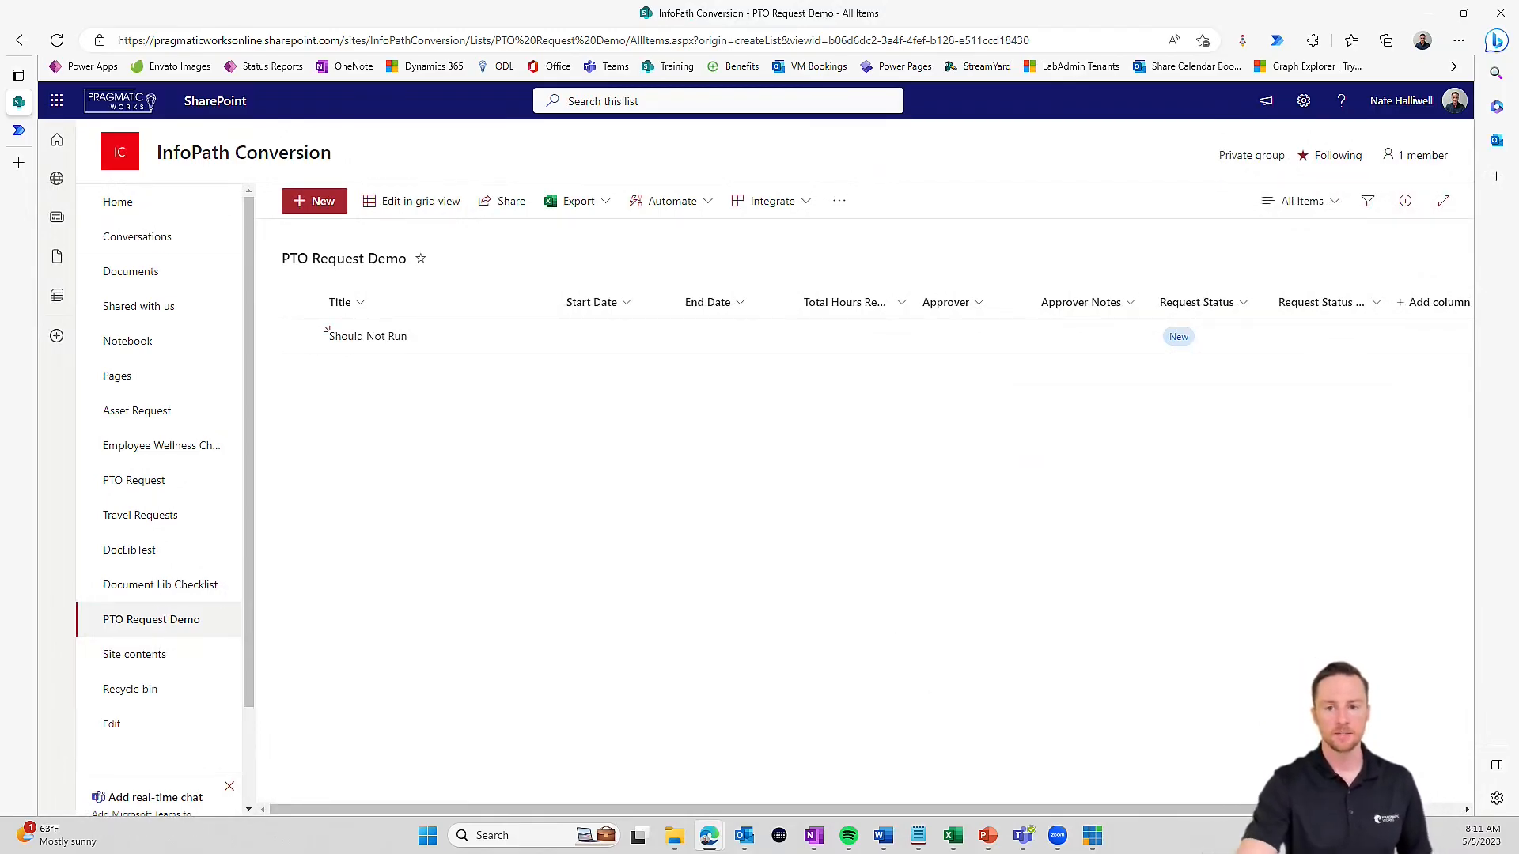
click(17, 130)
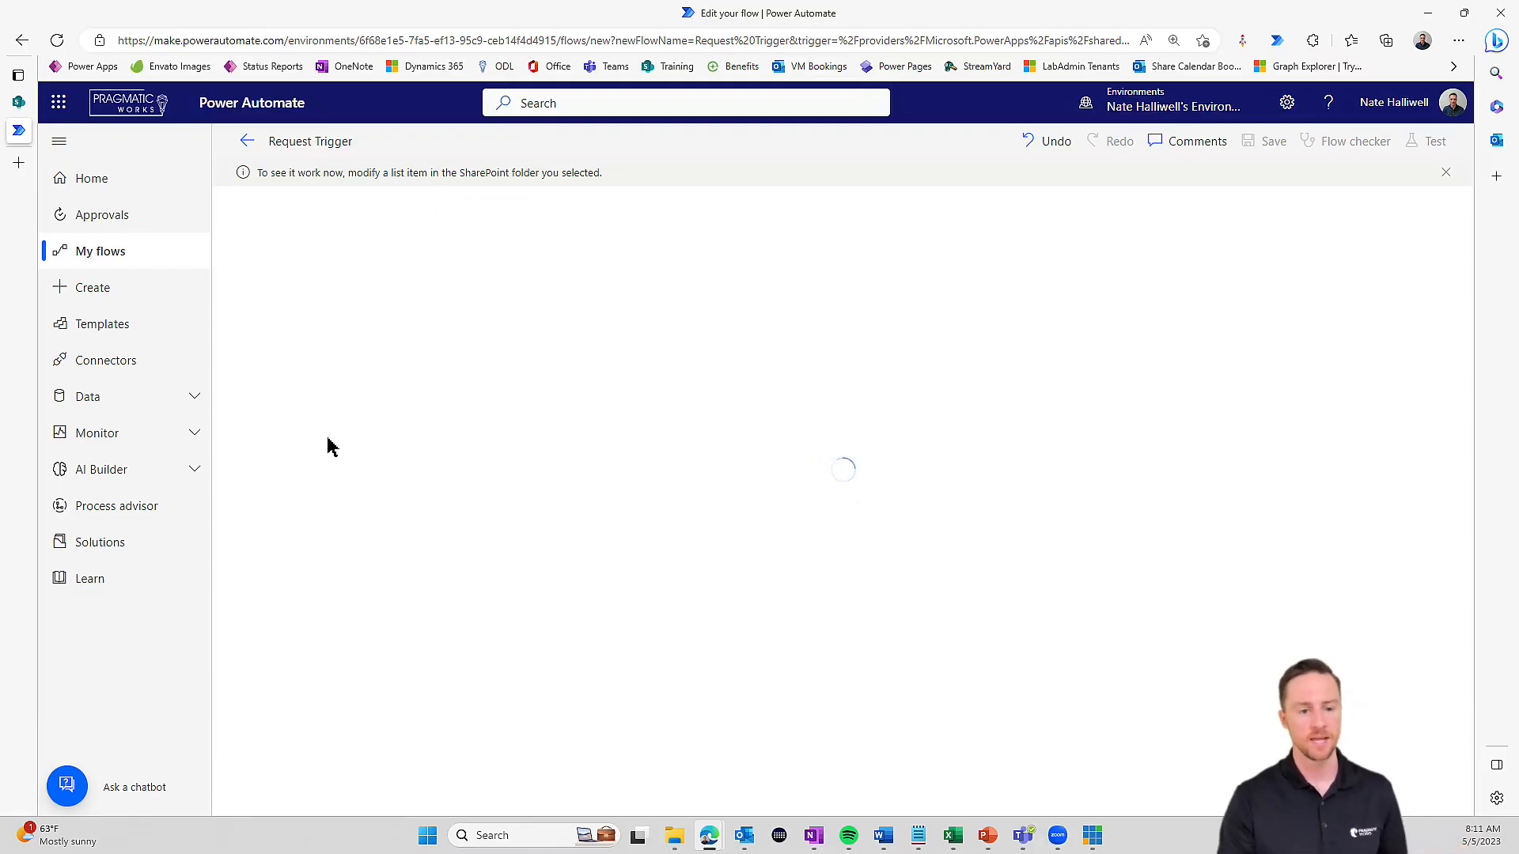
- Return to the SharePoint list and change the Should Not Run item's title to Should Run
click(18, 104)
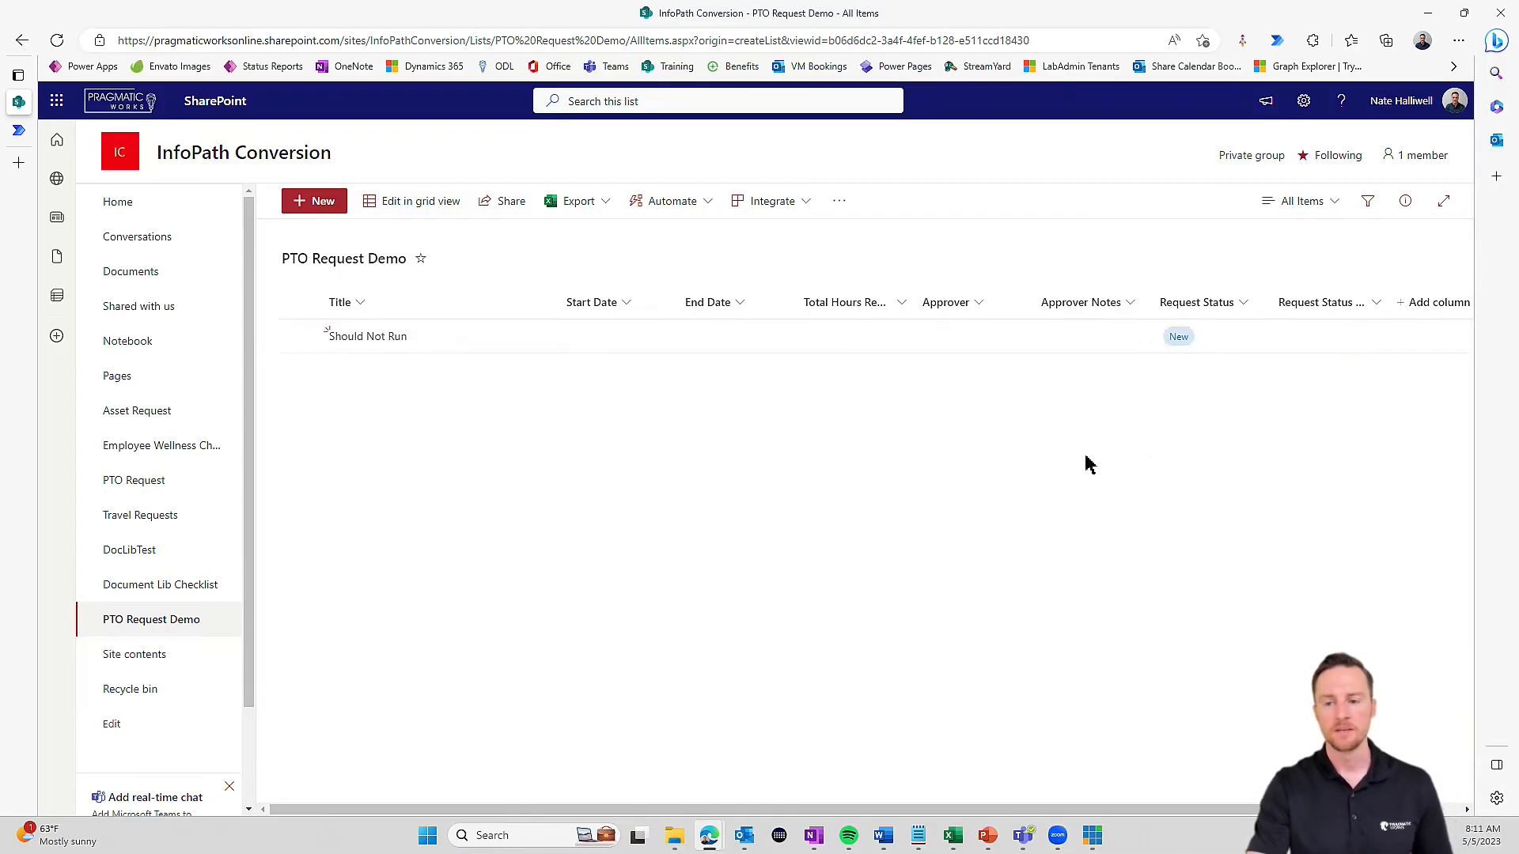
click(367, 340)
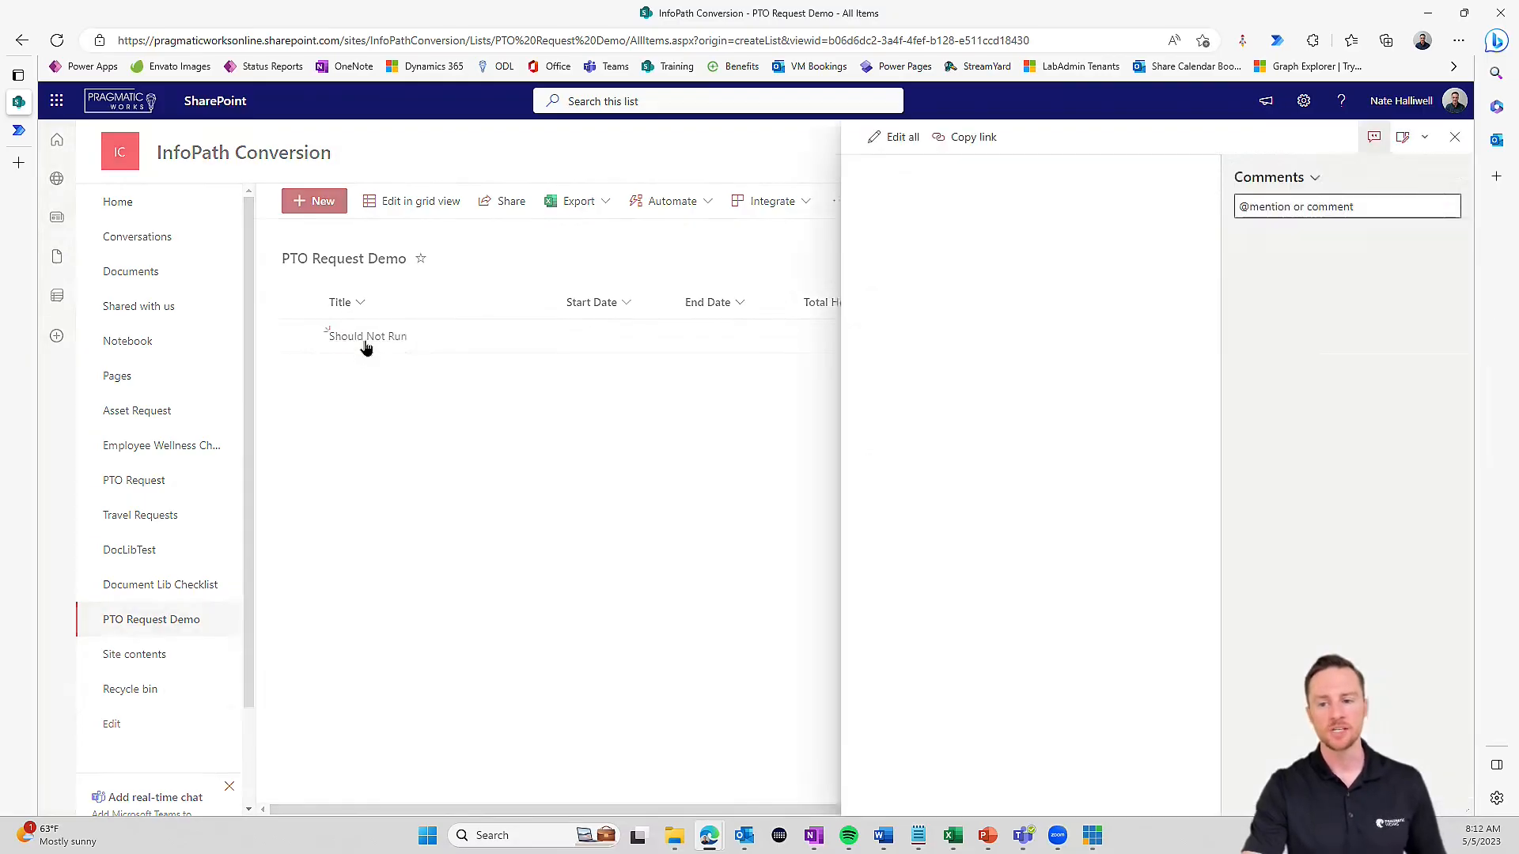
click(888, 250)
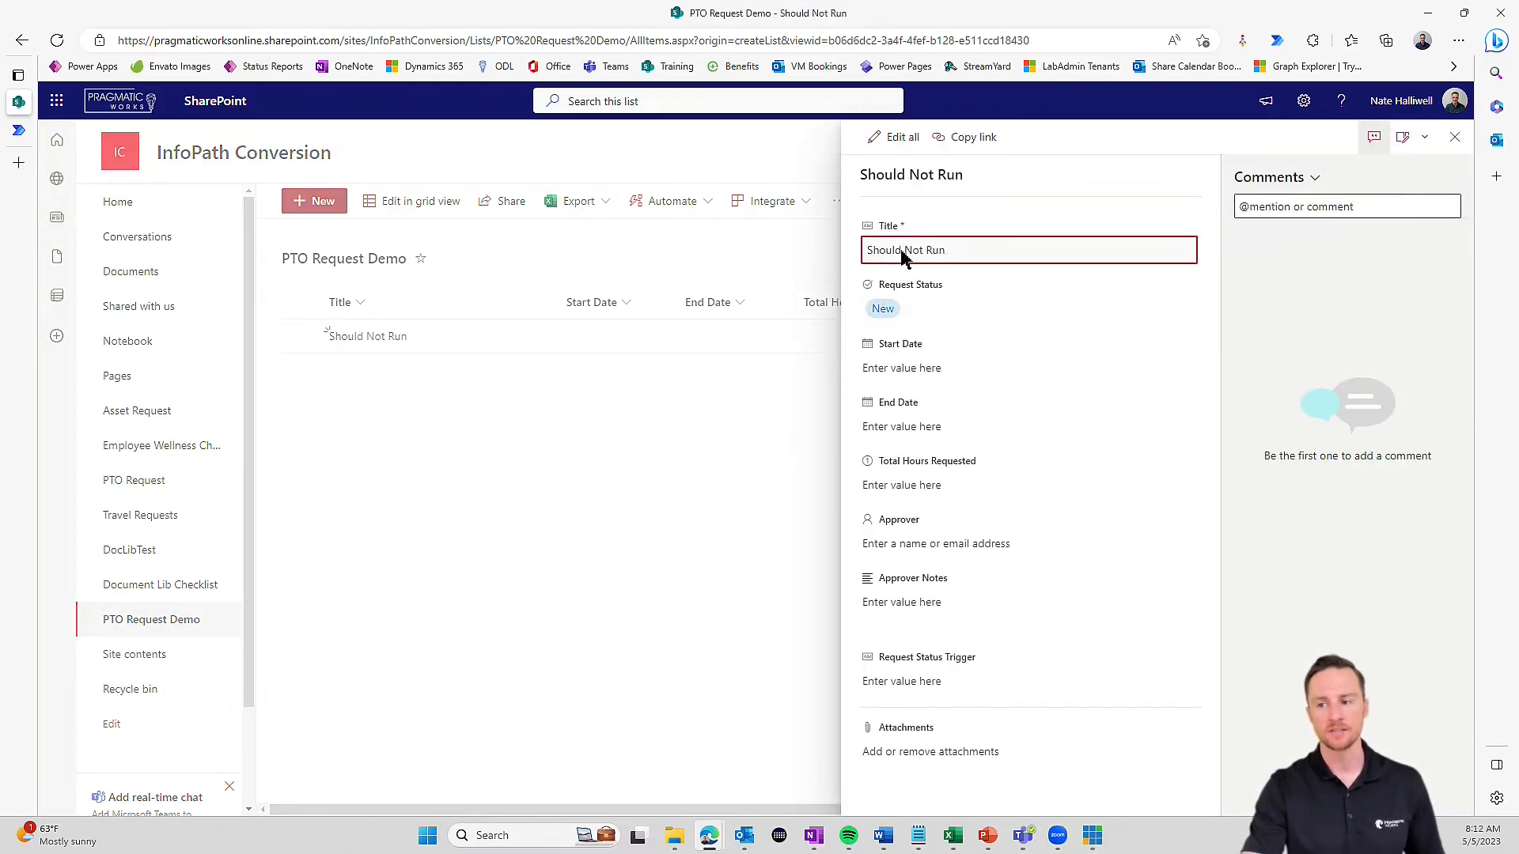
click(922, 250)
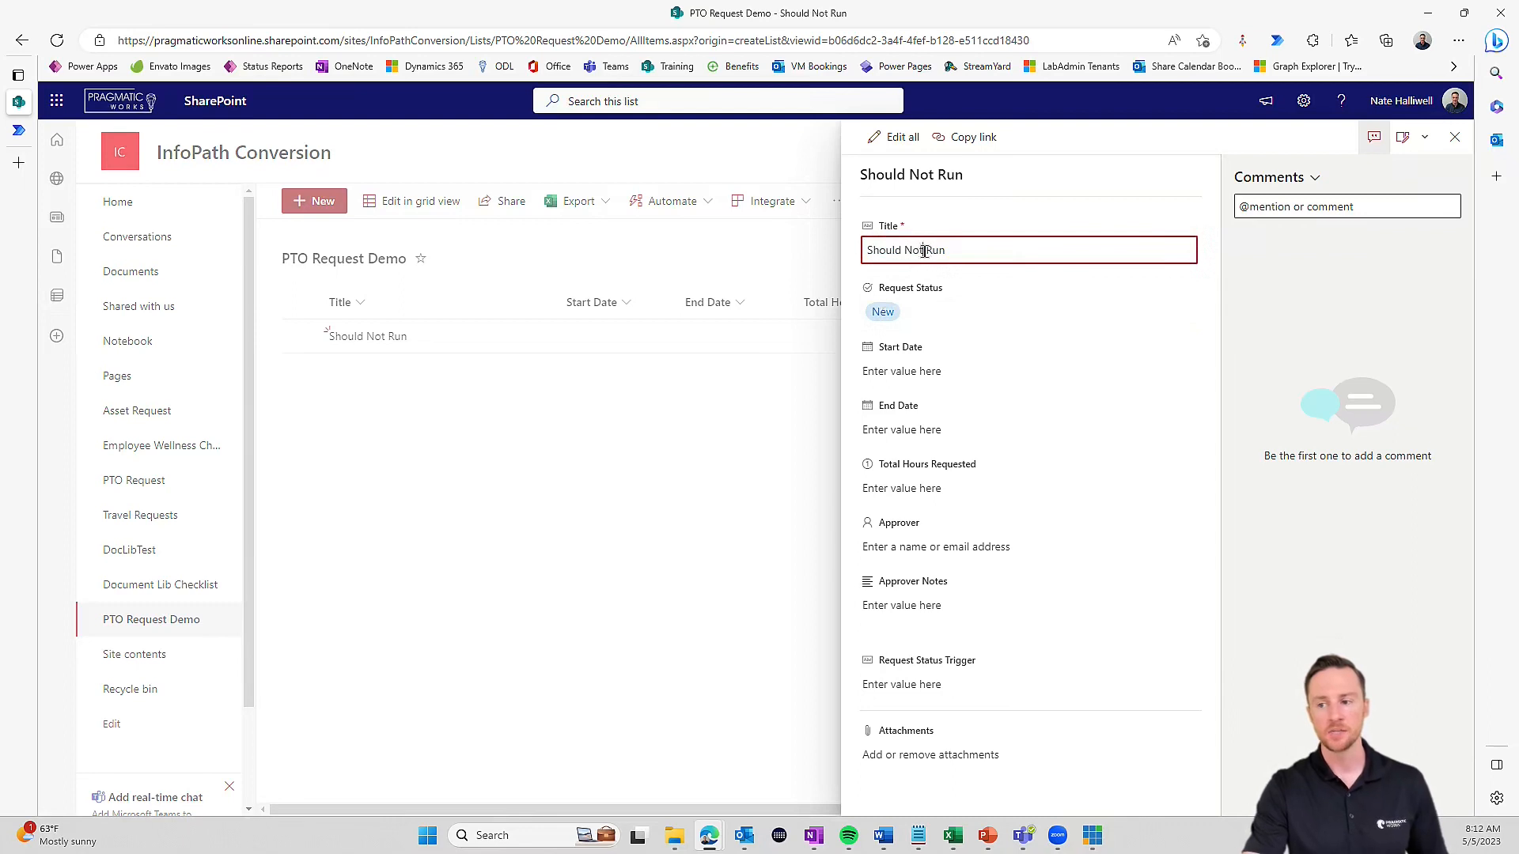
drag(924, 251, 904, 250)
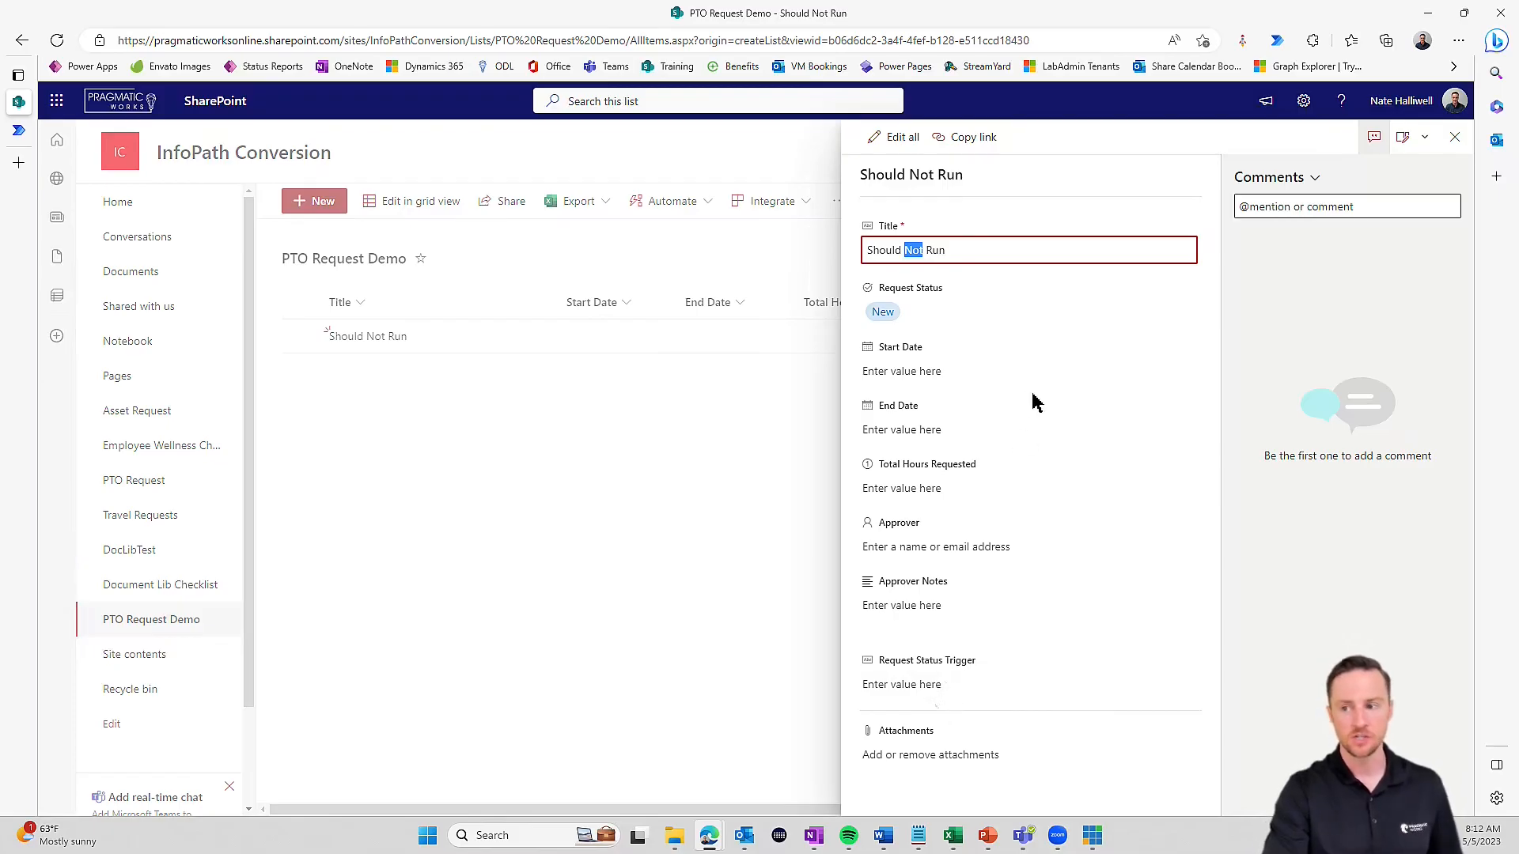
key(BackSpace)
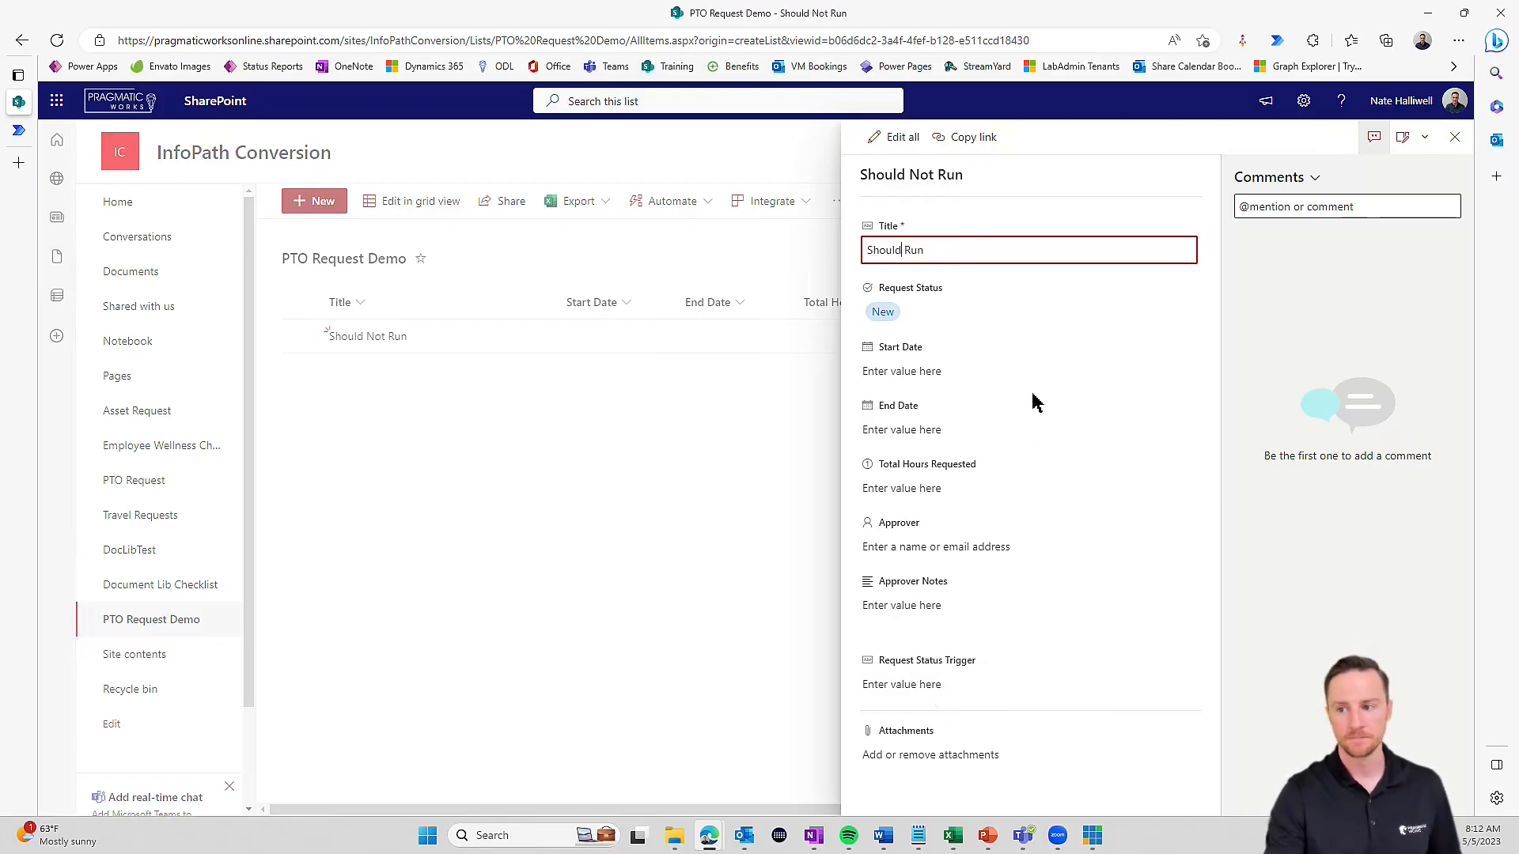
click(756, 454)
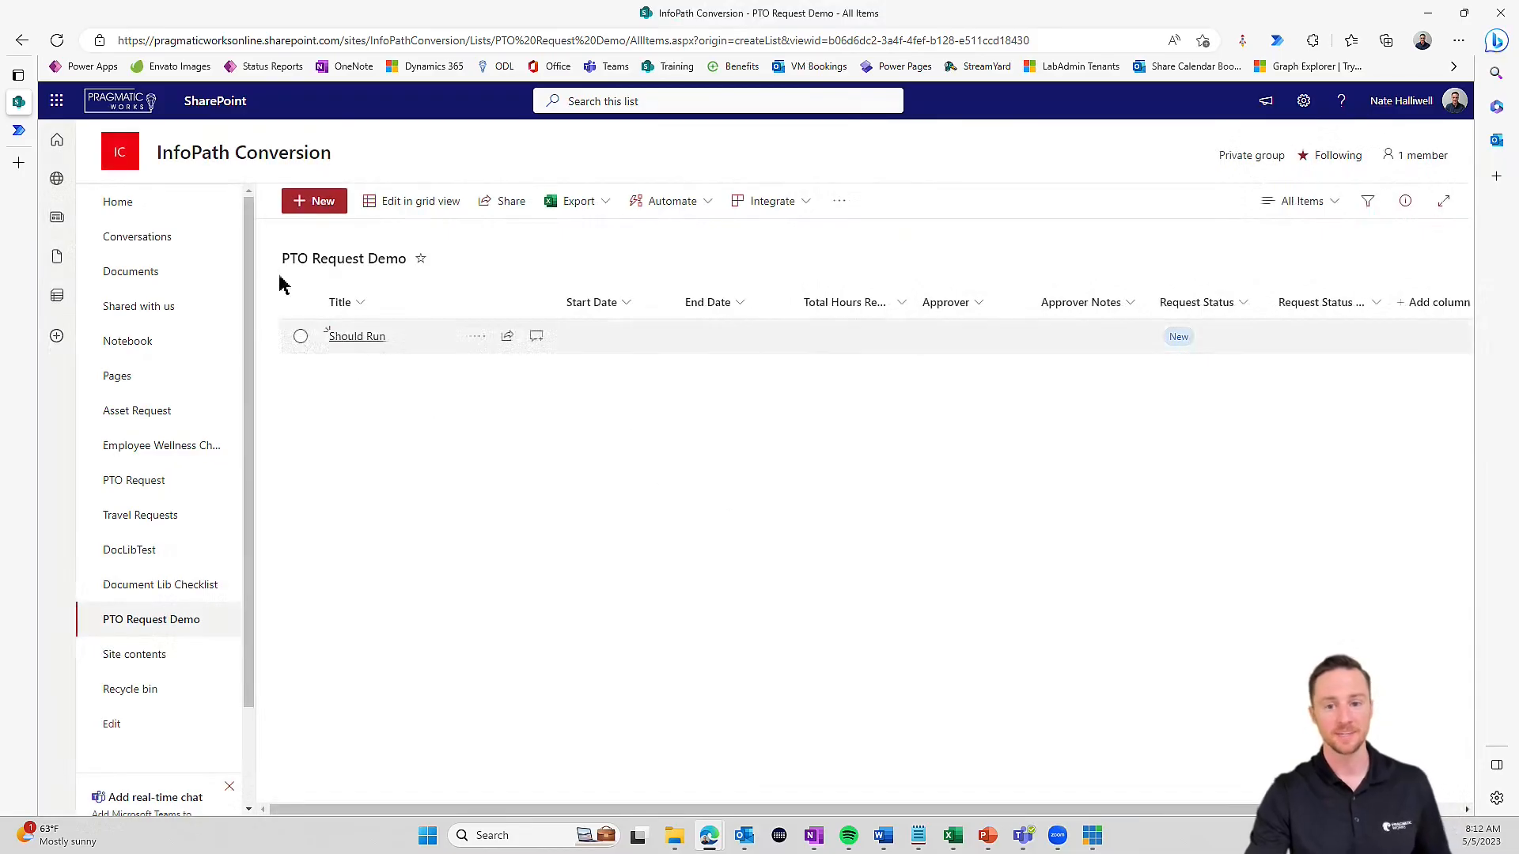
- Switch to Power Automate and inspect the Compose action's inputs and outputs in the test run
click(18, 131)
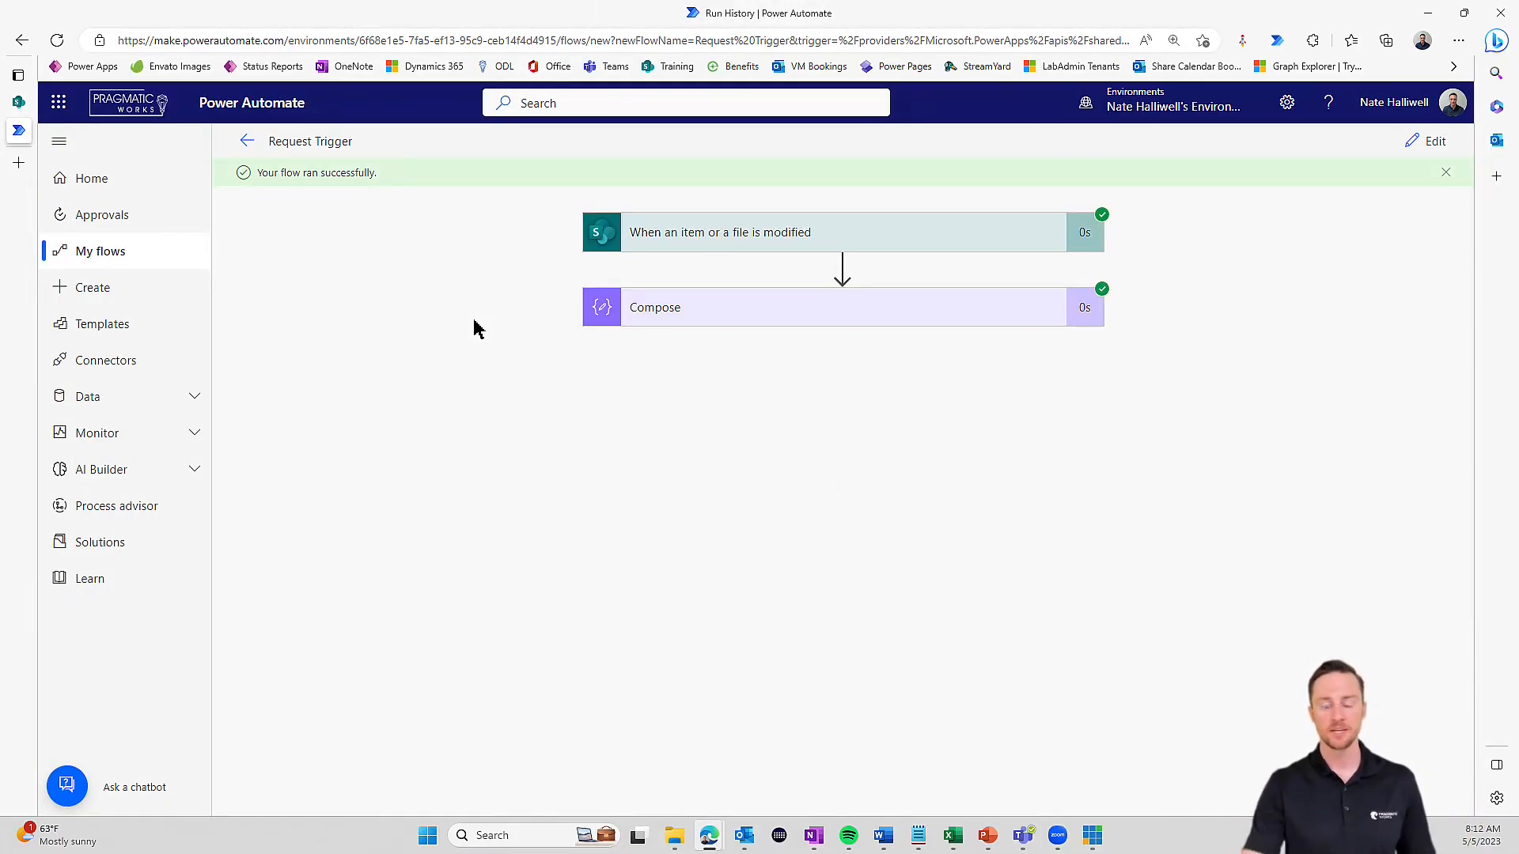
click(671, 324)
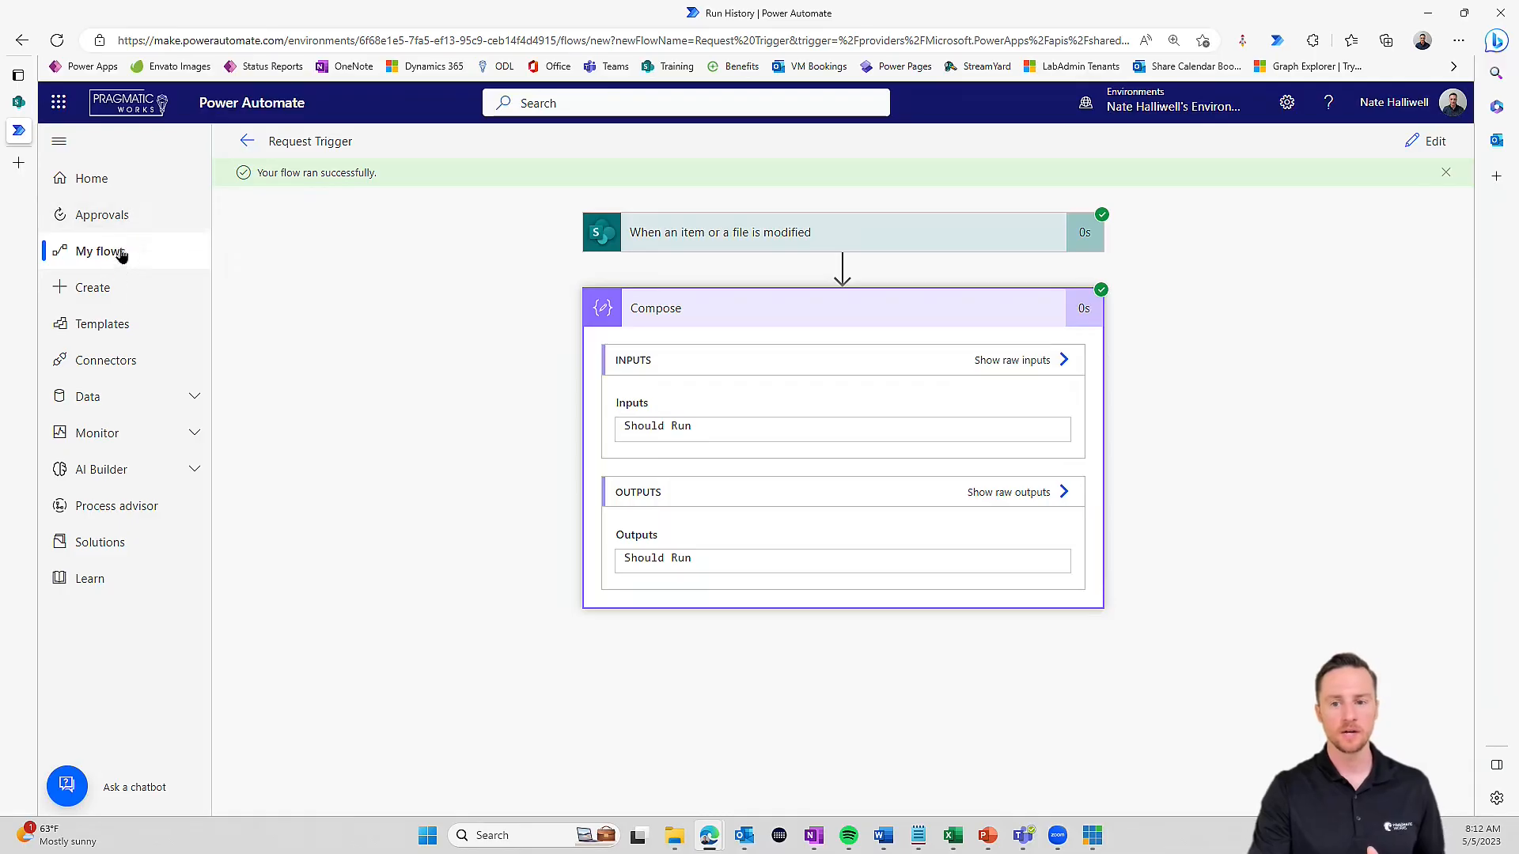
- Create an automated cloud flow with SharePoint's "When an item is created" trigger, leaving the flow name empty
click(113, 291)
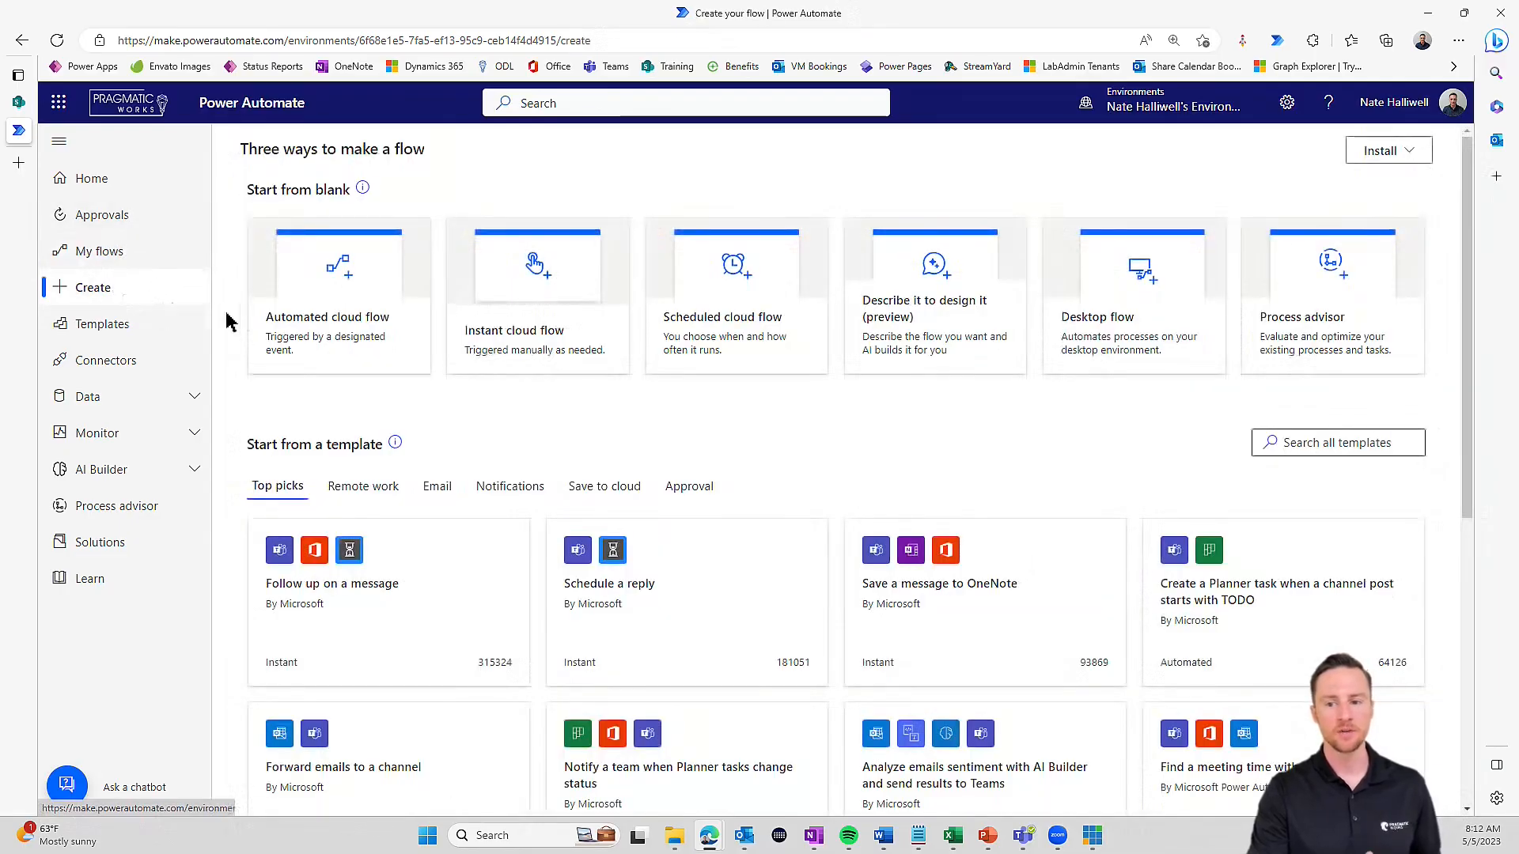
click(320, 333)
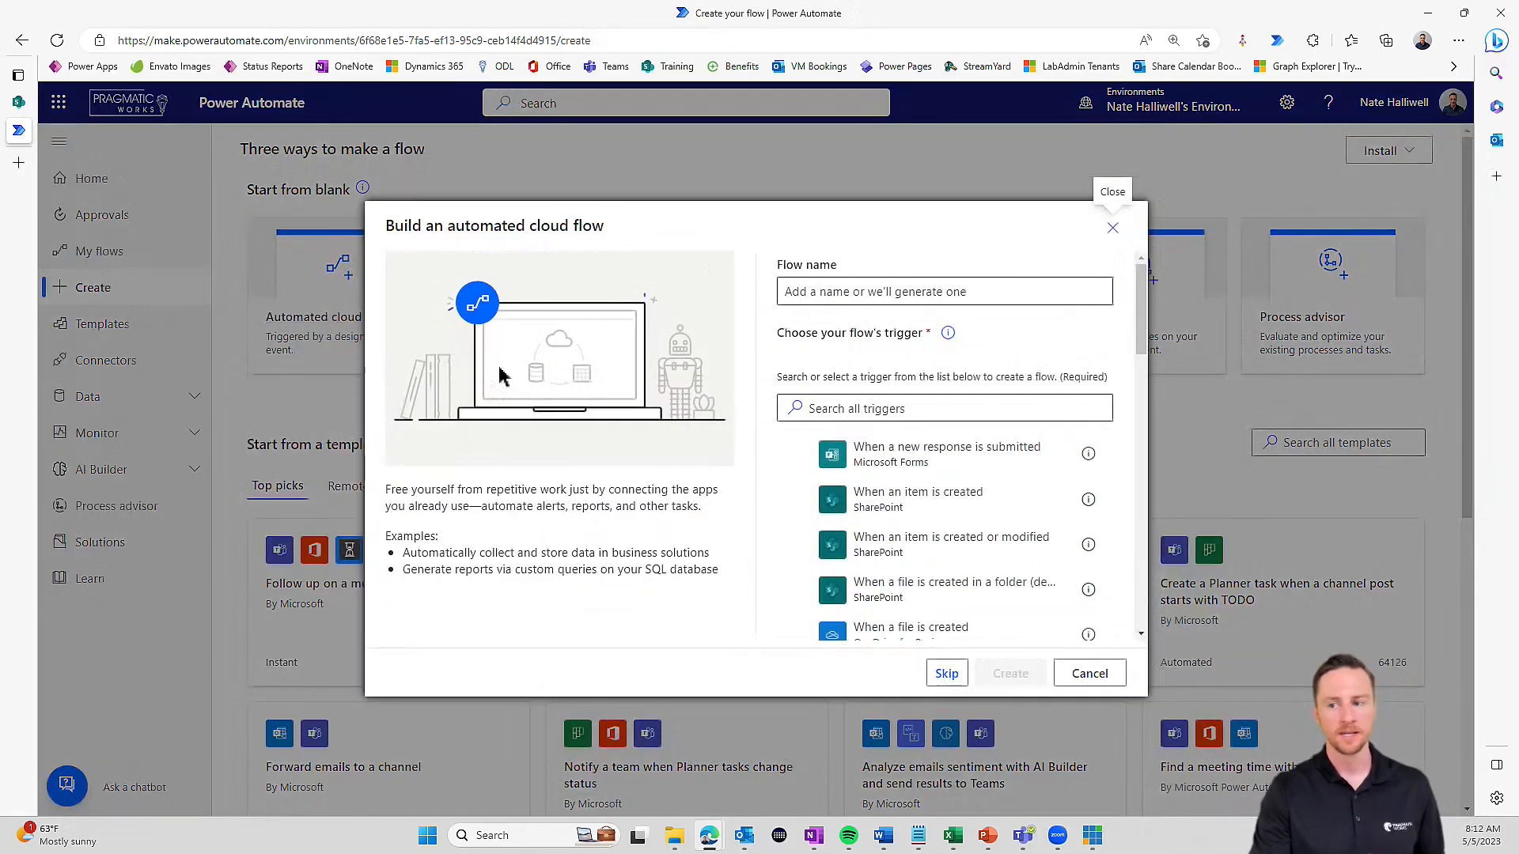
click(941, 509)
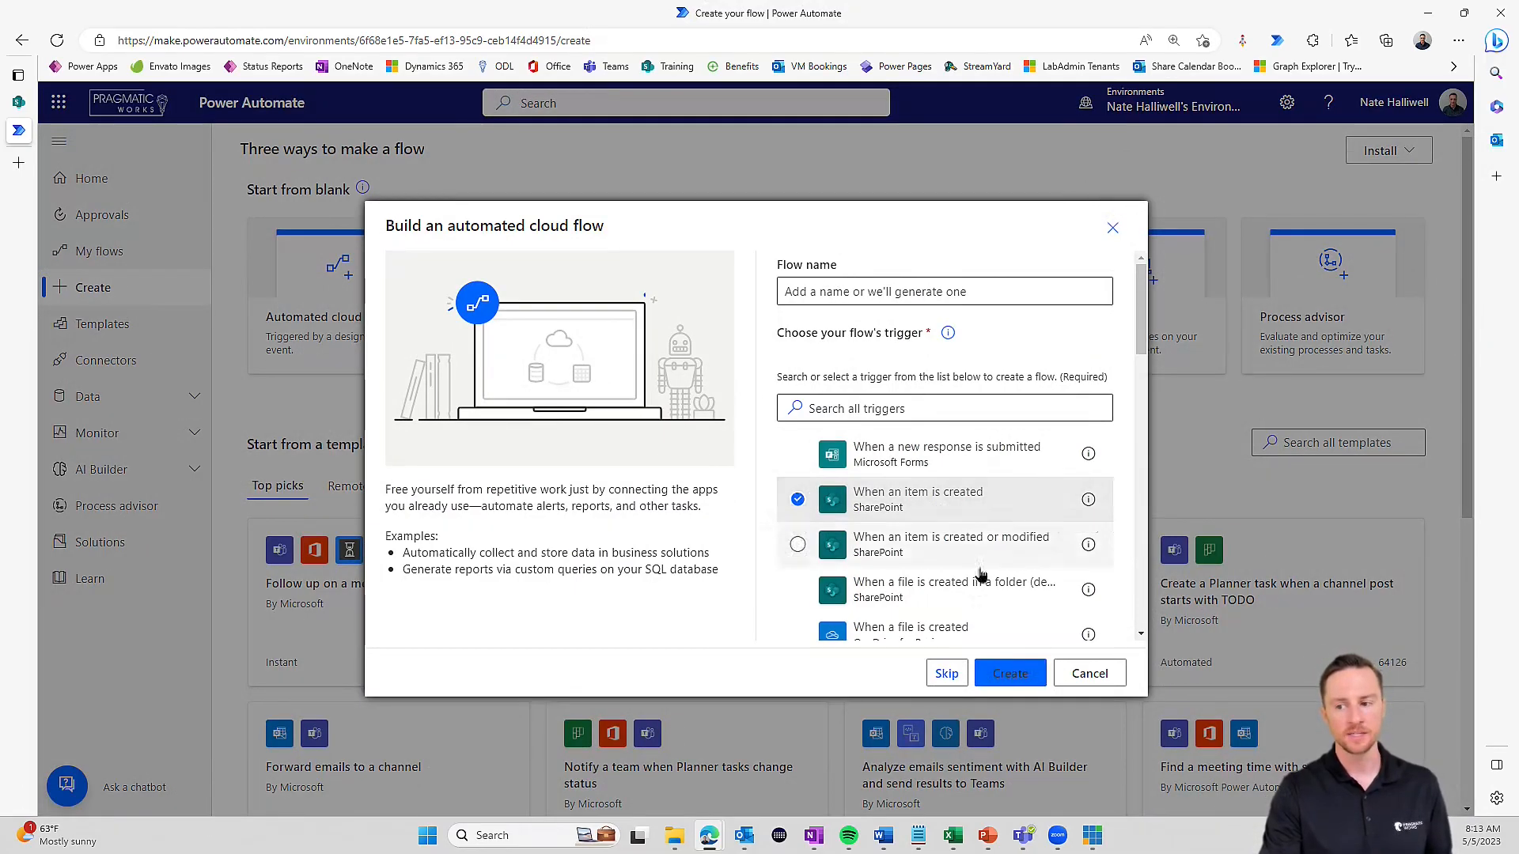
click(1010, 673)
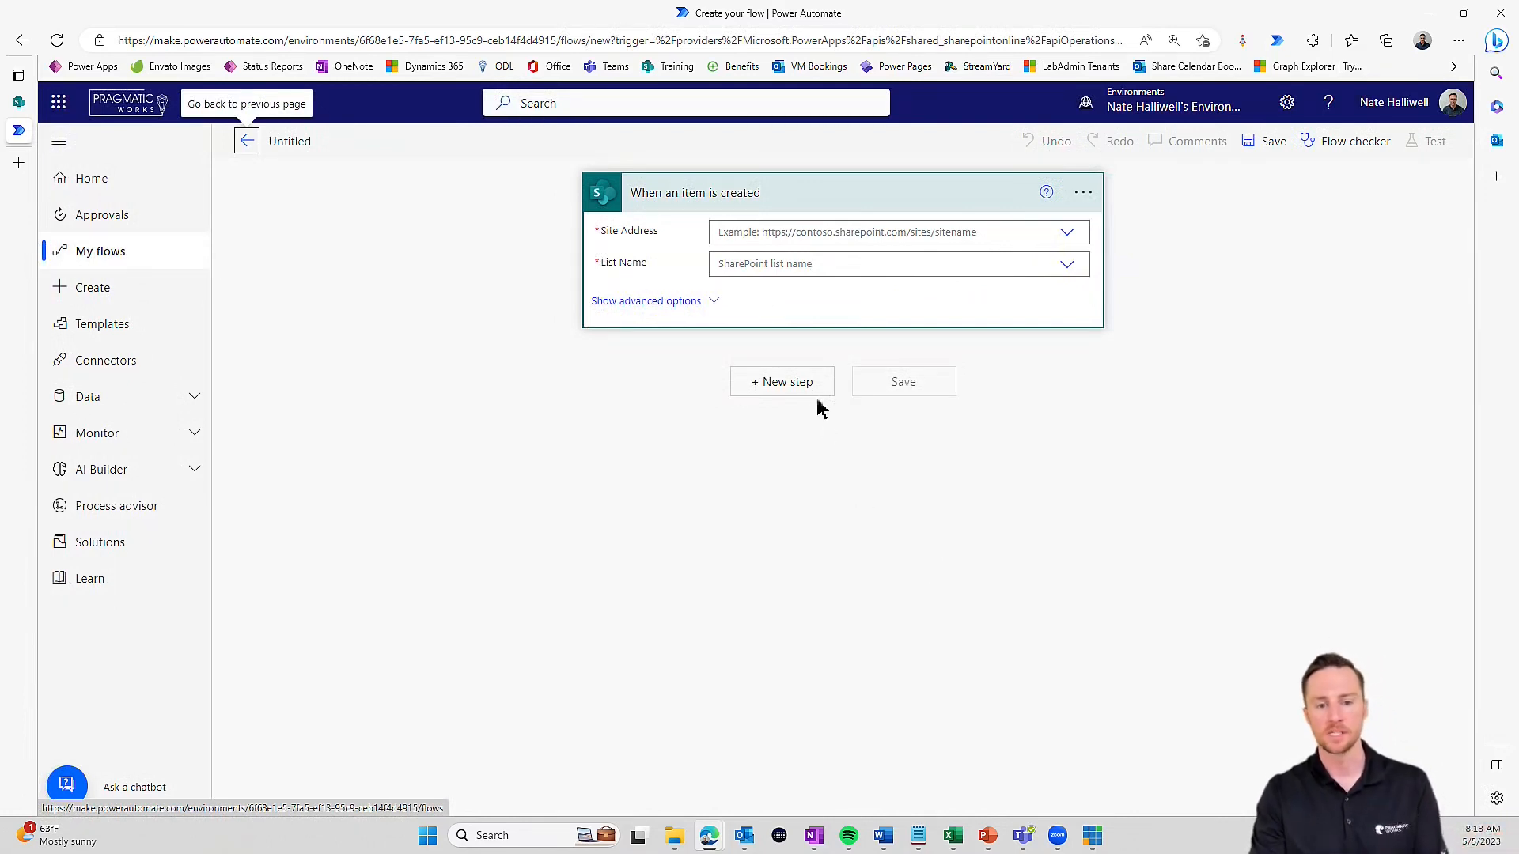
- Point the trigger at the InfoPath Conversion site and the PTO Request Demo list
click(1065, 237)
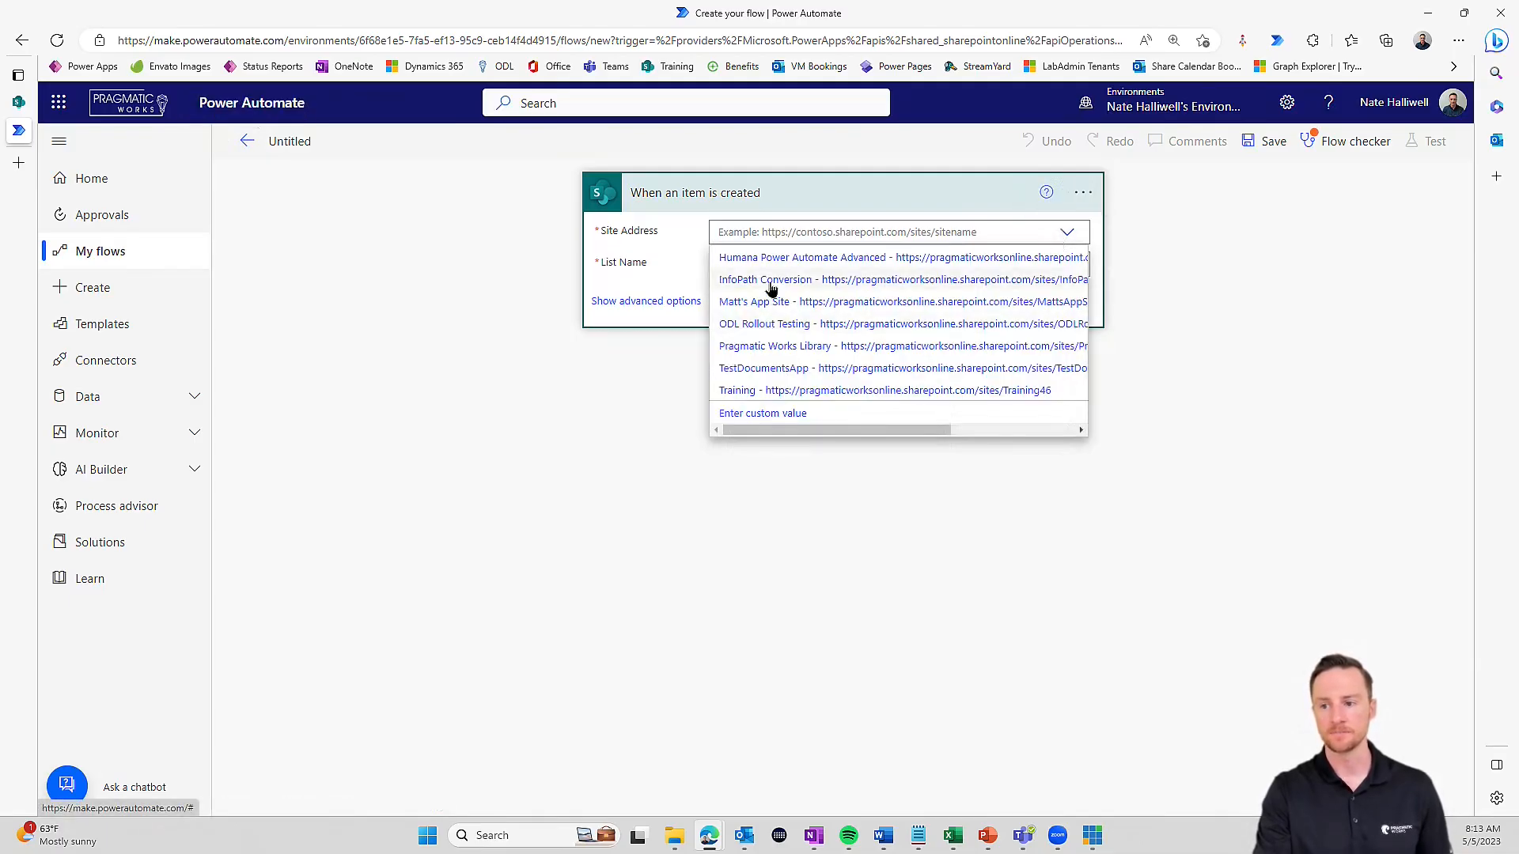
click(767, 281)
click(1044, 283)
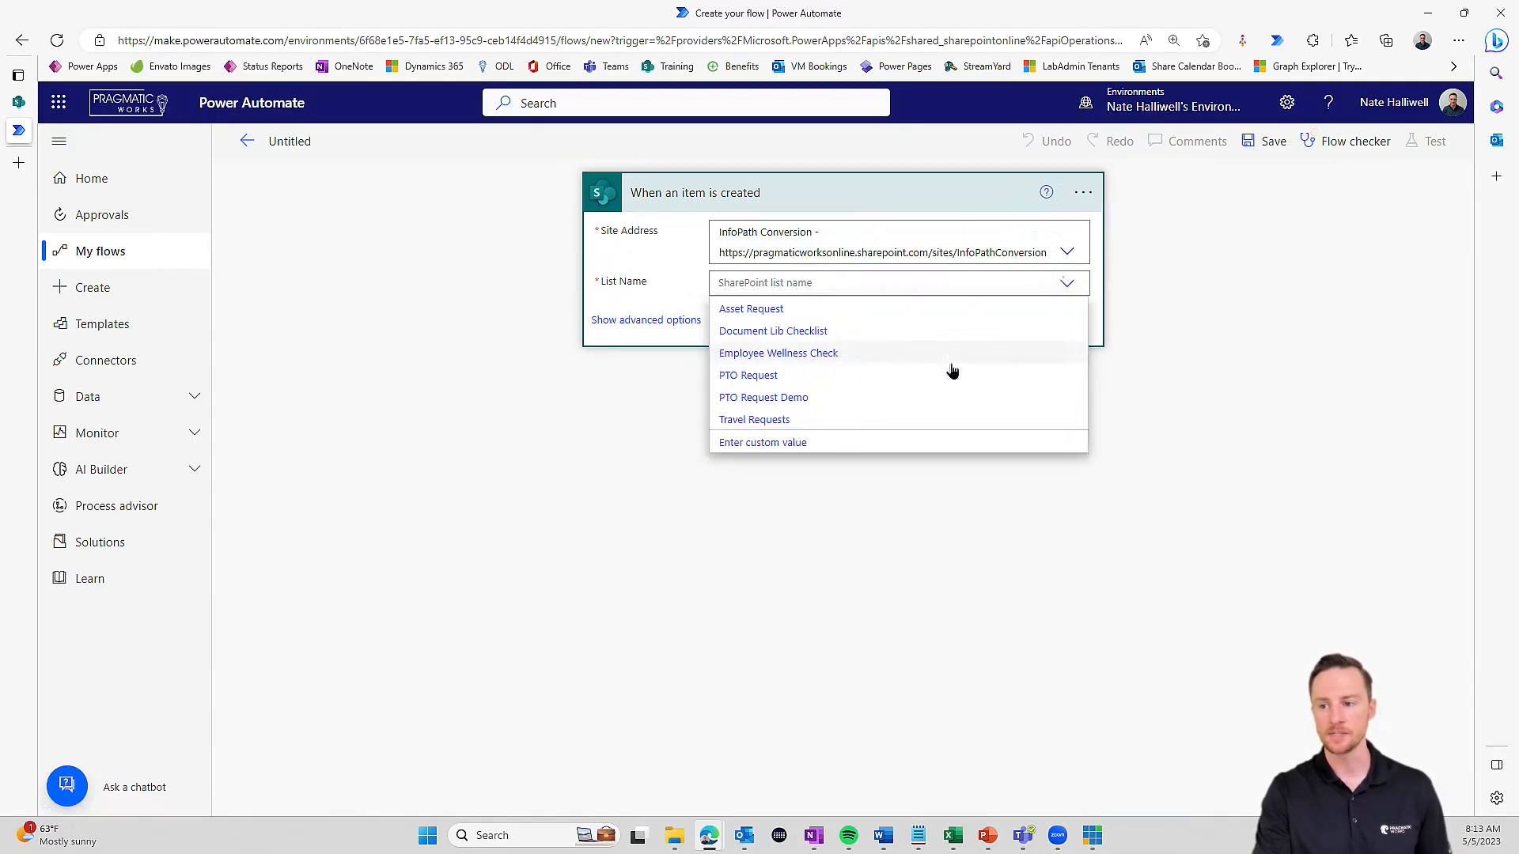
click(793, 404)
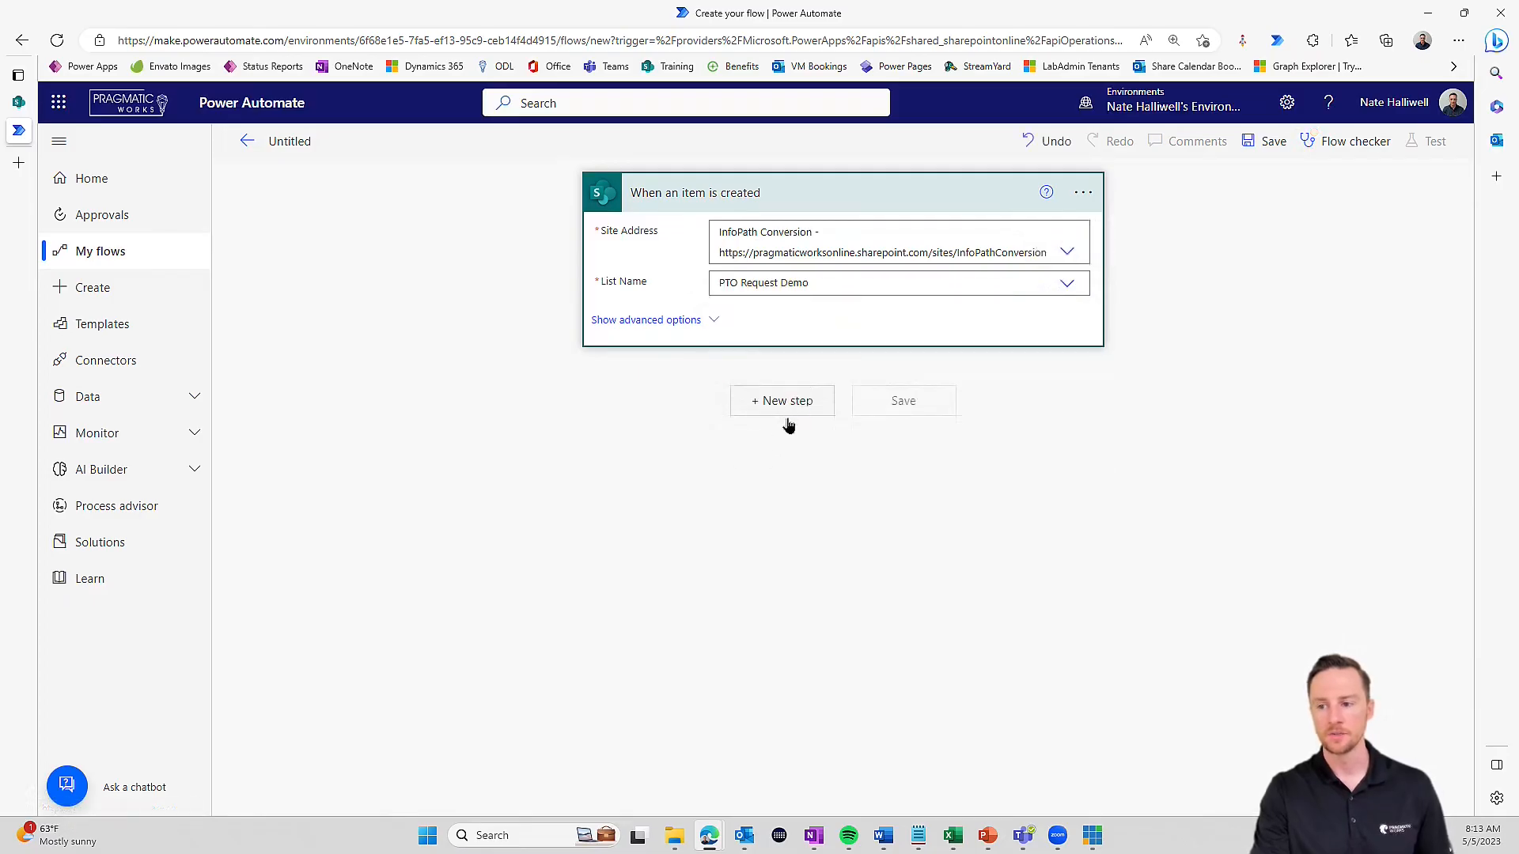
- Add a SharePoint Update item action for the InfoPath Conversion site's PTO Request Demo list
click(787, 417)
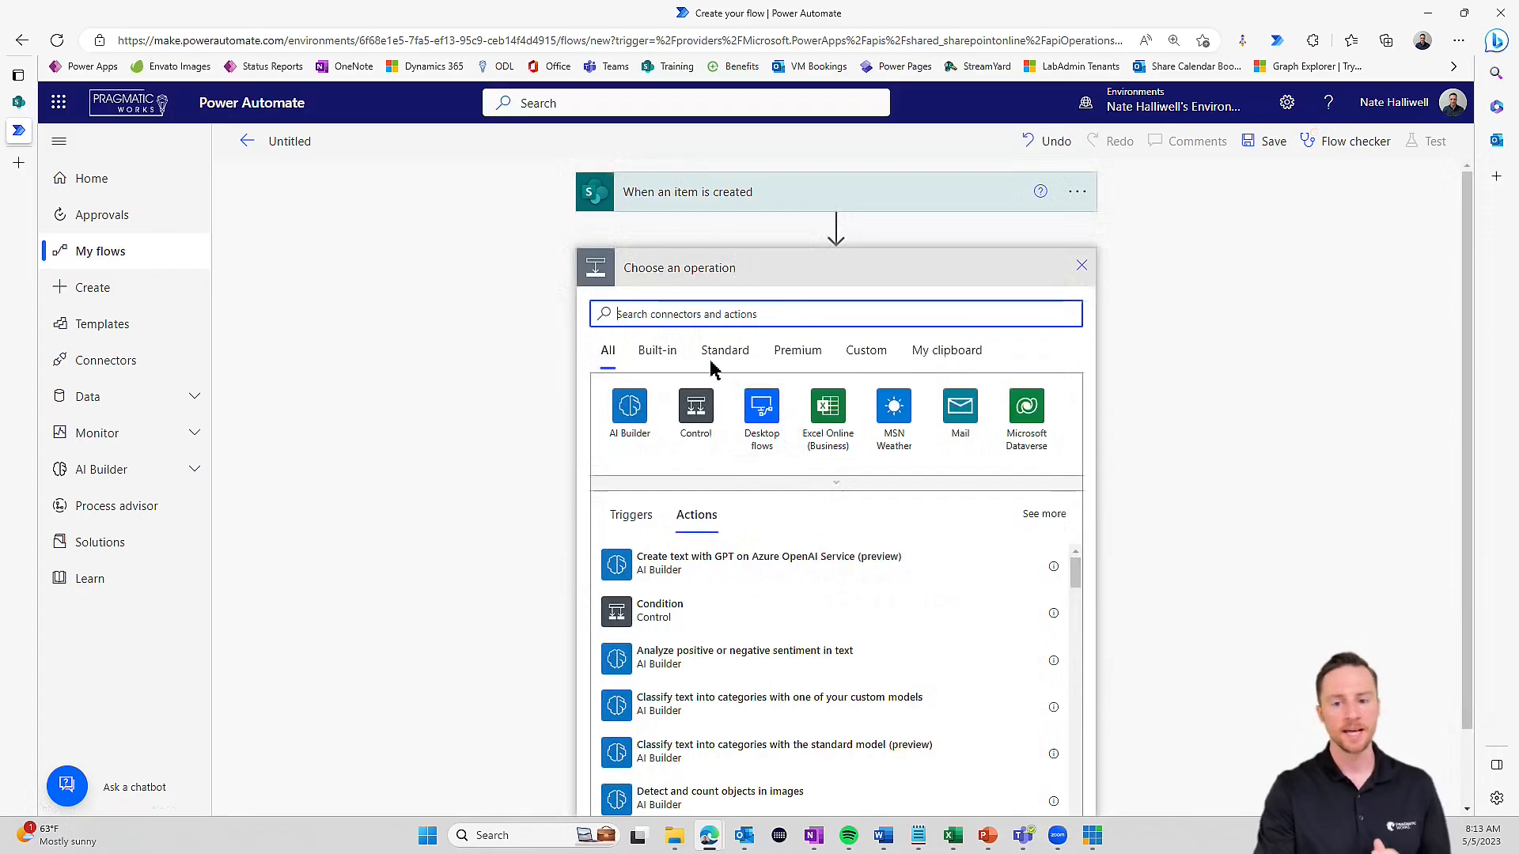
text(update)
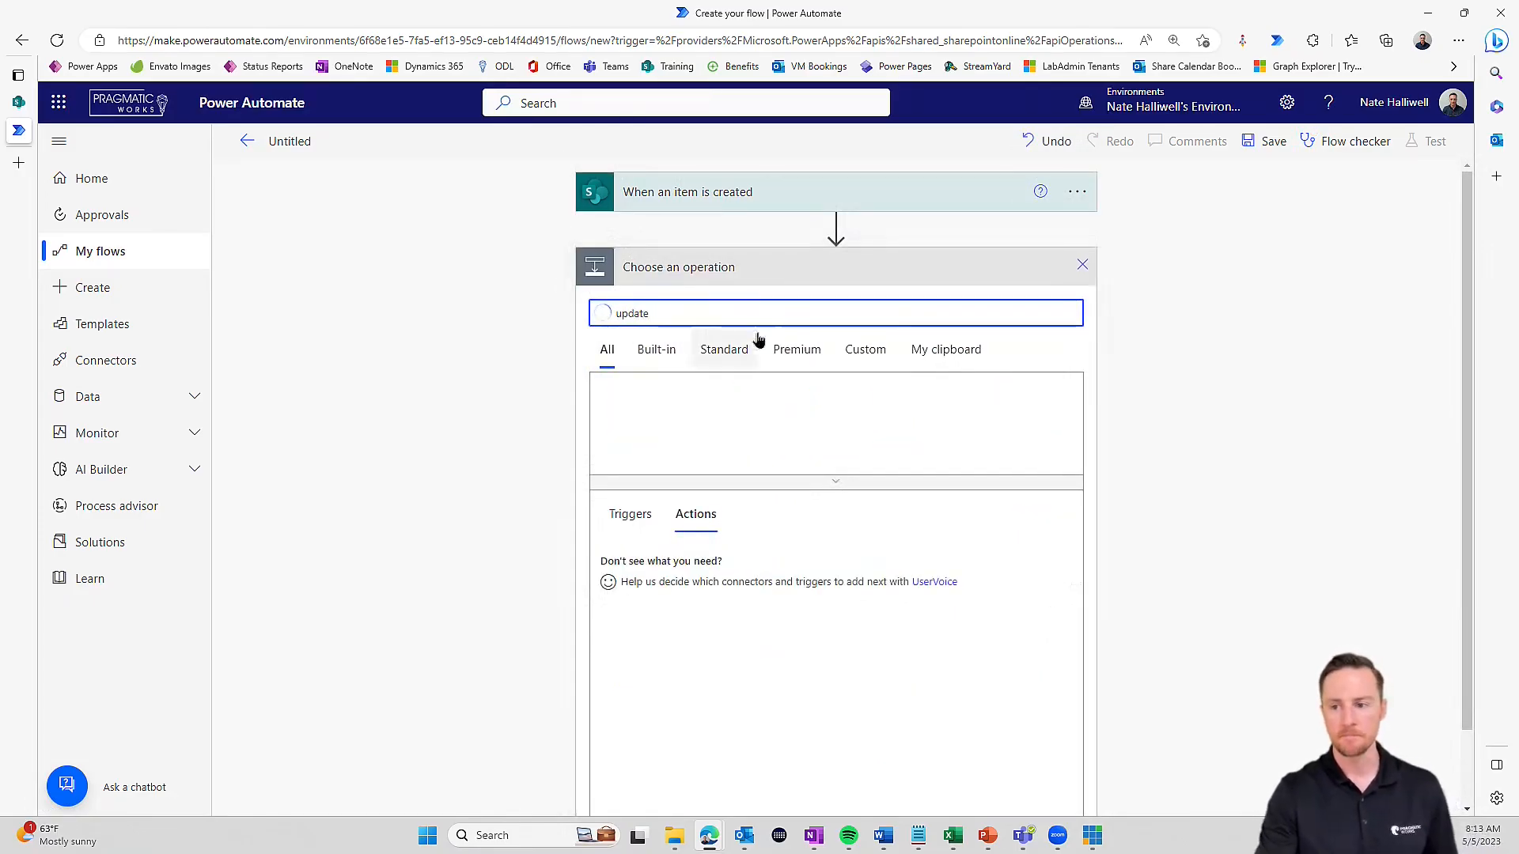
click(701, 704)
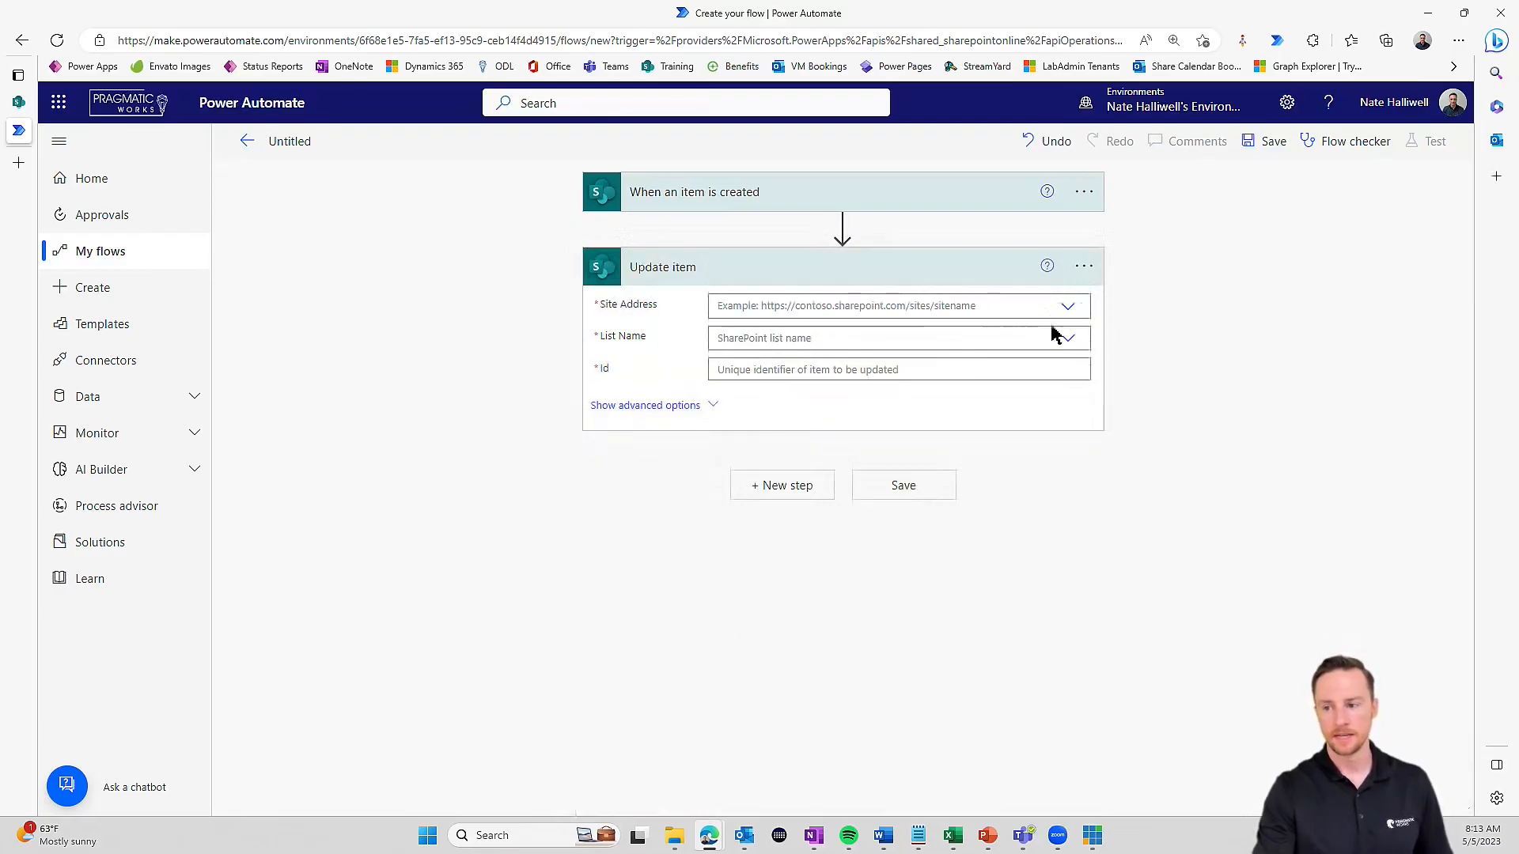
click(1067, 308)
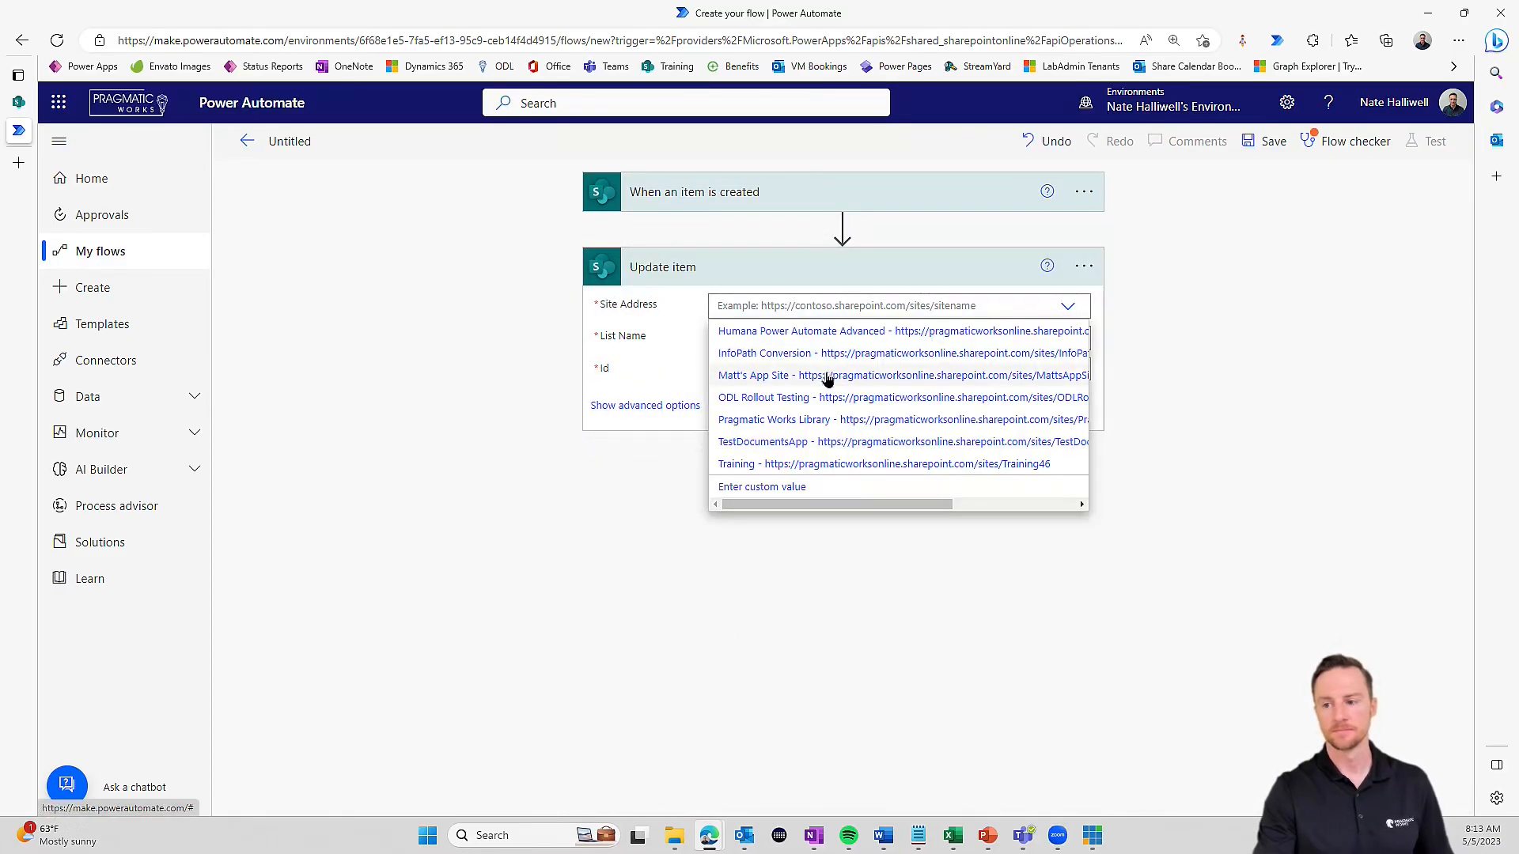
click(815, 353)
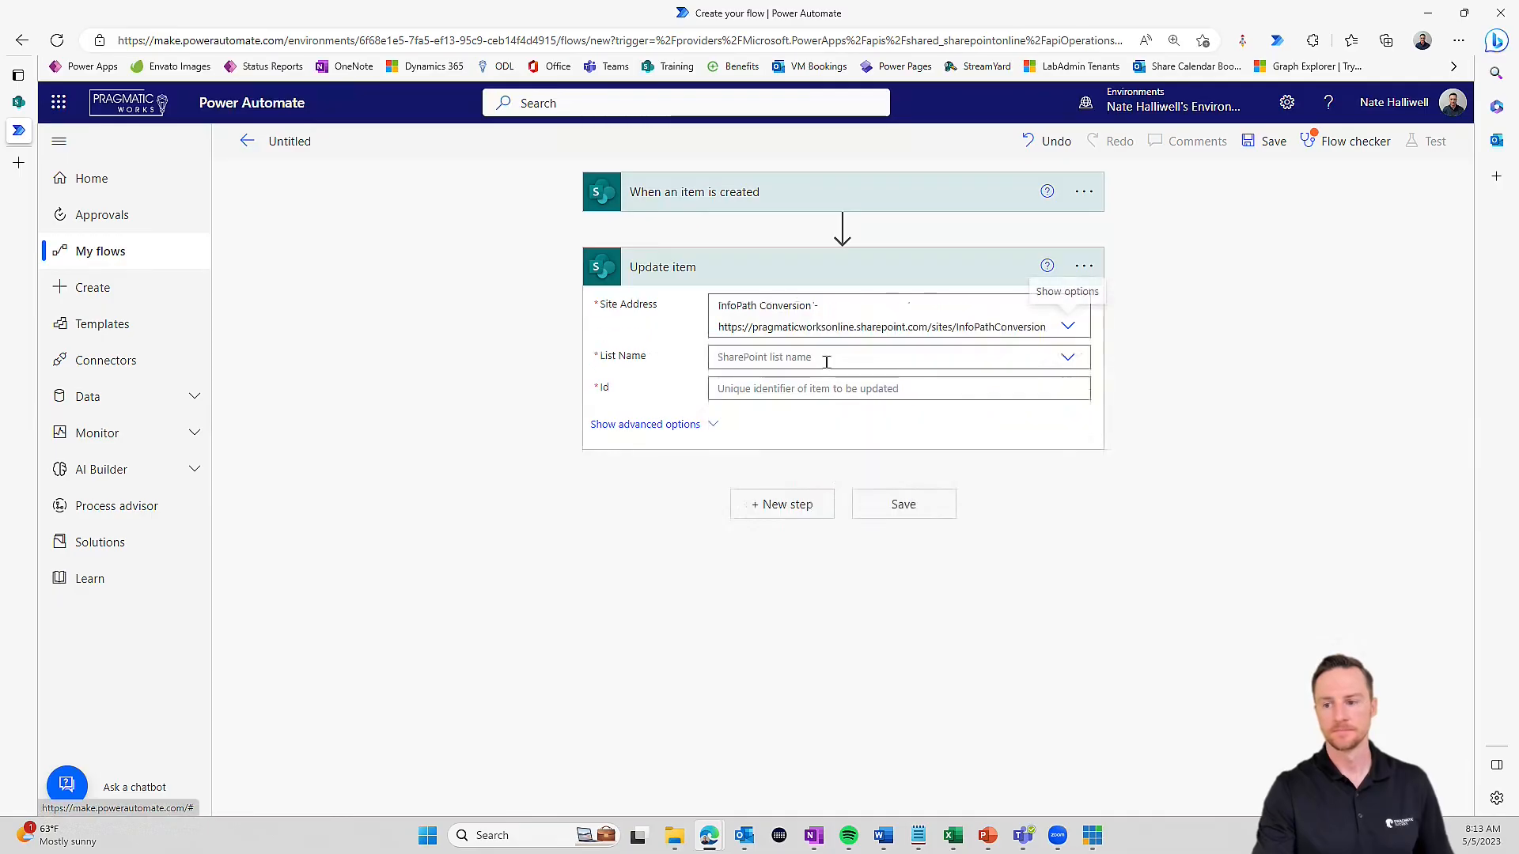
click(1067, 358)
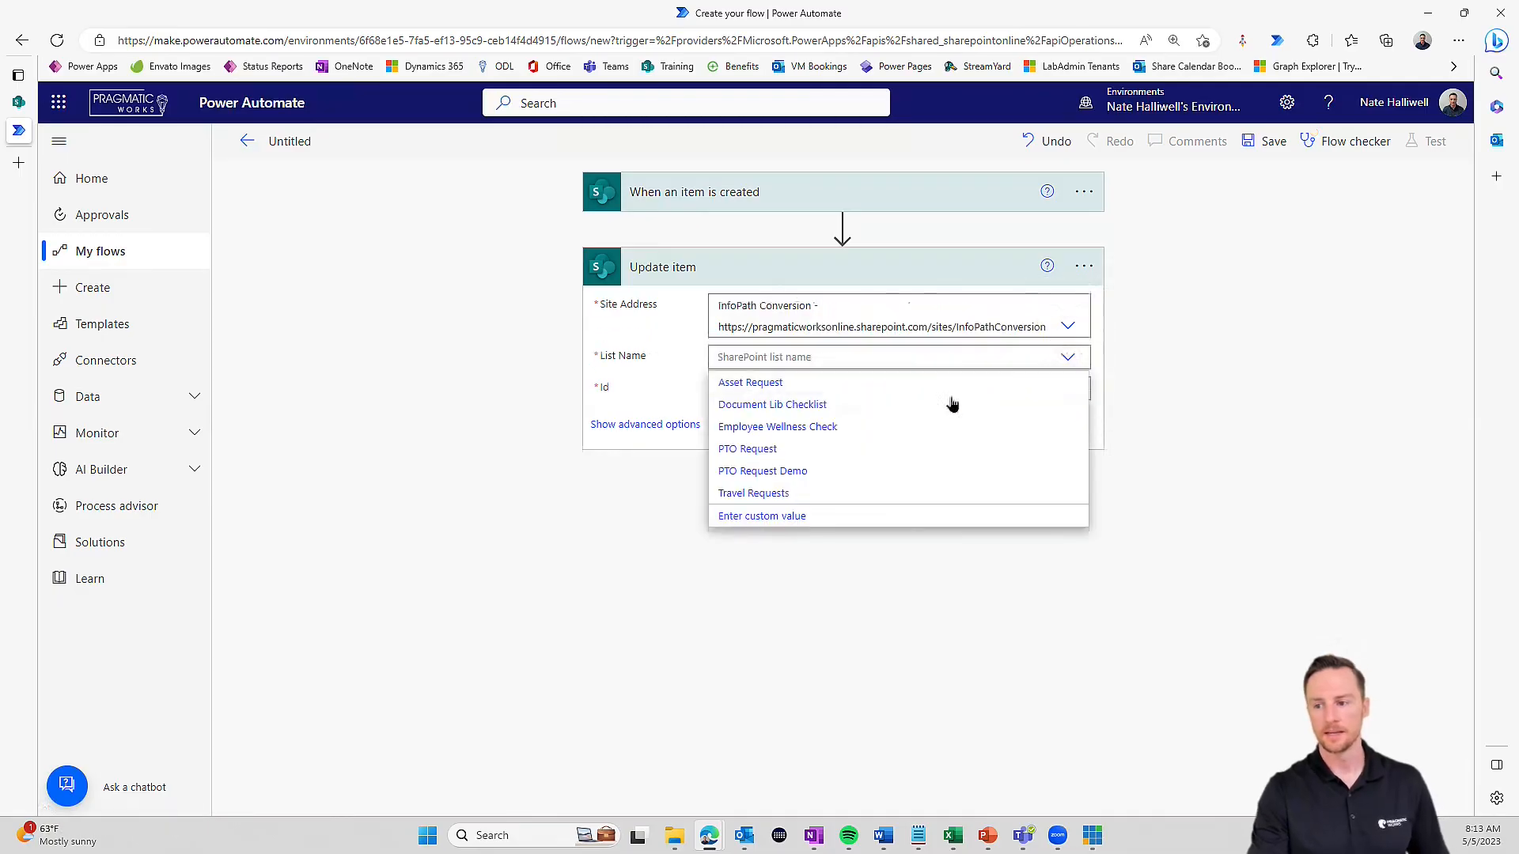
click(811, 471)
- Set the Update item action's Id to the trigger's ID and clear its Request Status Value
click(802, 390)
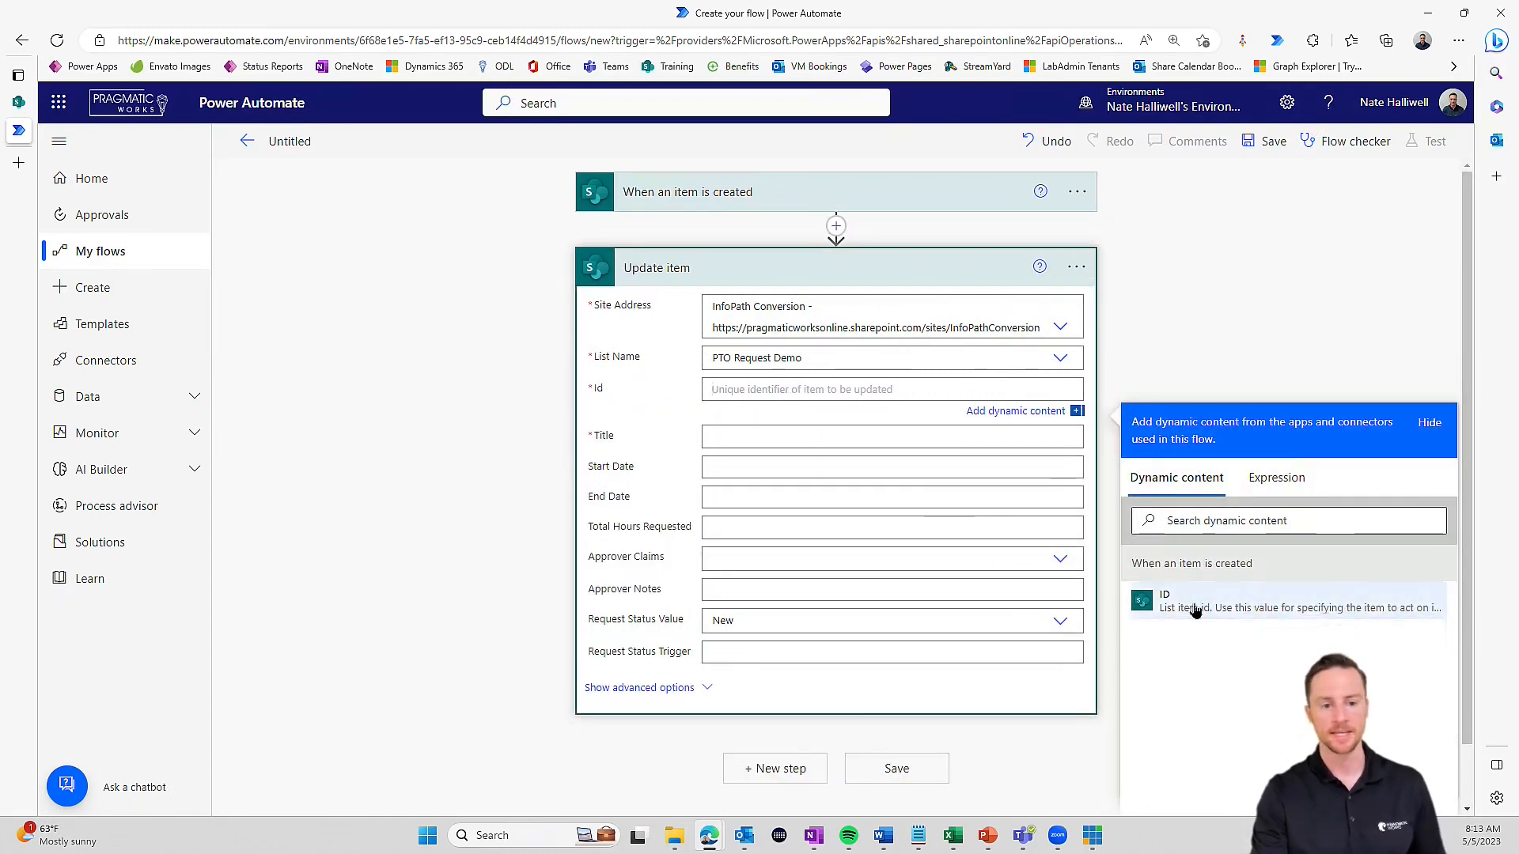
click(1195, 610)
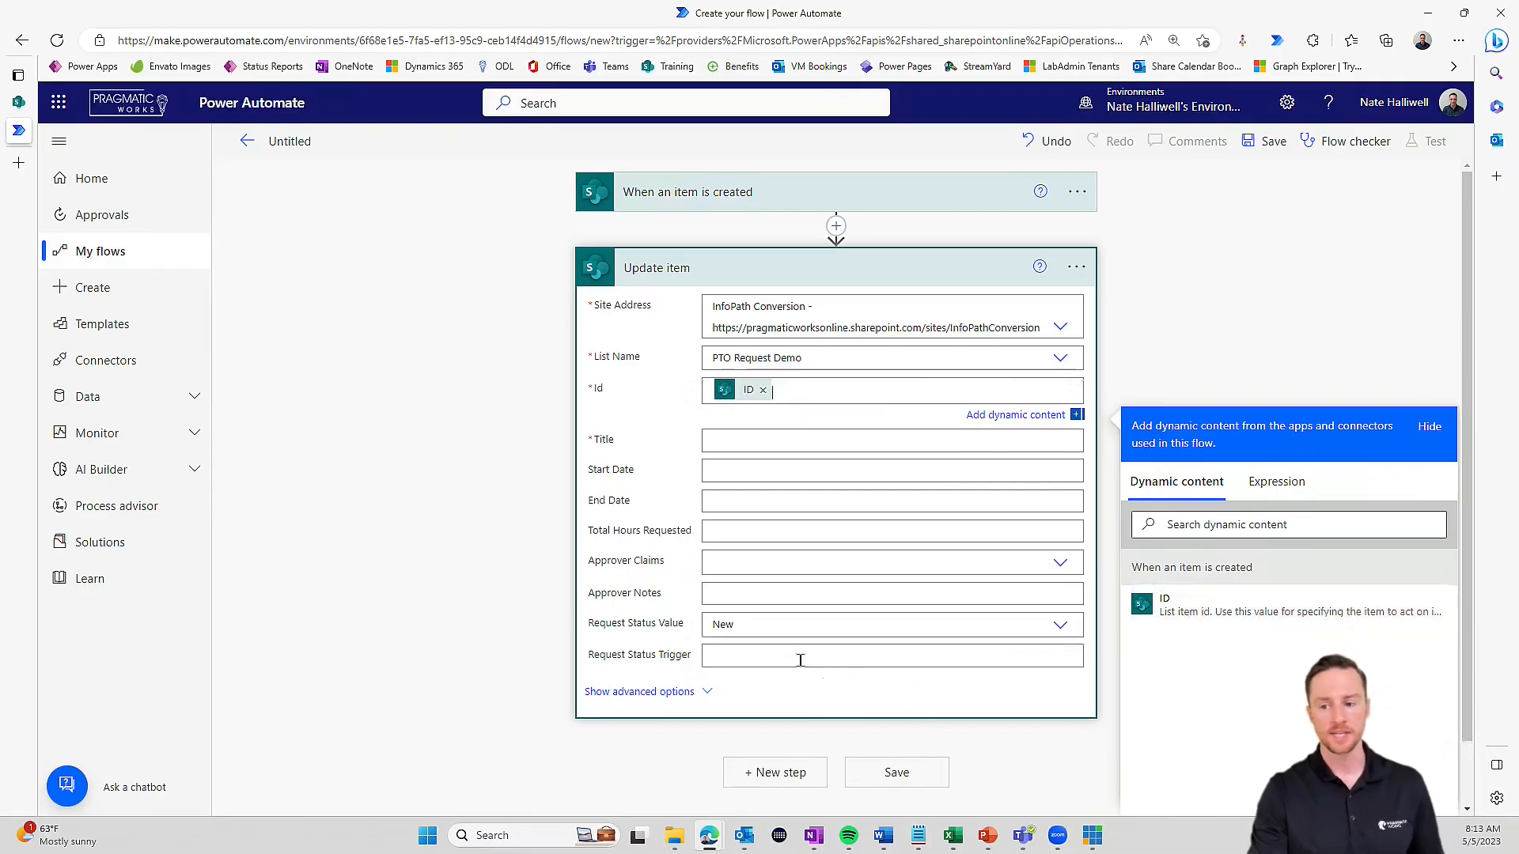
click(909, 620)
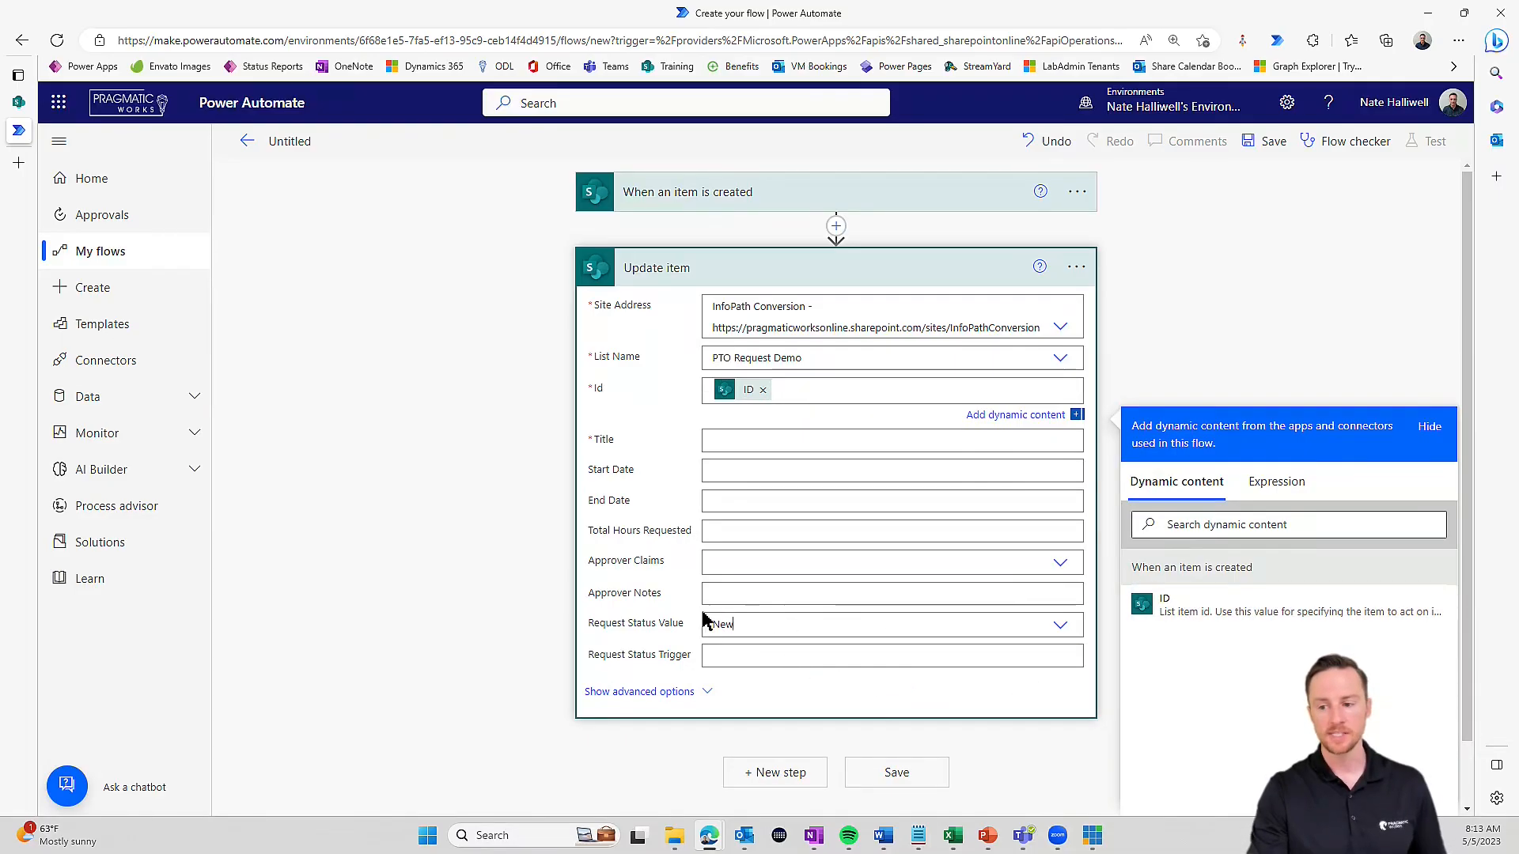
key(BackSpace)
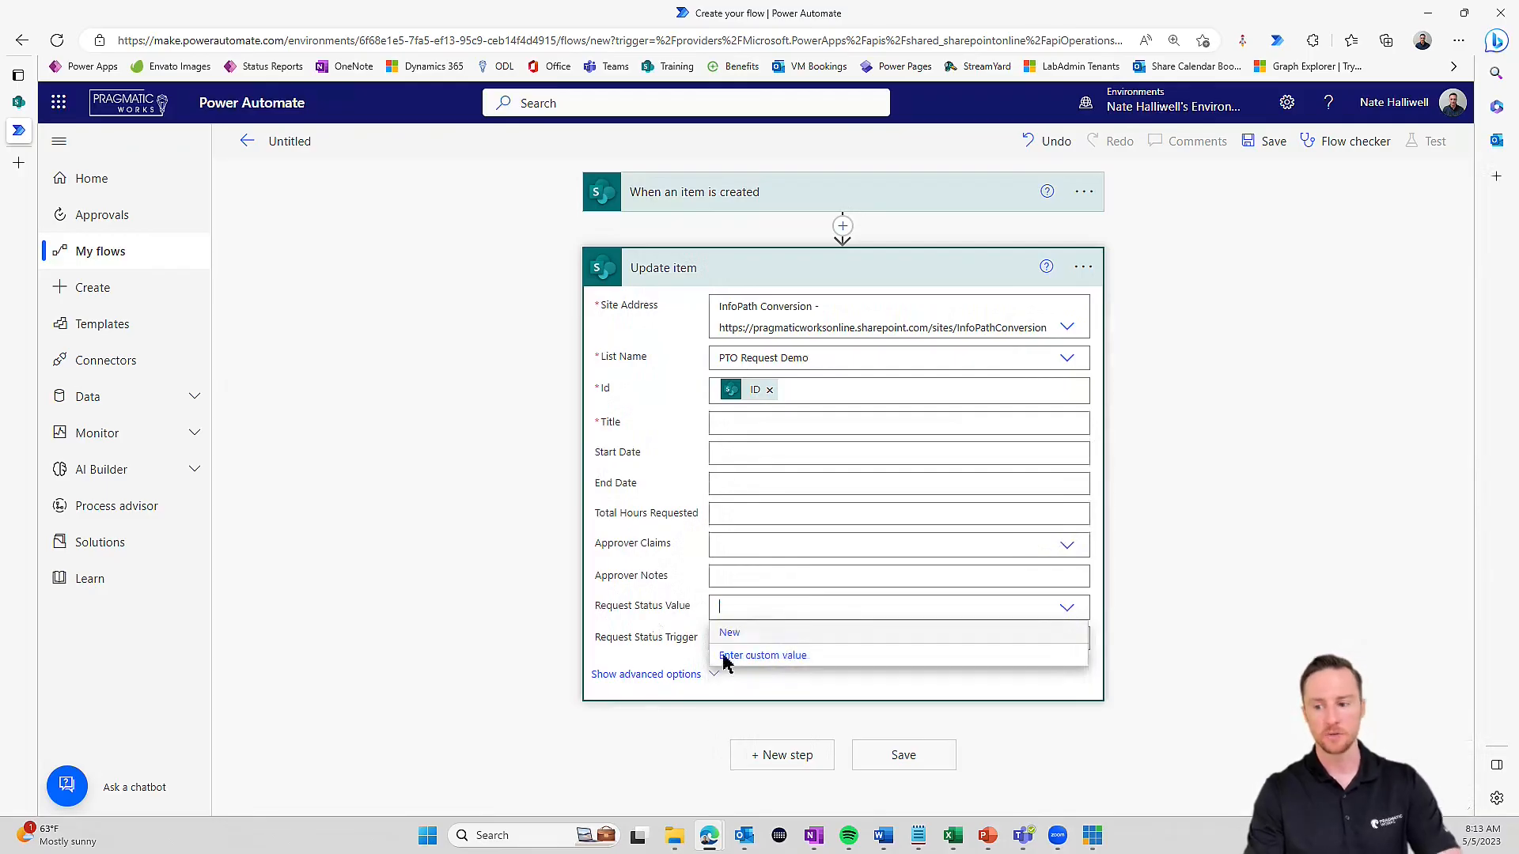
click(682, 624)
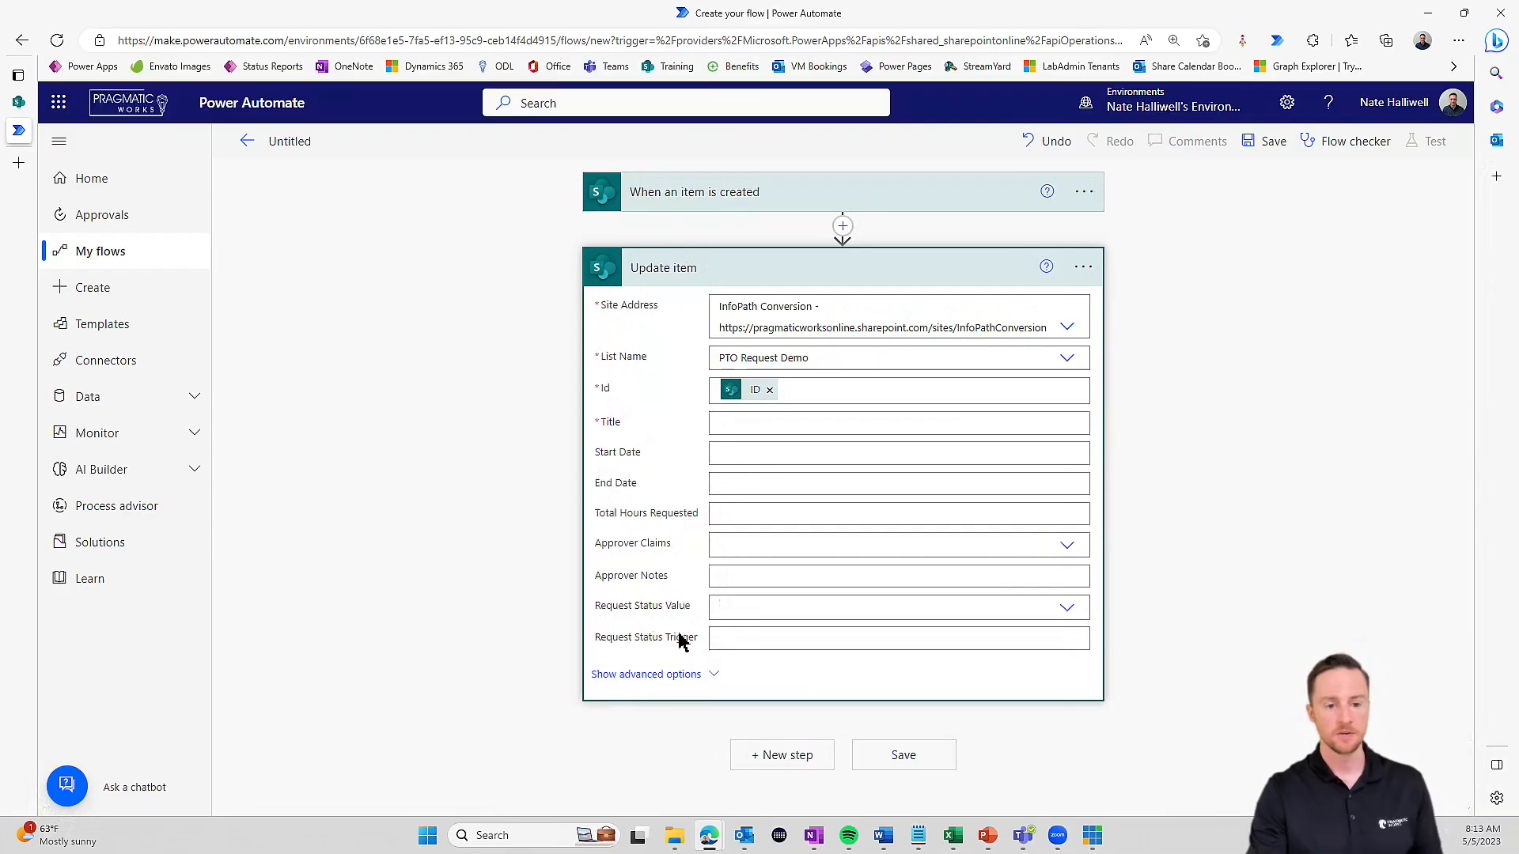
- Fill the Update item action's Request Status Trigger with the trigger's Request Status Value dynamic content
click(733, 640)
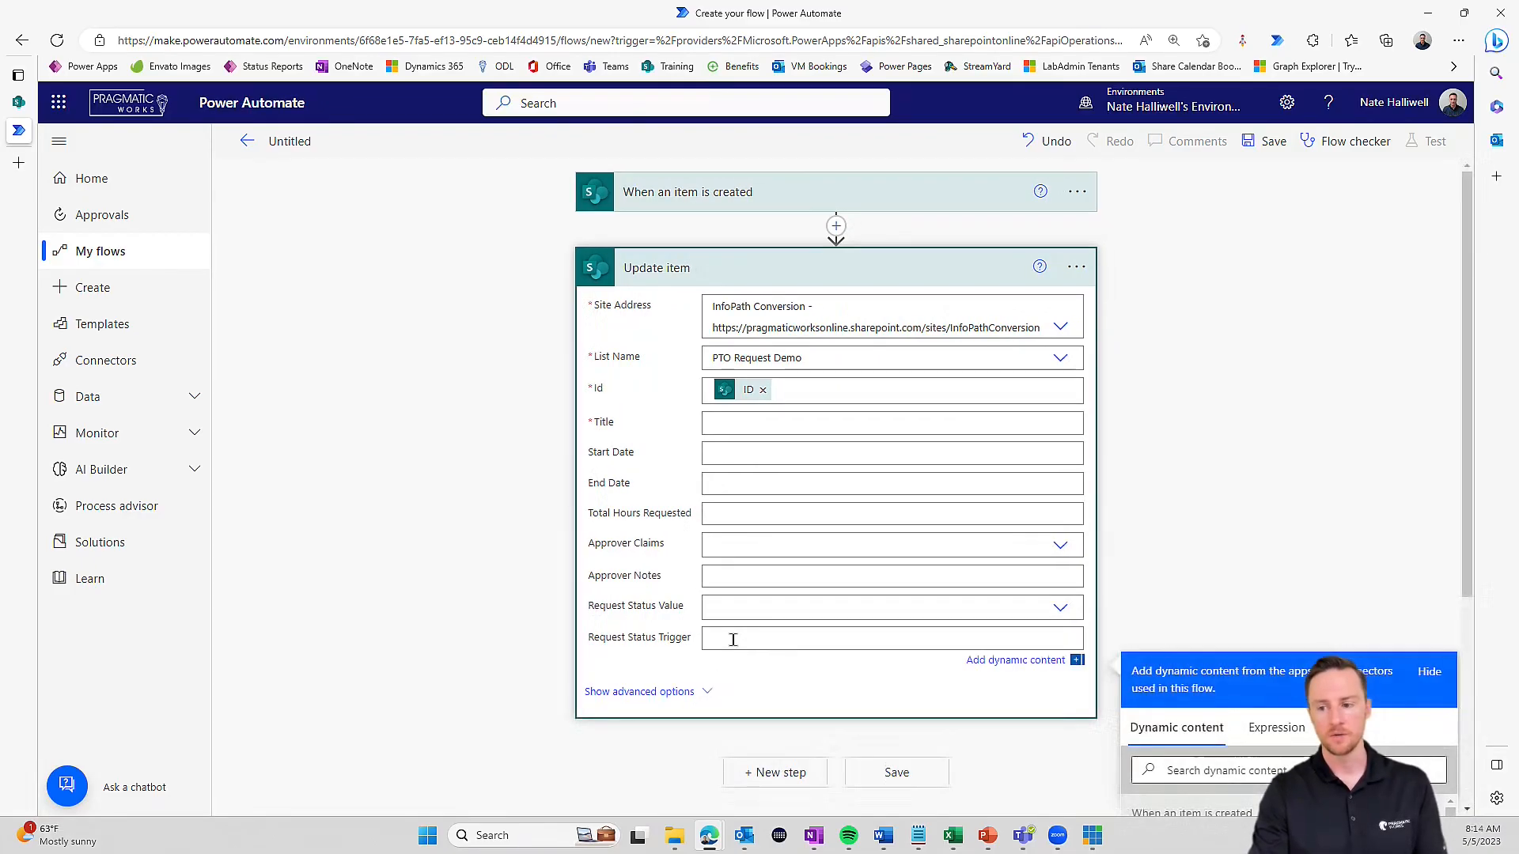
scroll(667, 650, down, 1)
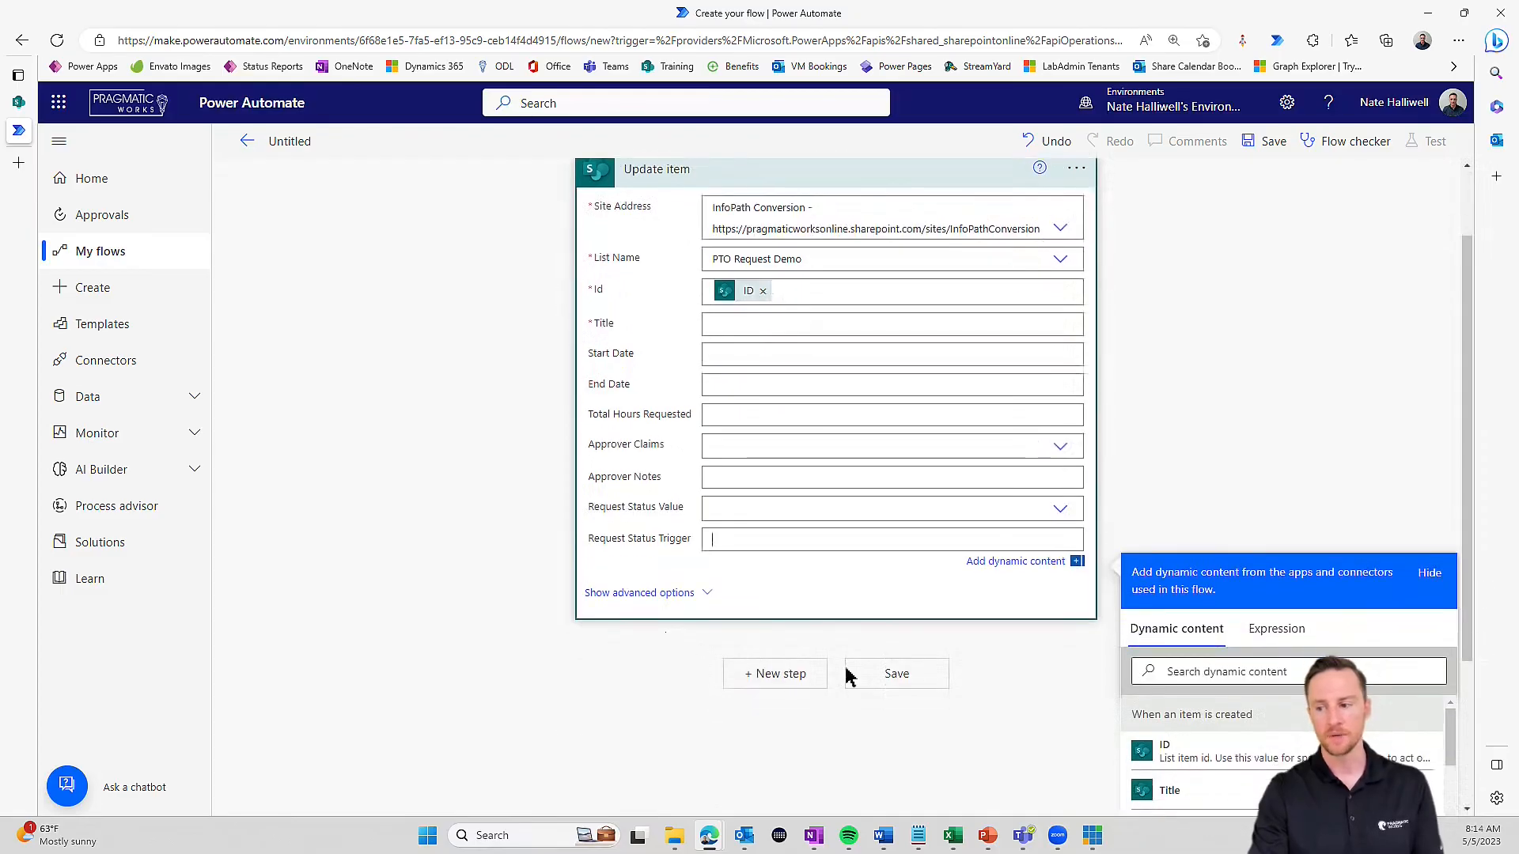
click(1183, 673)
text(req)
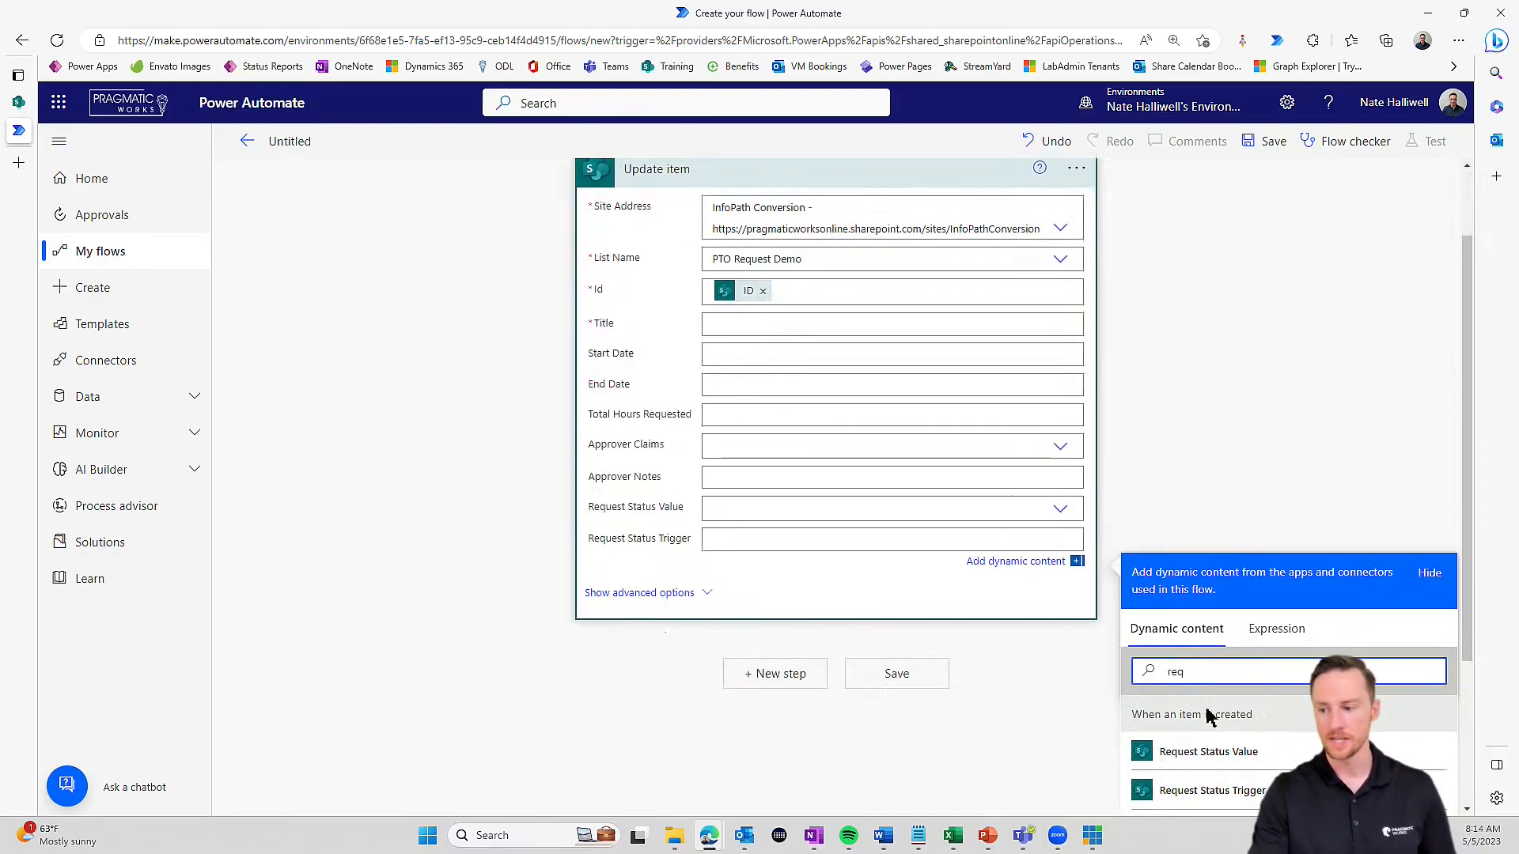
click(1226, 753)
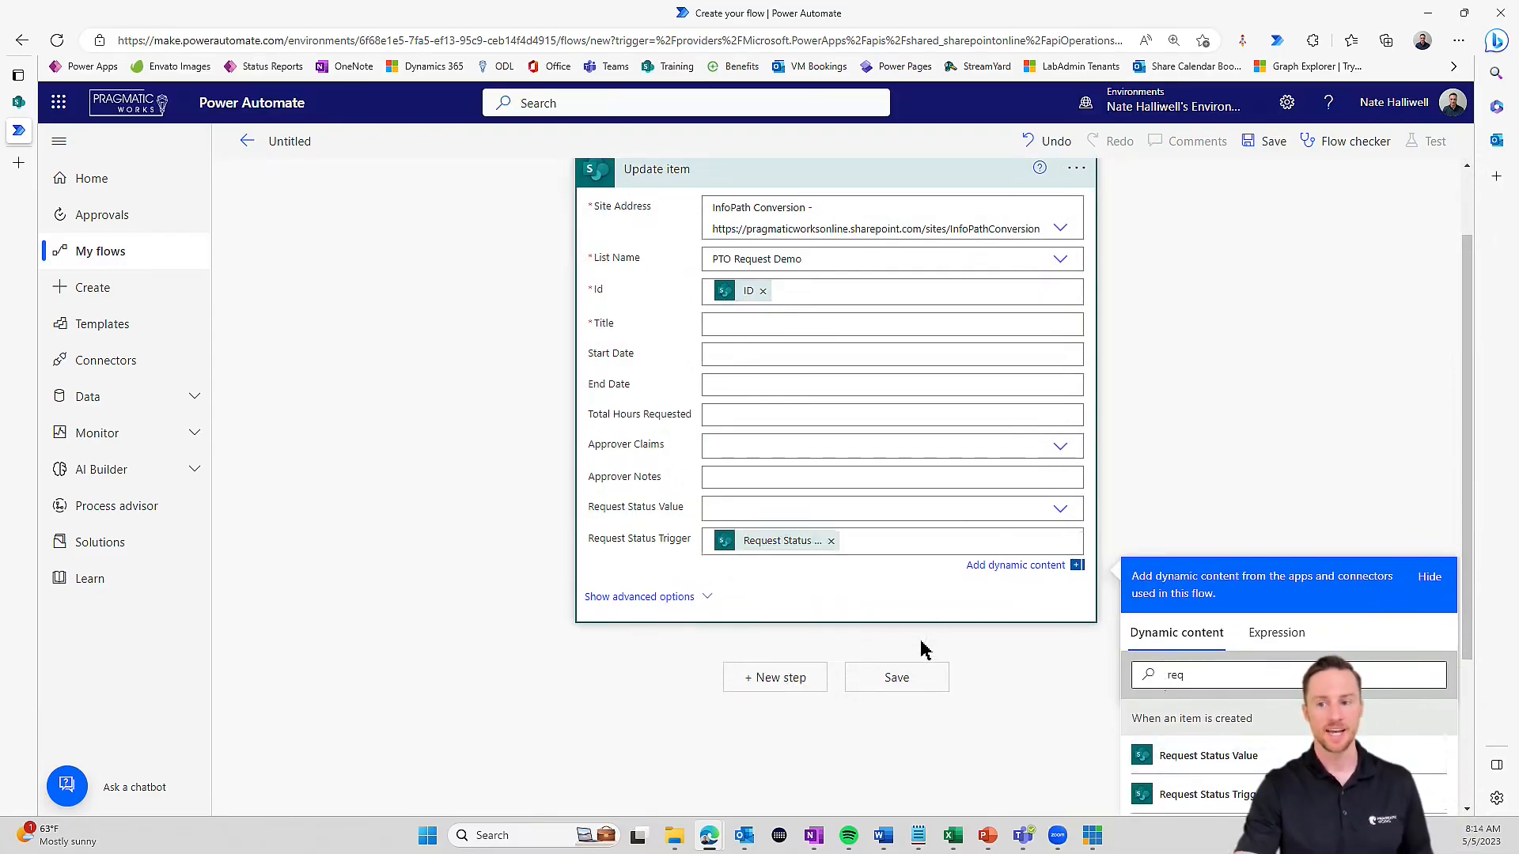
- Fill the Update item action's required Title with the trigger's Title dynamic content and save the flow
click(917, 687)
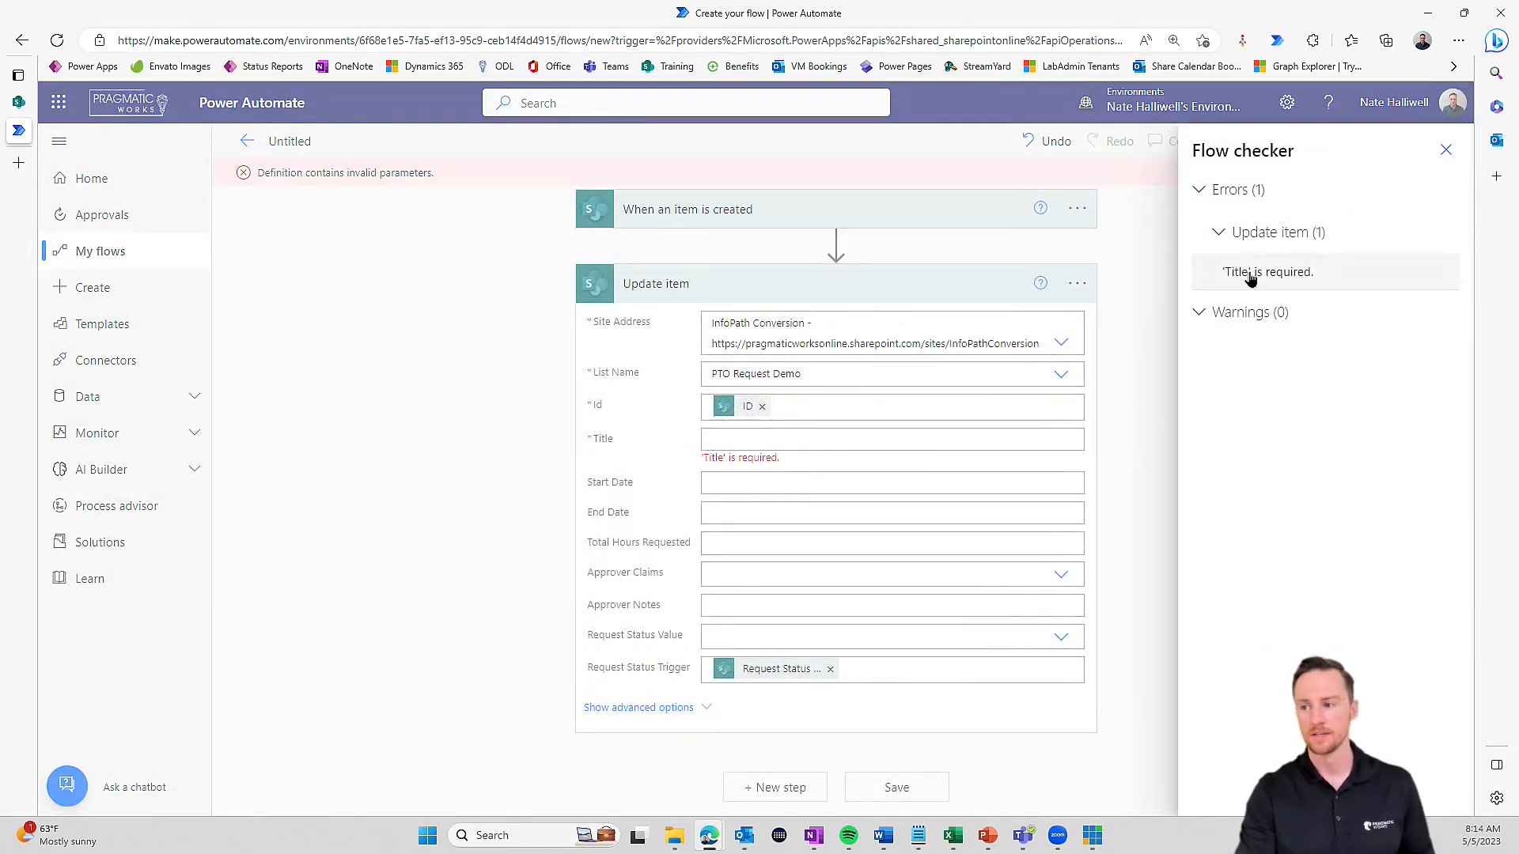
click(746, 441)
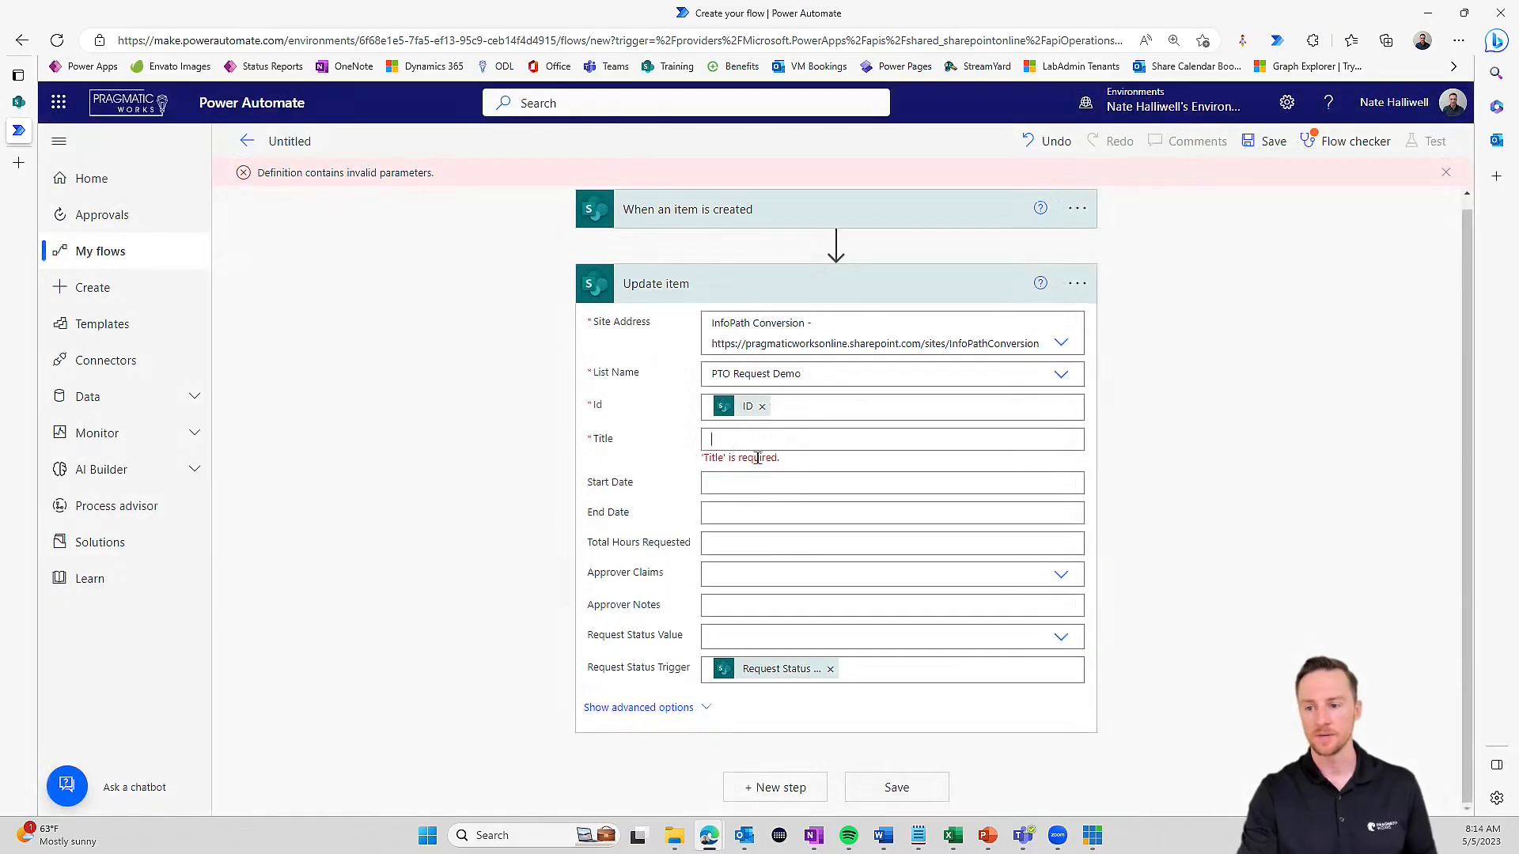
click(1198, 705)
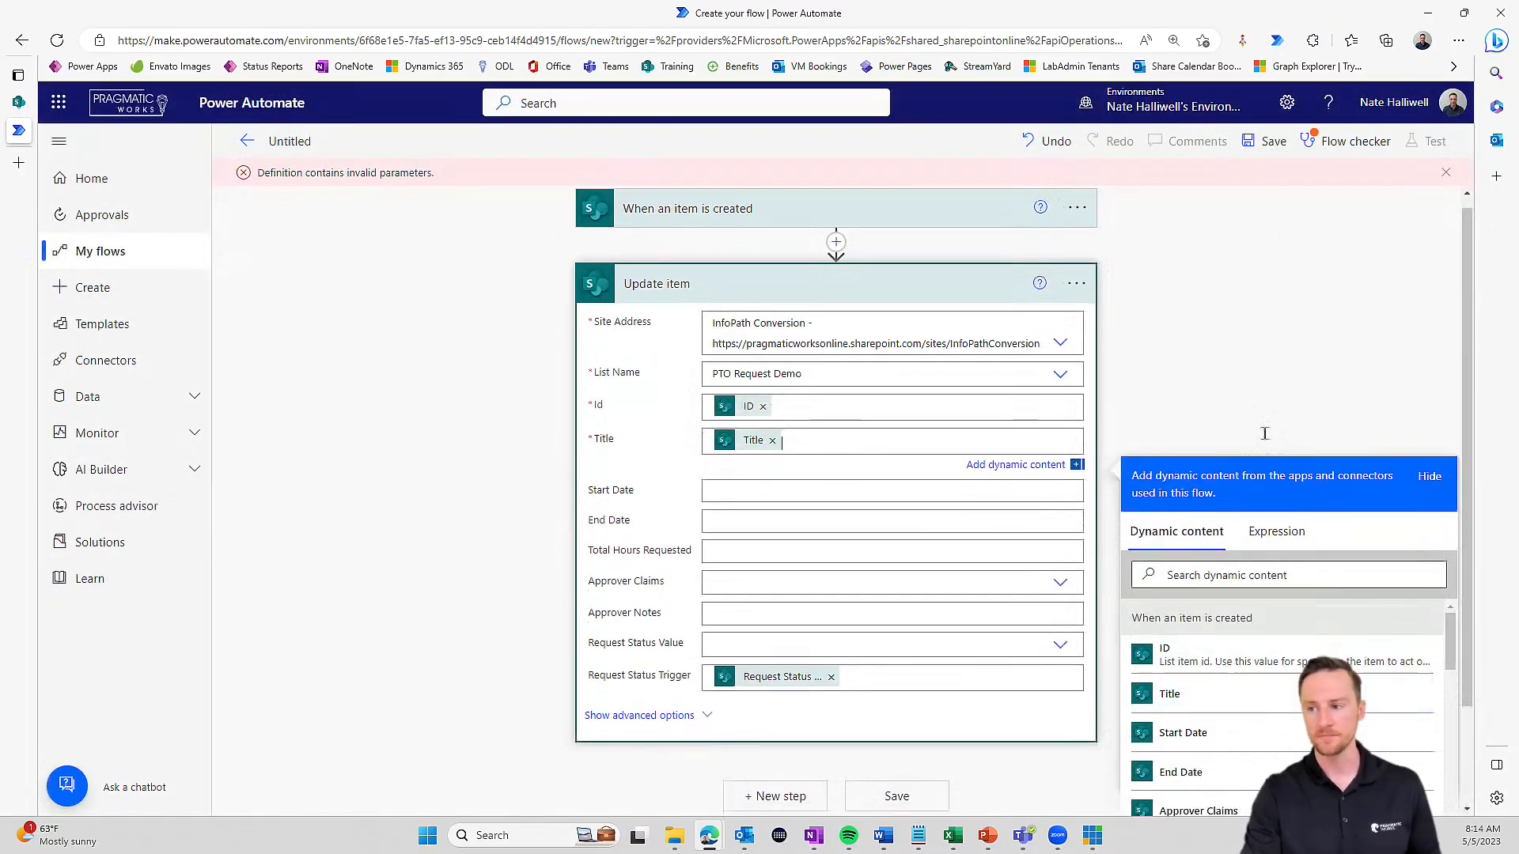
click(1258, 147)
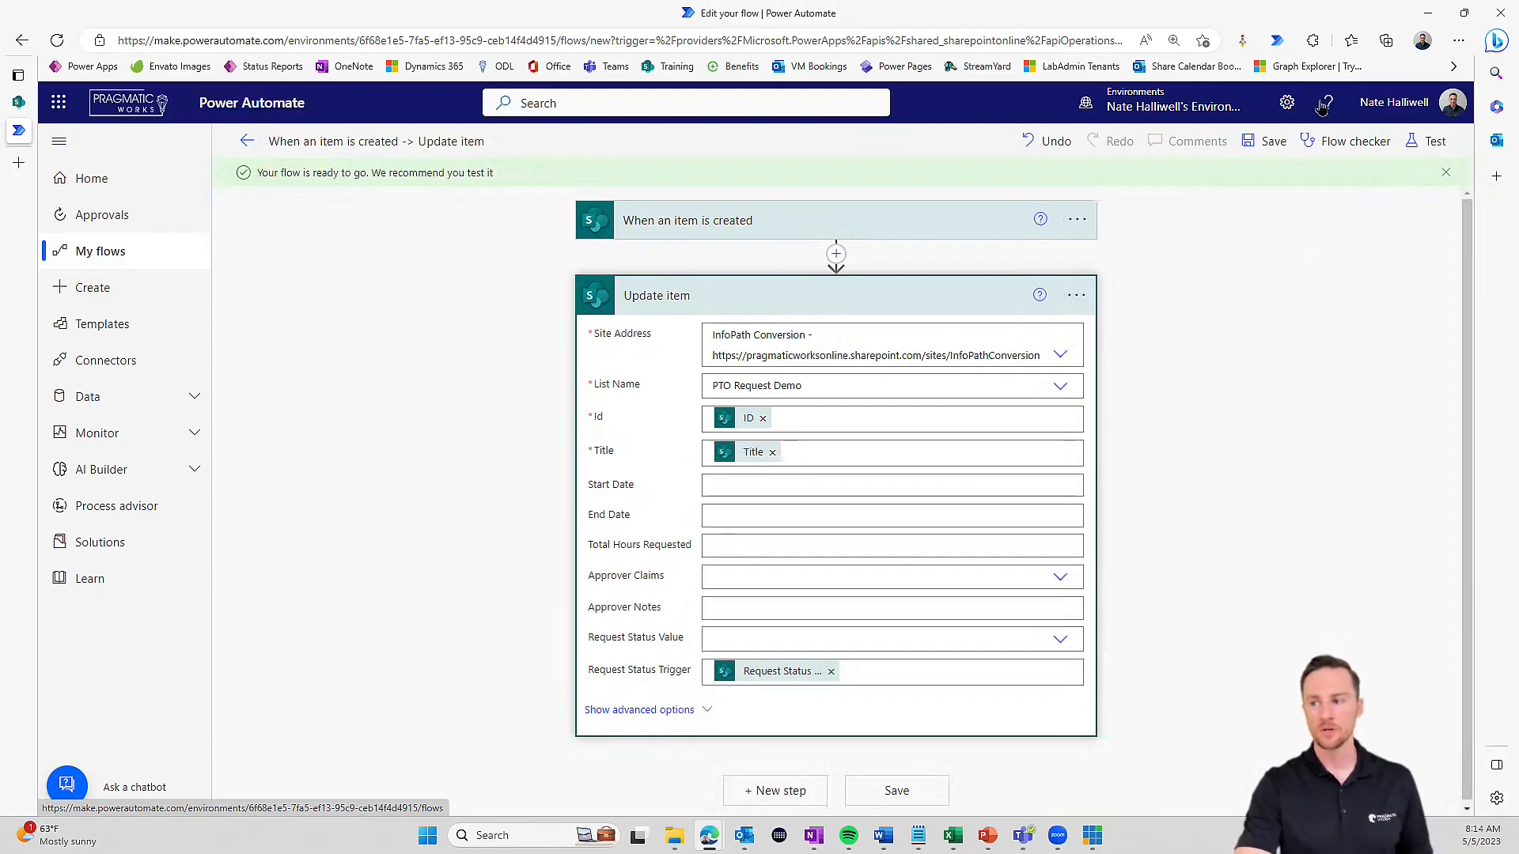
- Start a manual test of the saved item-creation flow
click(1435, 143)
click(1226, 200)
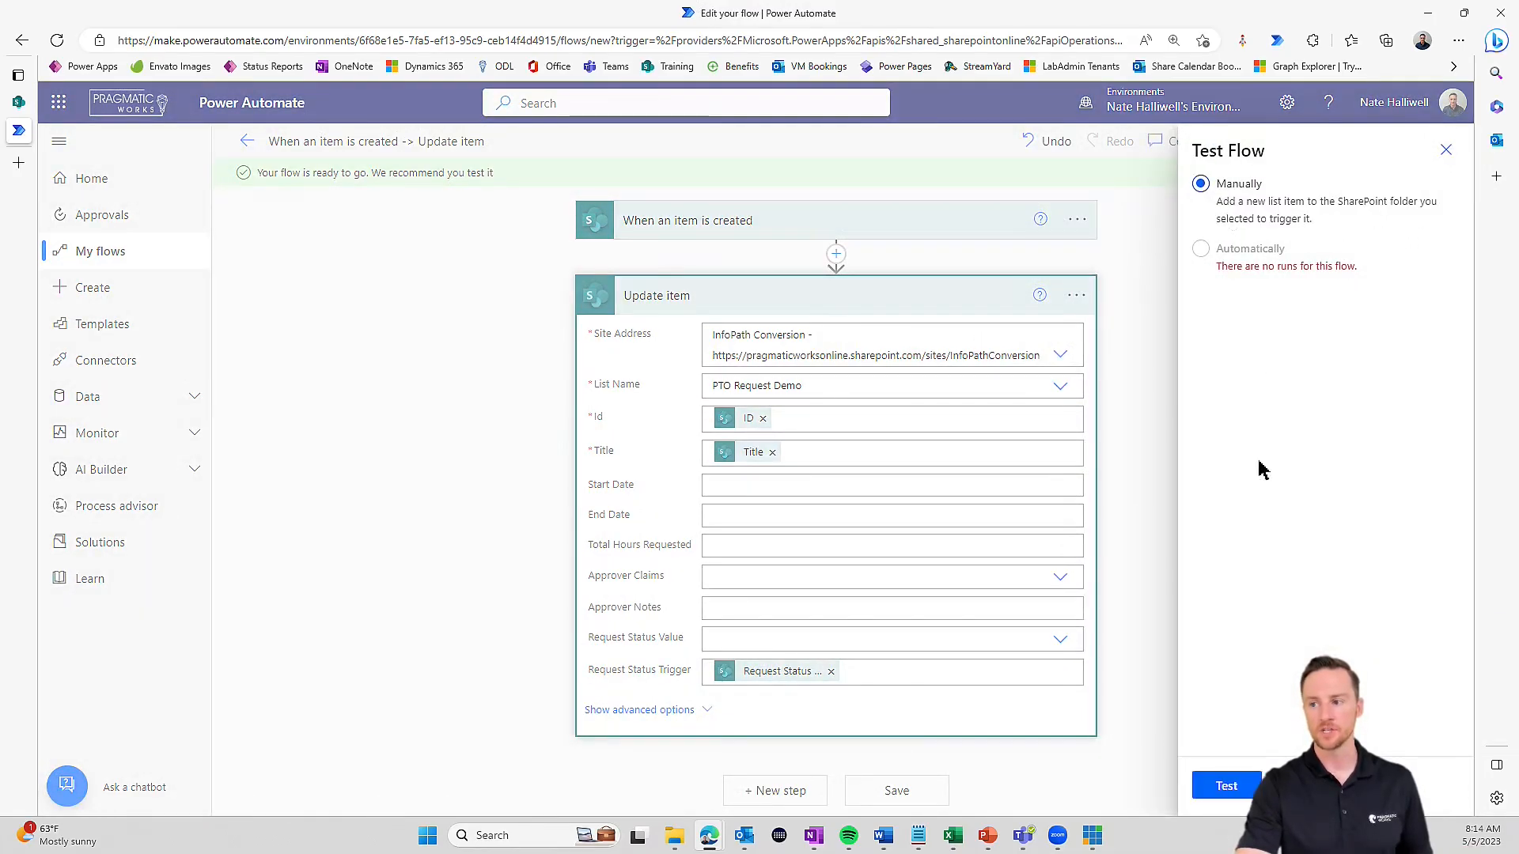
click(1226, 787)
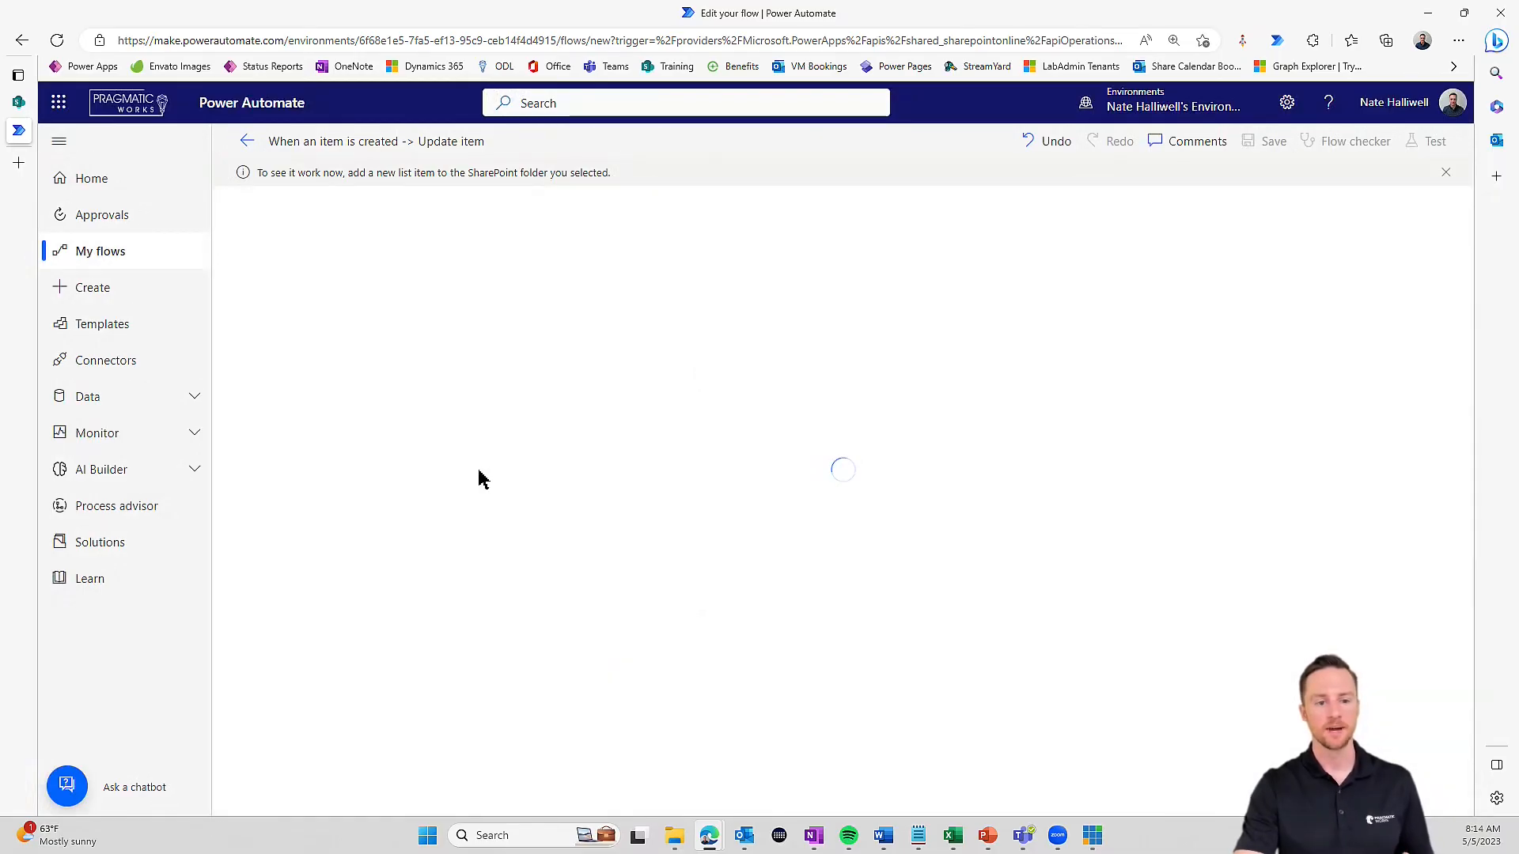
- Switch to SharePoint and start a new PTO Request Demo item titled testing 2
click(14, 104)
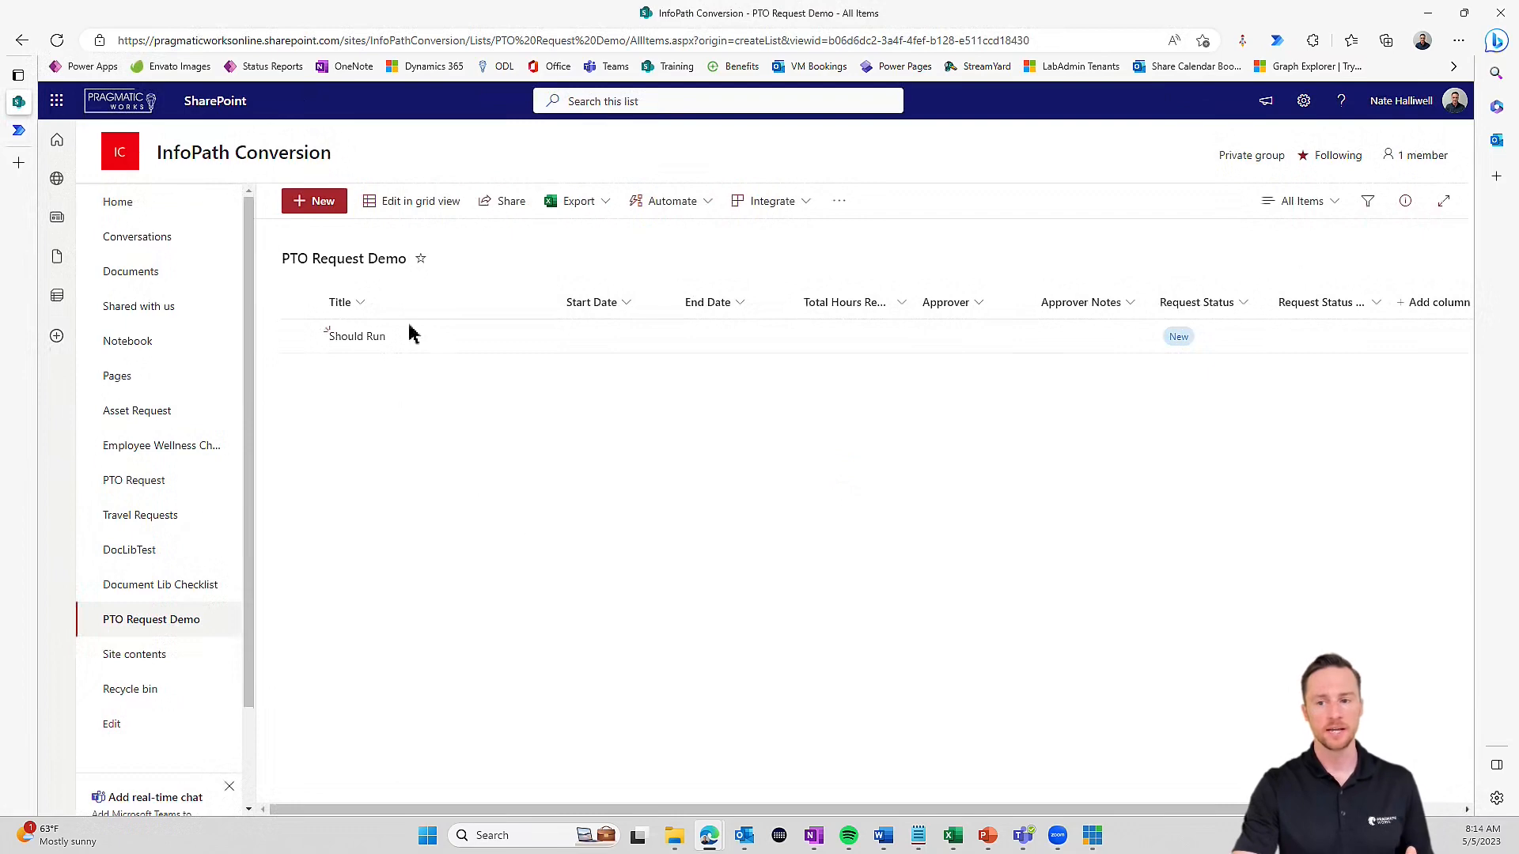
click(320, 201)
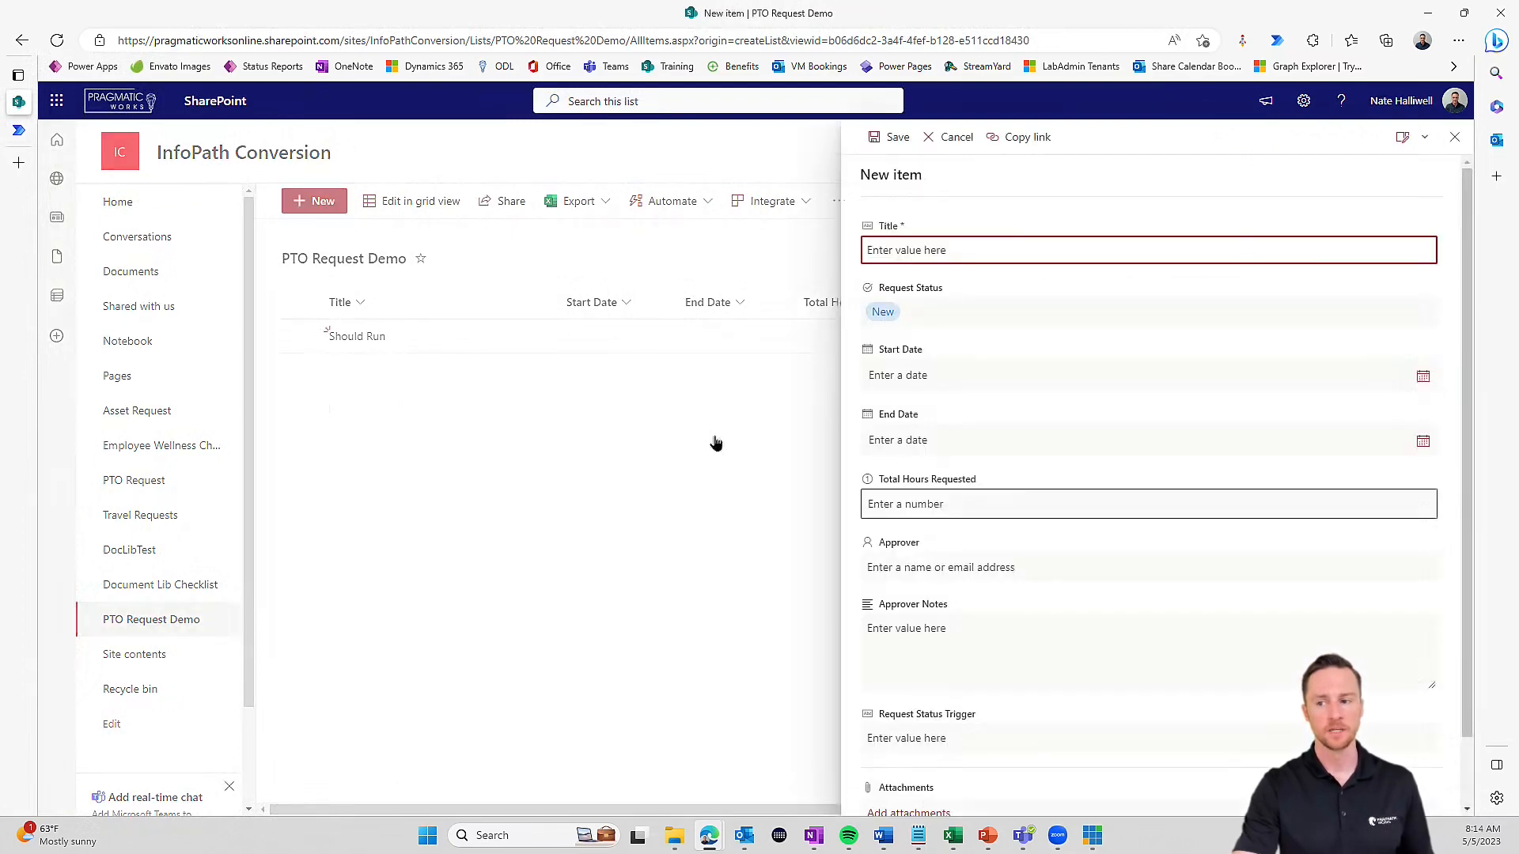
text(testing 2)
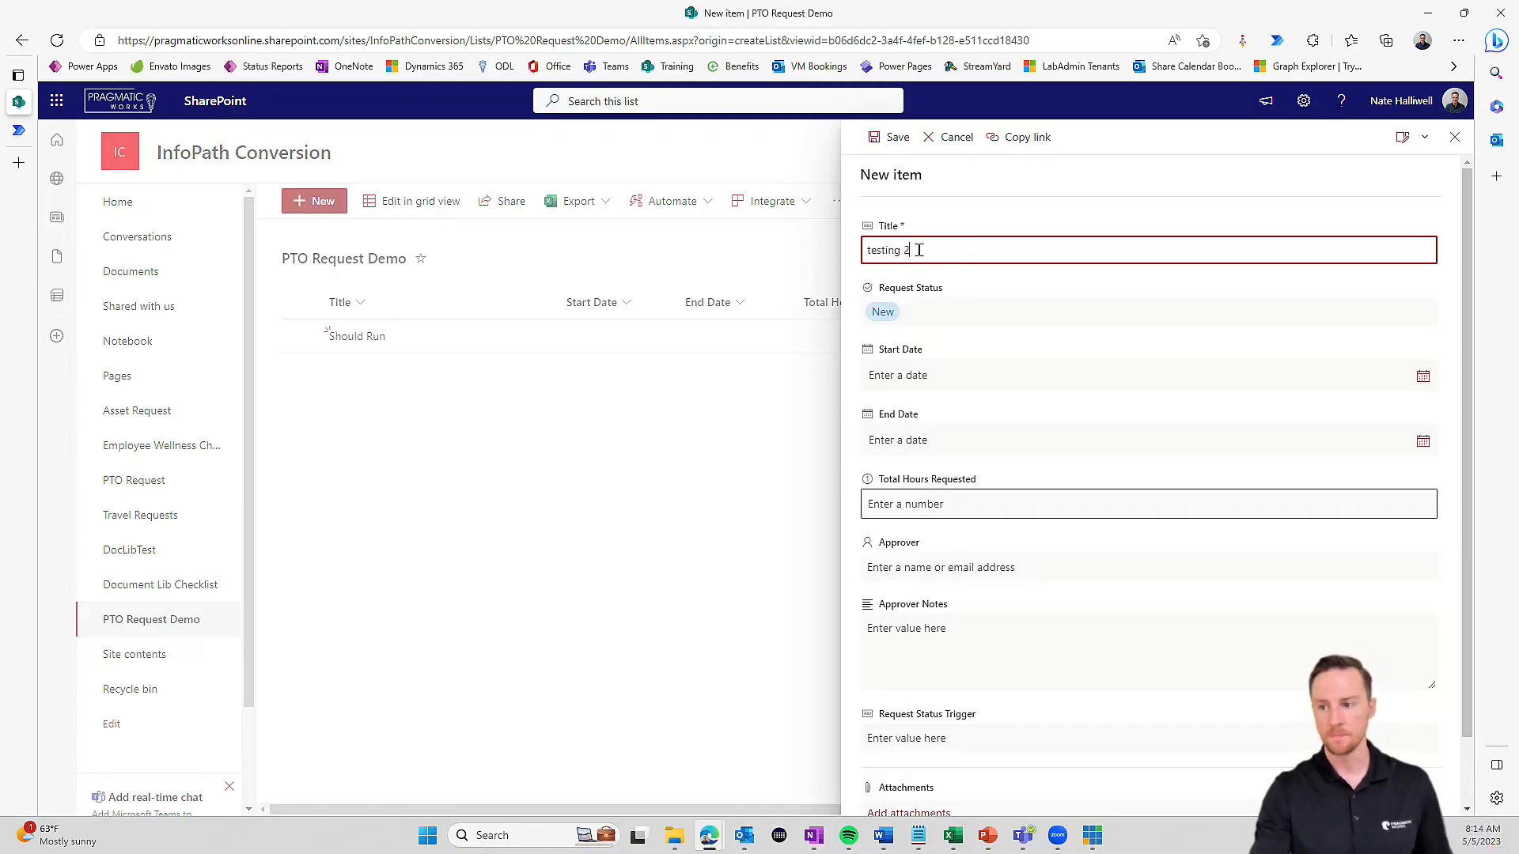
- Set the new item's Start Date to 5/8/2023 and its End Date to 5/9/2023
click(1402, 380)
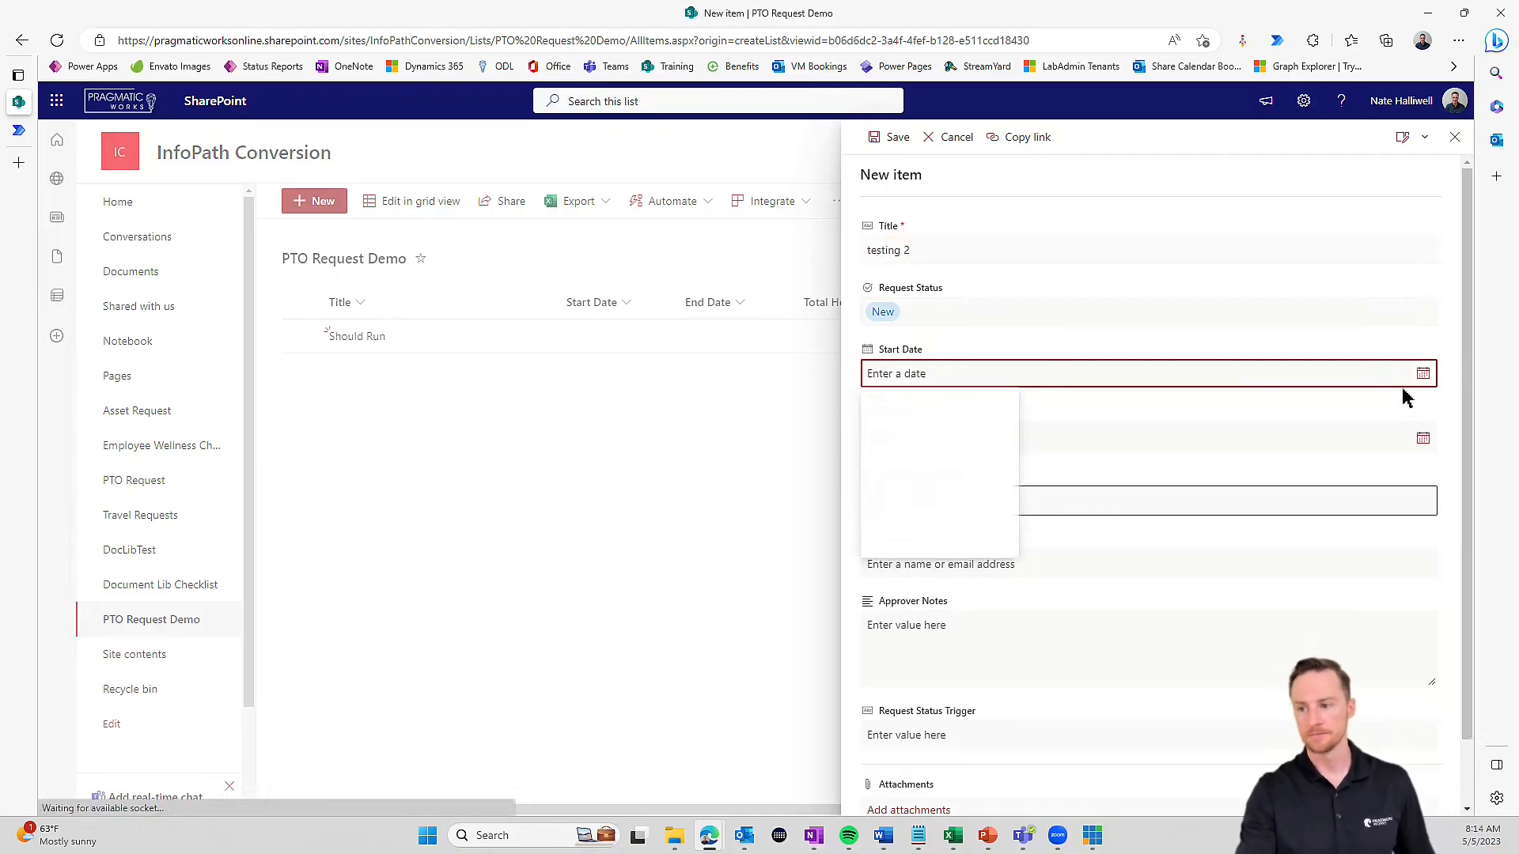
click(895, 456)
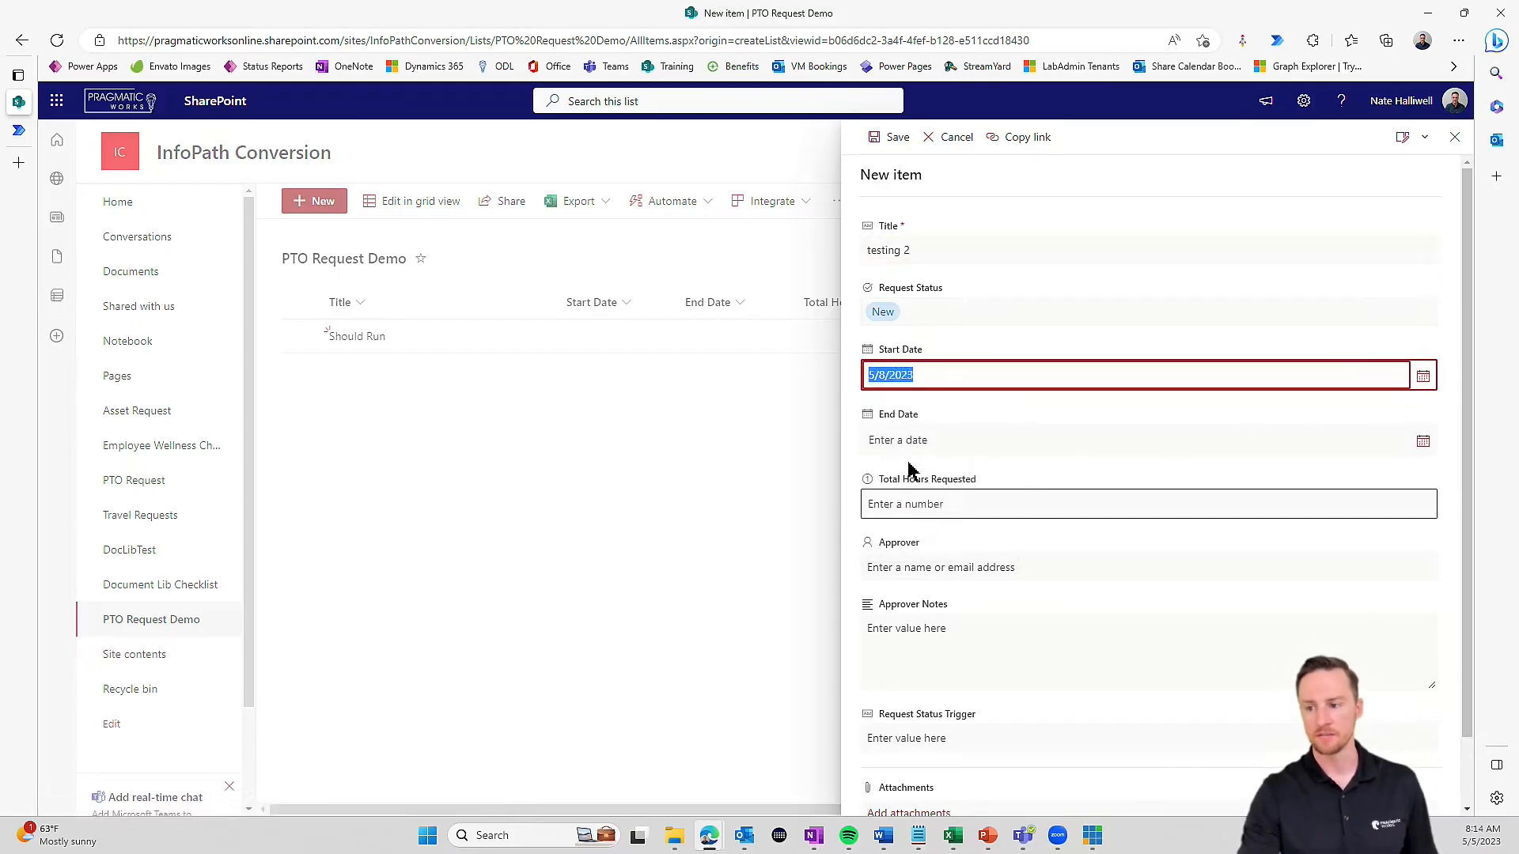
click(1376, 437)
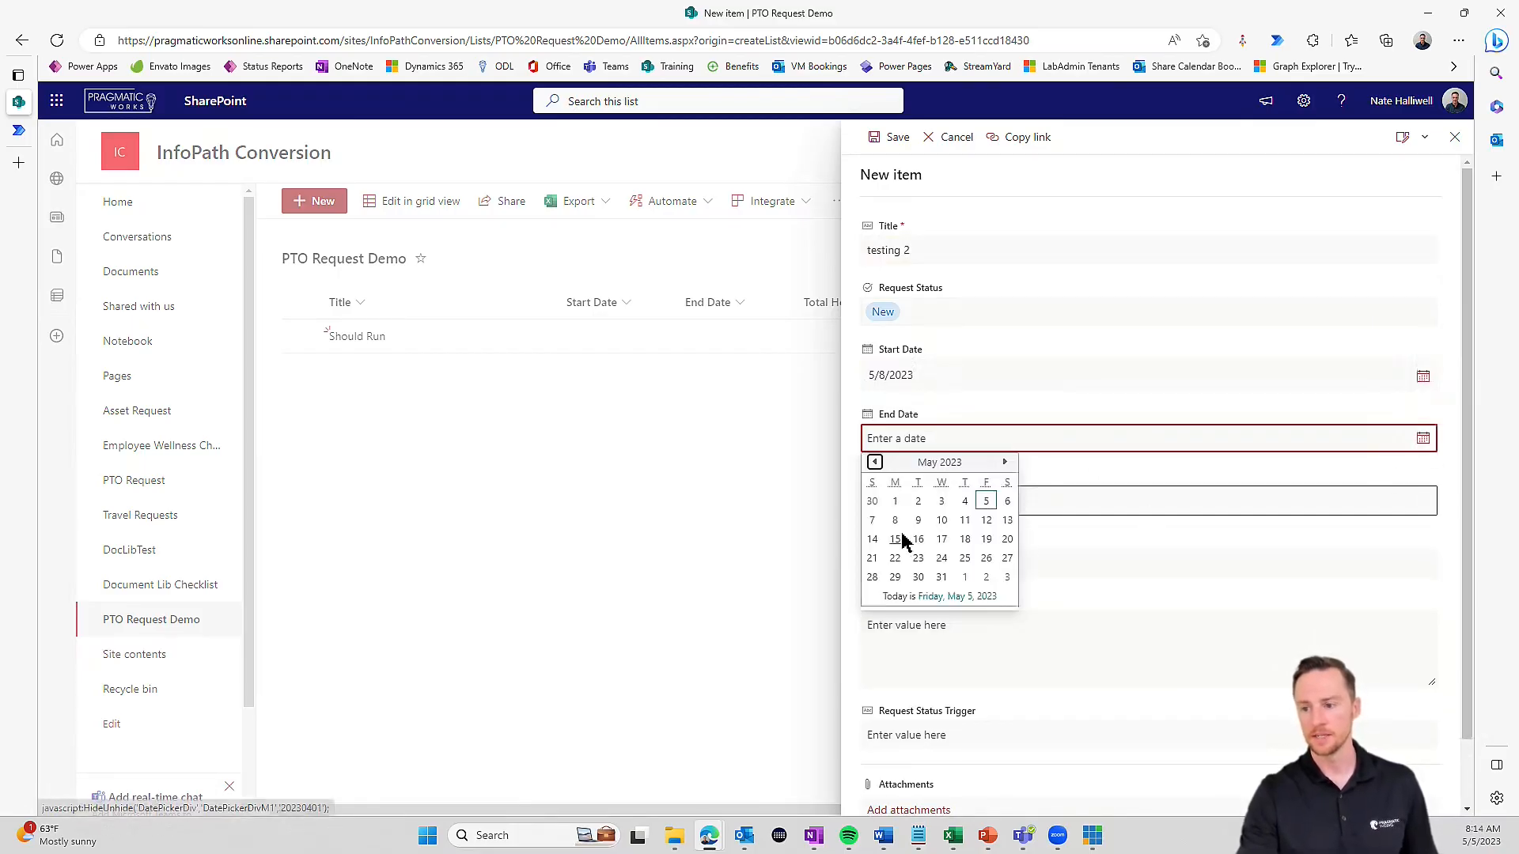
click(918, 519)
- Enter 16 as the Total Hours Requested and save the new item
click(1043, 506)
text(16)
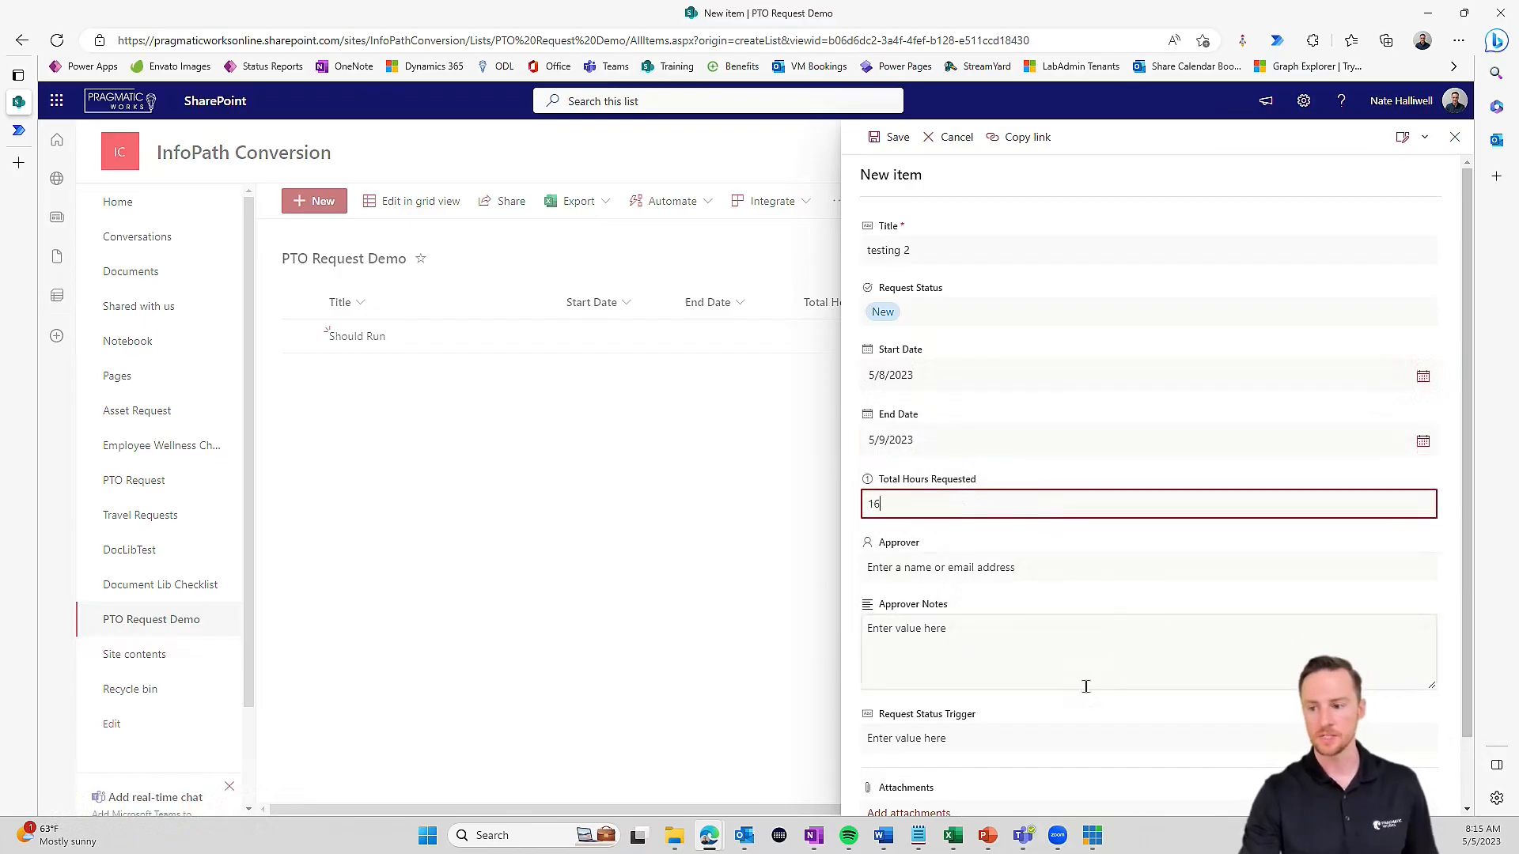
scroll(1081, 688, down, 1)
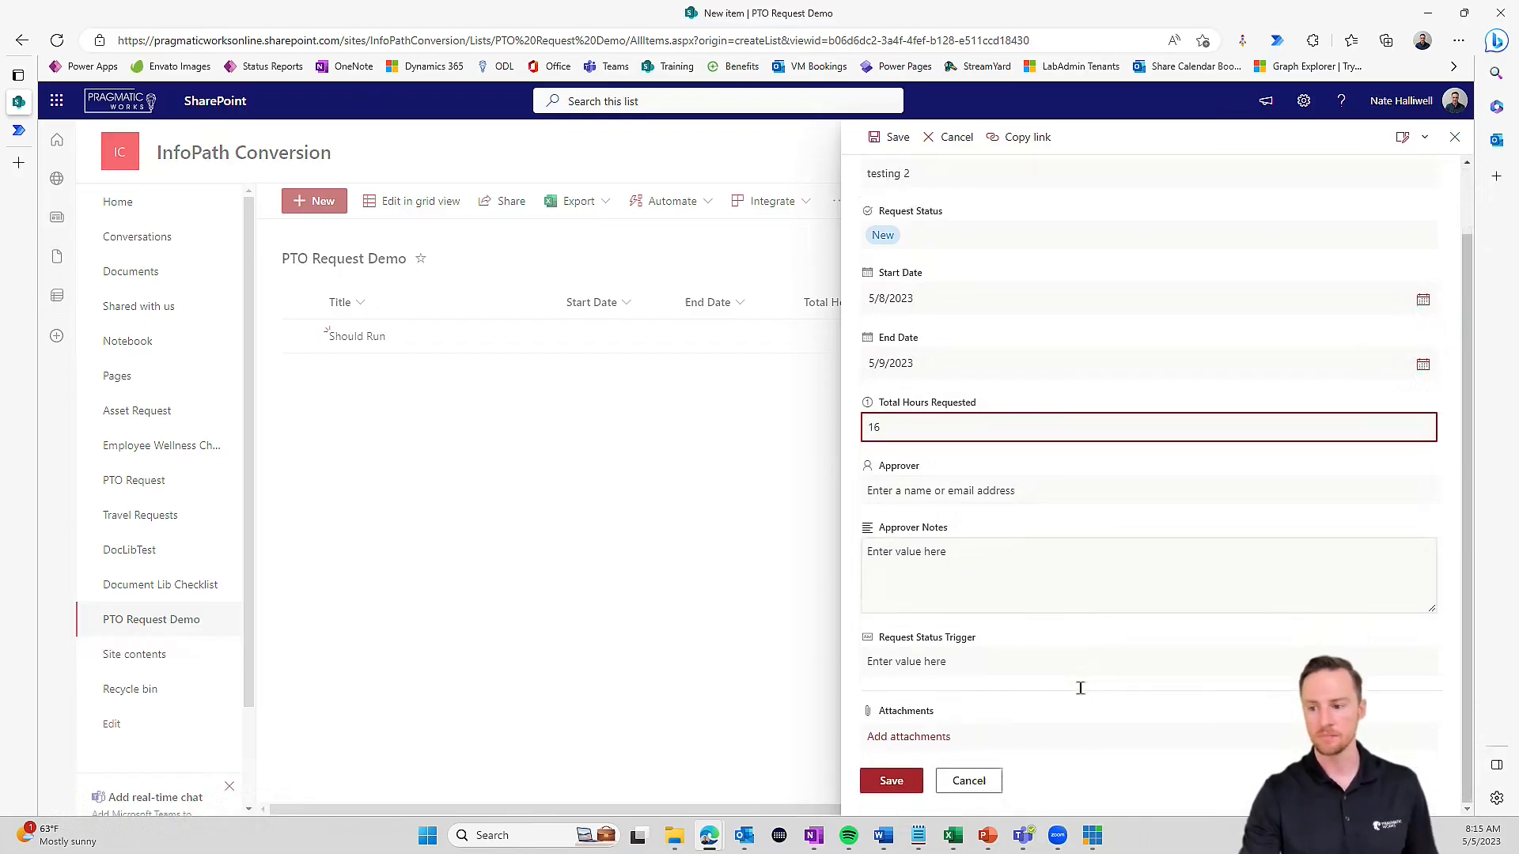
click(890, 781)
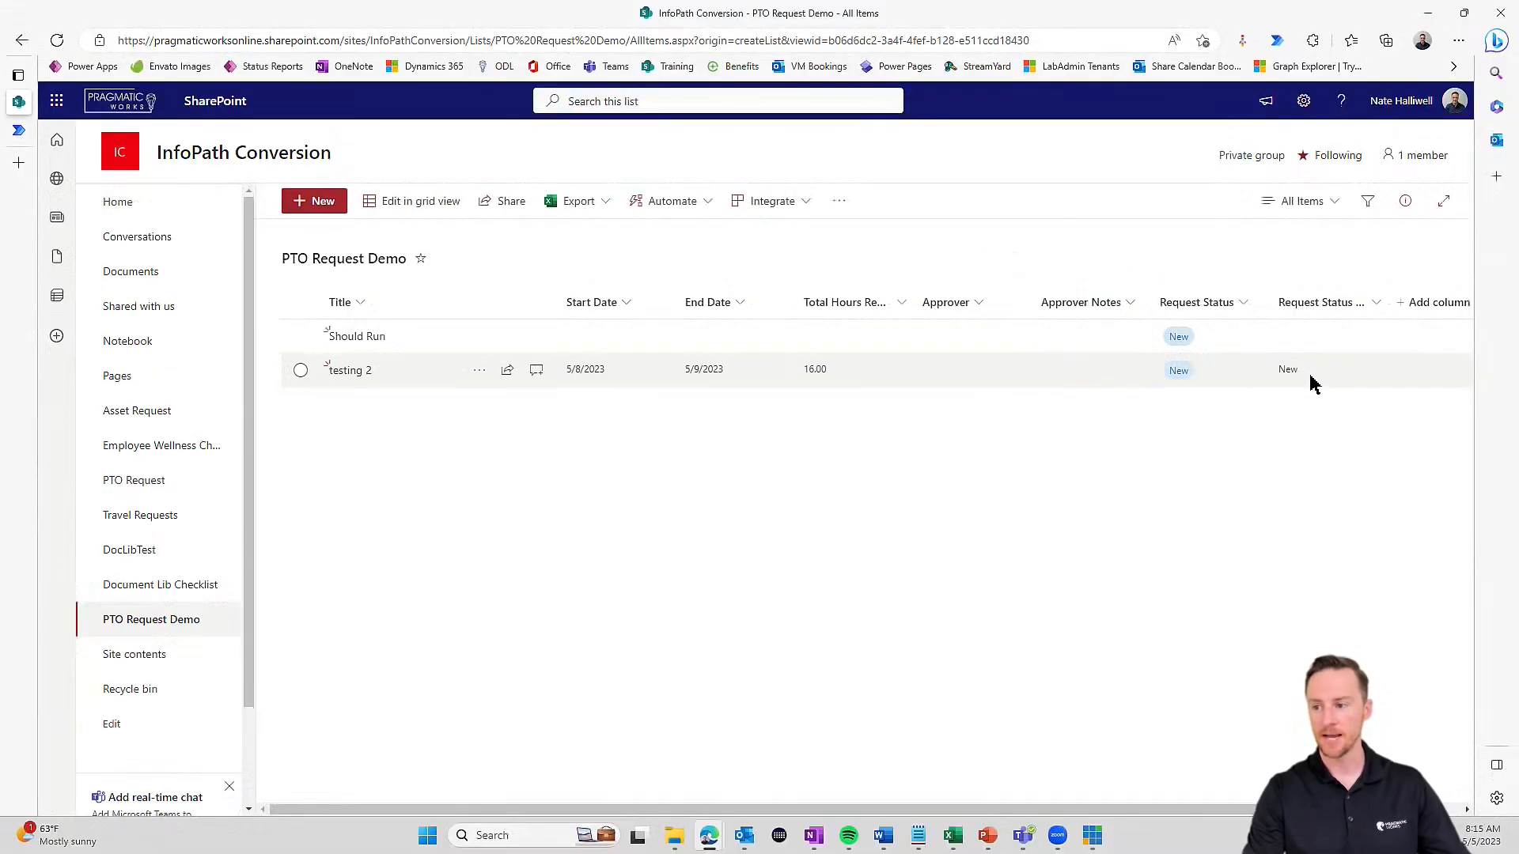
- Check the test run in Power Automate, and retitle the testing 2 item in SharePoint as Test3
click(18, 131)
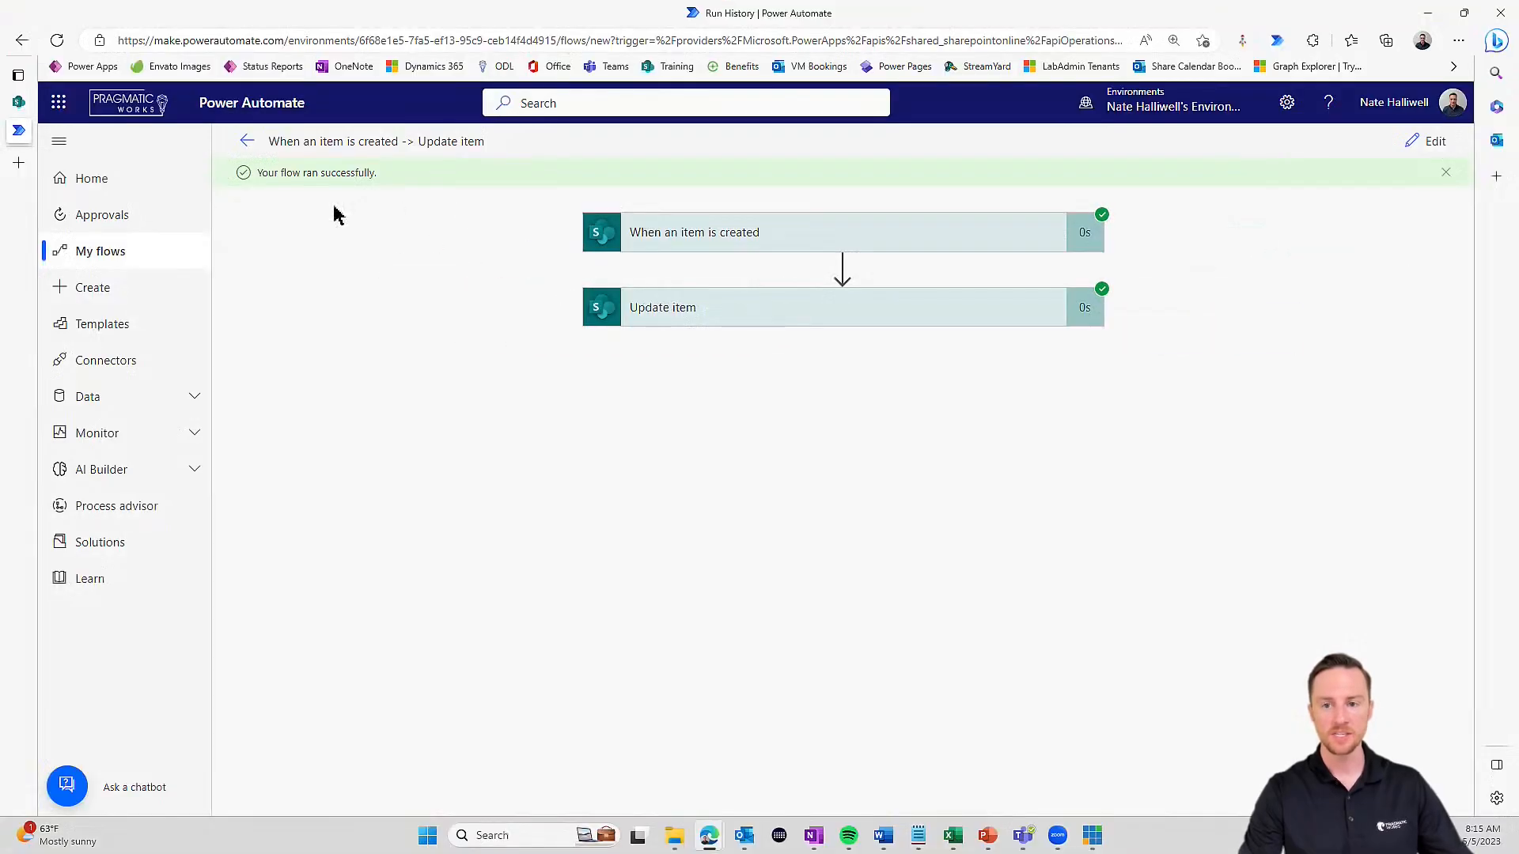
click(18, 103)
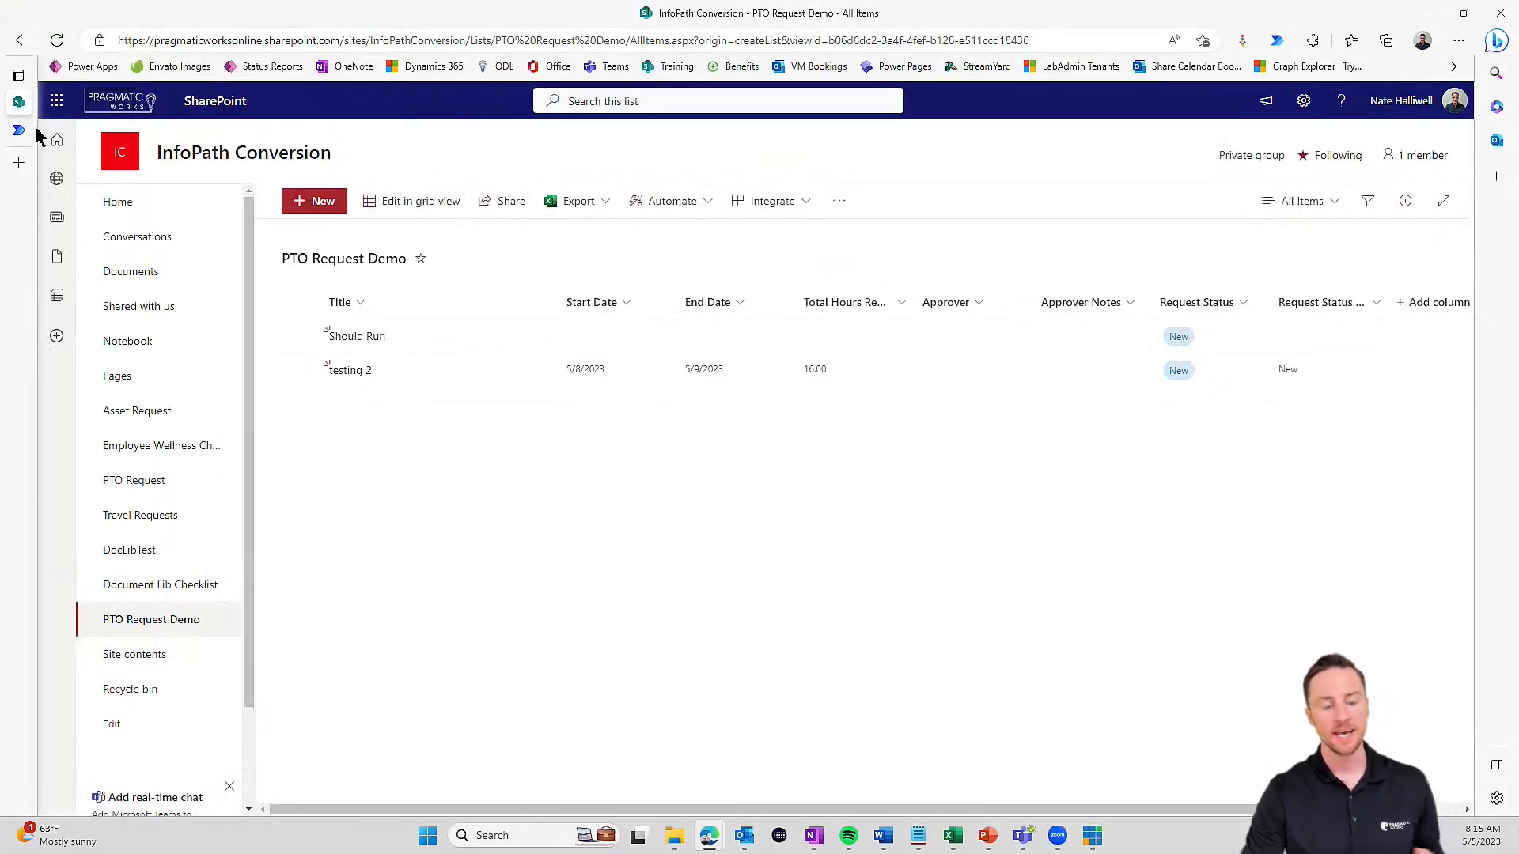
click(356, 381)
click(353, 375)
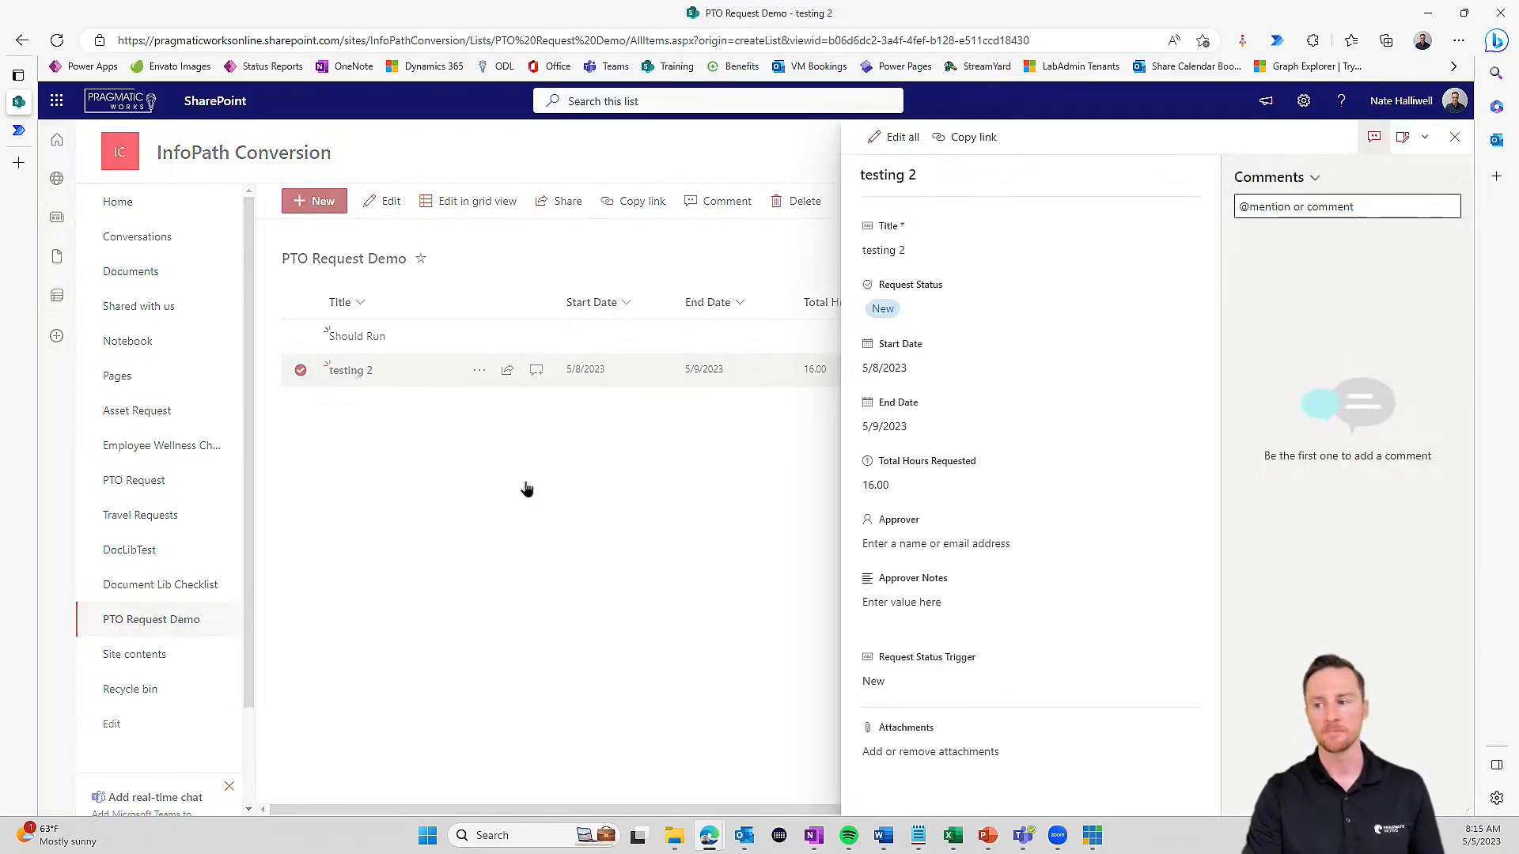
click(910, 251)
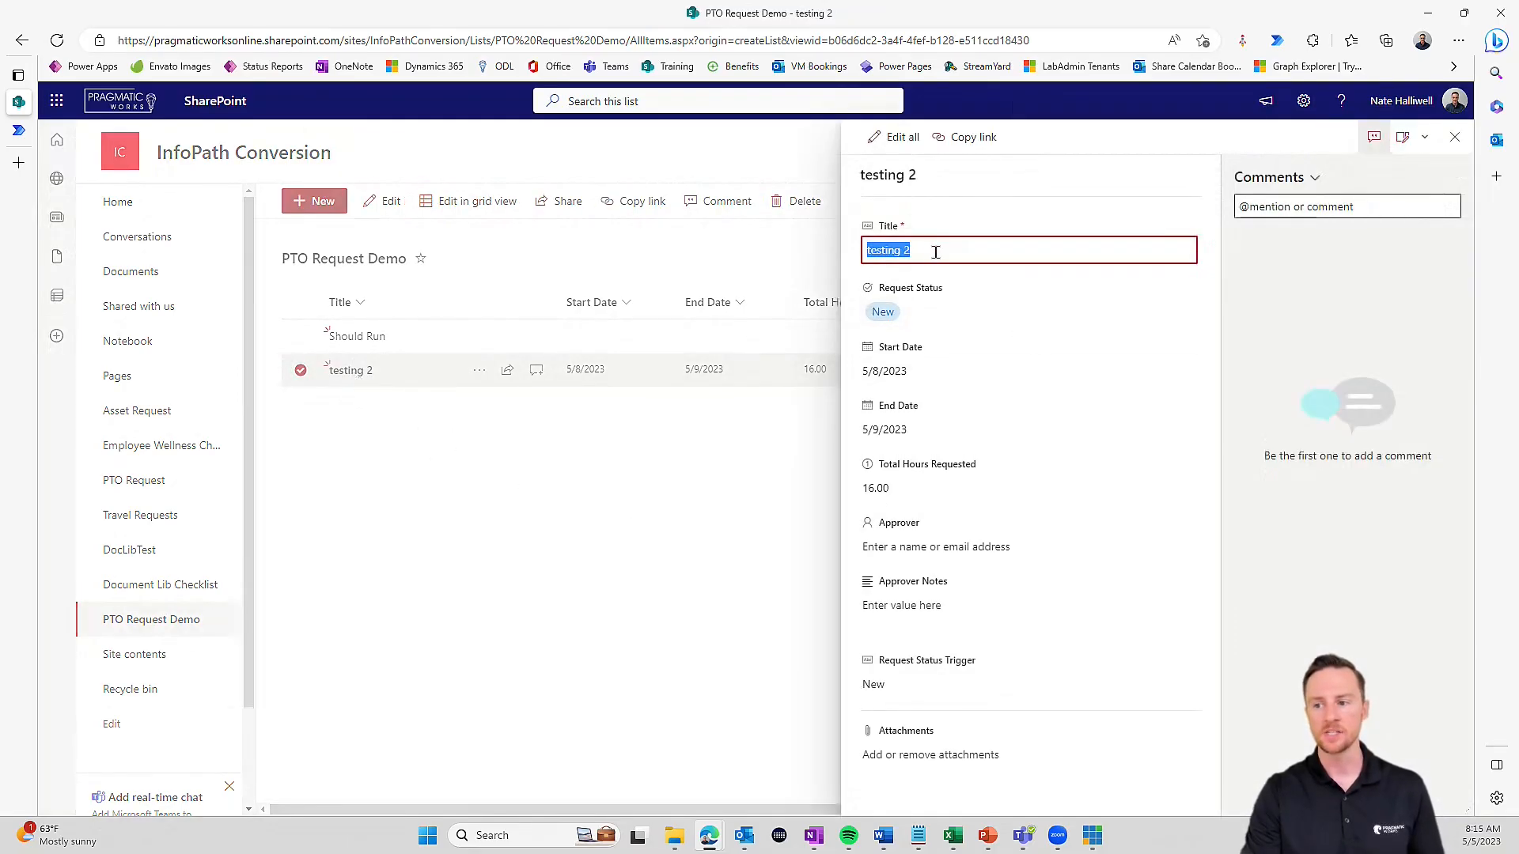
text(Test3)
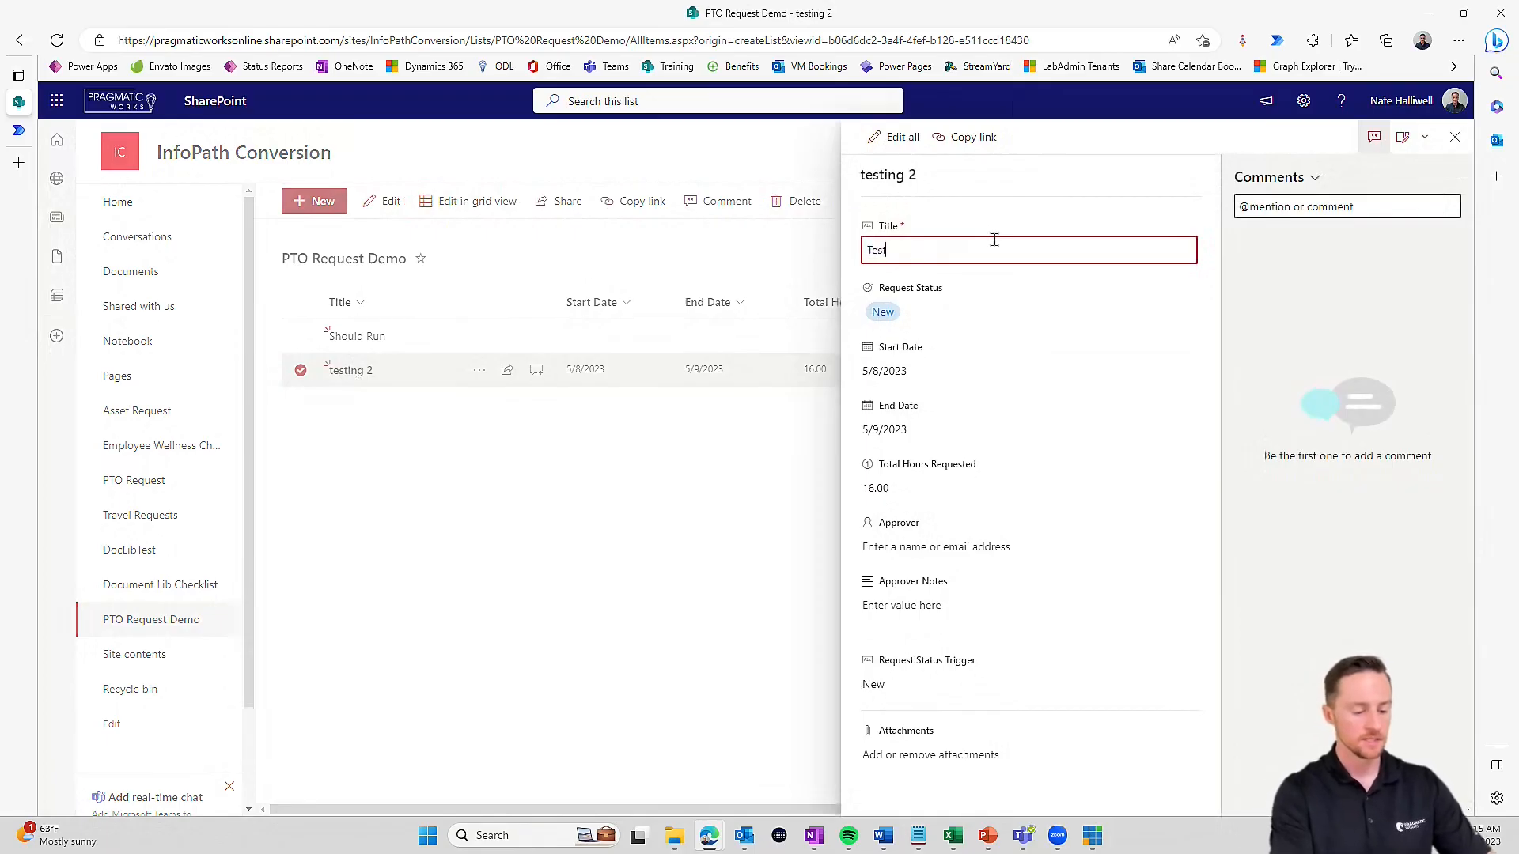
click(720, 485)
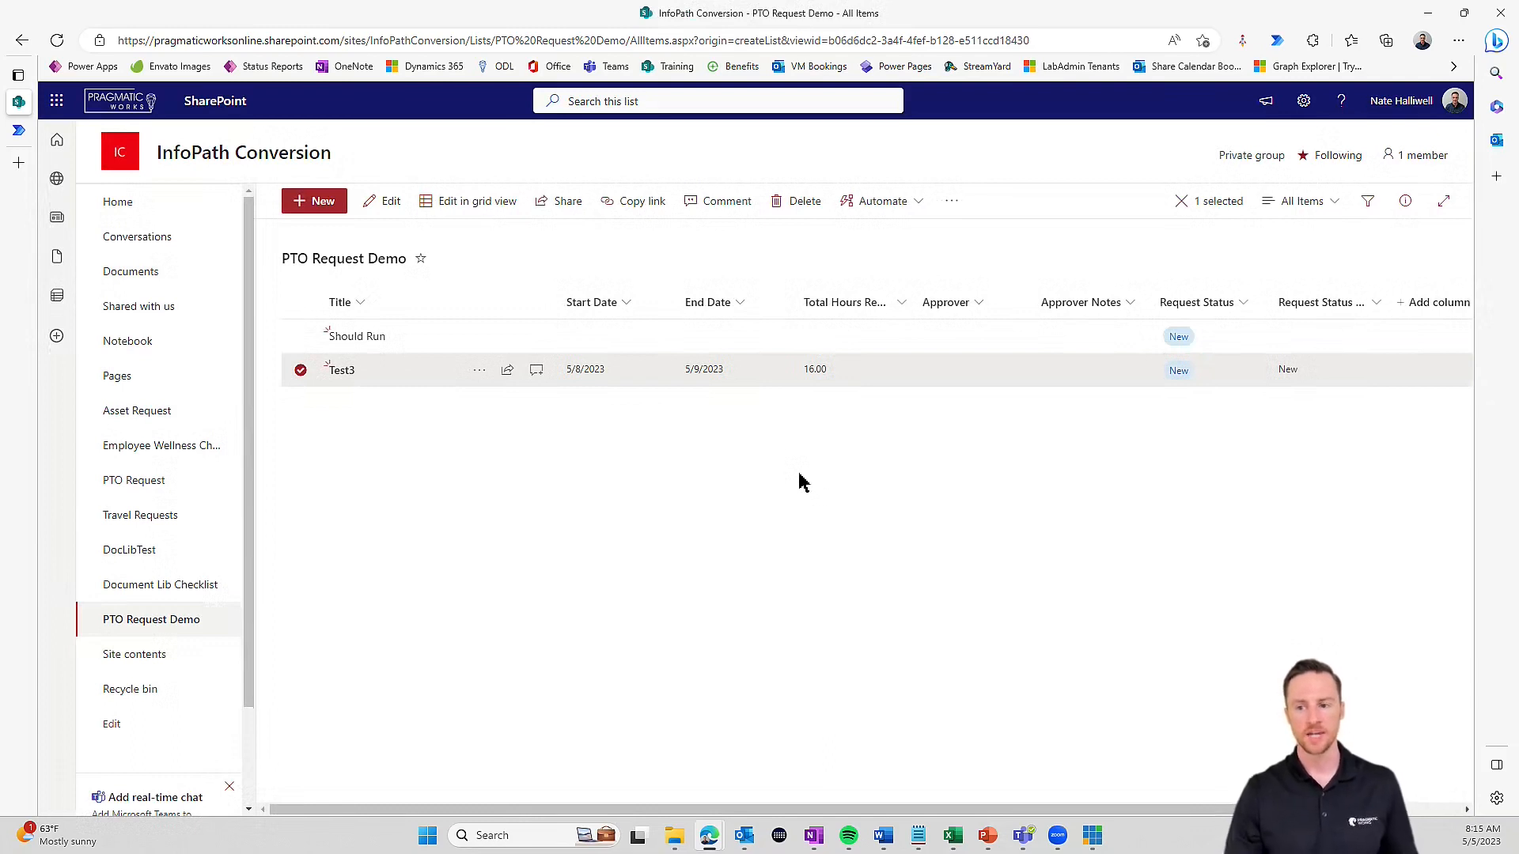
- Switch to Power Automate to view the item-creation flow's details and run history, and recheck the Test3 item's status columns in SharePoint
click(20, 133)
click(247, 142)
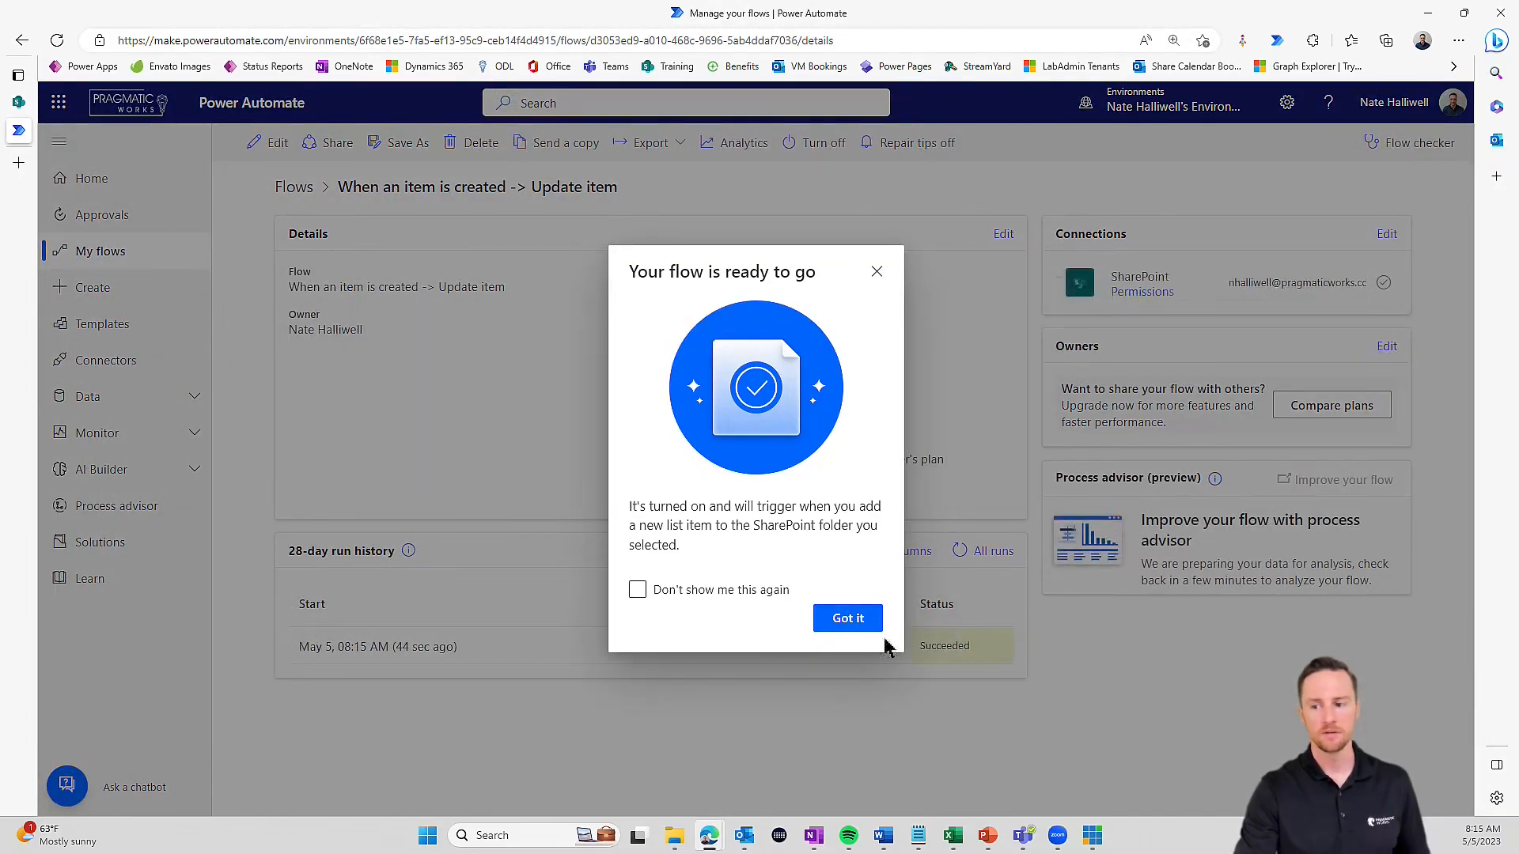
click(866, 621)
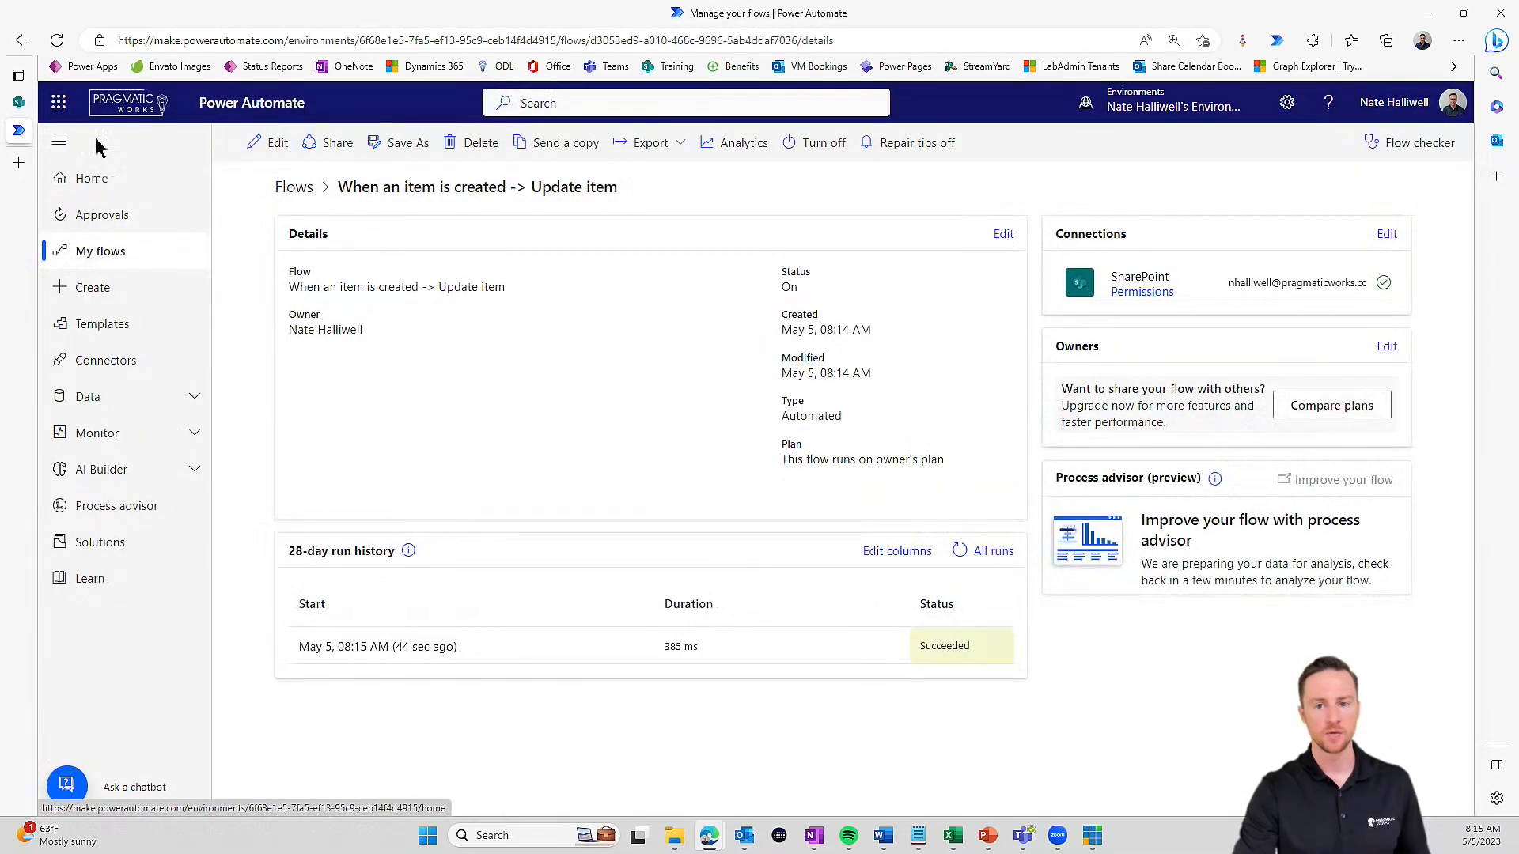
click(48, 103)
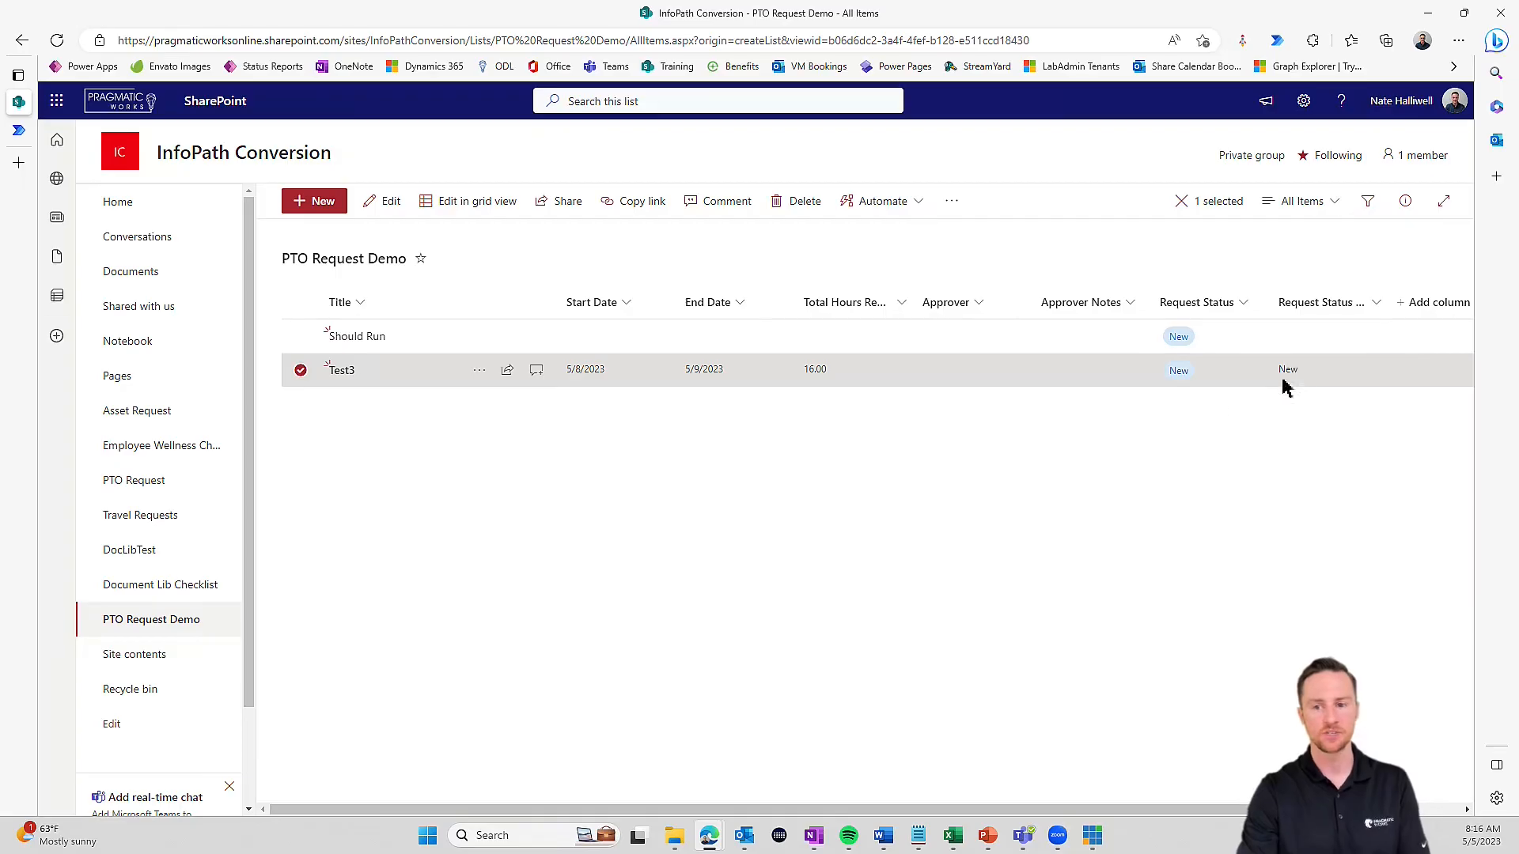
- Switch to Power Automate, open the Request Trigger flow and inspect the Compose inputs and outputs of its latest run
click(22, 136)
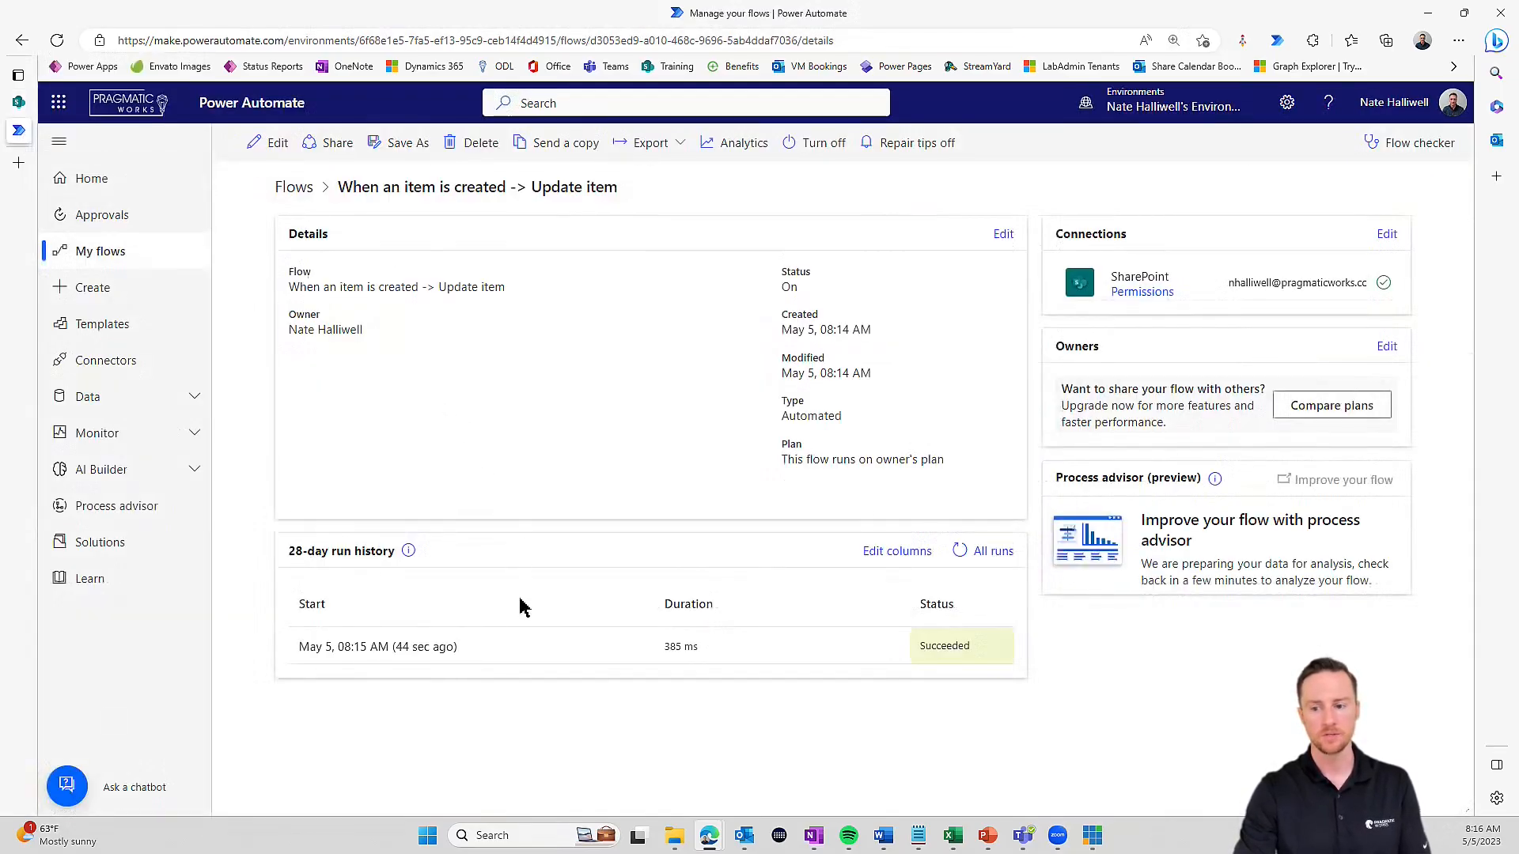
click(109, 261)
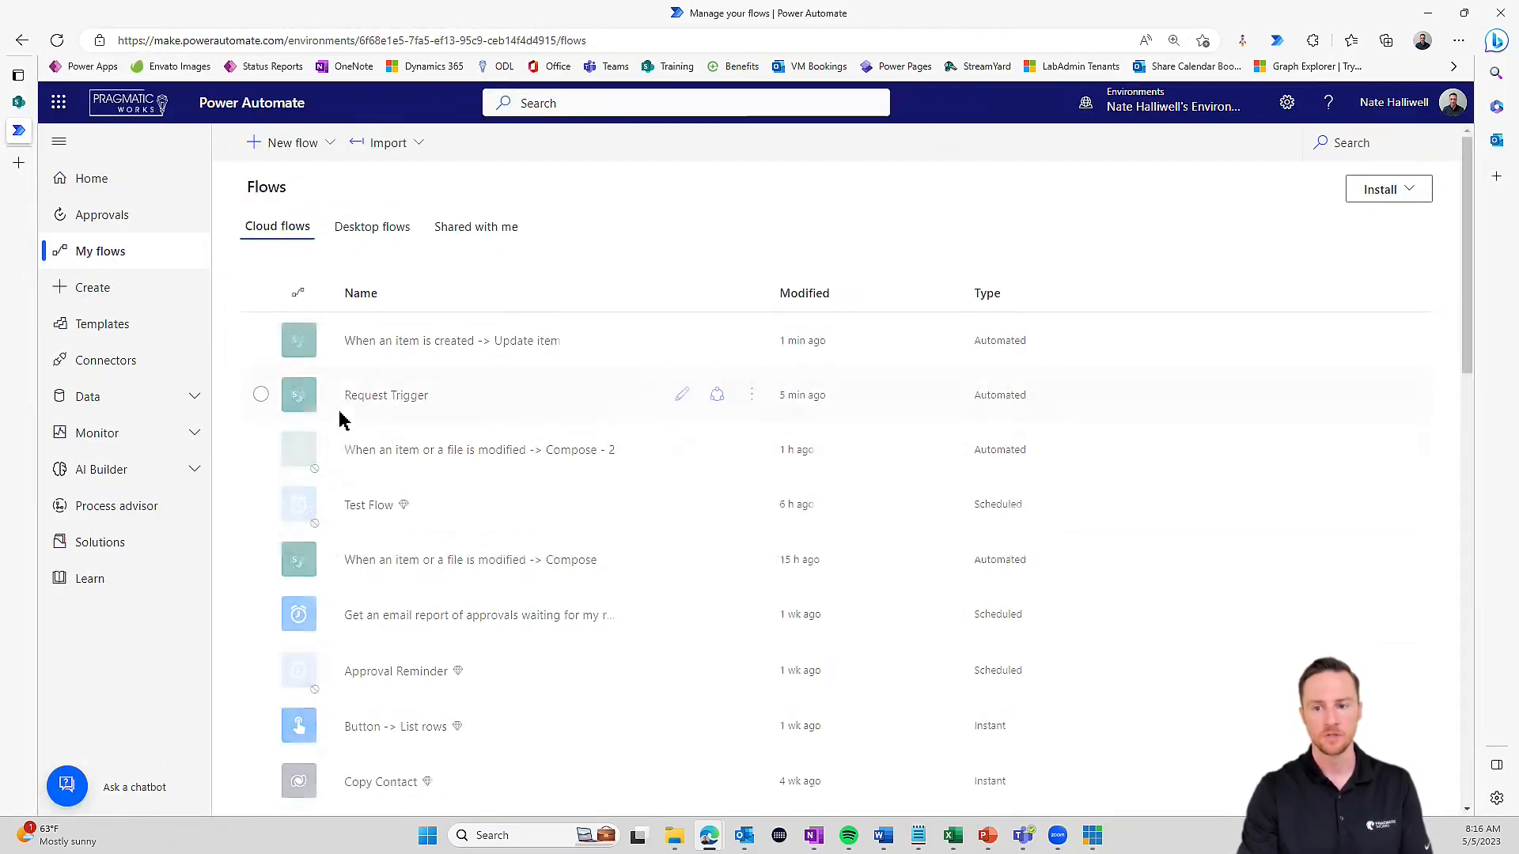
click(398, 398)
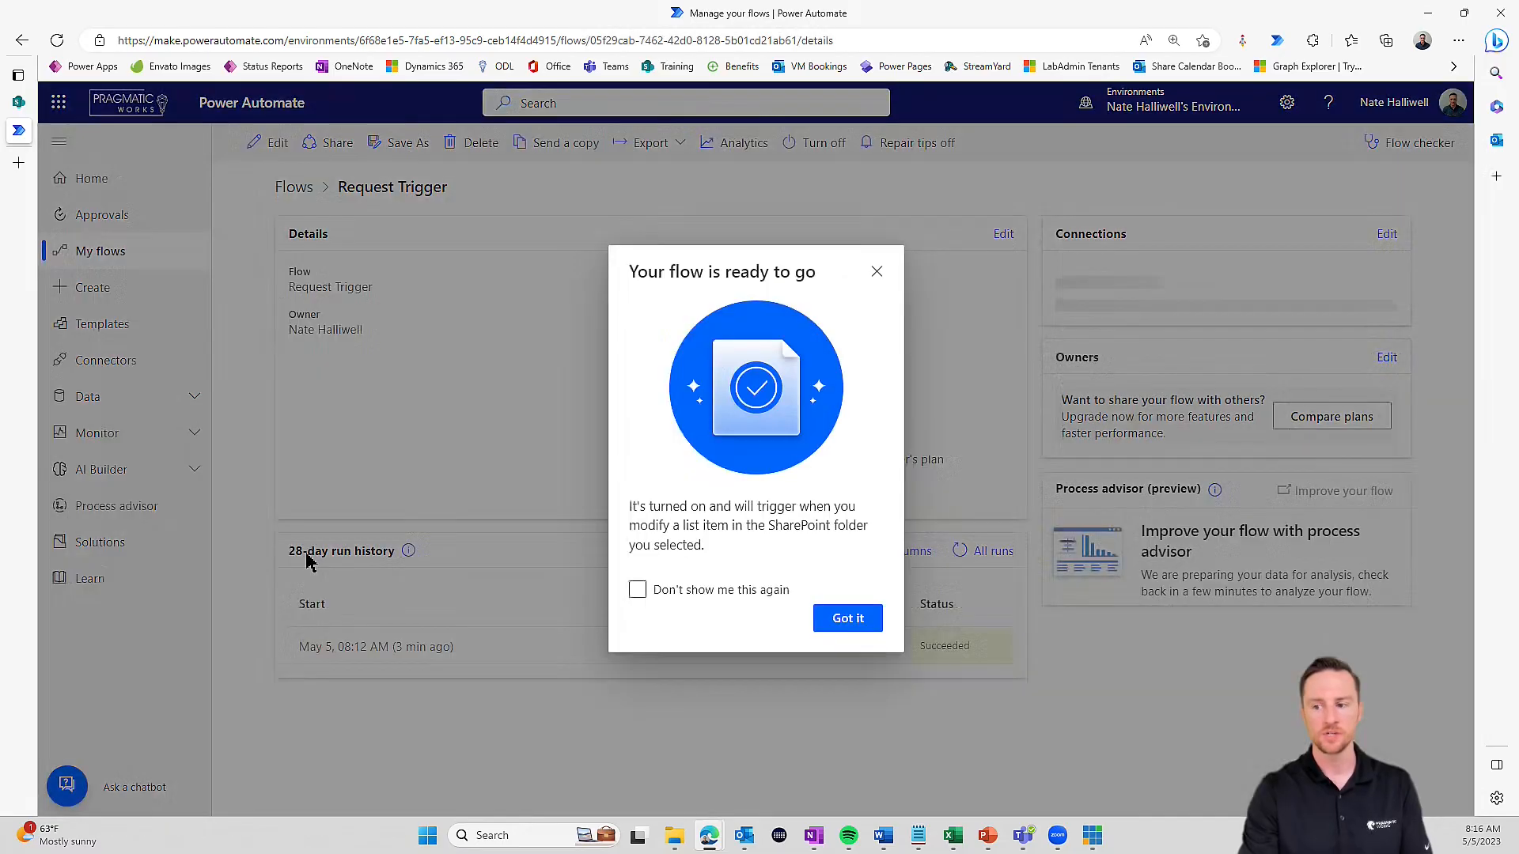
click(845, 620)
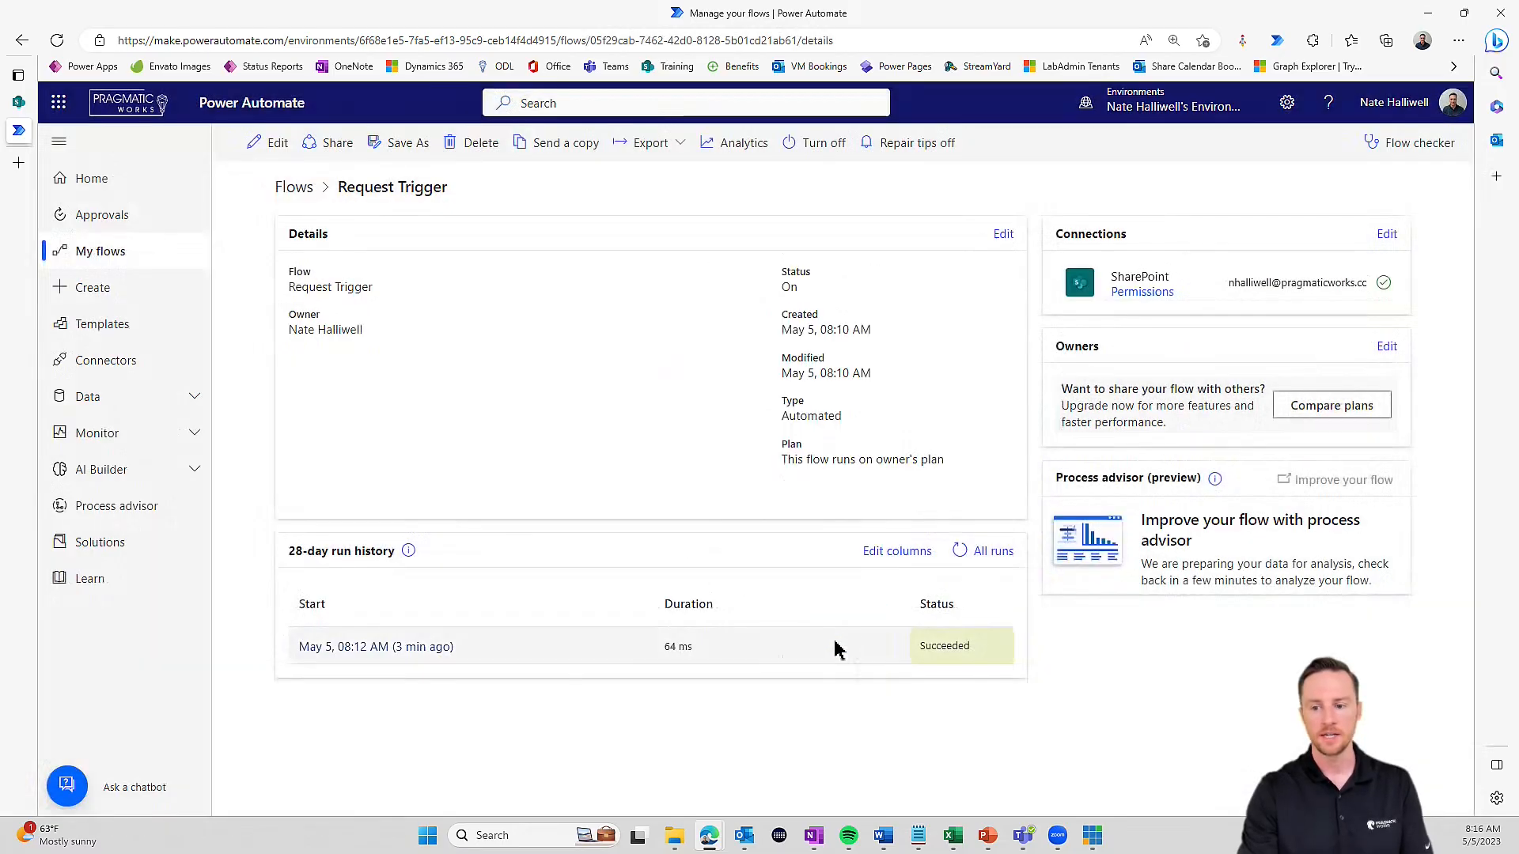
click(423, 649)
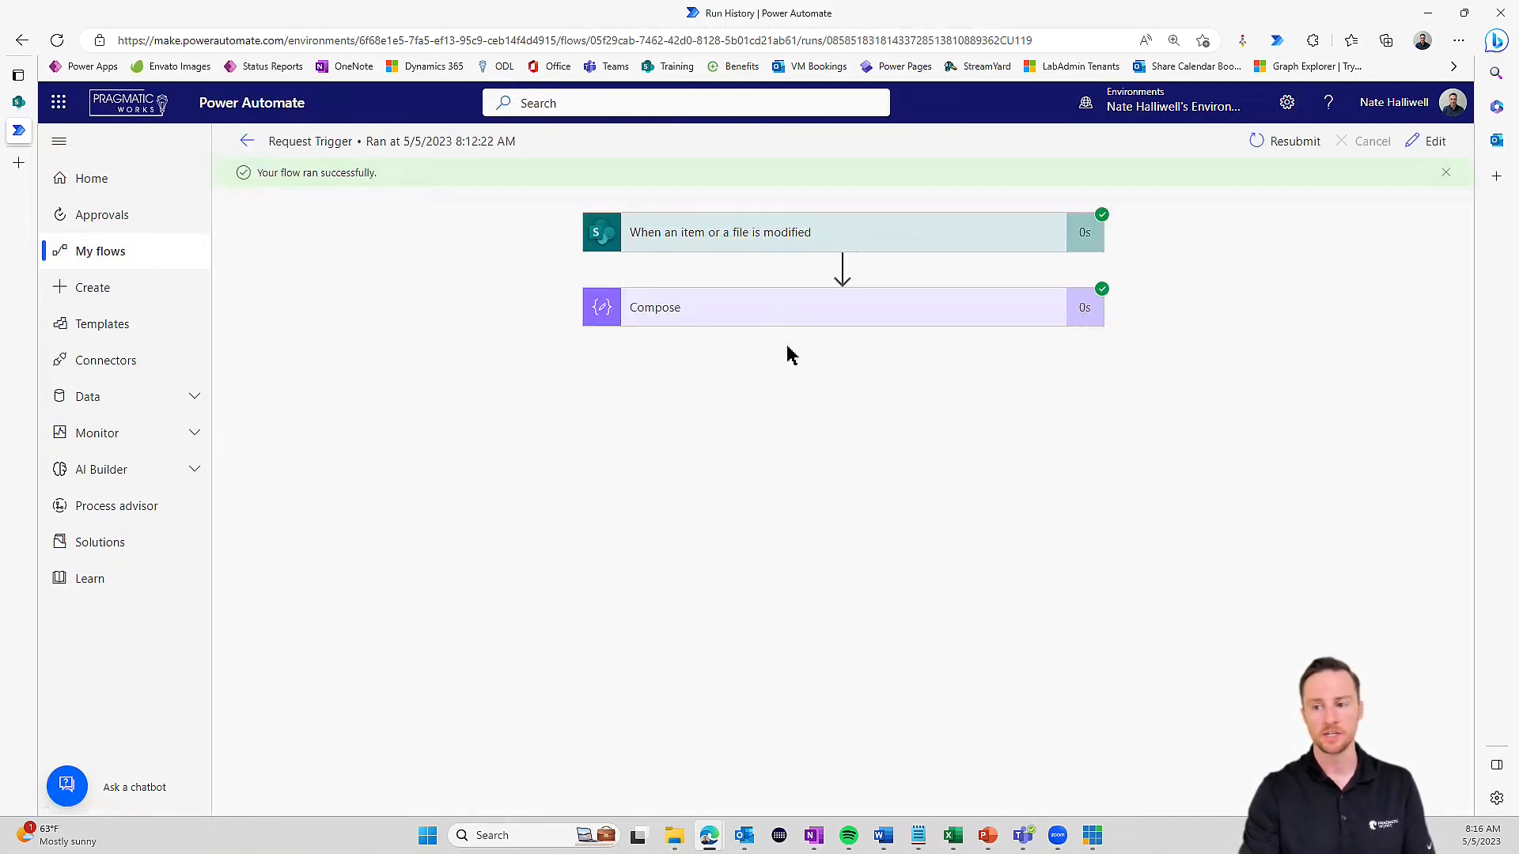
click(788, 320)
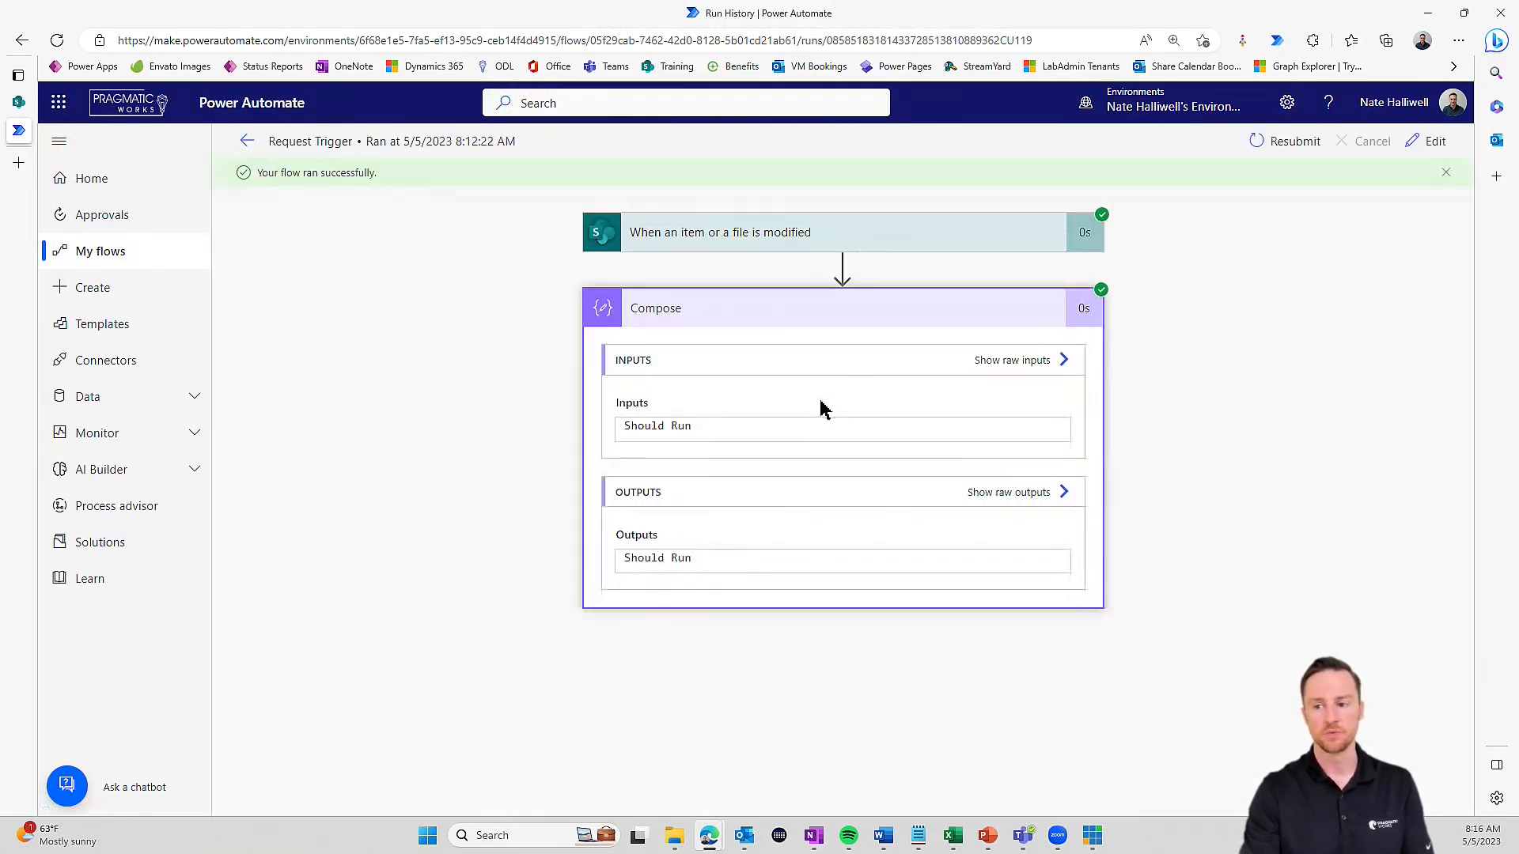
click(248, 142)
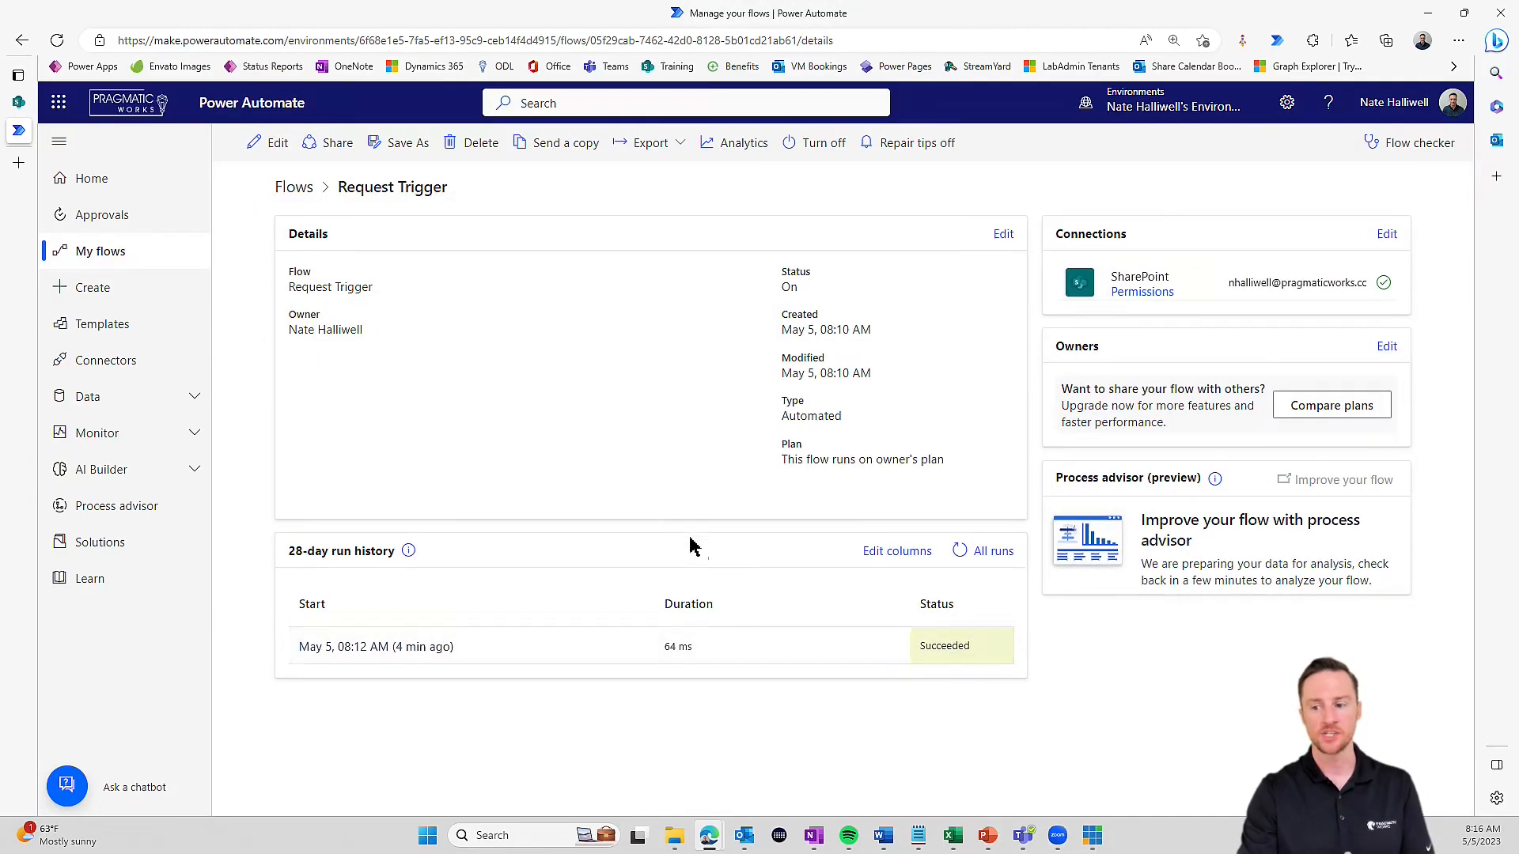
- Switch to SharePoint and set the Test3 item's Total Hours Requested to 18
click(19, 103)
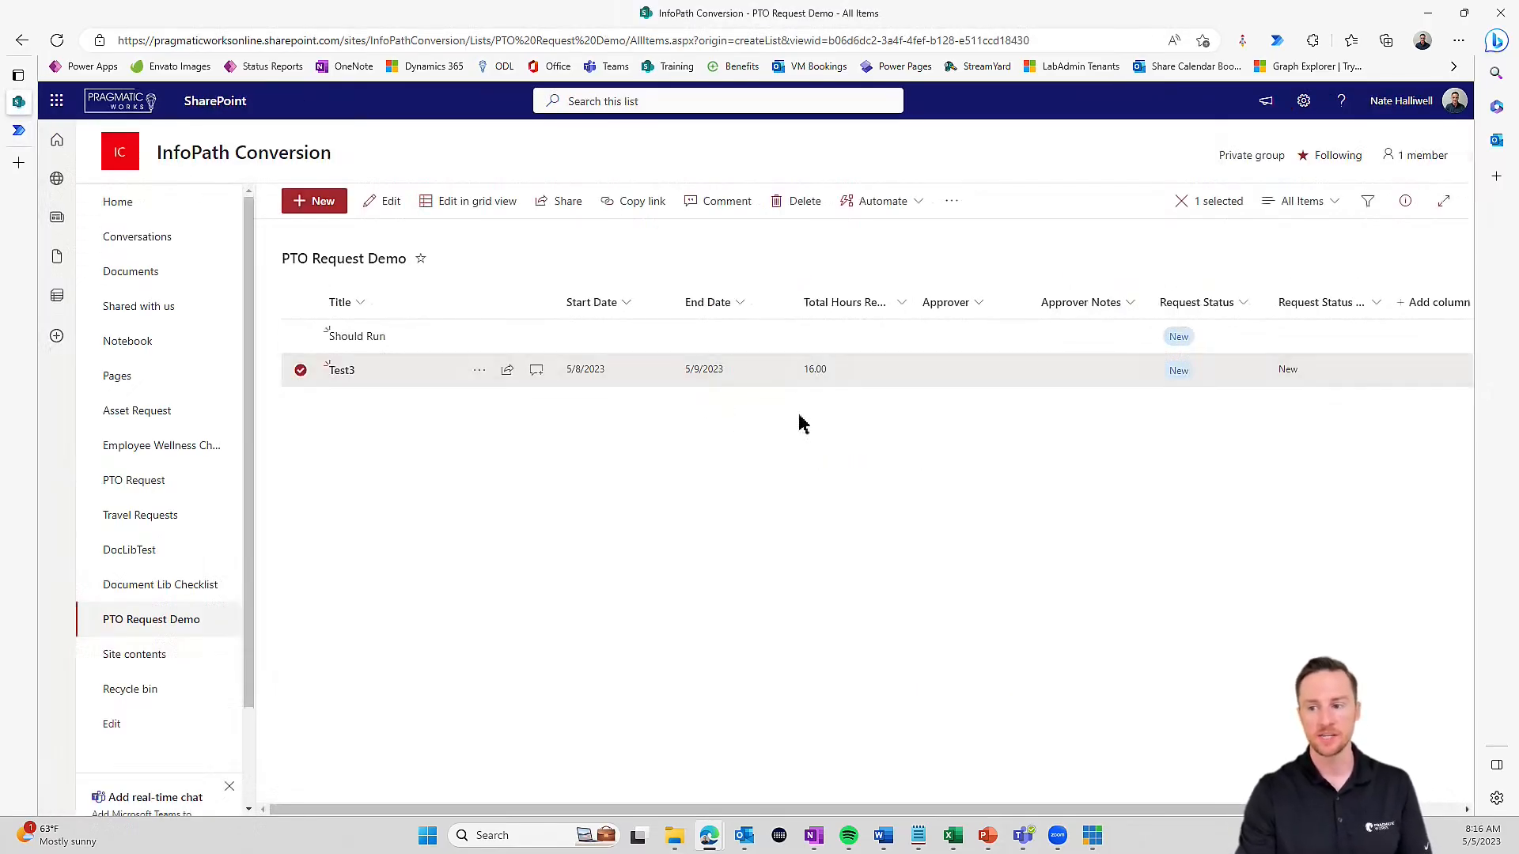
double_click(826, 372)
click(918, 487)
text(18)
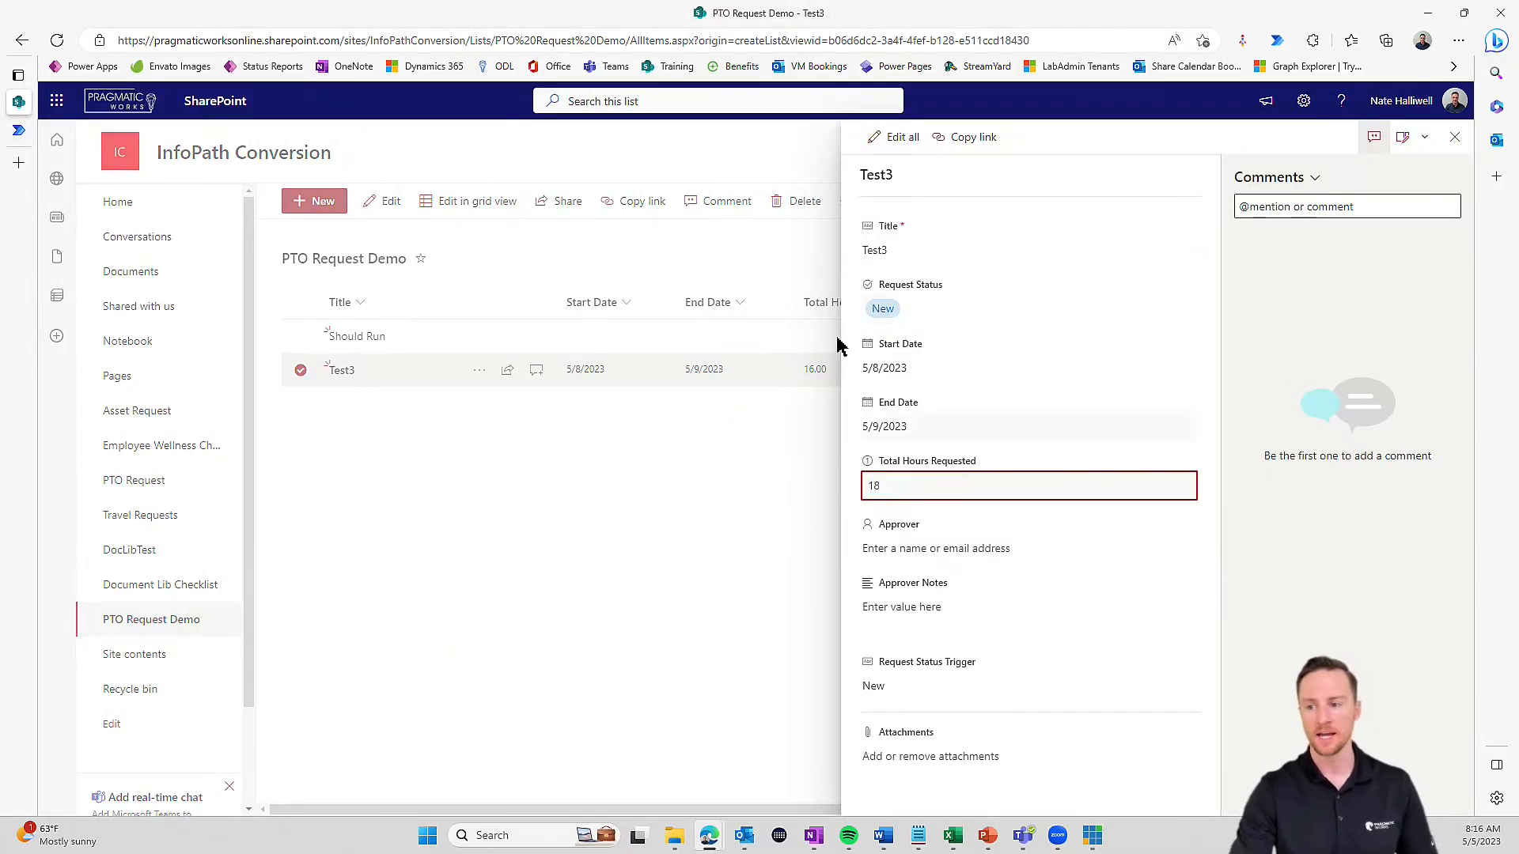
click(773, 544)
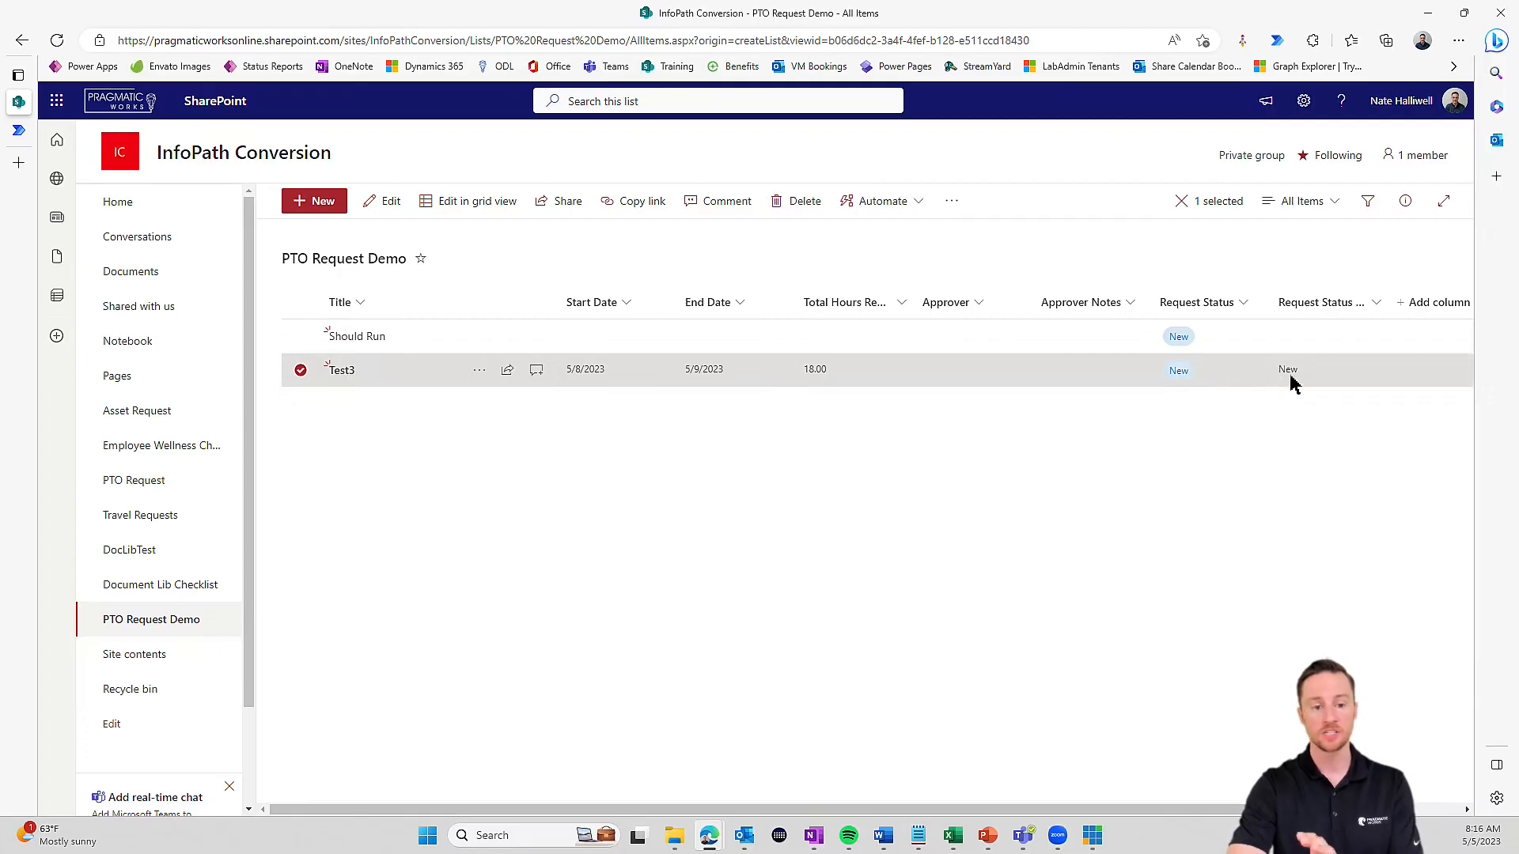
- Refresh the Request Trigger flow's run history in Power Automate to look for new runs, and return to the SharePoint list
click(19, 133)
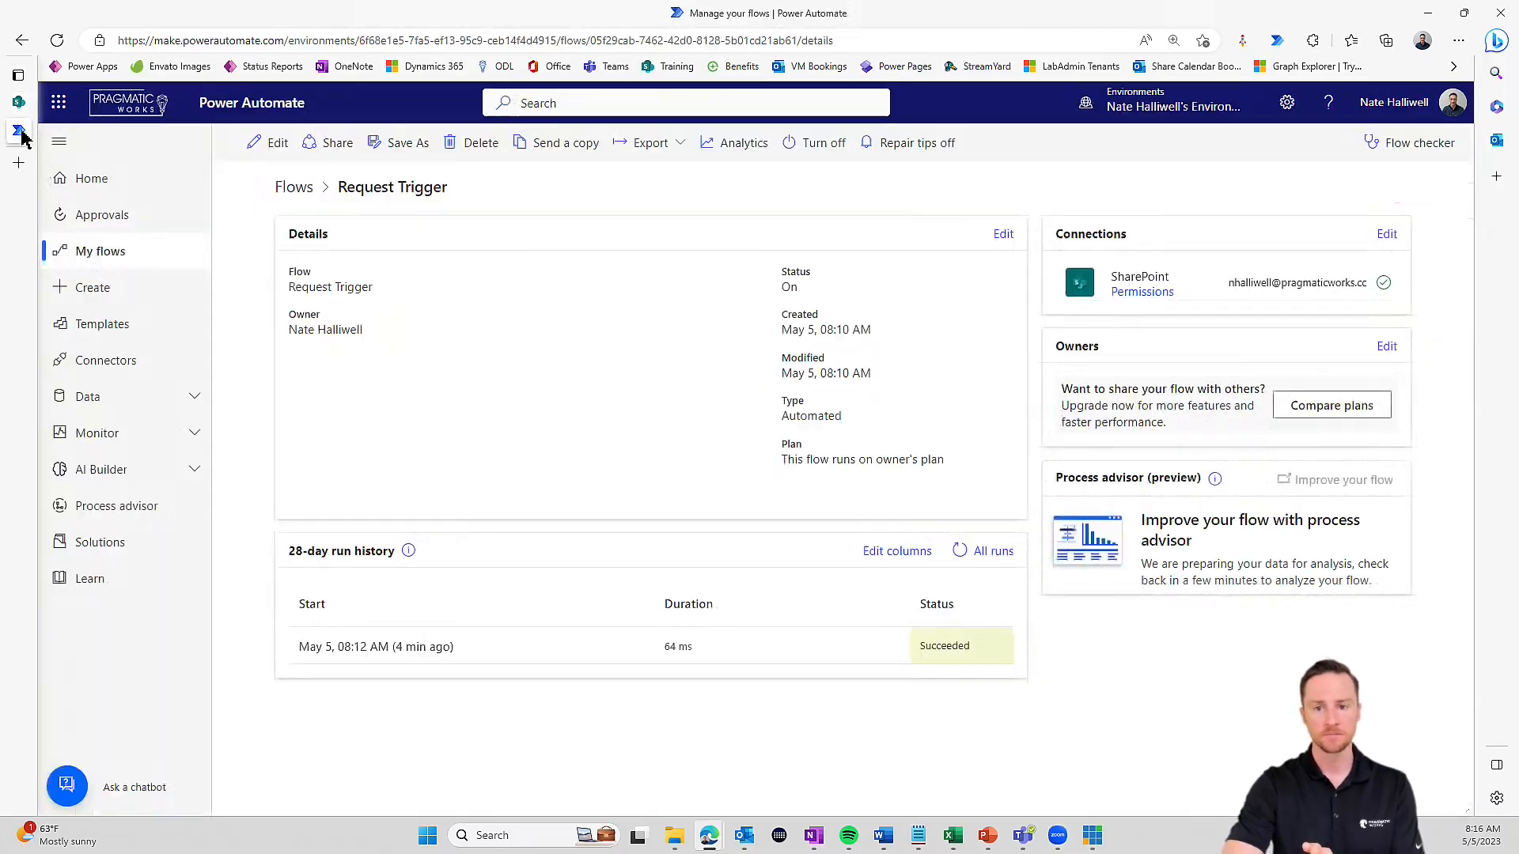
click(960, 551)
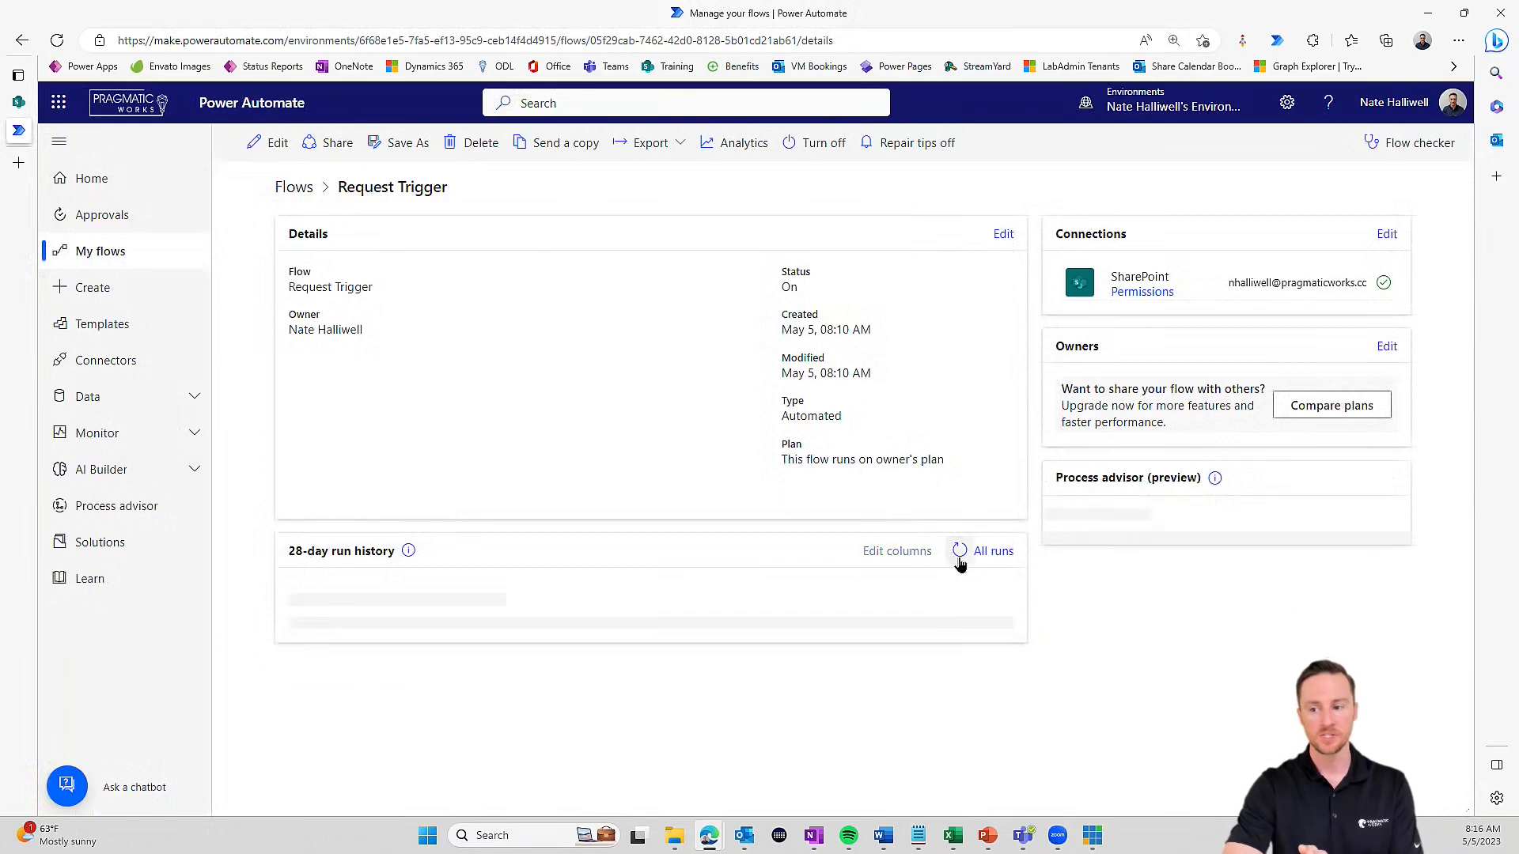
click(959, 553)
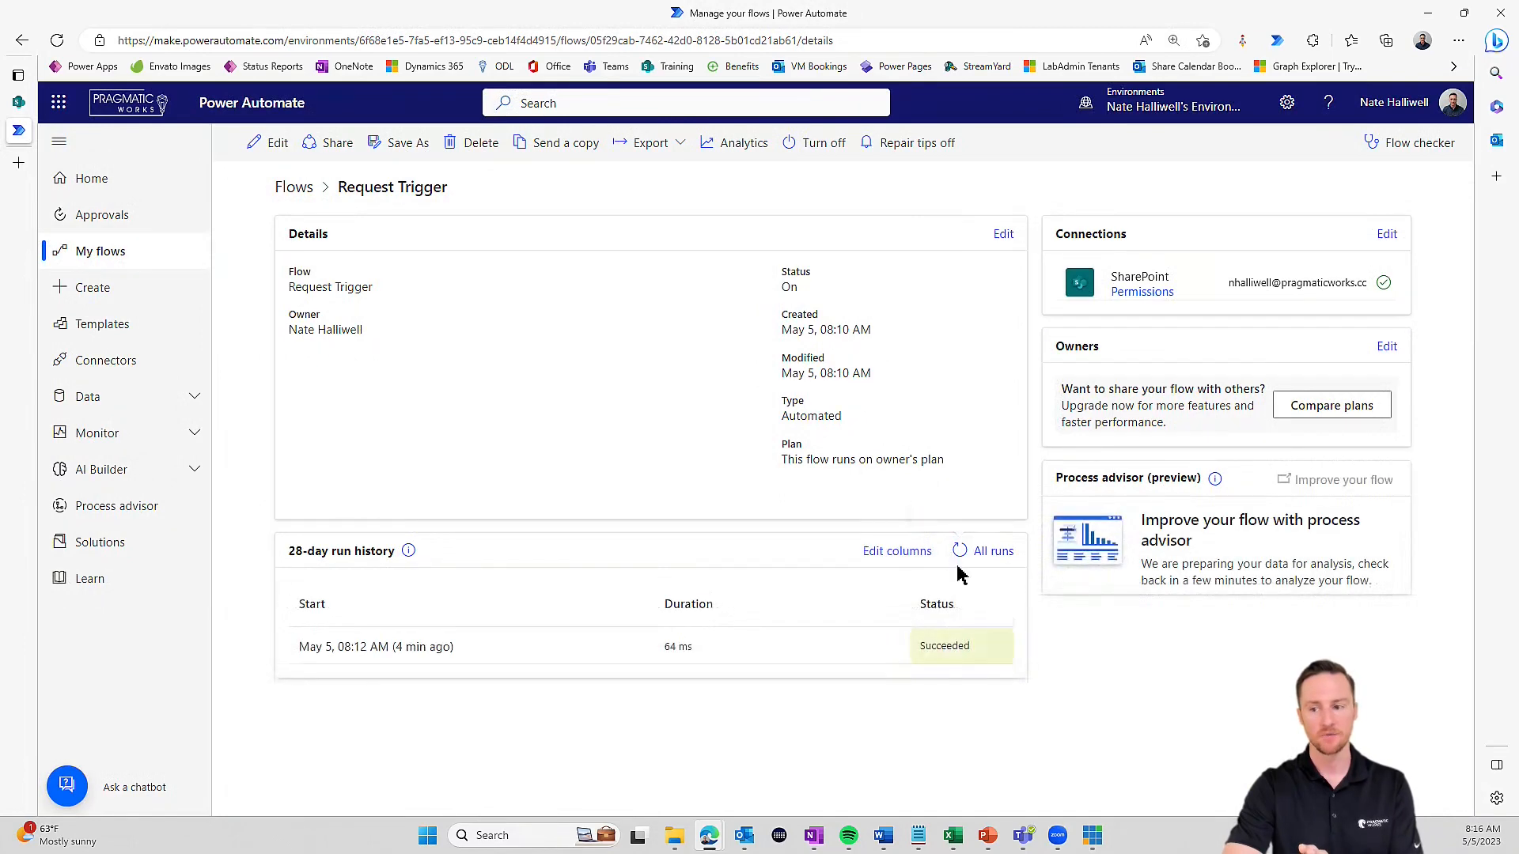
click(959, 553)
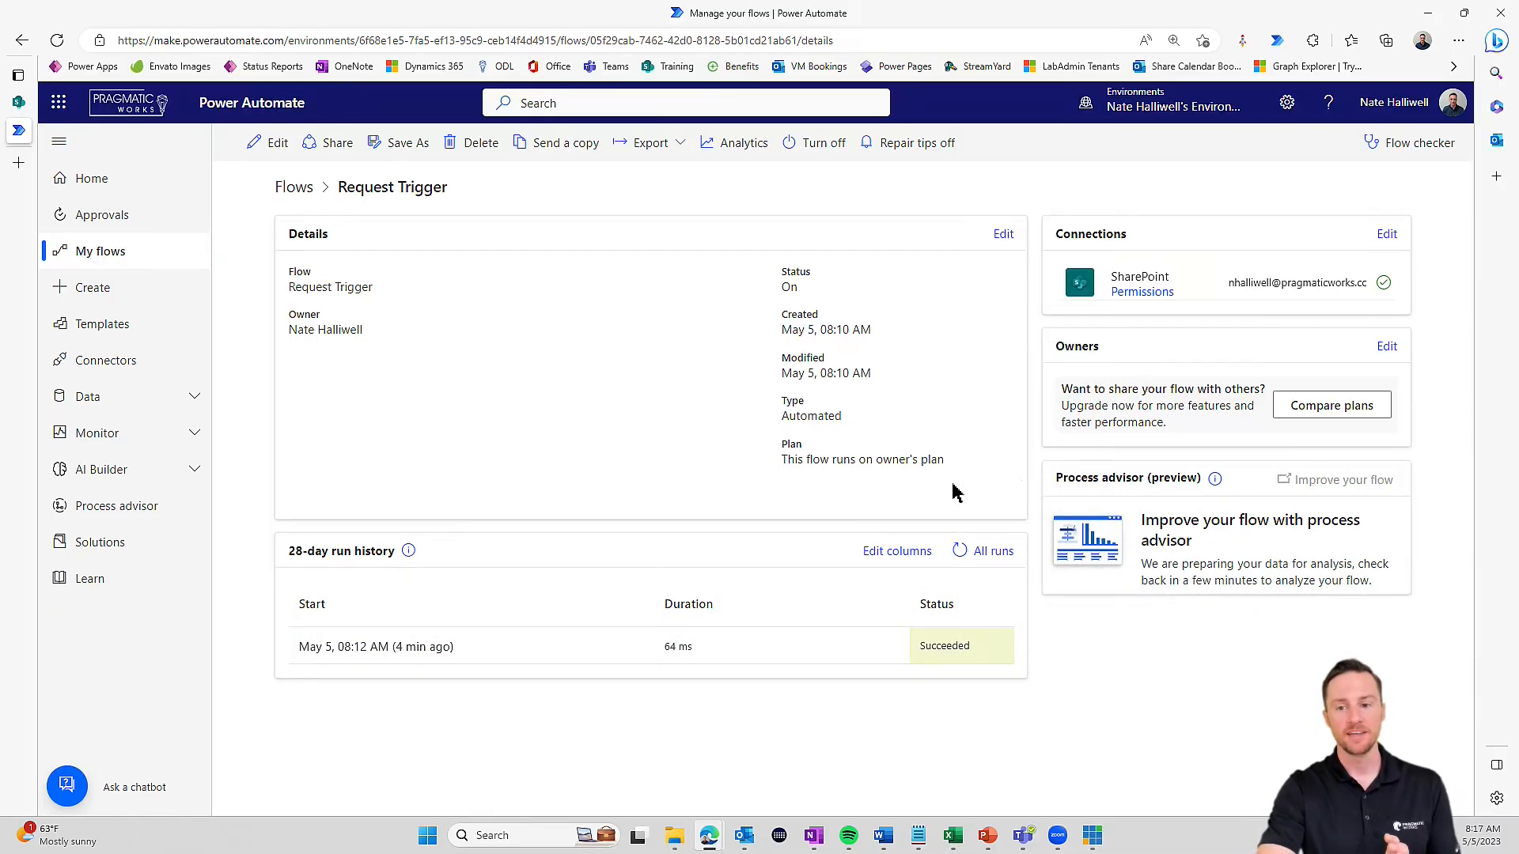
click(19, 102)
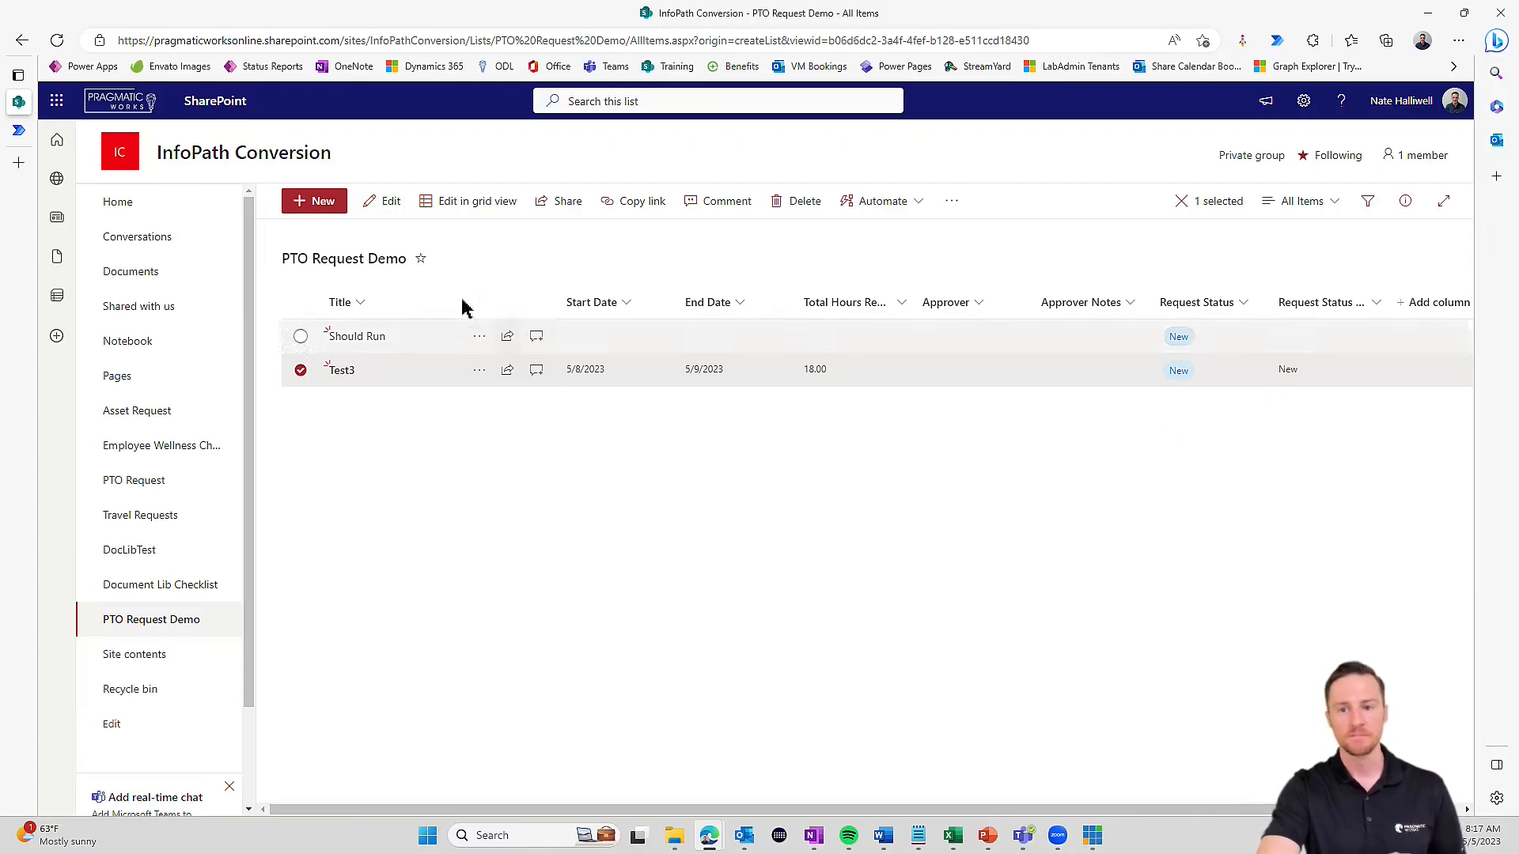
- Switch to Power Automate, open the Request Trigger flow for editing and add a SharePoint Update item action after Compose
mouse_move(19, 137)
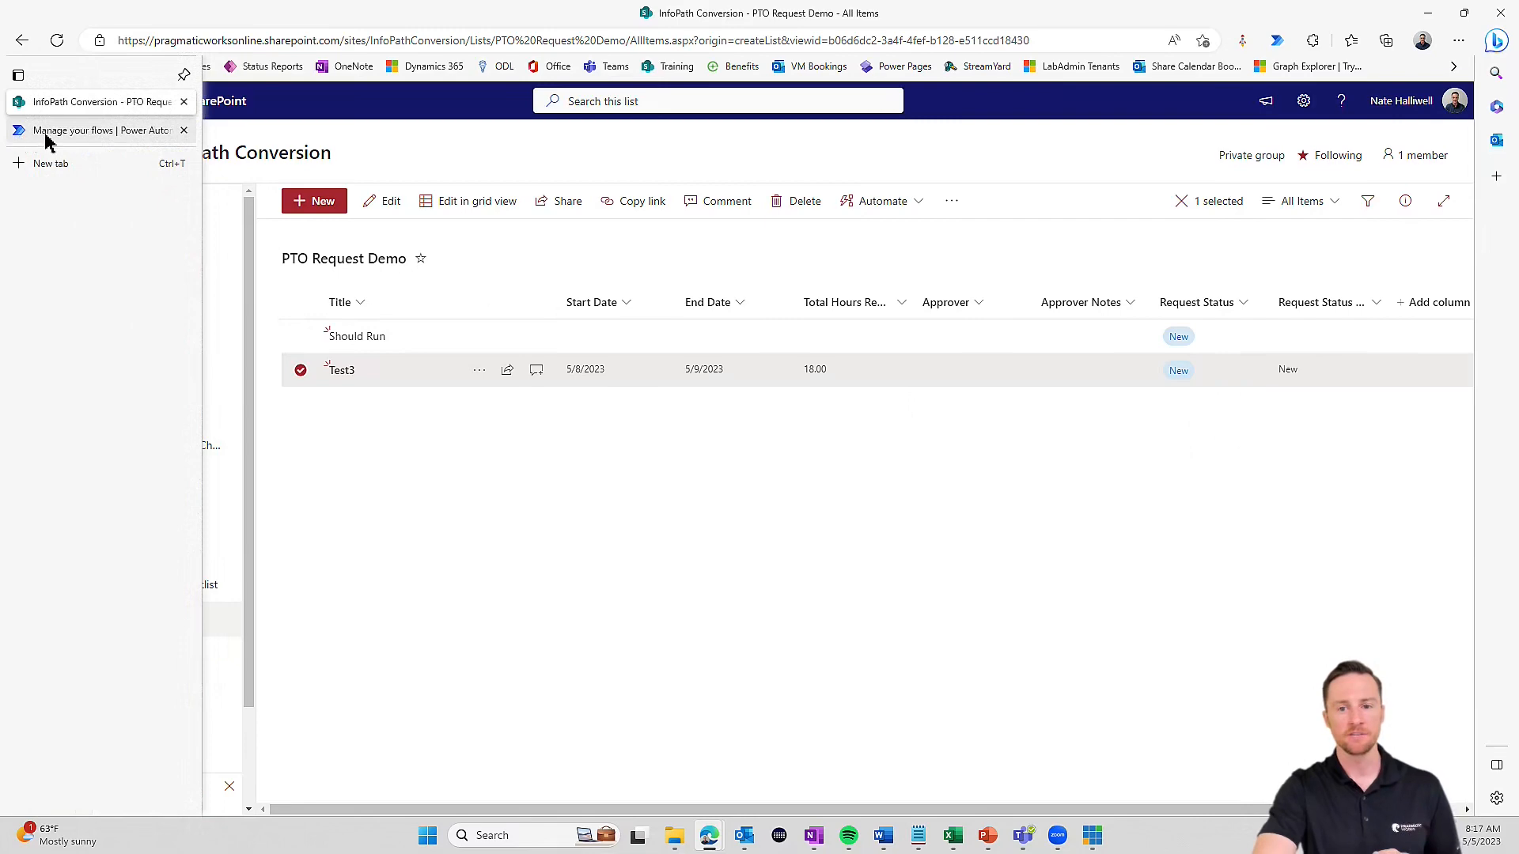
click(76, 136)
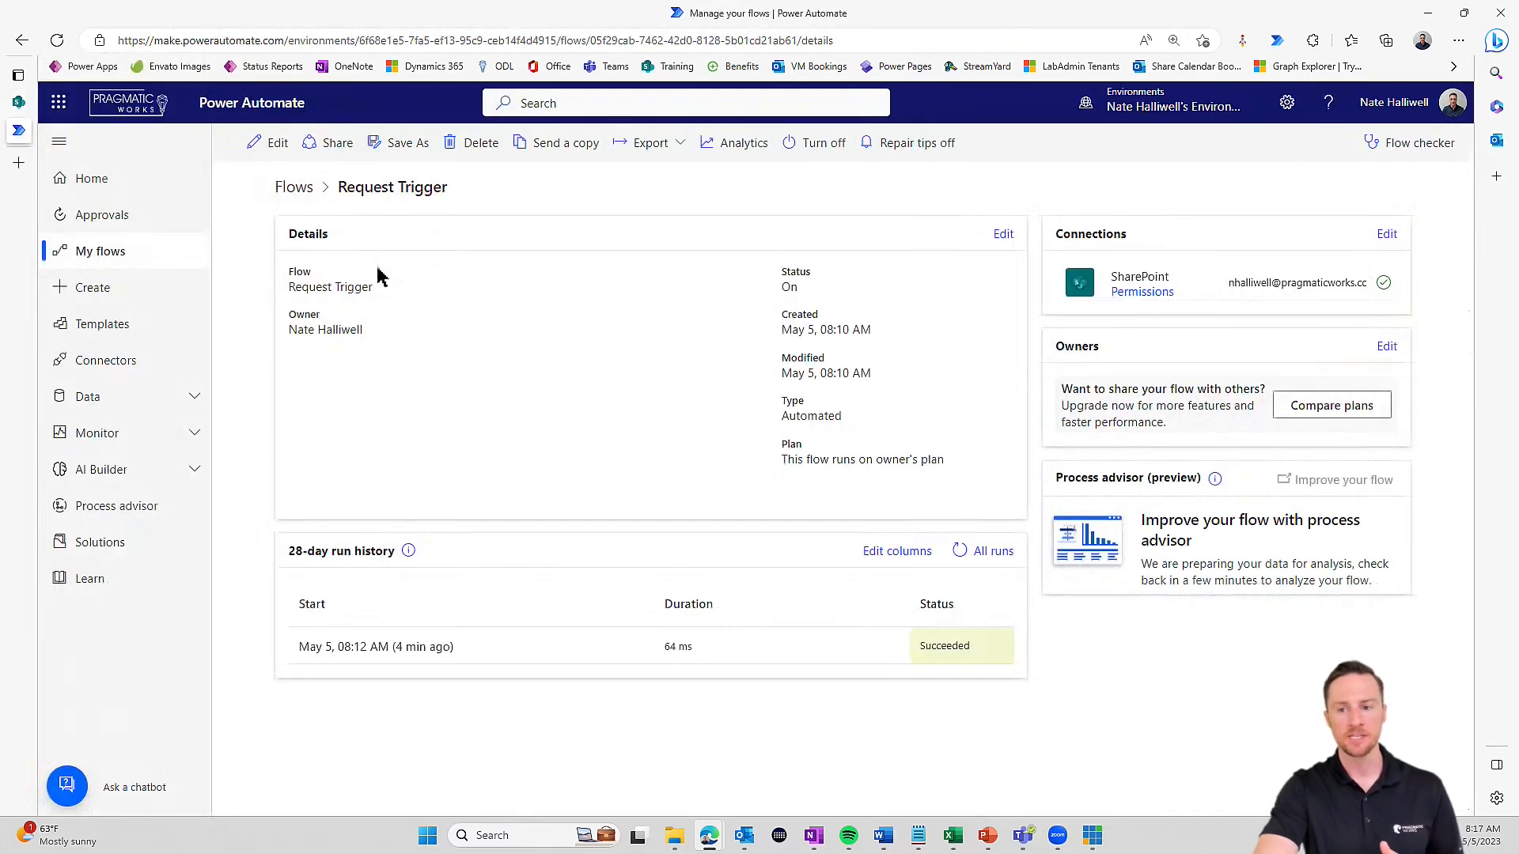
click(269, 144)
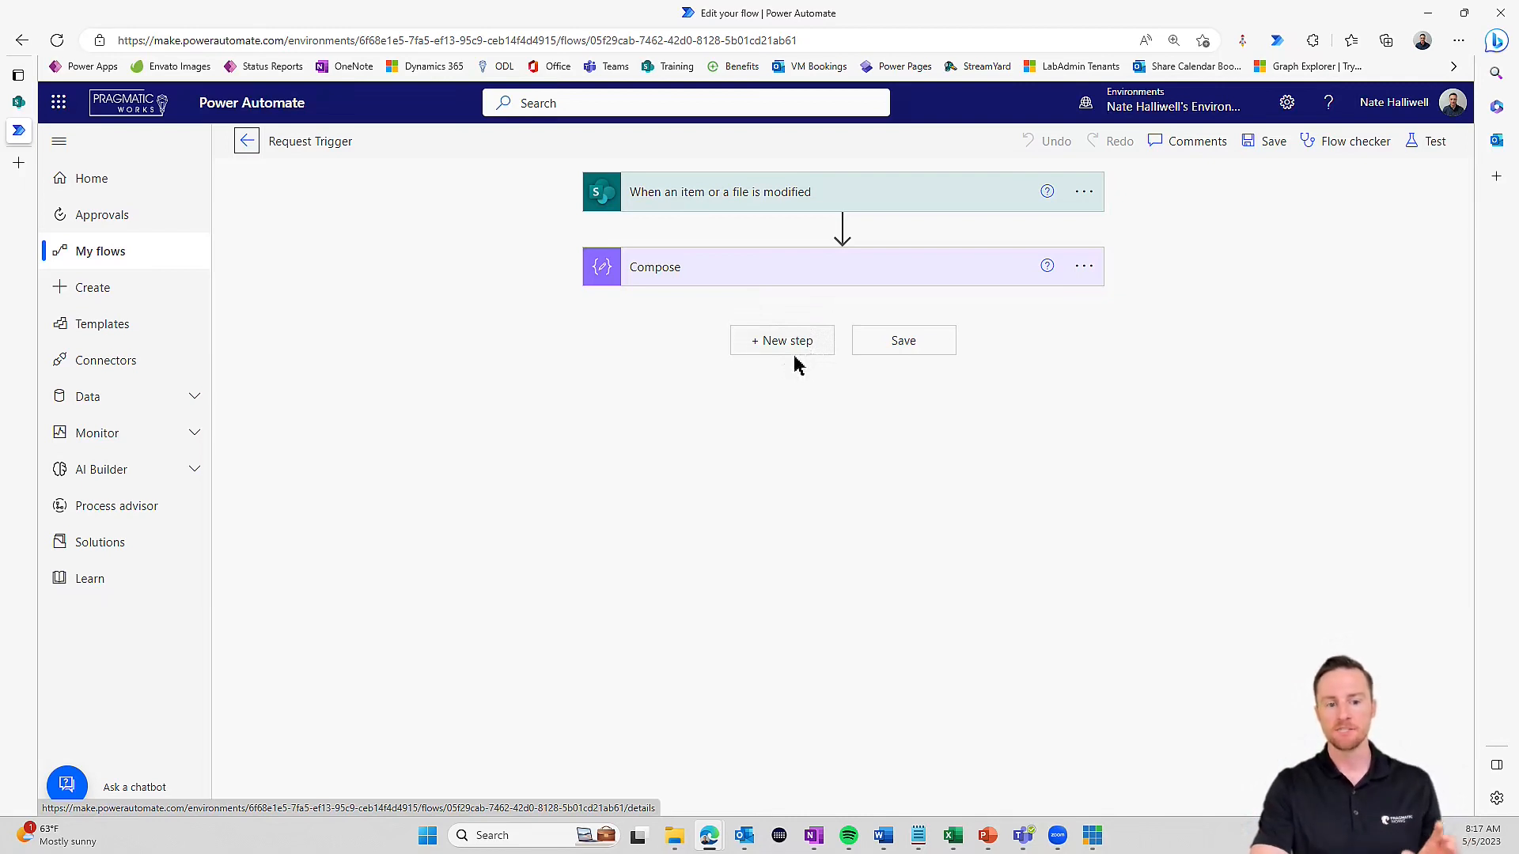
click(766, 341)
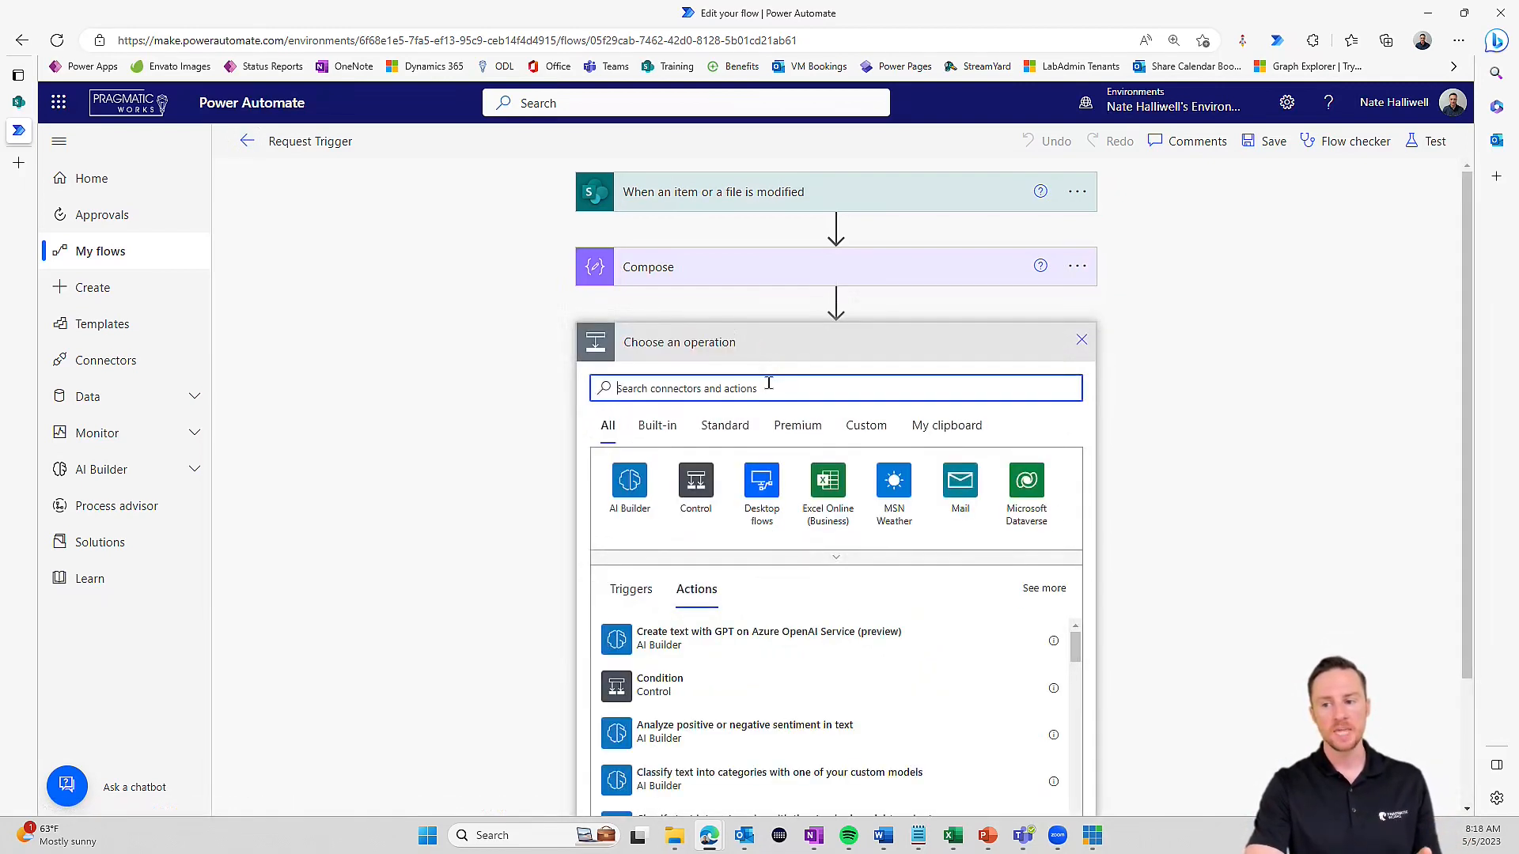
text(update)
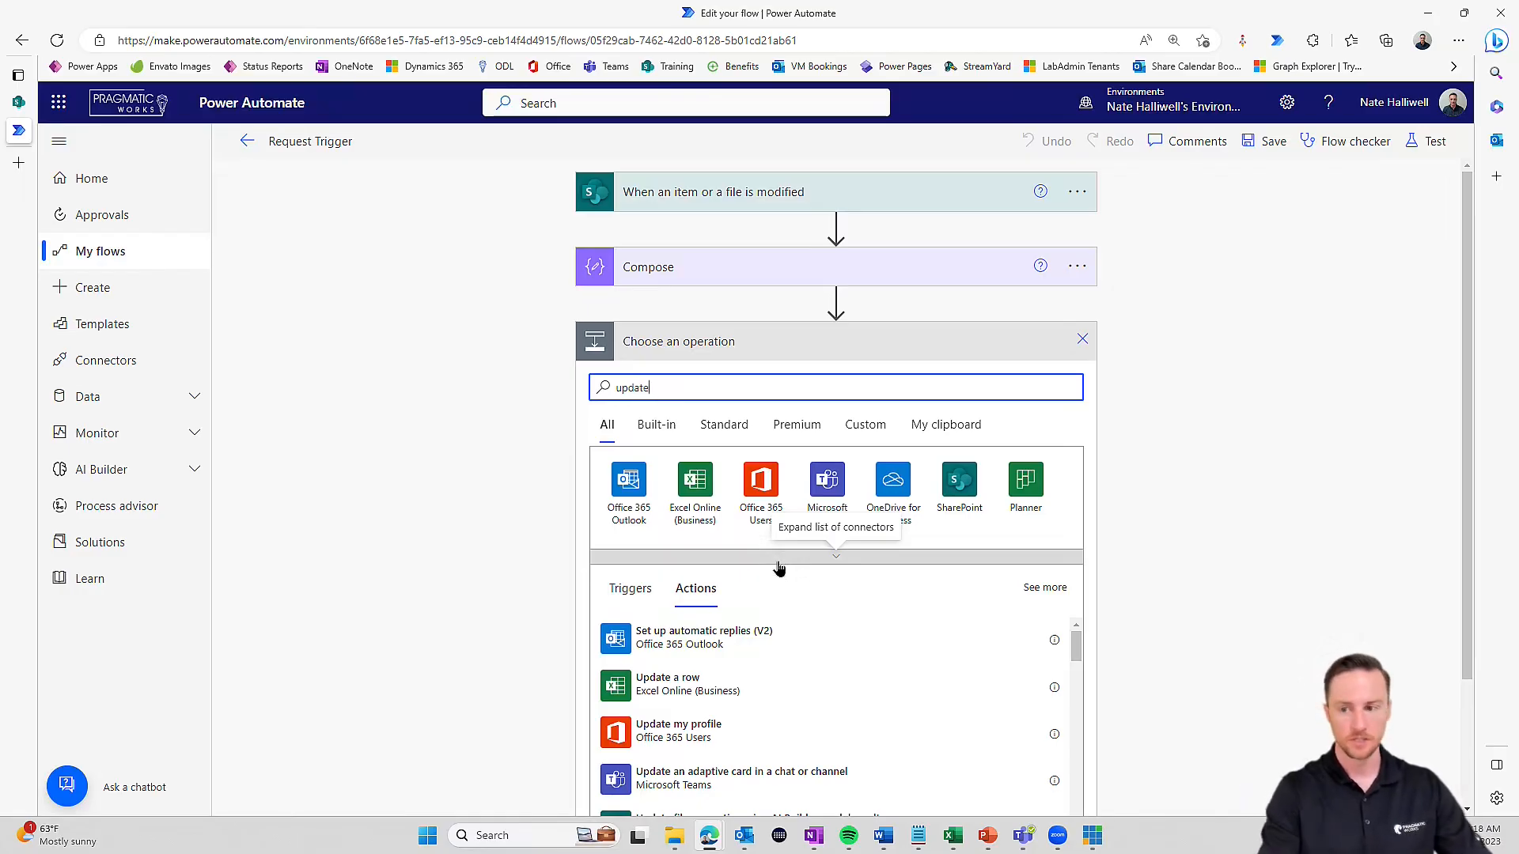
click(712, 783)
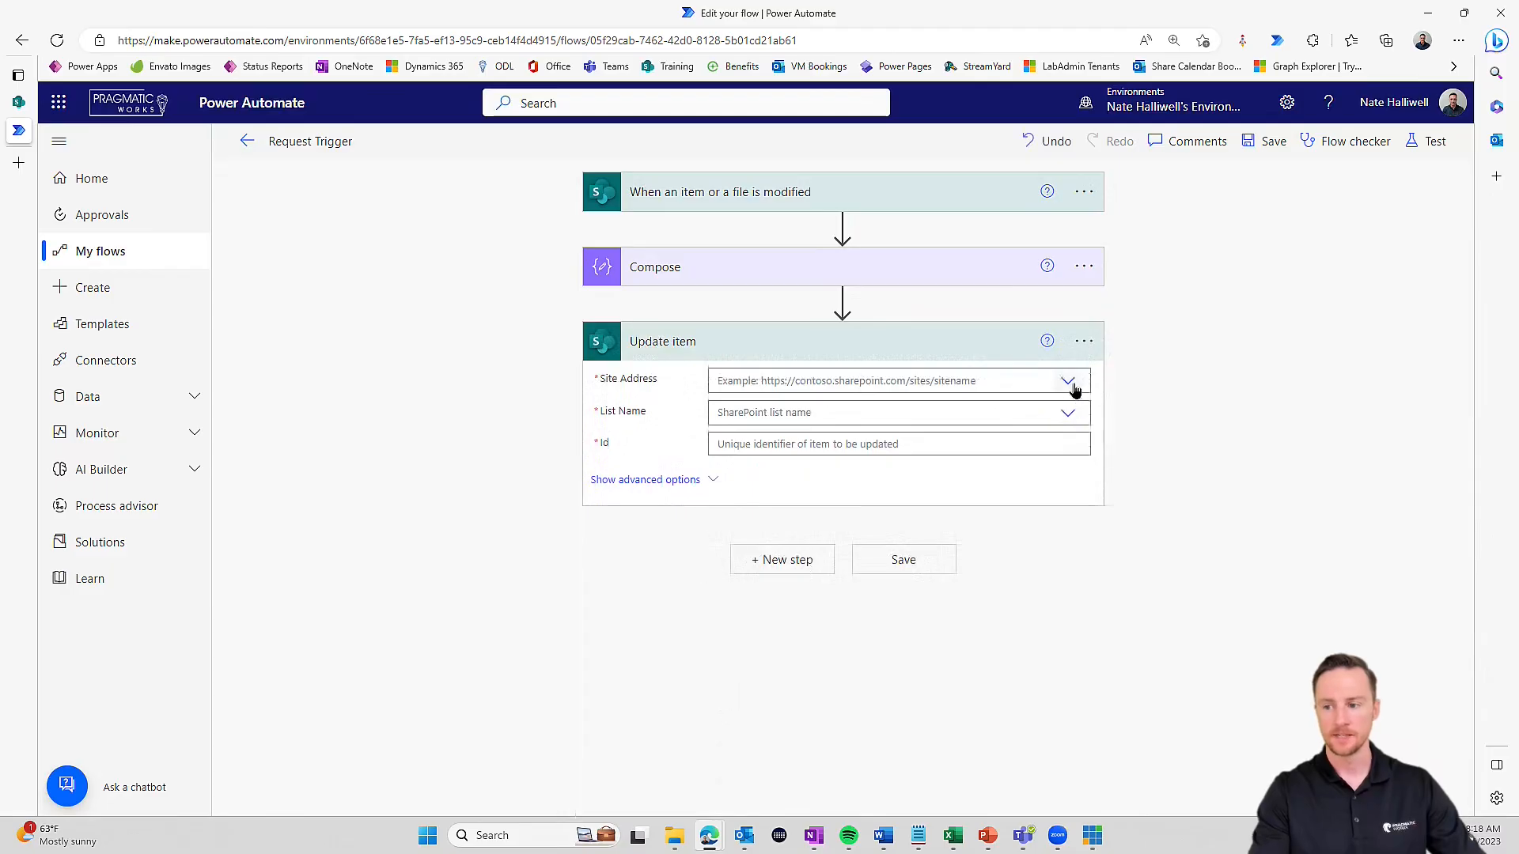
- Point the Update item action at the InfoPath Conversion site's PTO Request Demo list, with Id set to the trigger's ID
click(1068, 382)
click(867, 431)
click(1069, 440)
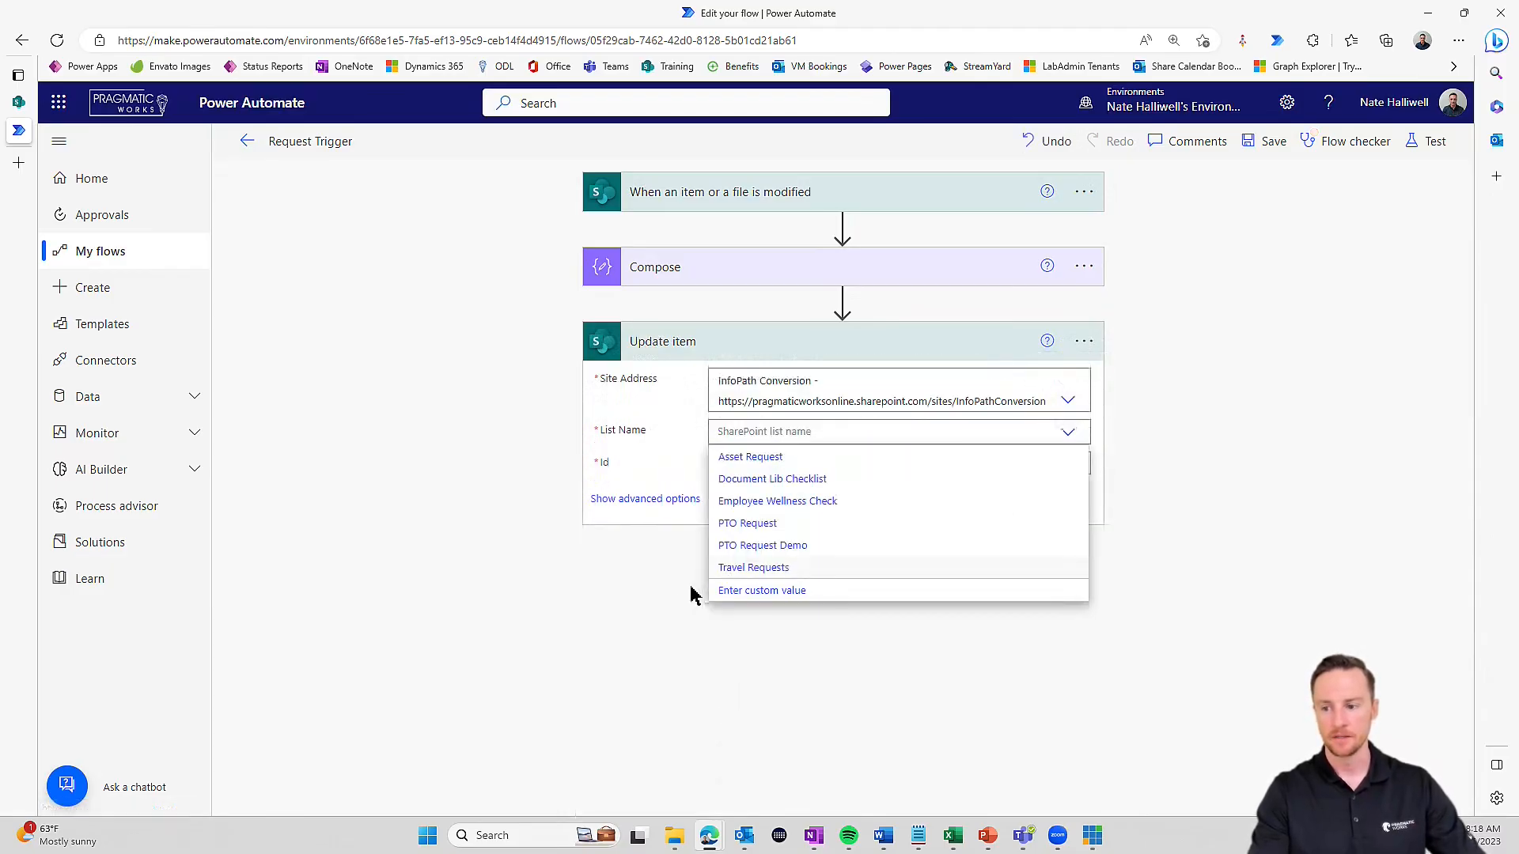
click(764, 547)
click(790, 464)
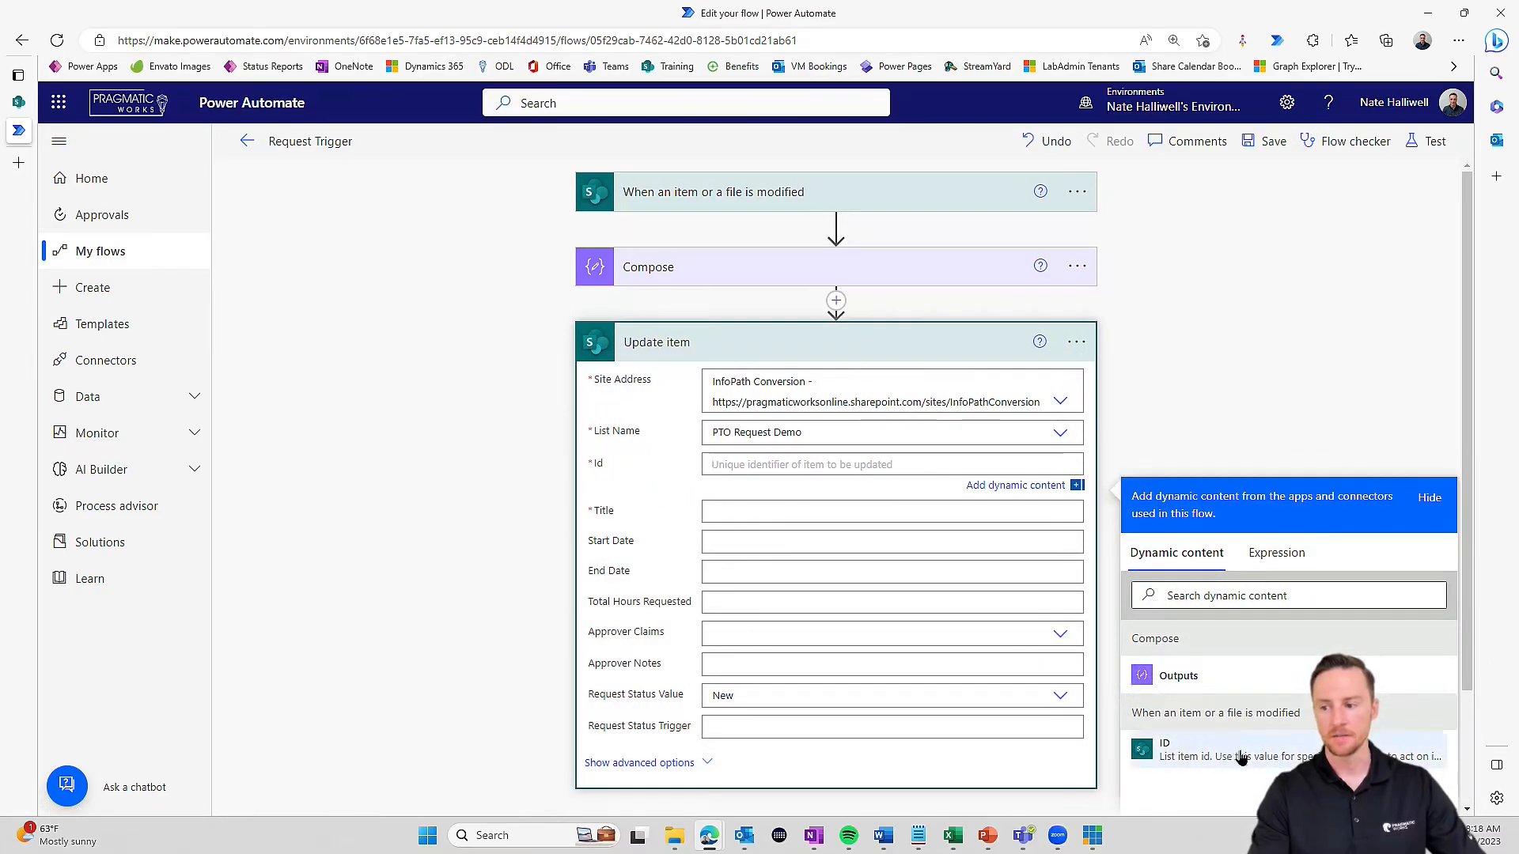
click(1242, 758)
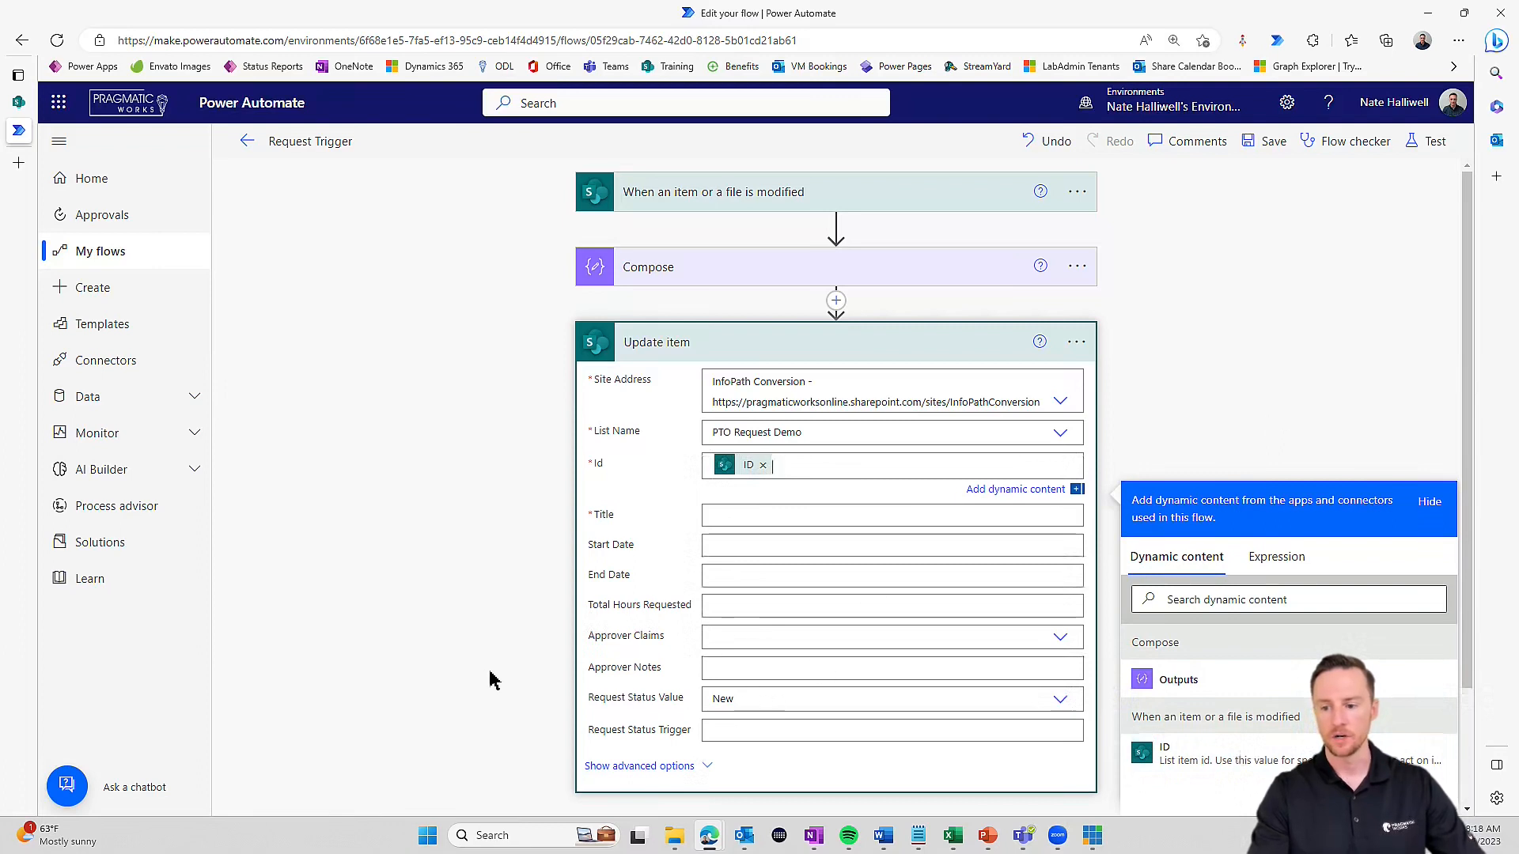
- Clear the Request Status Value default in Update item and set Request Status Trigger to the dynamic Request Status Value
scroll(507, 679, down, 1)
click(718, 600)
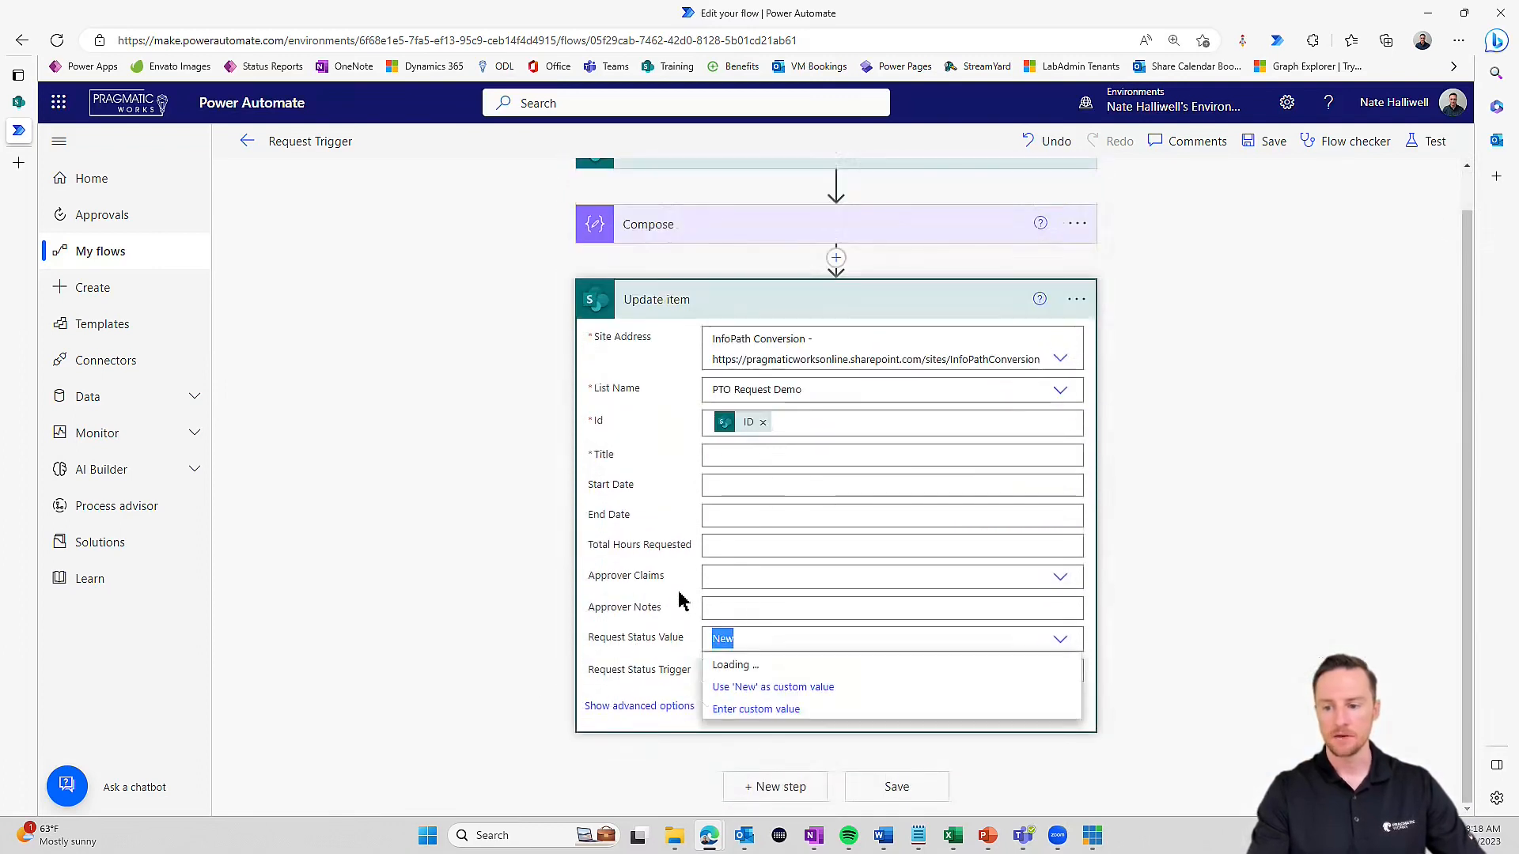
key(BackSpace)
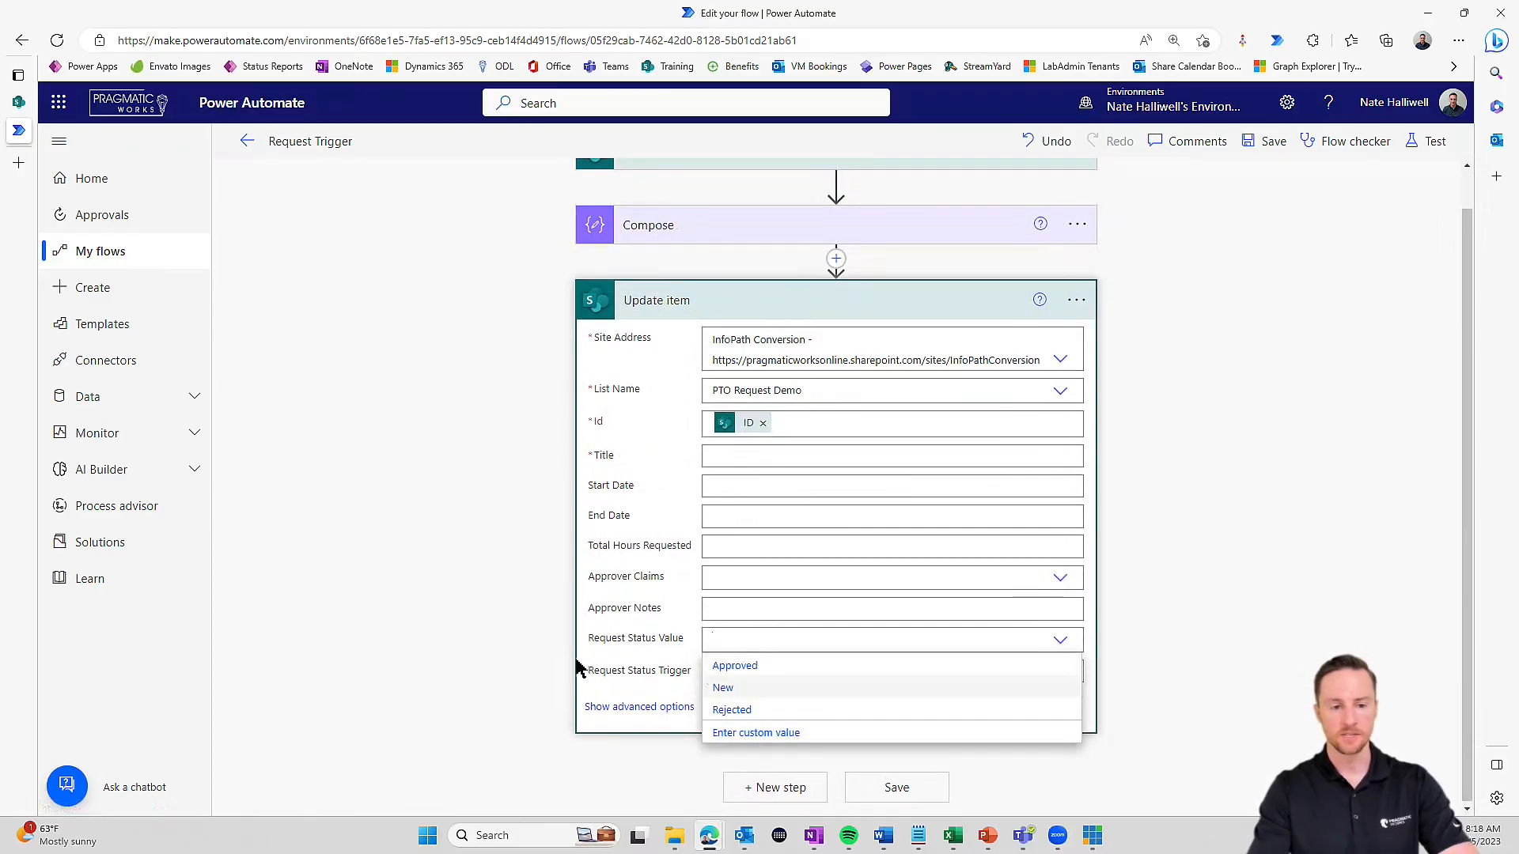
click(623, 674)
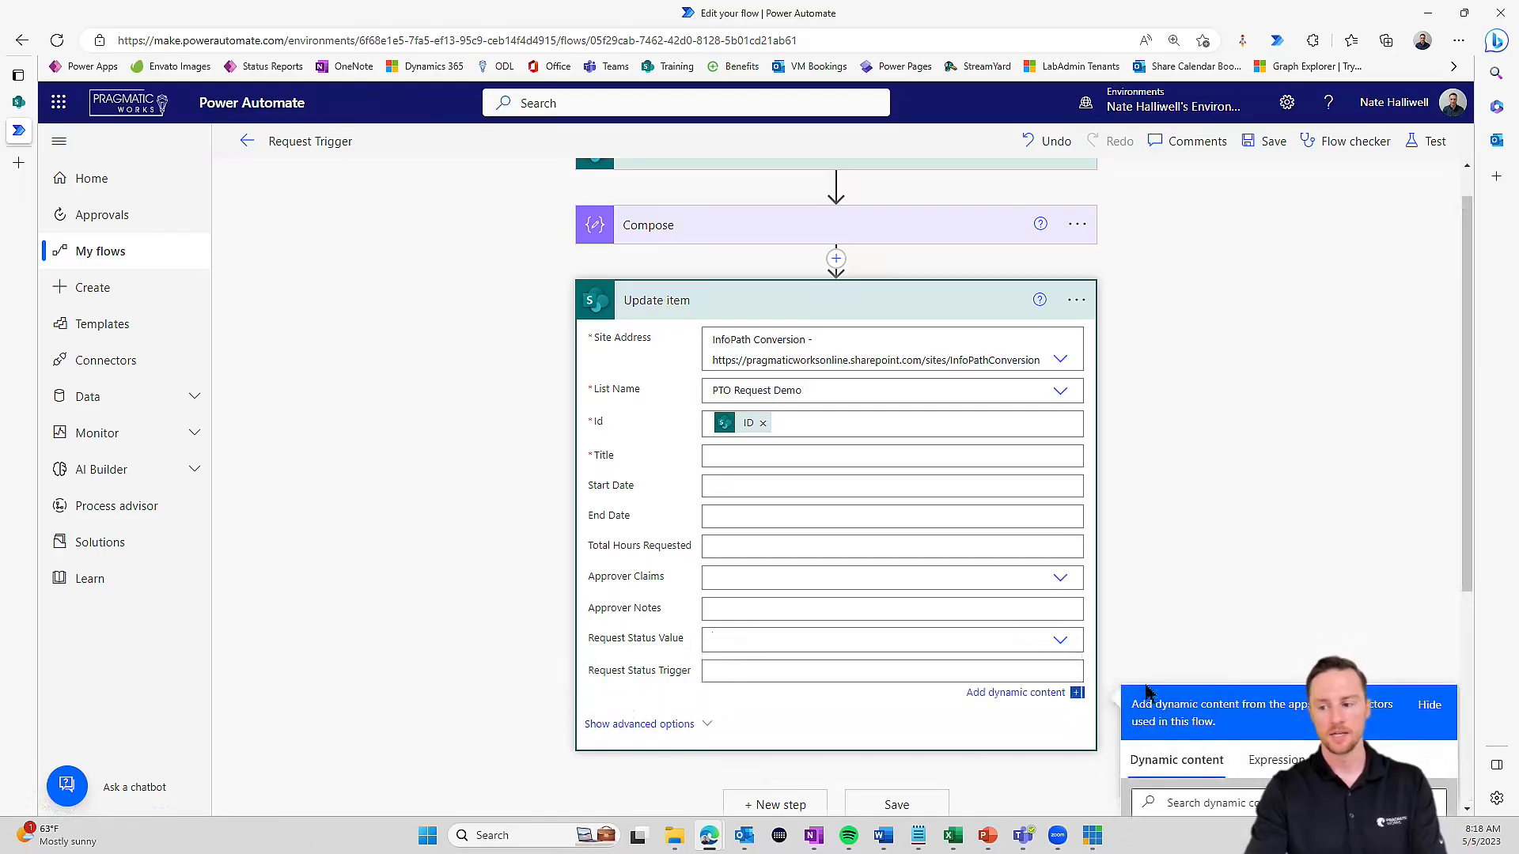
click(1218, 512)
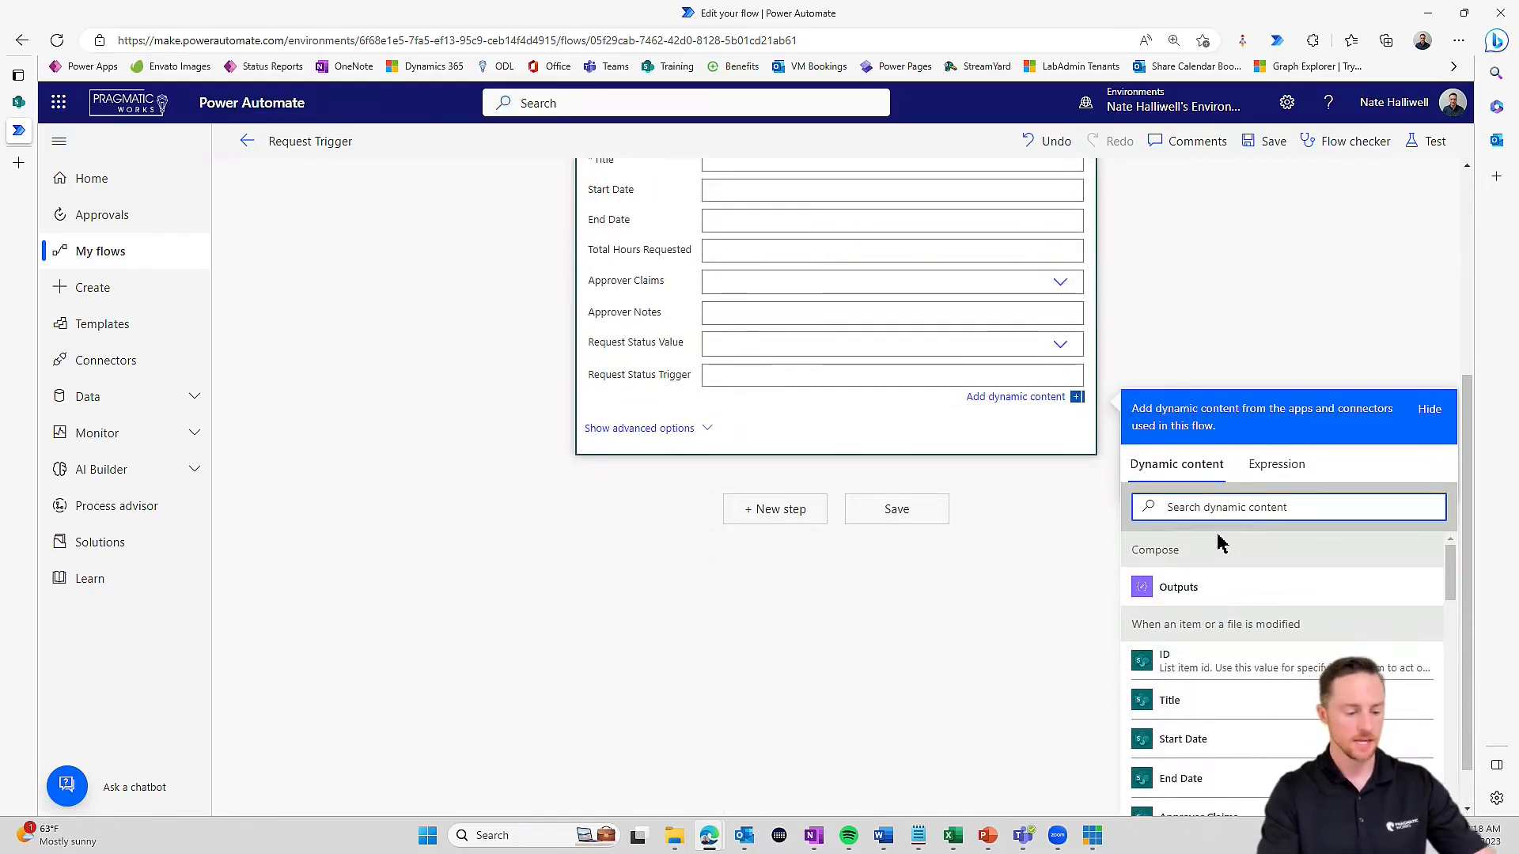
text(req)
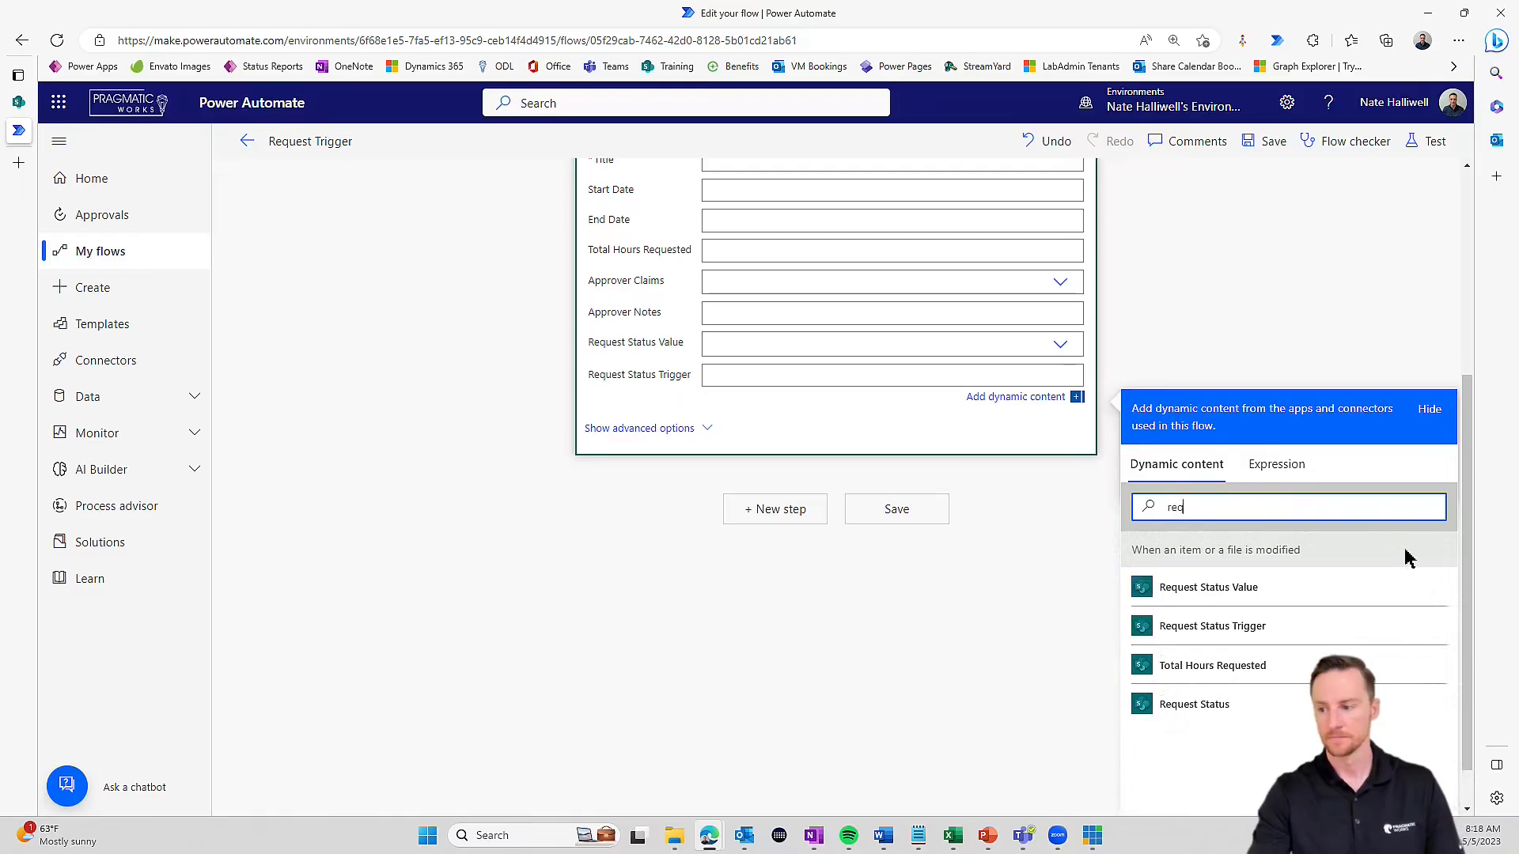
click(1274, 599)
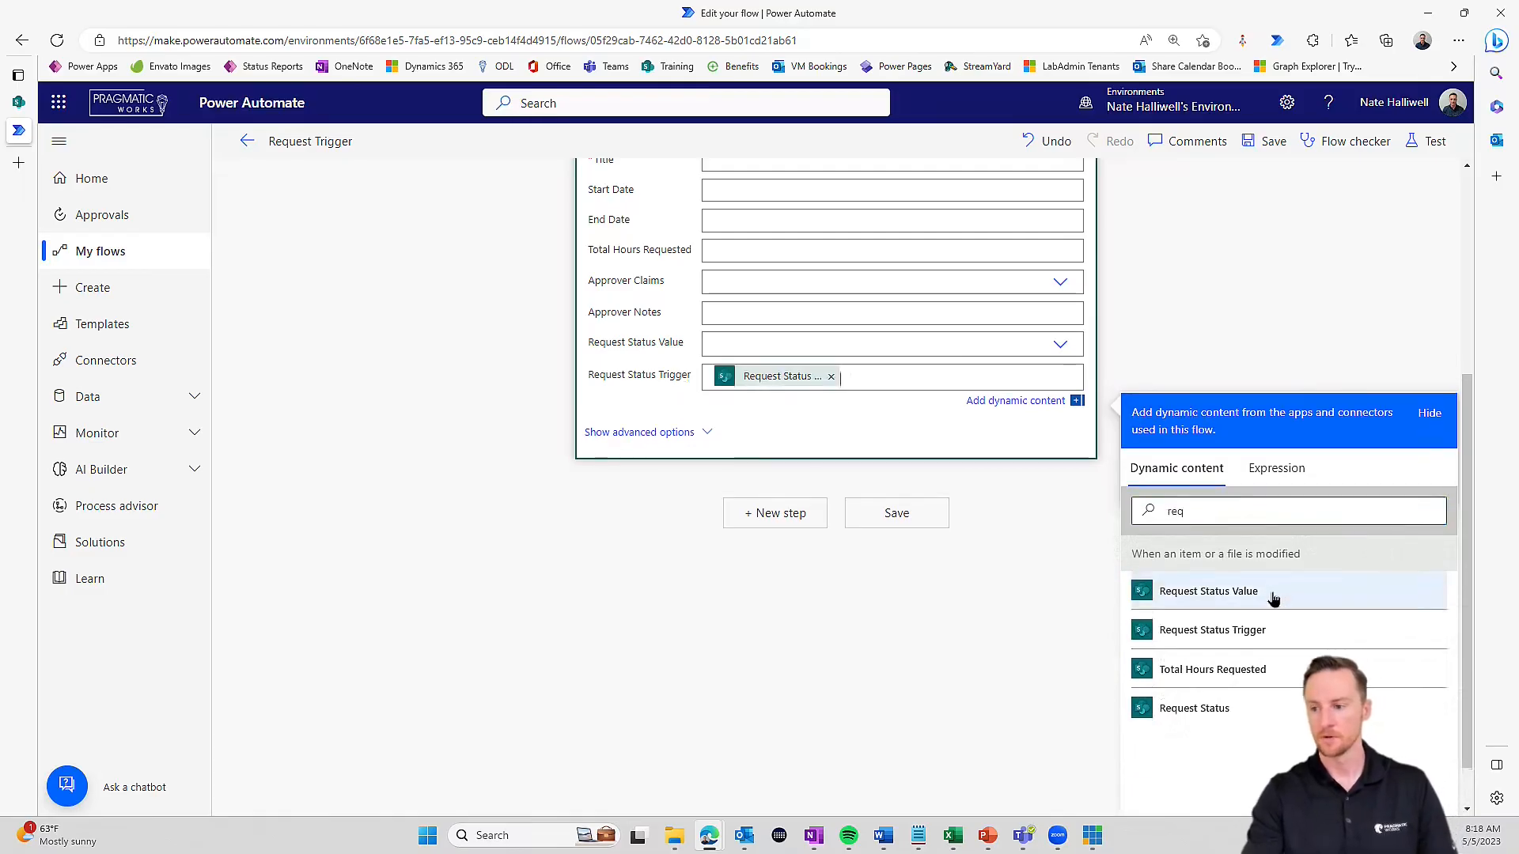
- Fill the required Title of the Update item action with the trigger's Title and save the flow
click(917, 521)
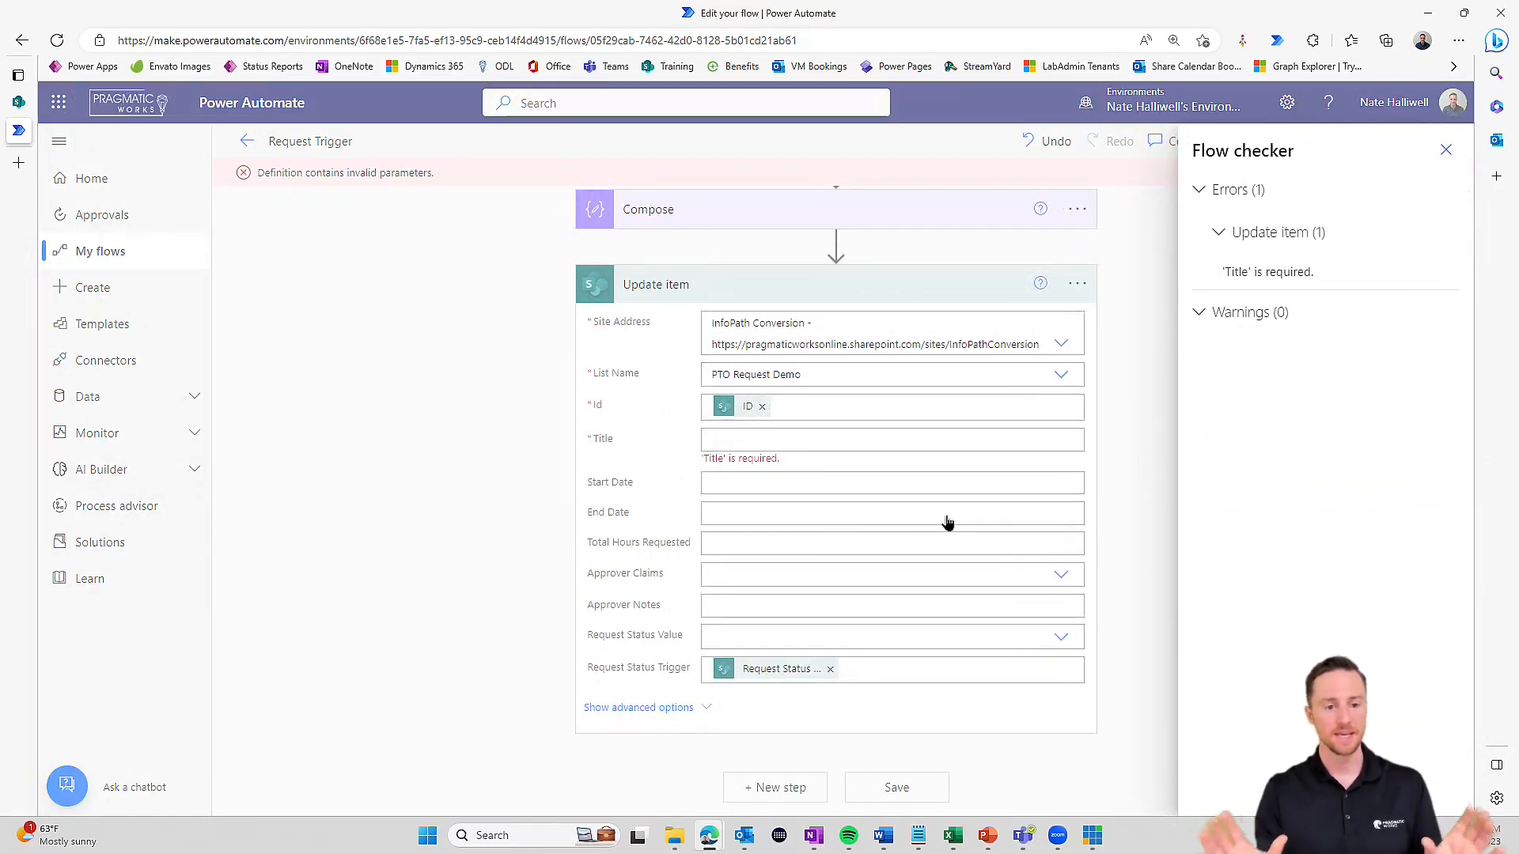
click(750, 443)
click(750, 446)
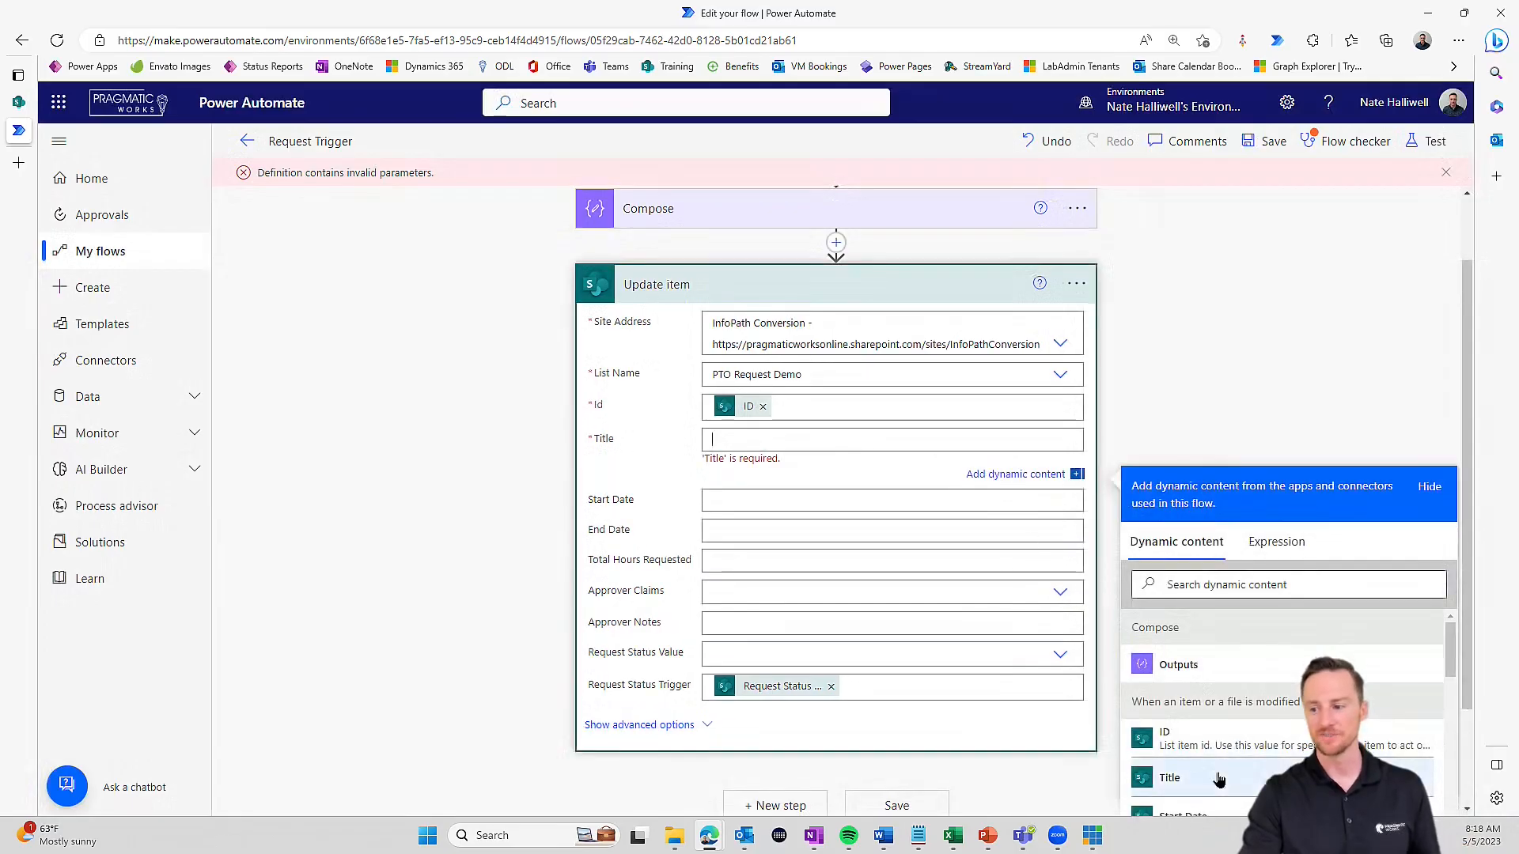
click(1169, 771)
click(1268, 142)
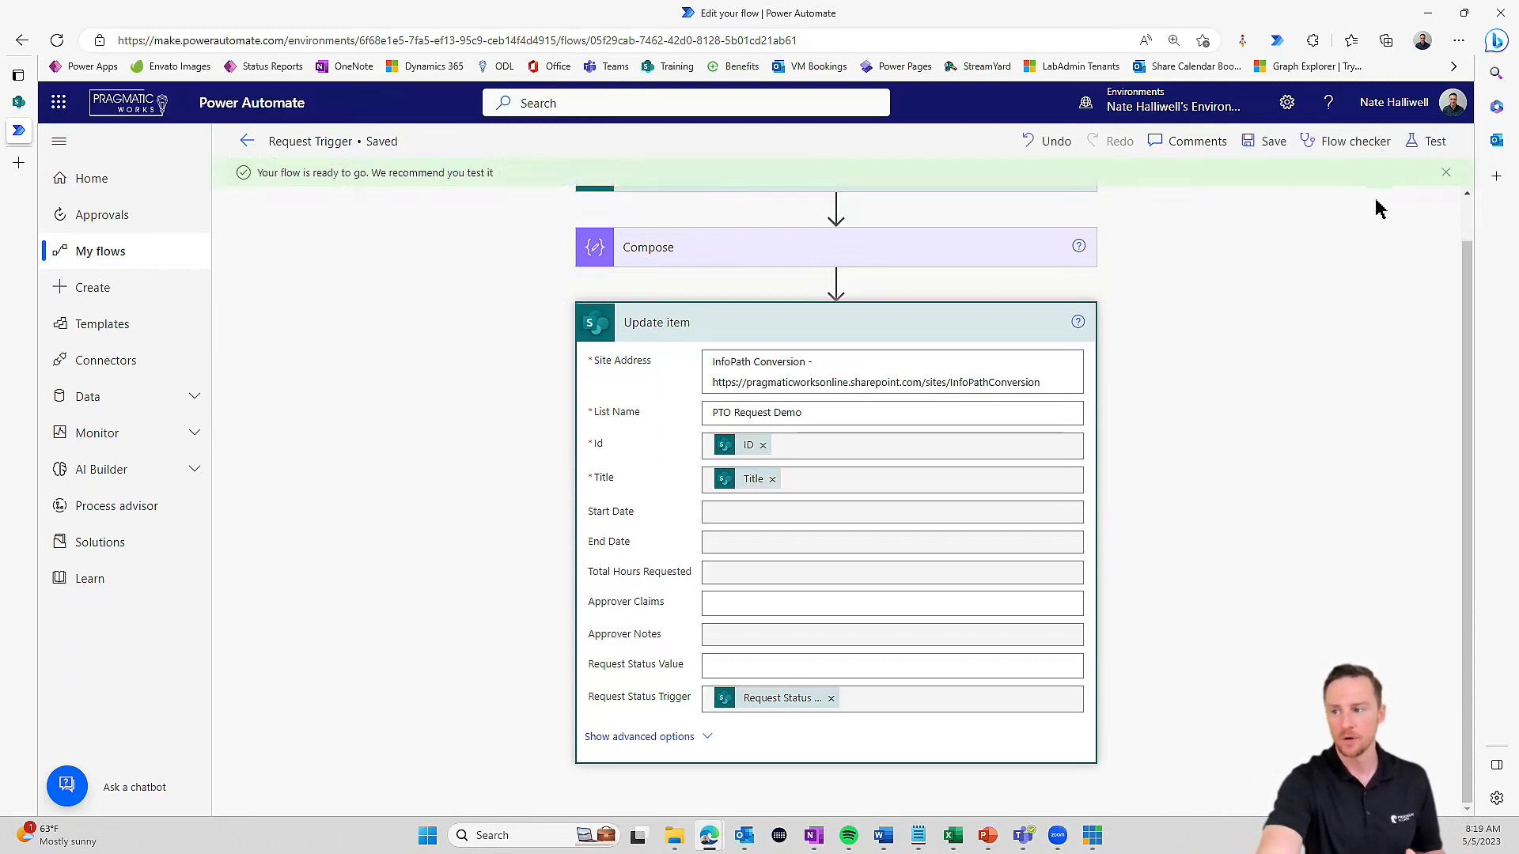
- Start a manual test of the Request Trigger flow
click(1428, 141)
click(1226, 187)
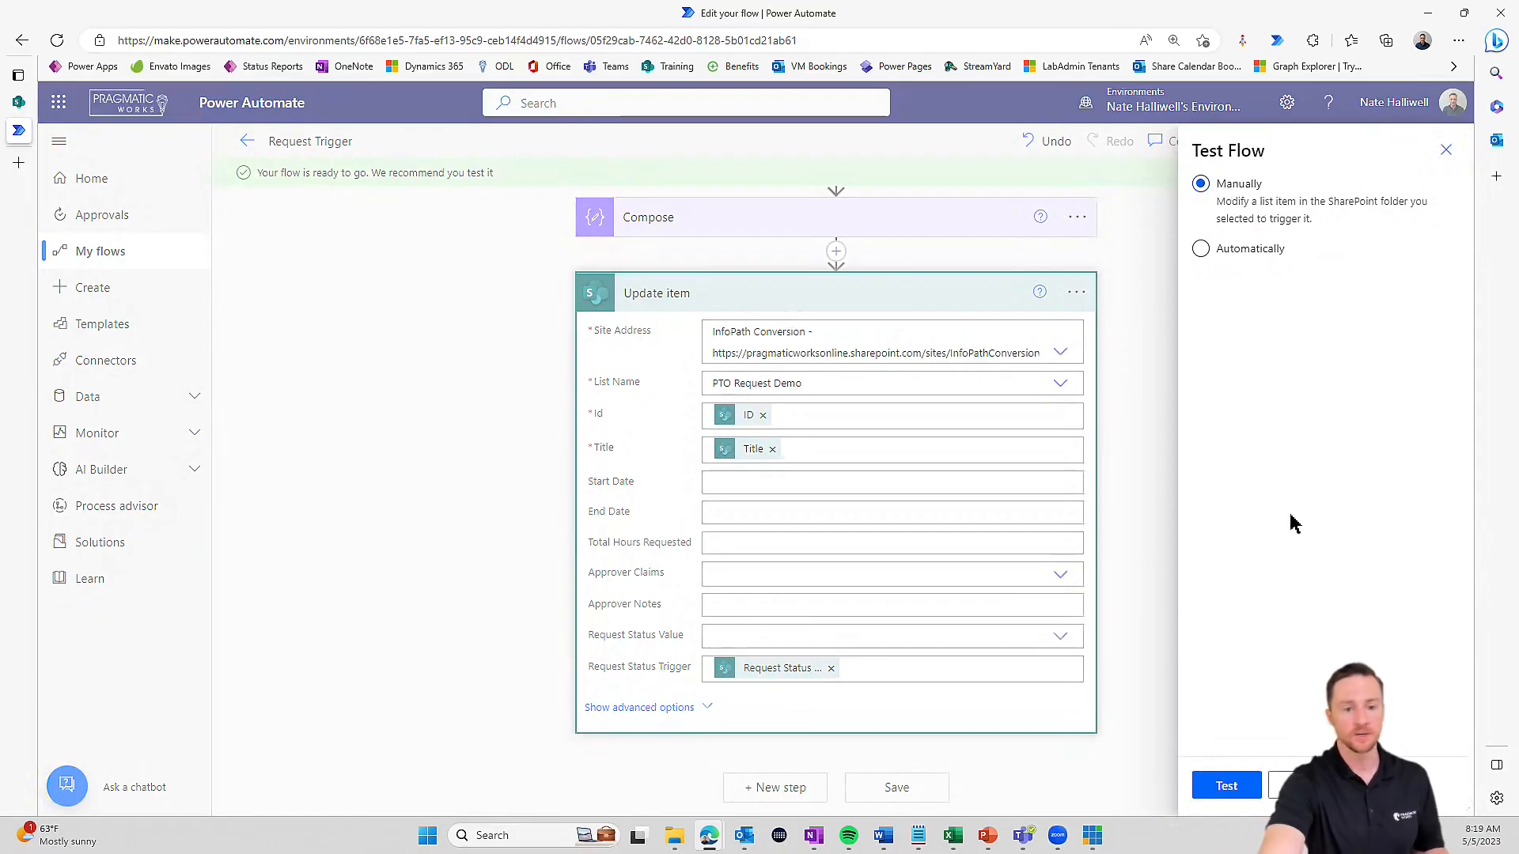
click(1228, 795)
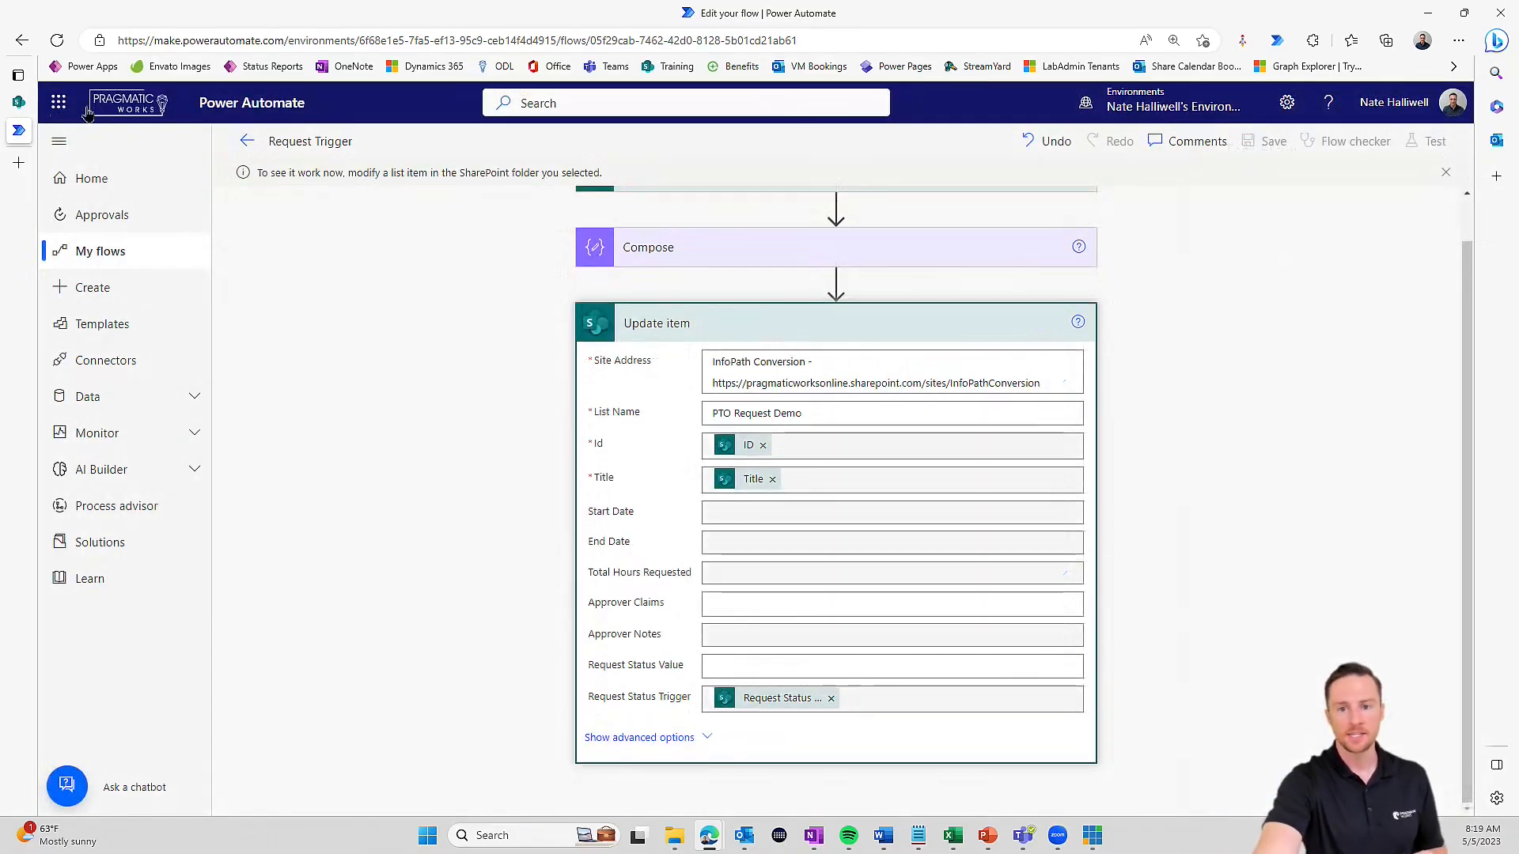
- Switch to SharePoint, set the Test3 item's Request Status to Approved and refresh the list
click(23, 107)
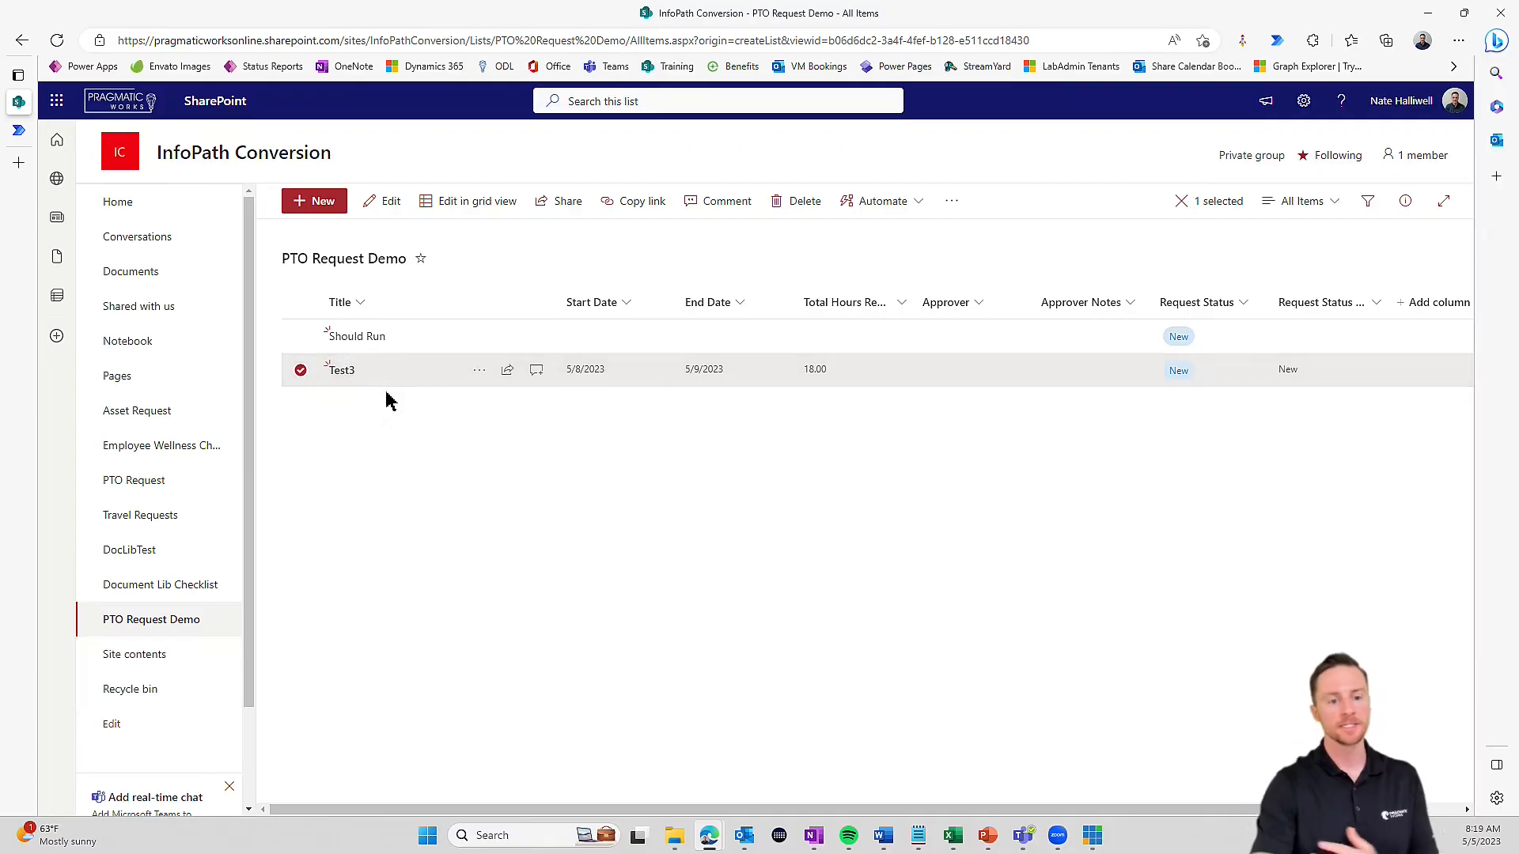
click(909, 380)
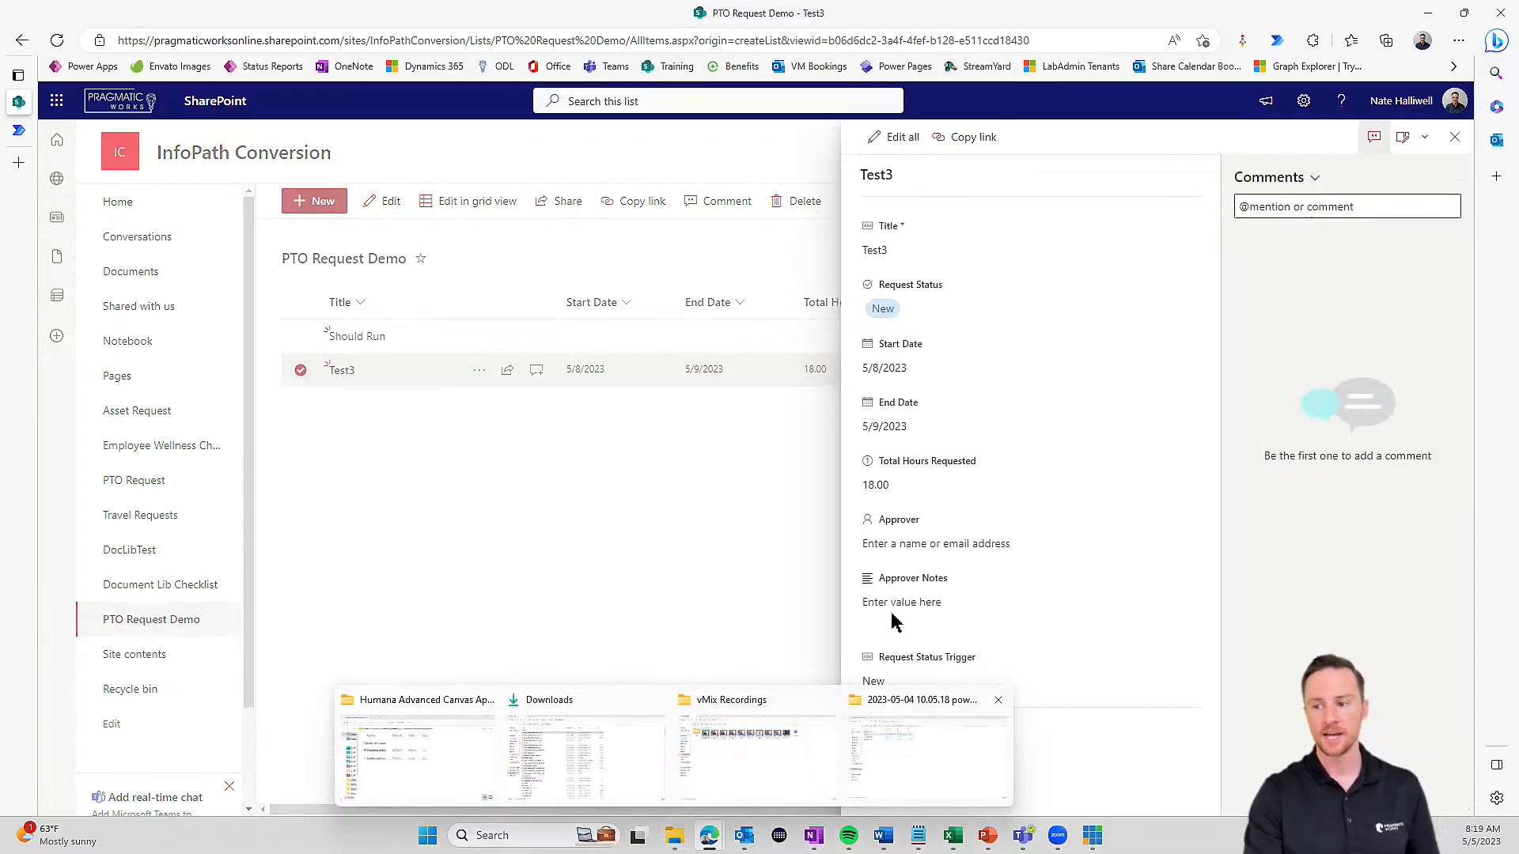
click(918, 314)
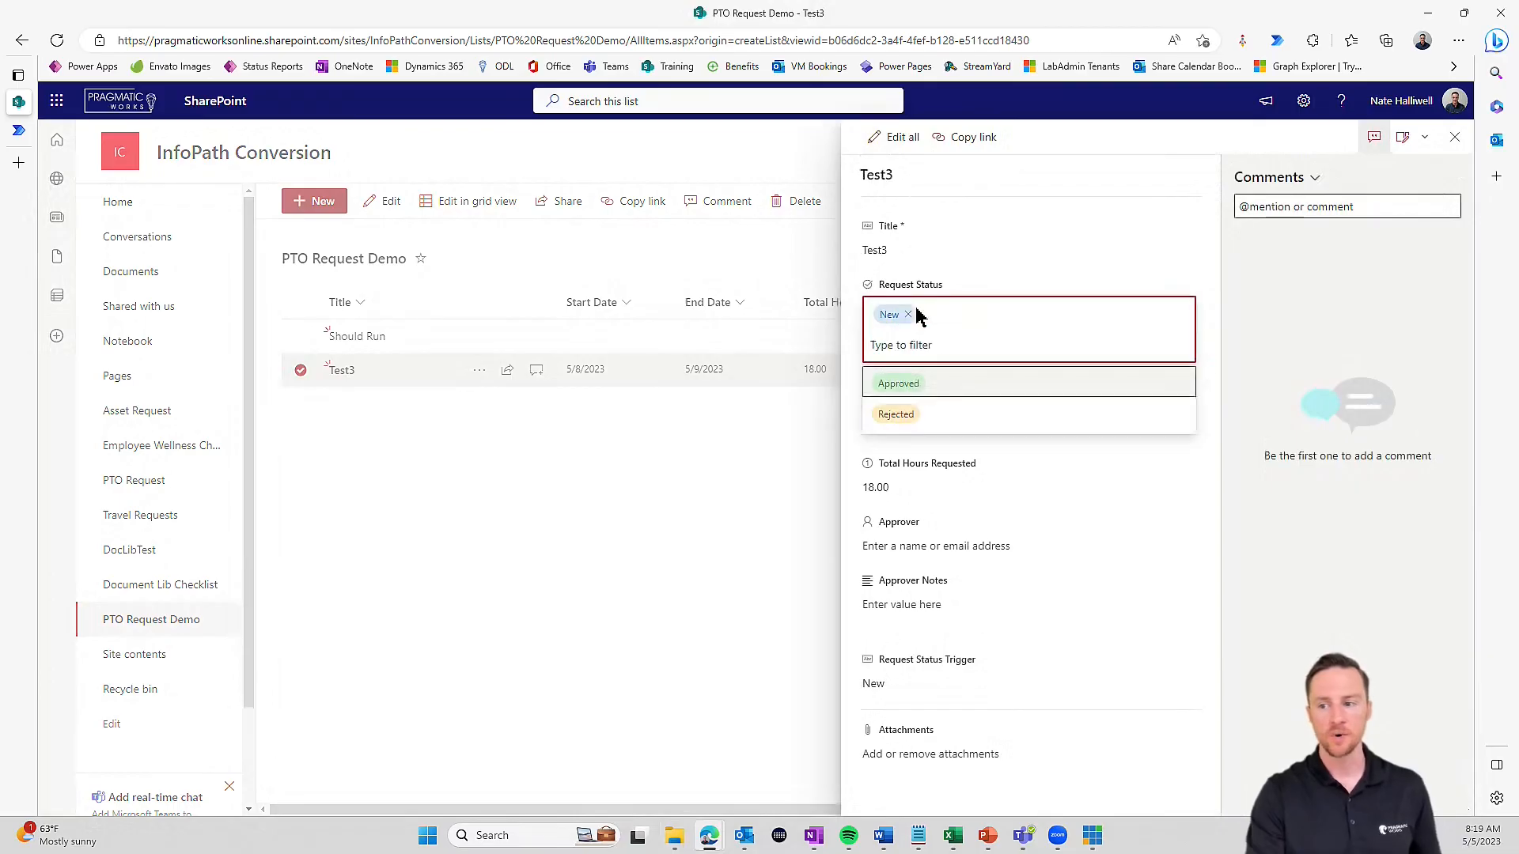
click(980, 384)
click(745, 489)
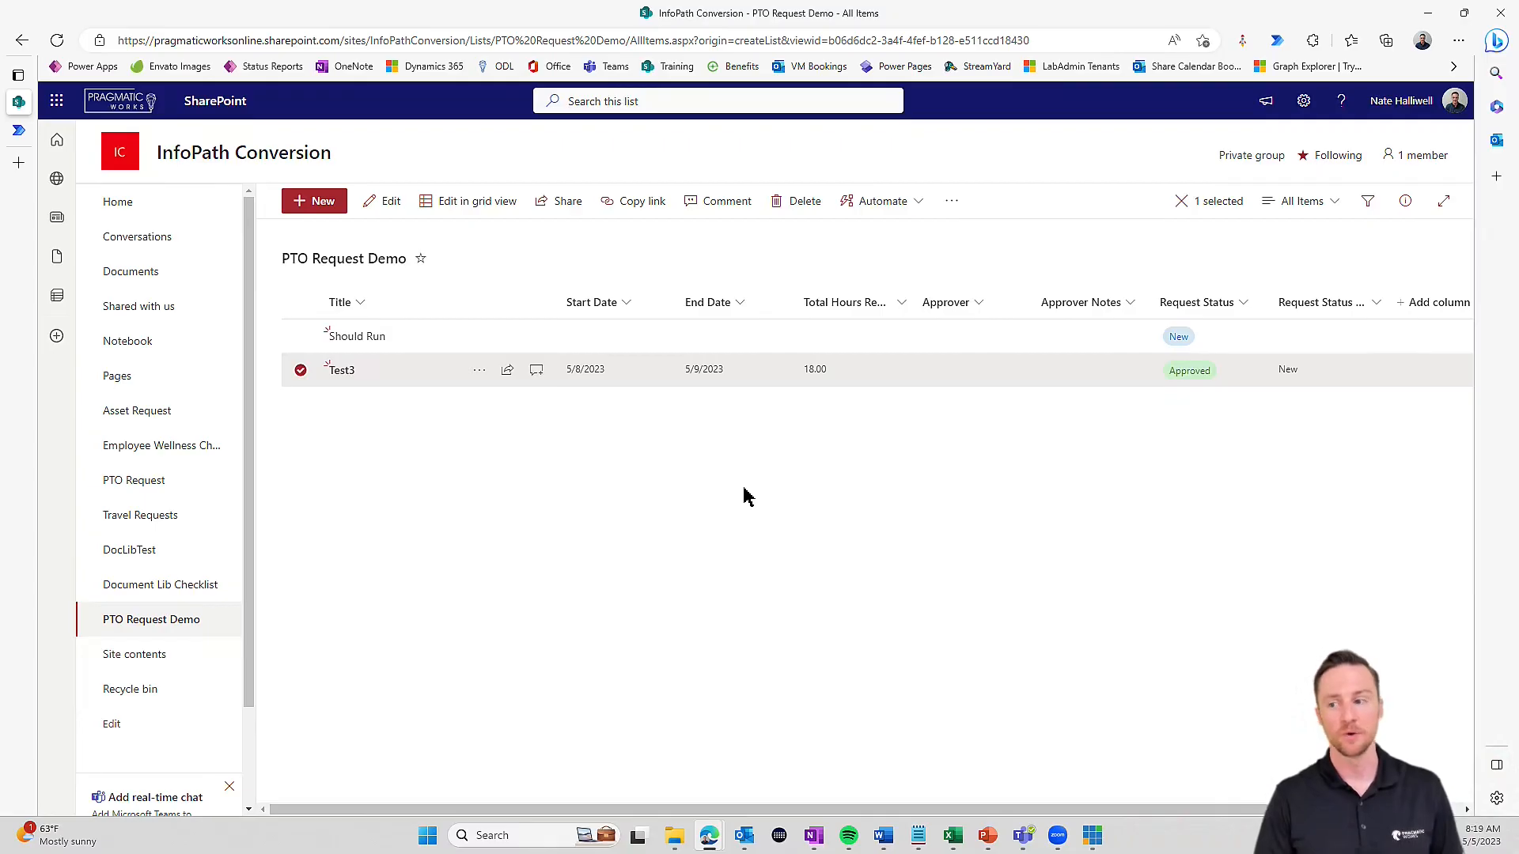
click(57, 40)
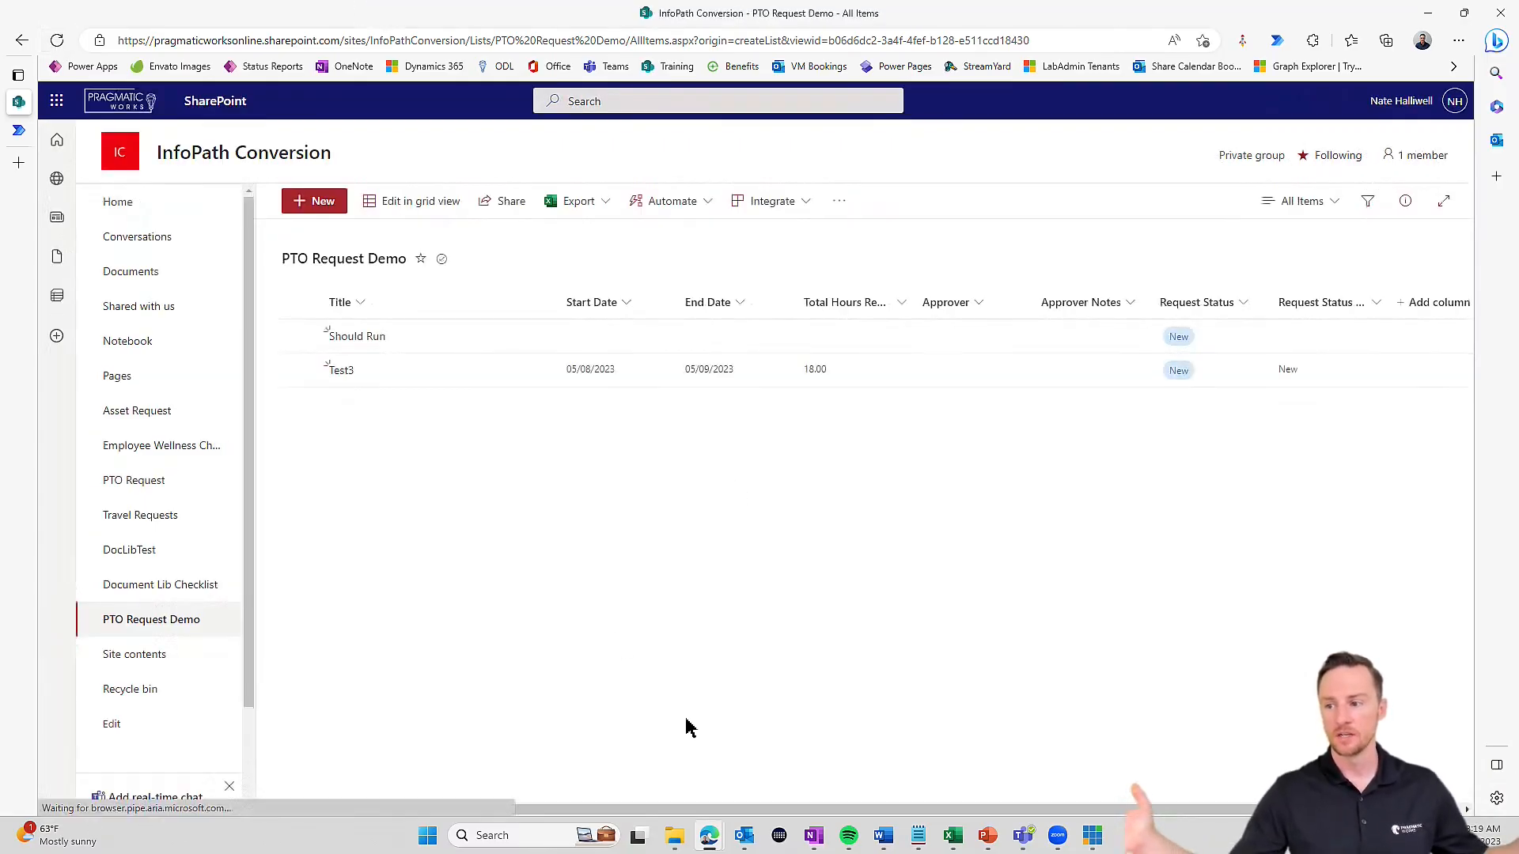